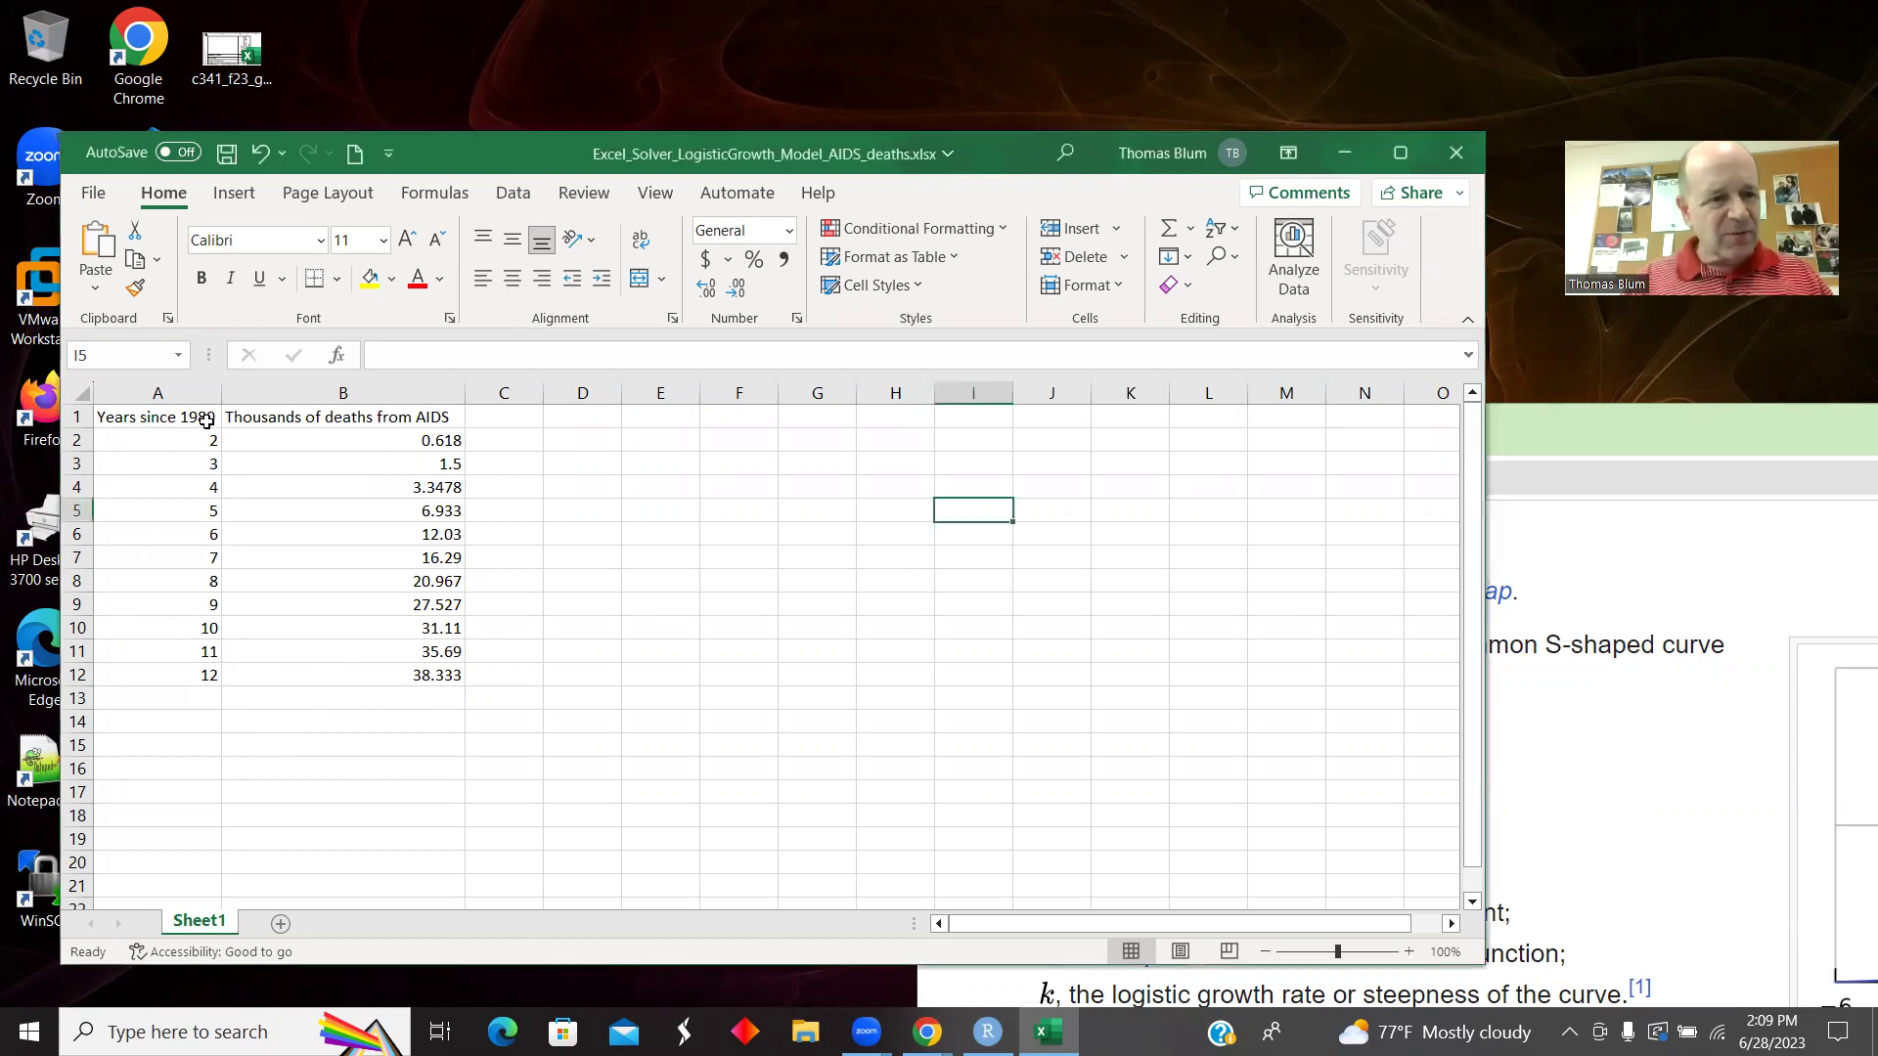
Insert a plain scatter chart plotting the years and AIDS deaths data in A1:B12.
drag(207, 421, 350, 675)
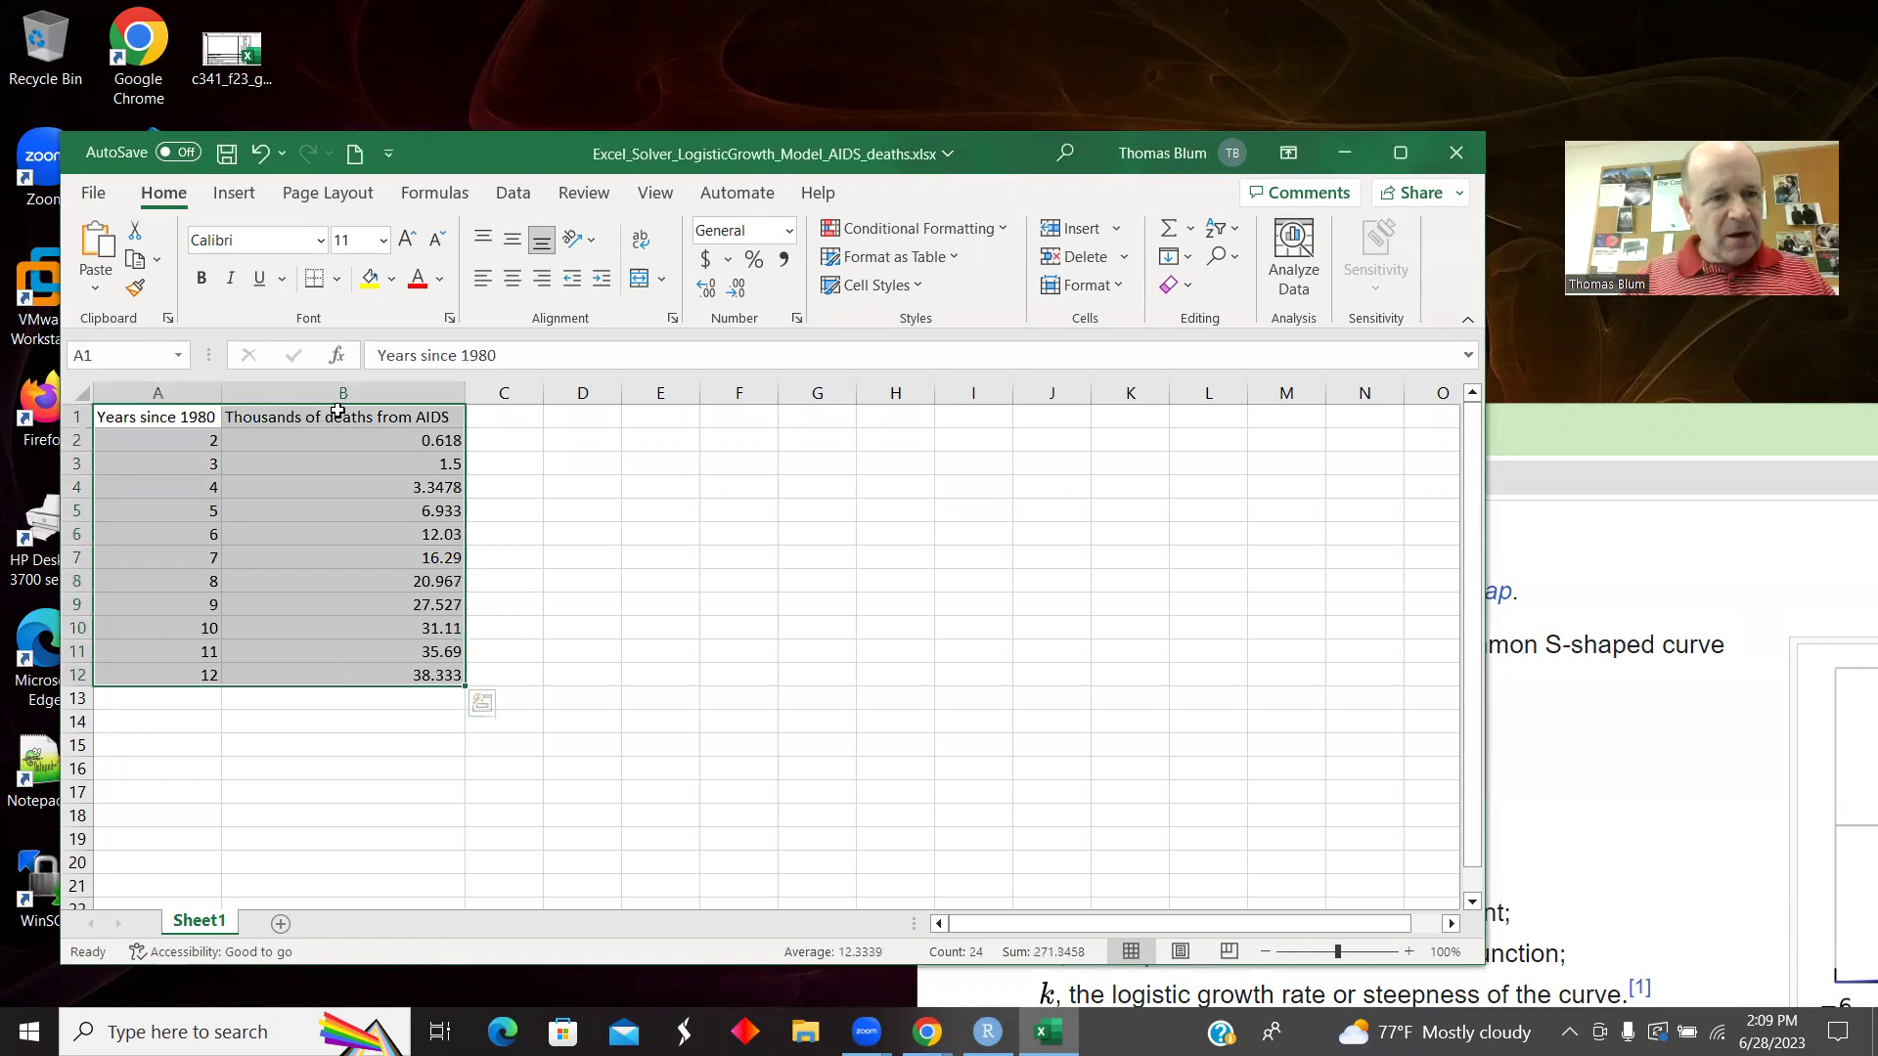
click(234, 193)
click(640, 287)
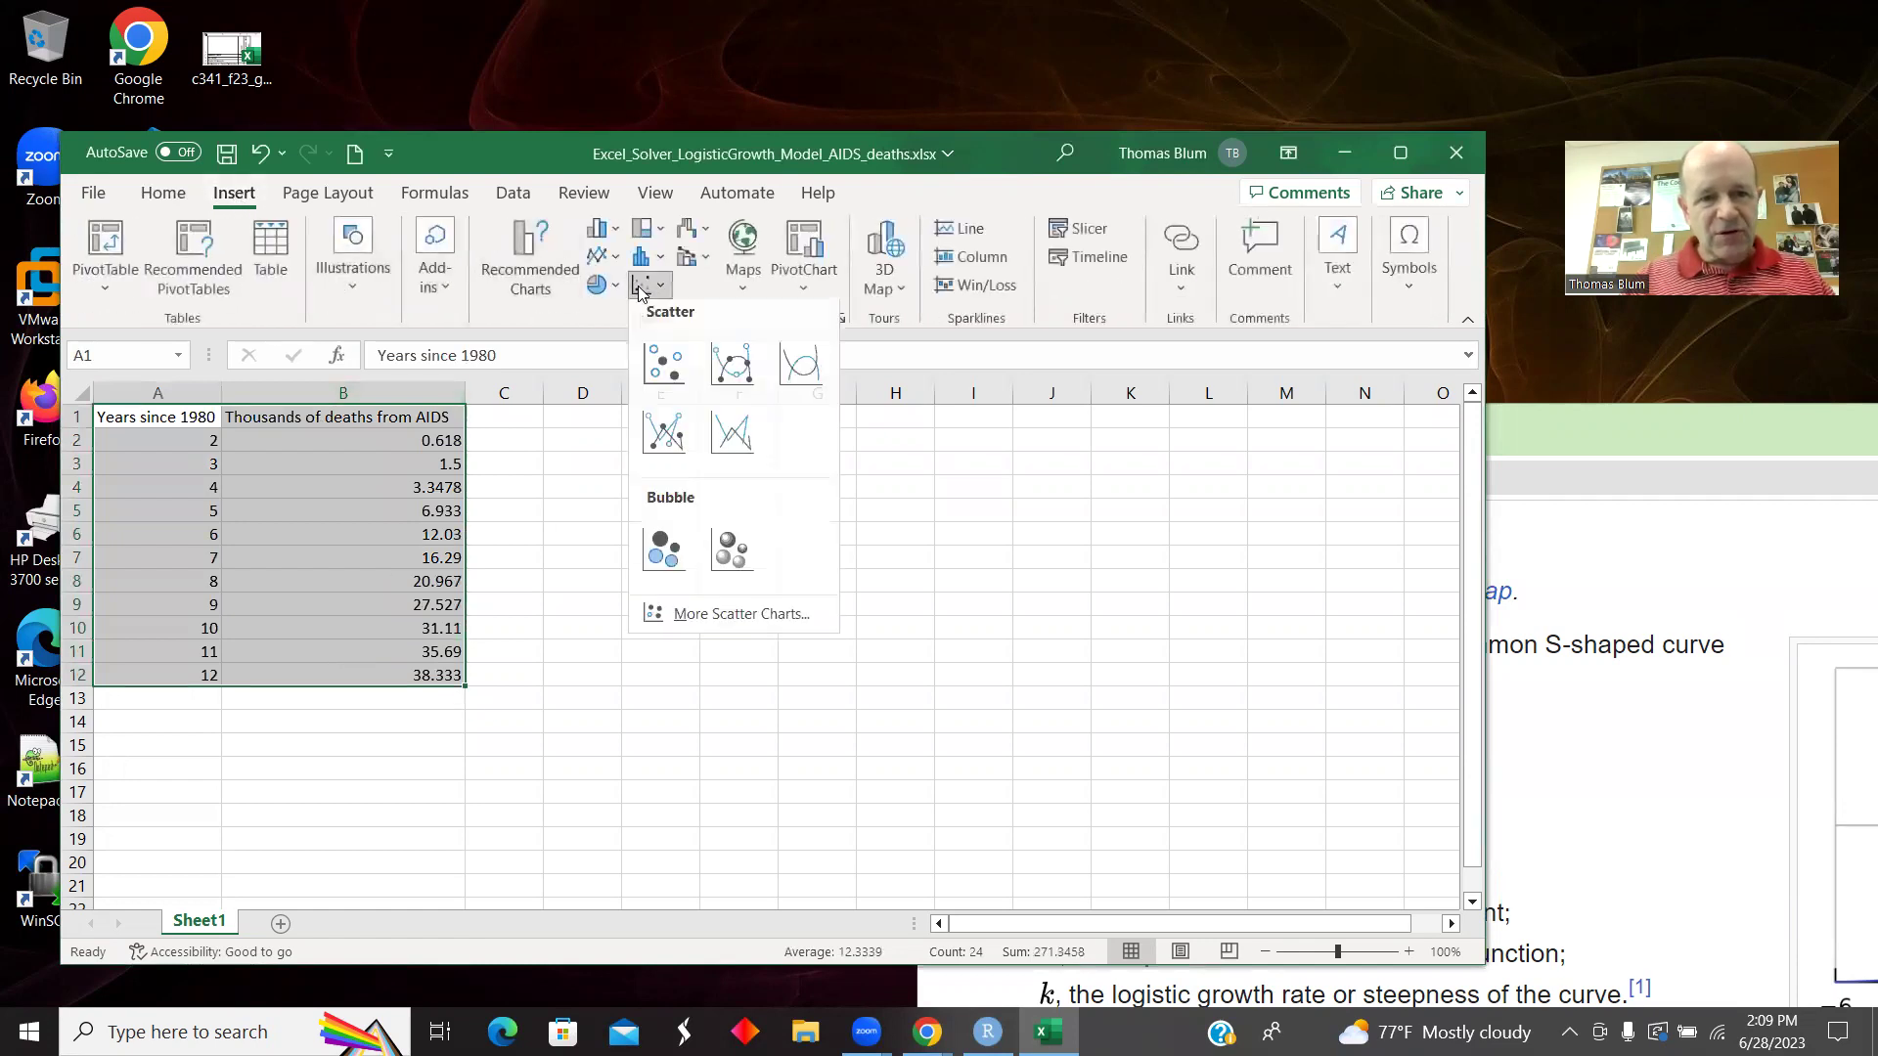
click(663, 364)
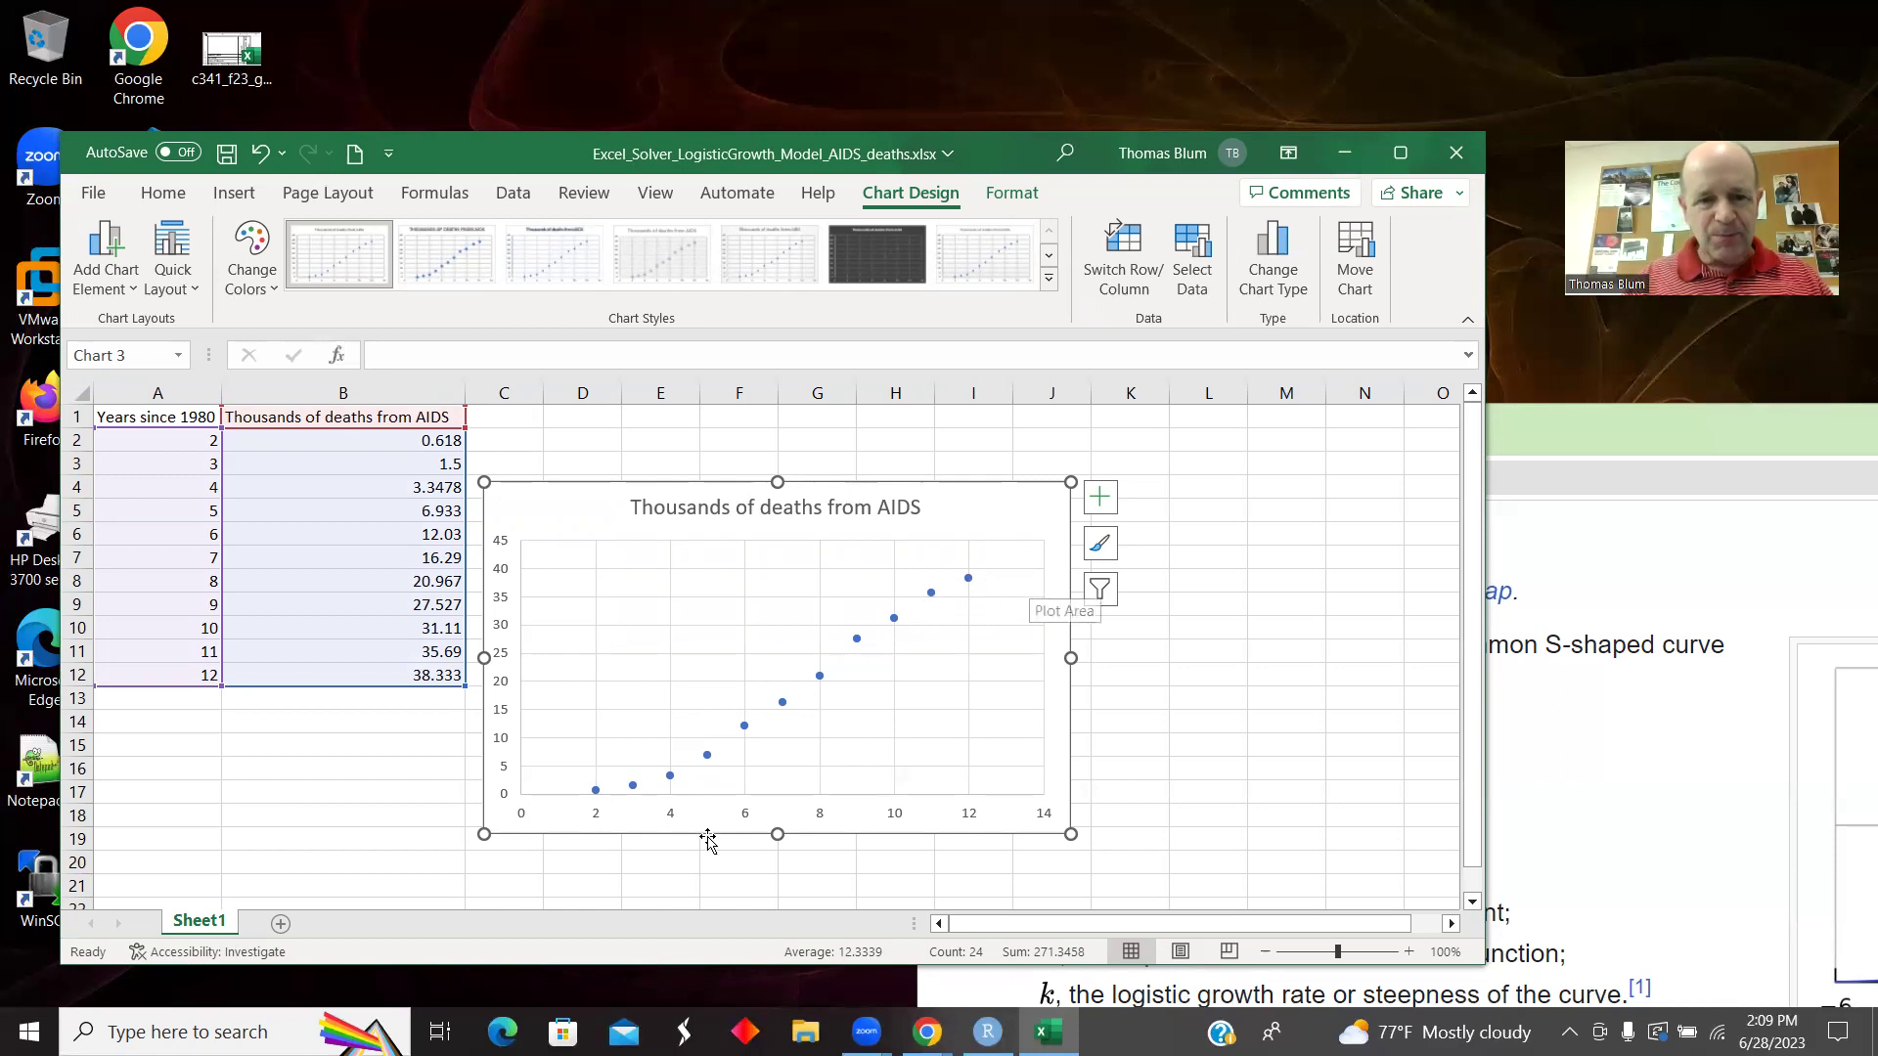
click(1703, 519)
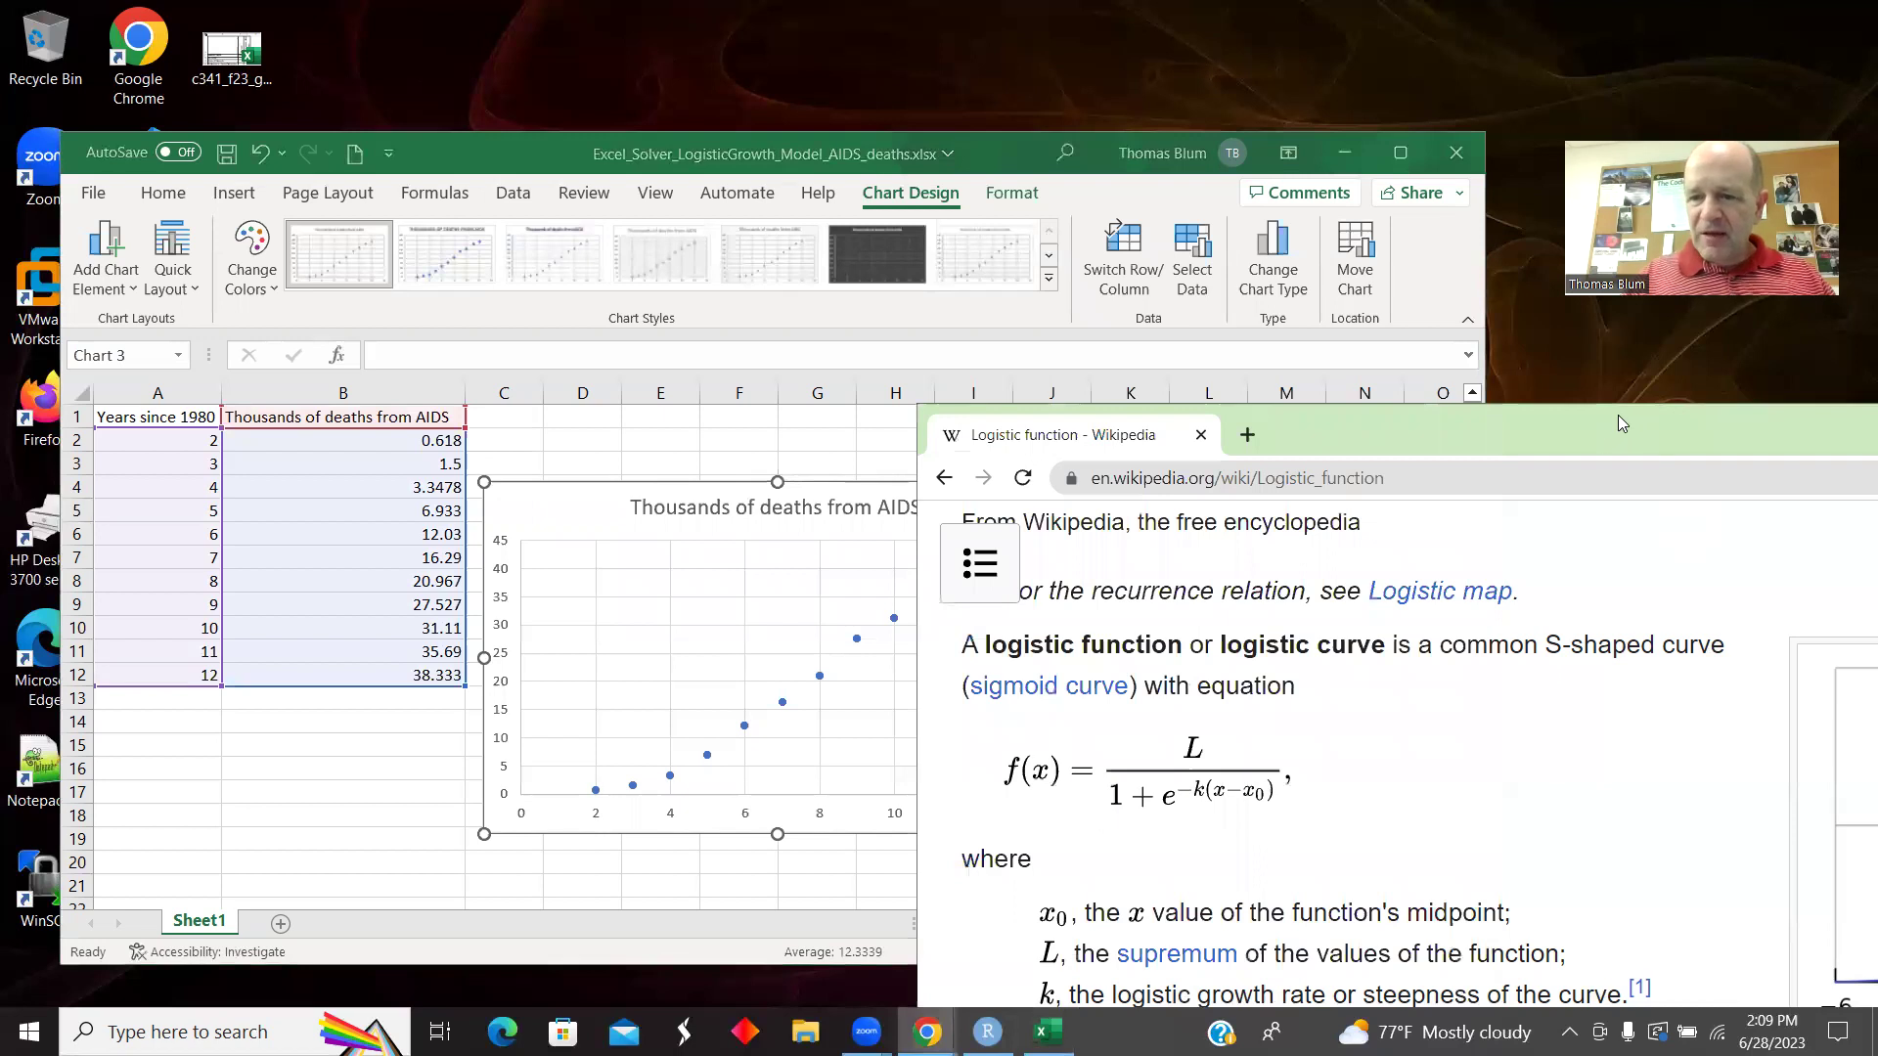
drag(1617, 416, 1128, 336)
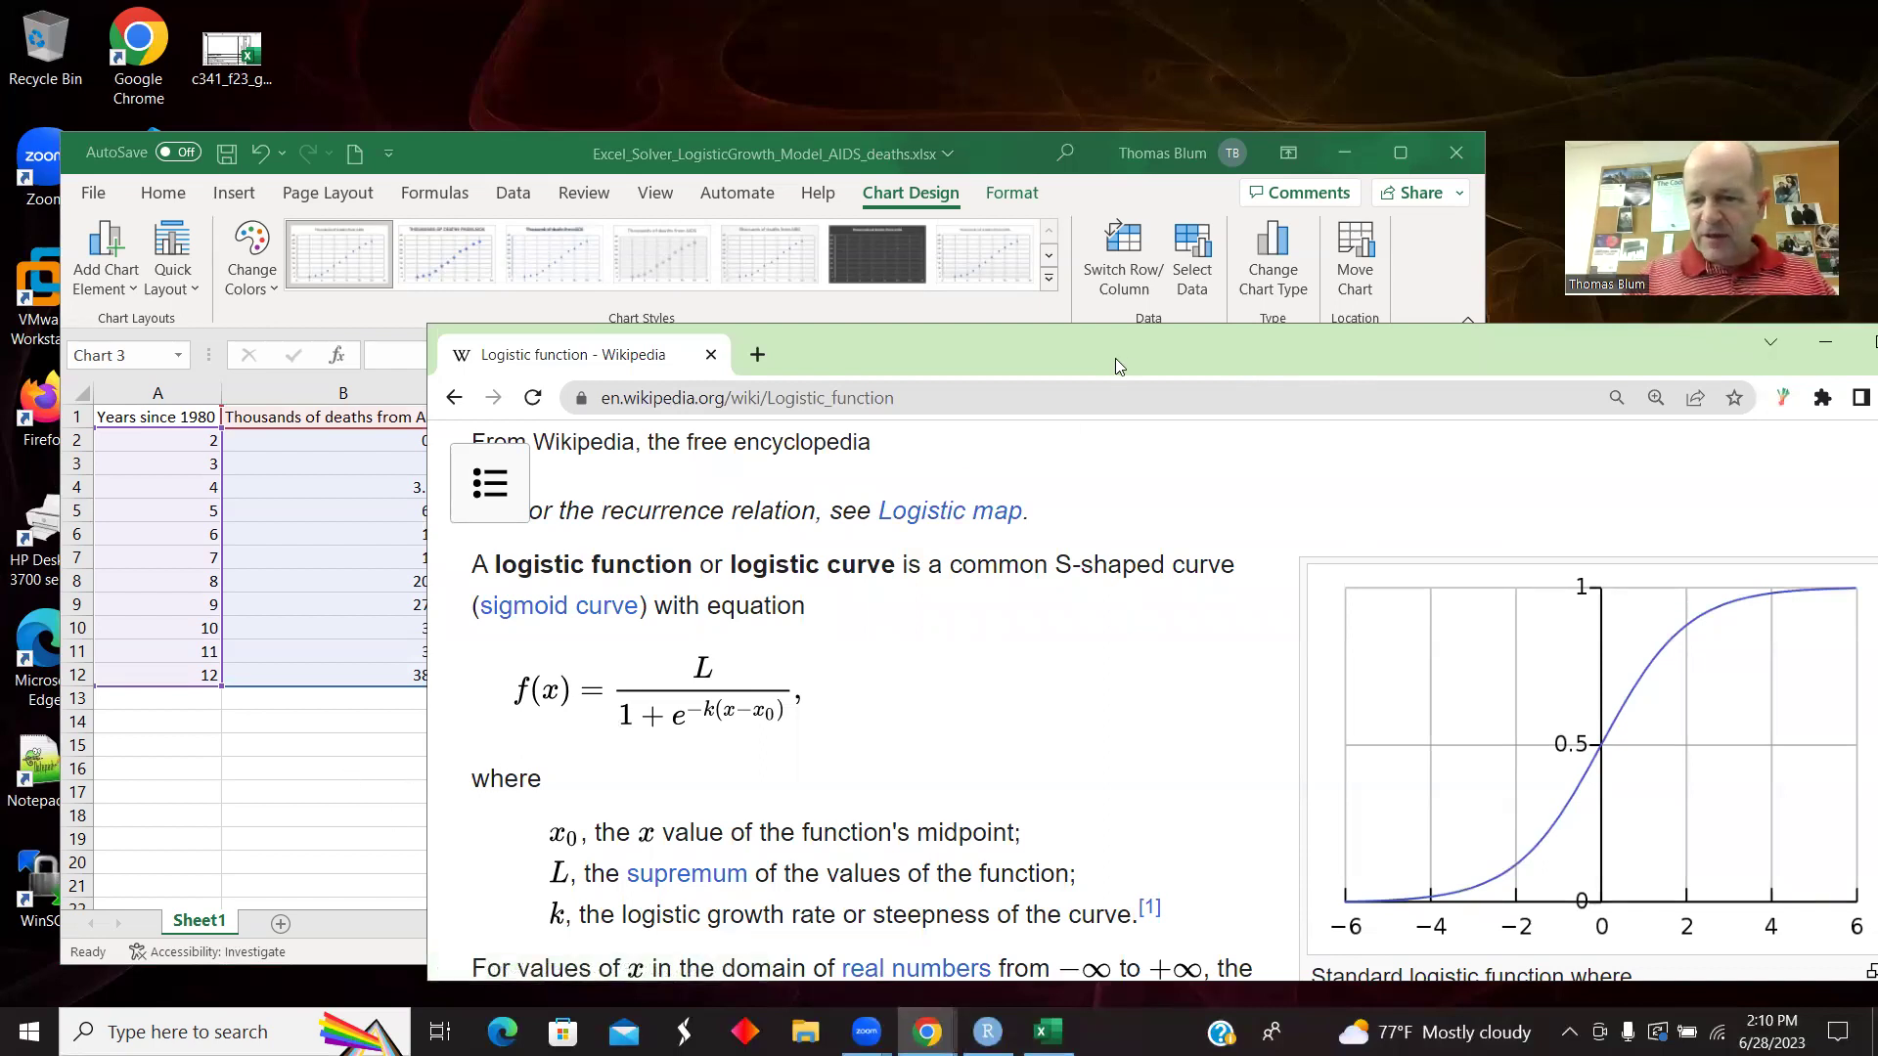
drag(1119, 366, 1760, 421)
Cut the scatter chart off the spreadsheet.
click(1025, 489)
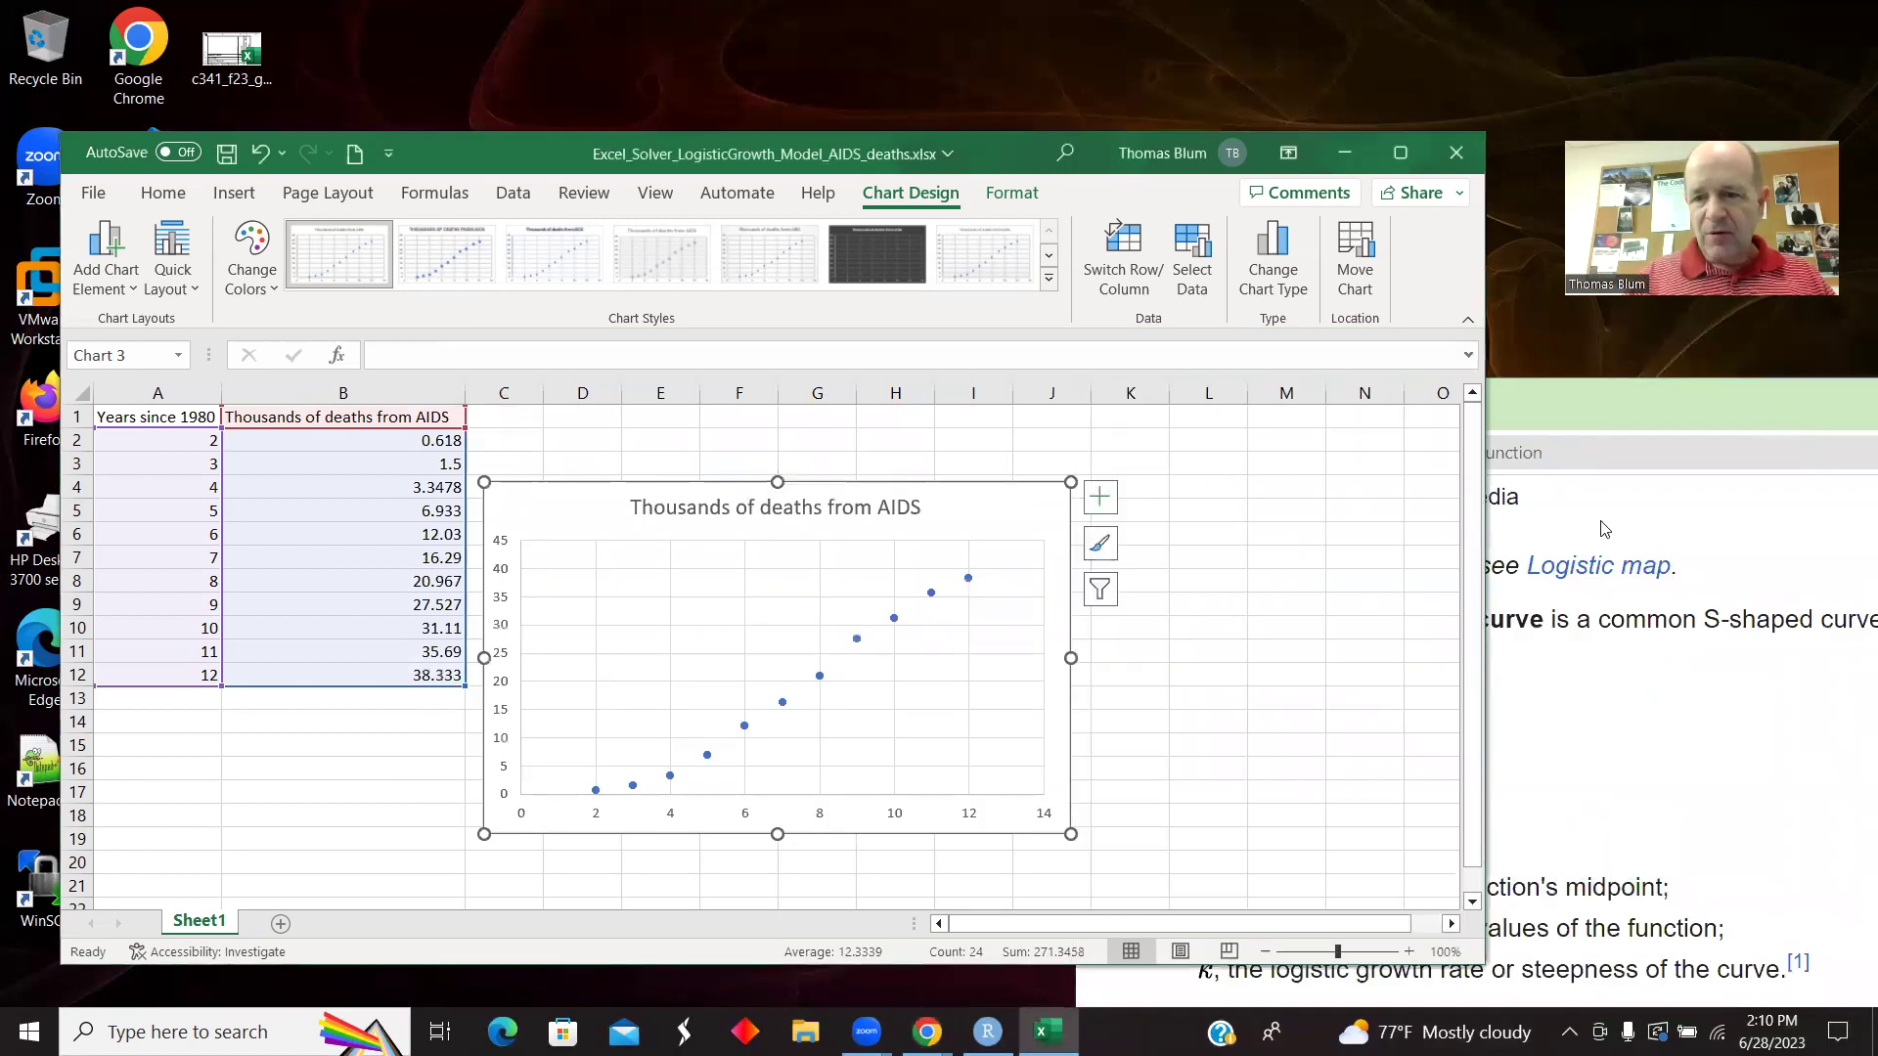
right_click(1030, 502)
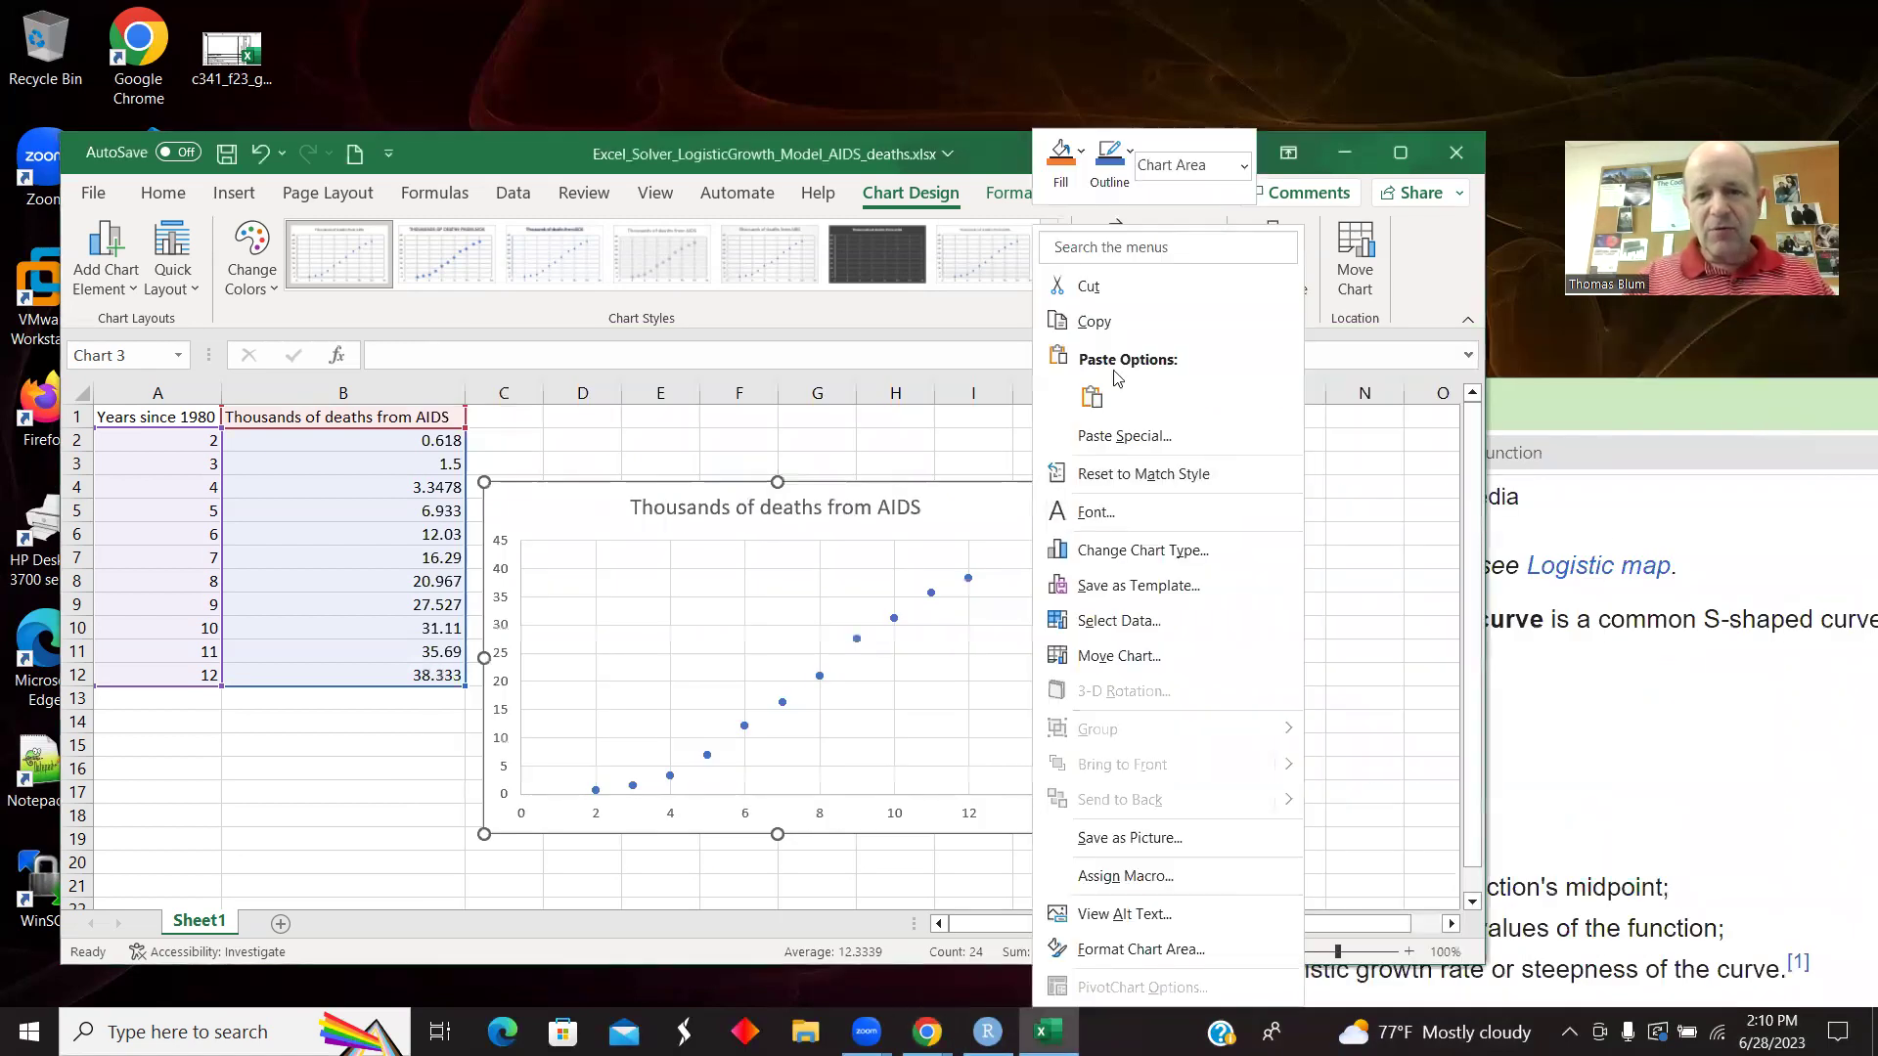
click(1091, 265)
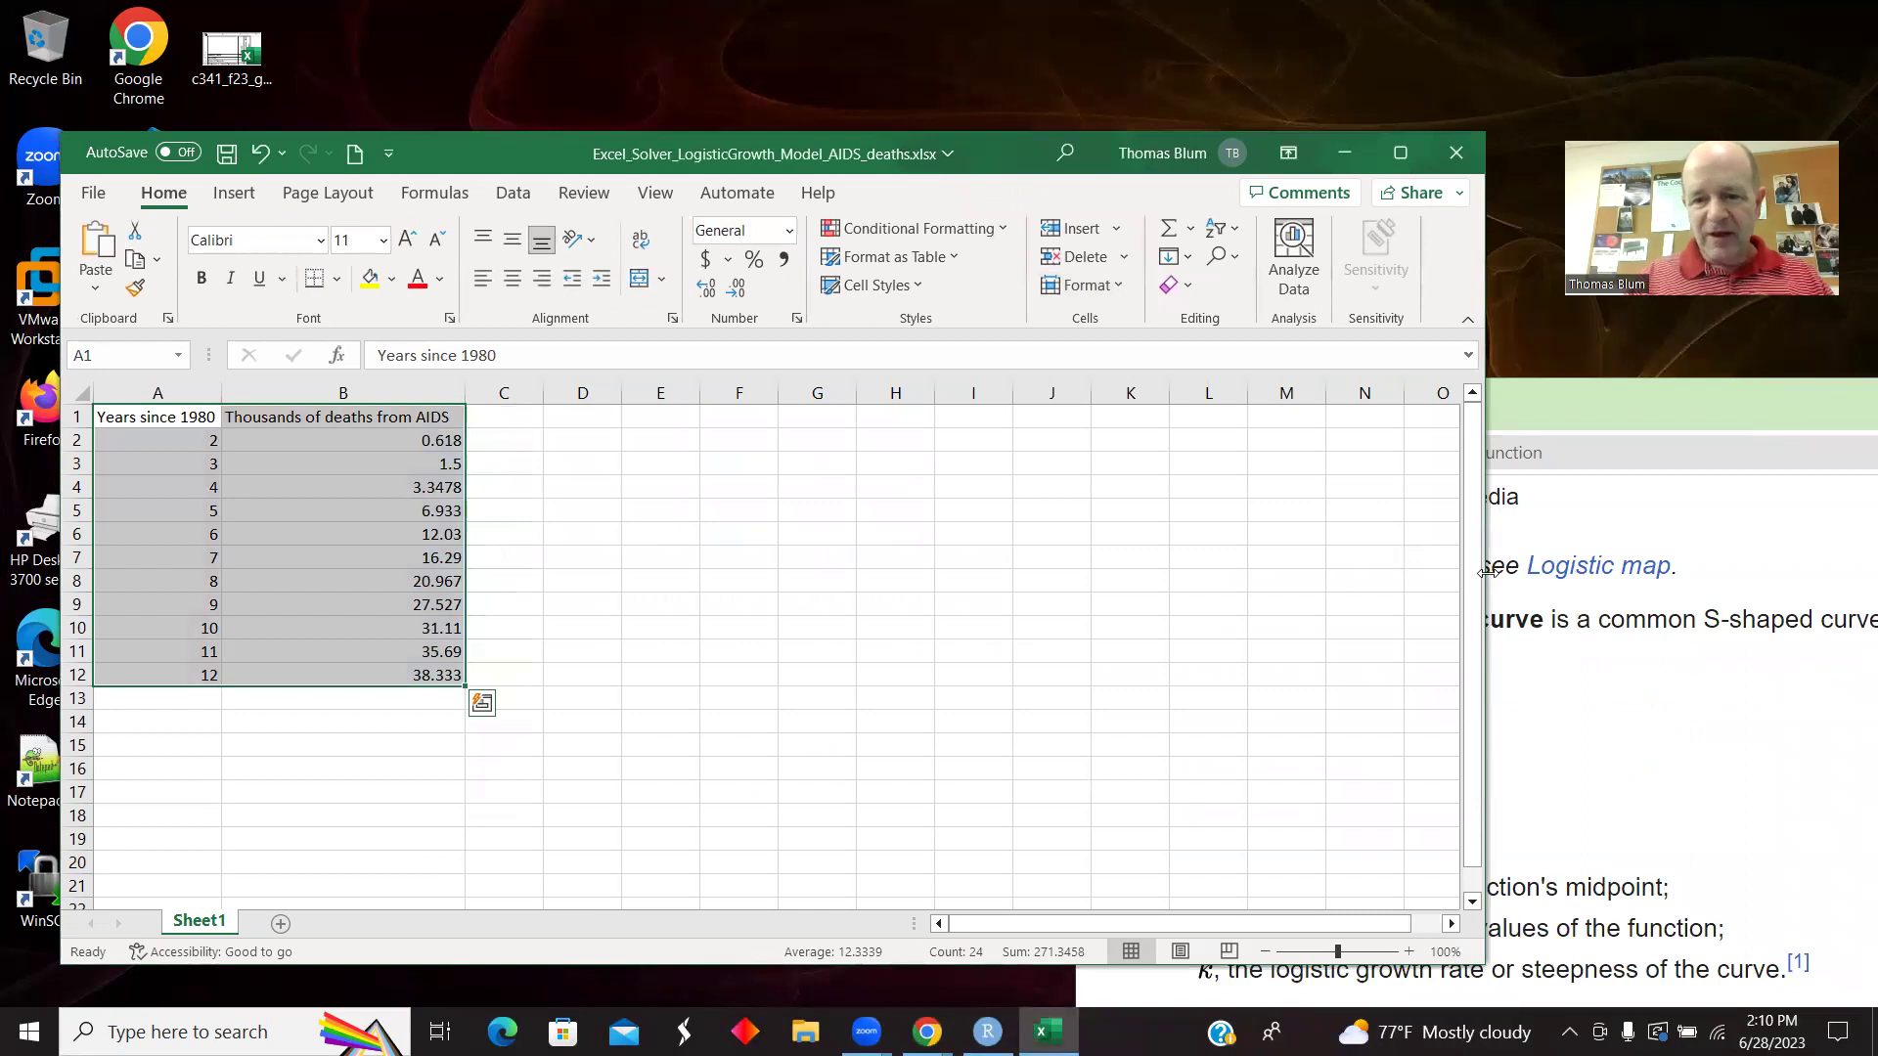
Narrow the Excel window and place the Wikipedia logistic function page beside it.
drag(1486, 572, 1083, 573)
click(1573, 411)
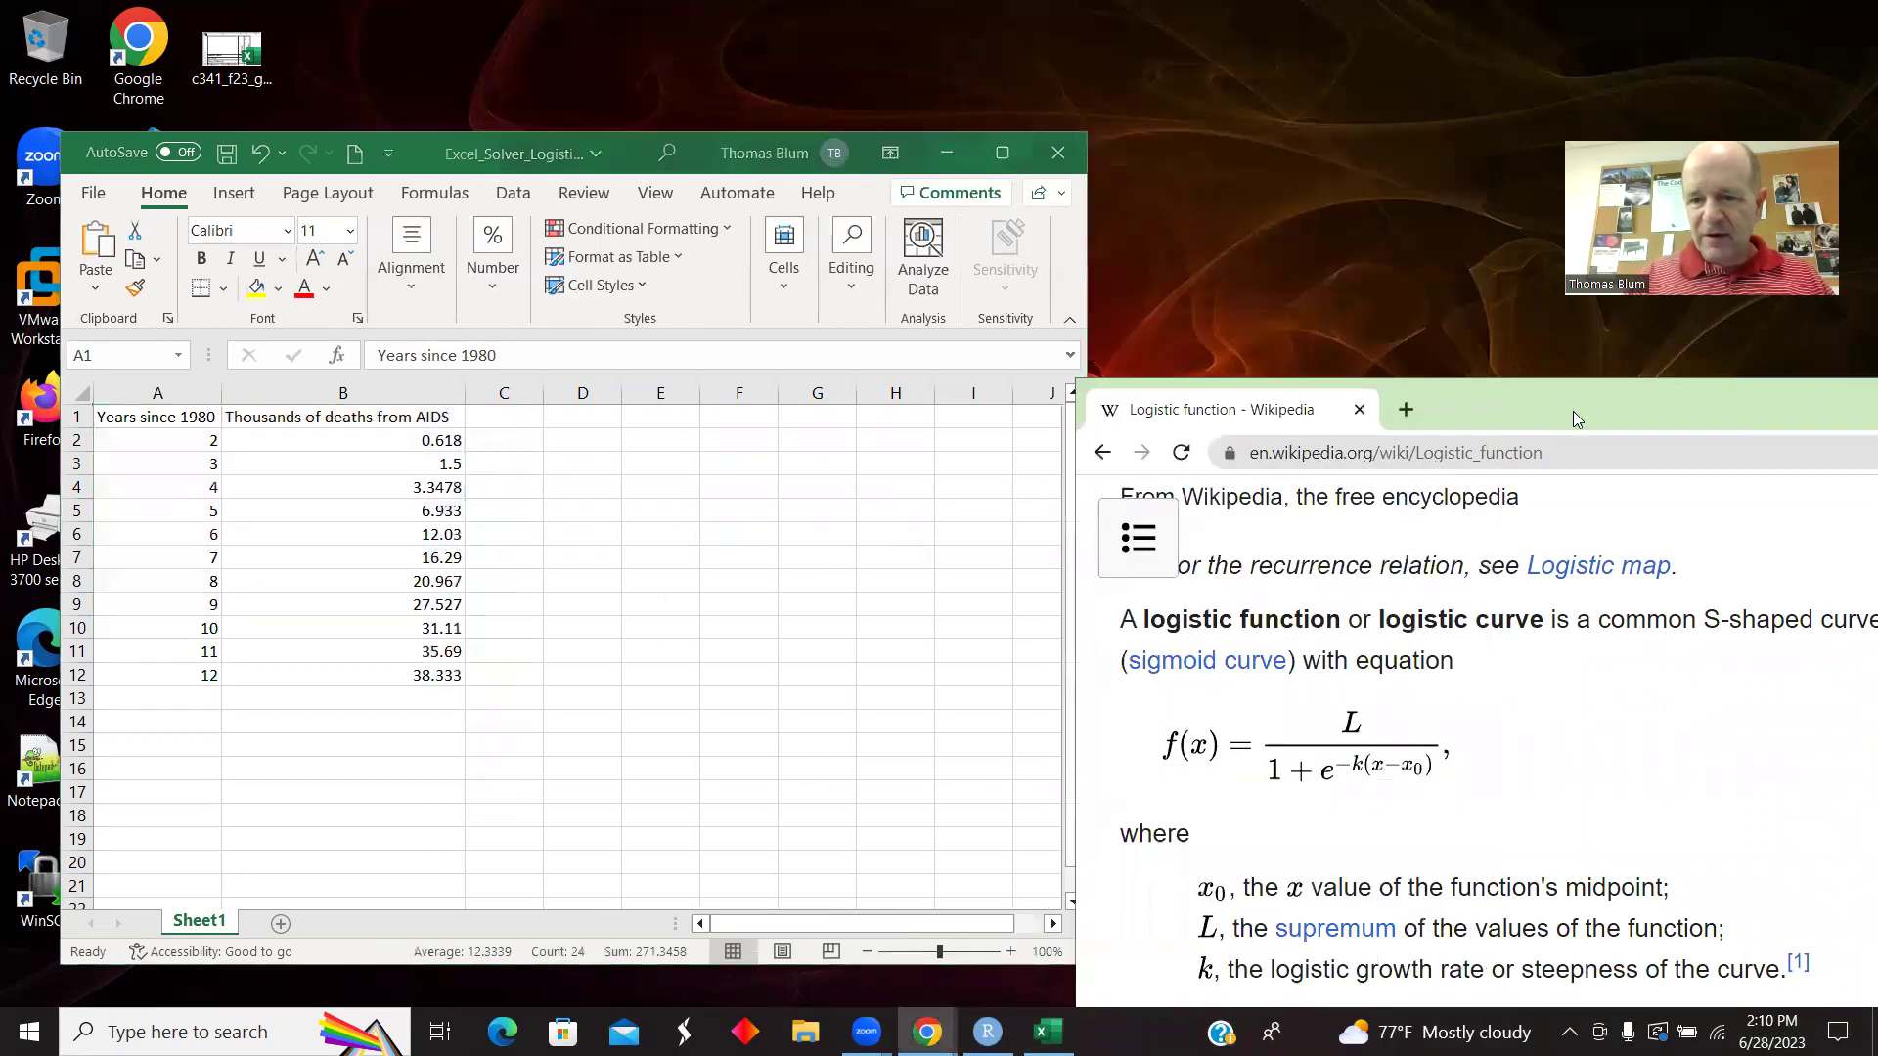
drag(1573, 410, 1657, 357)
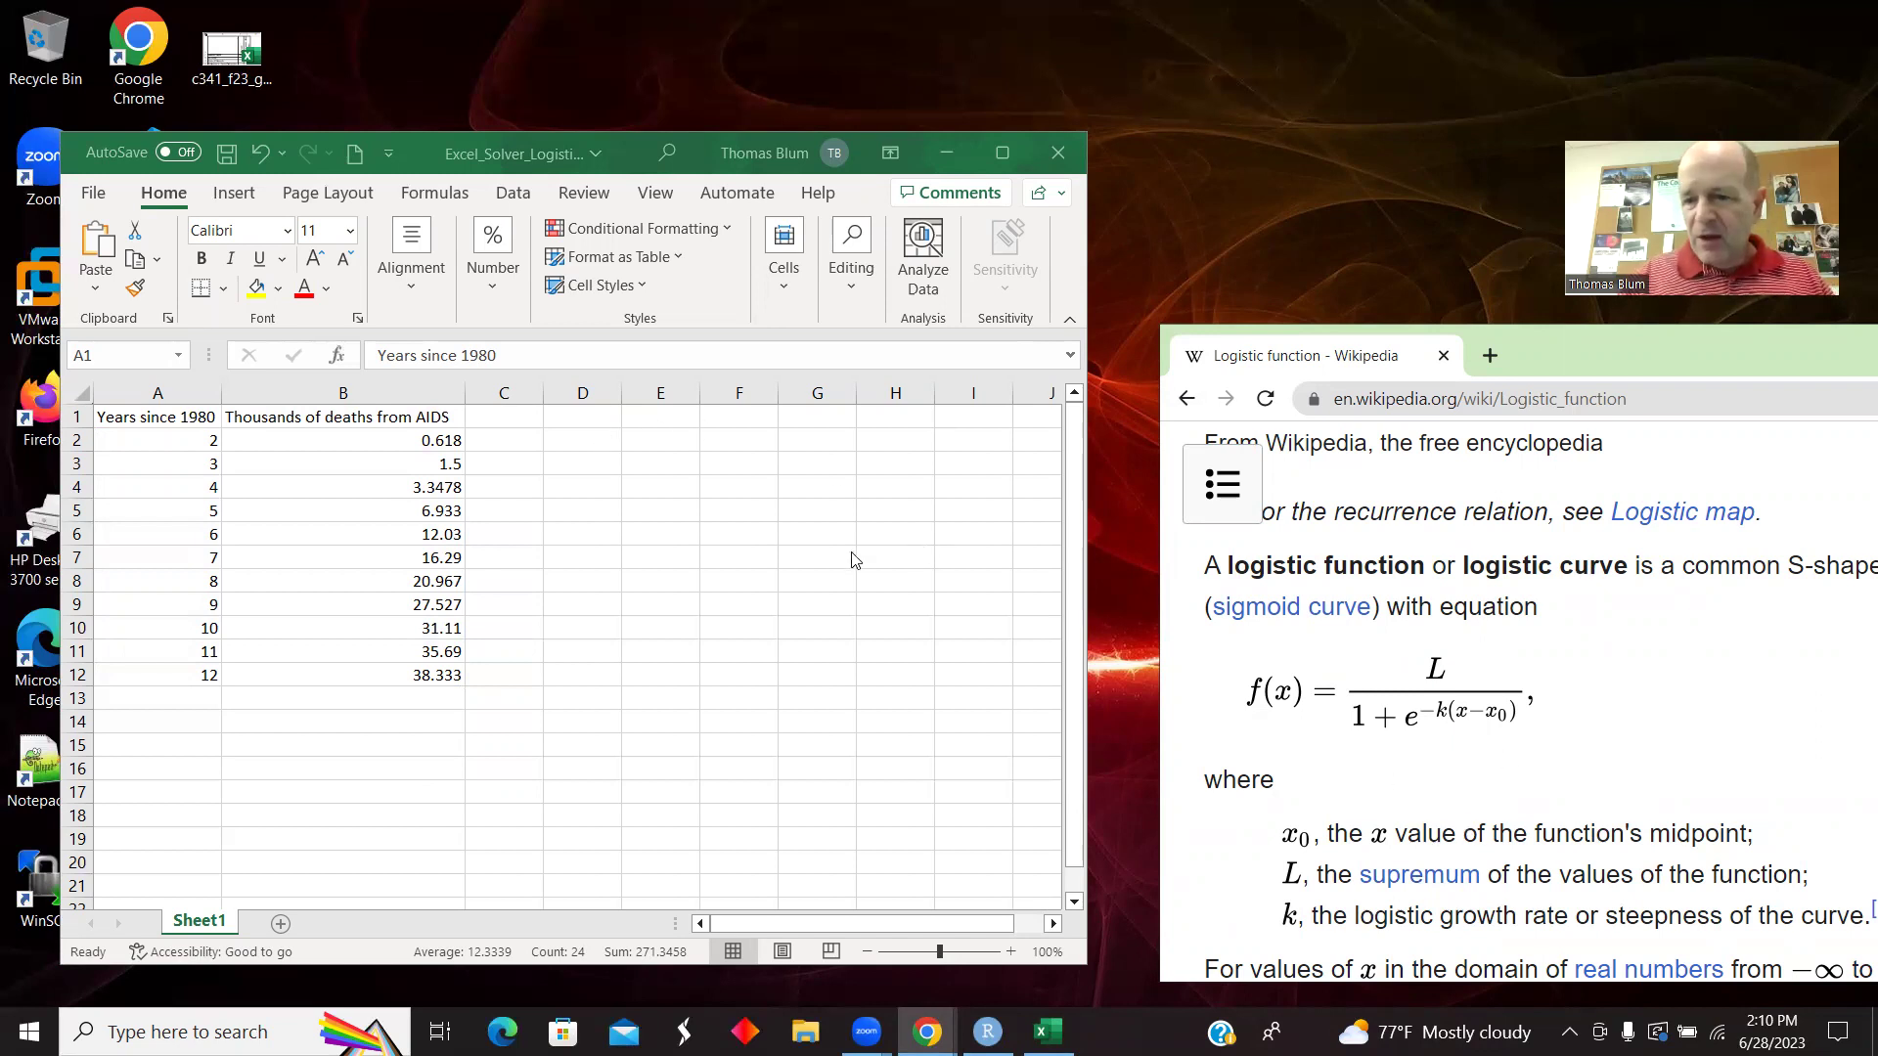
Insert three blank rows above the data table.
key(ctrl+a)
click(631, 475)
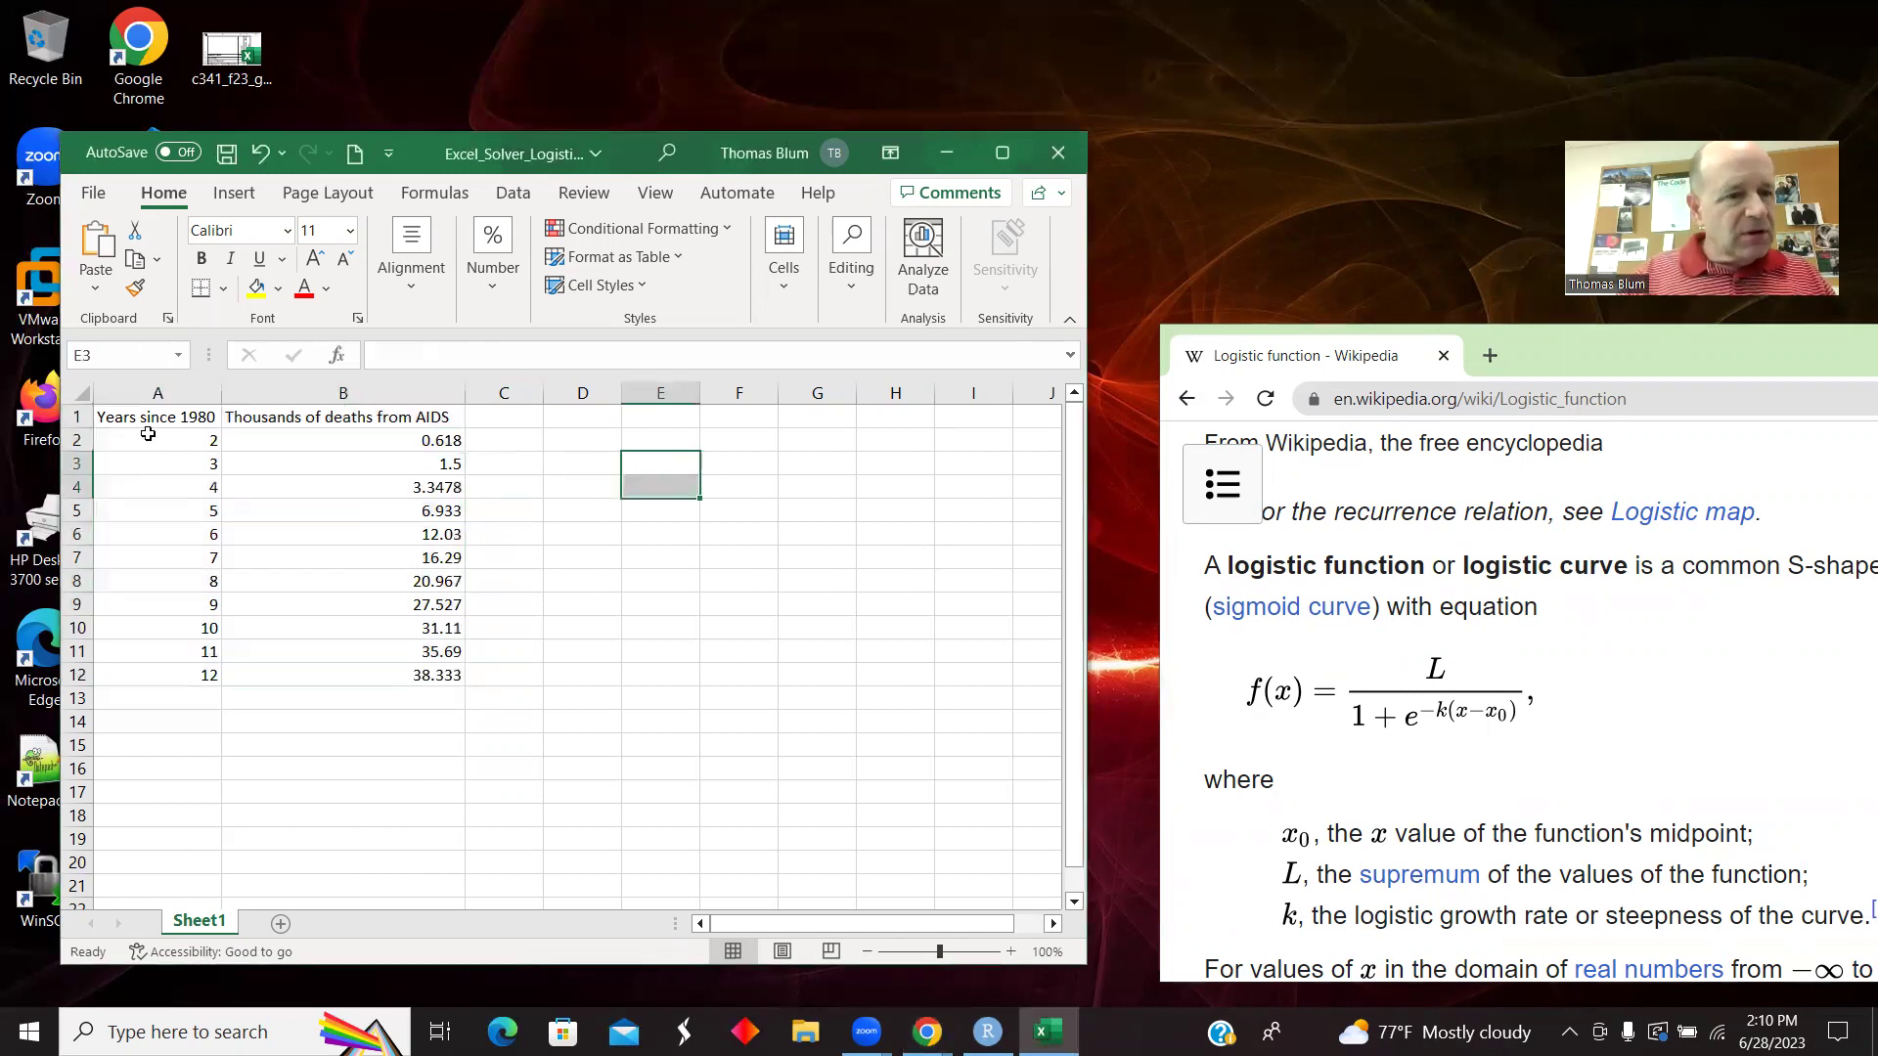
click(63, 418)
right_click(67, 416)
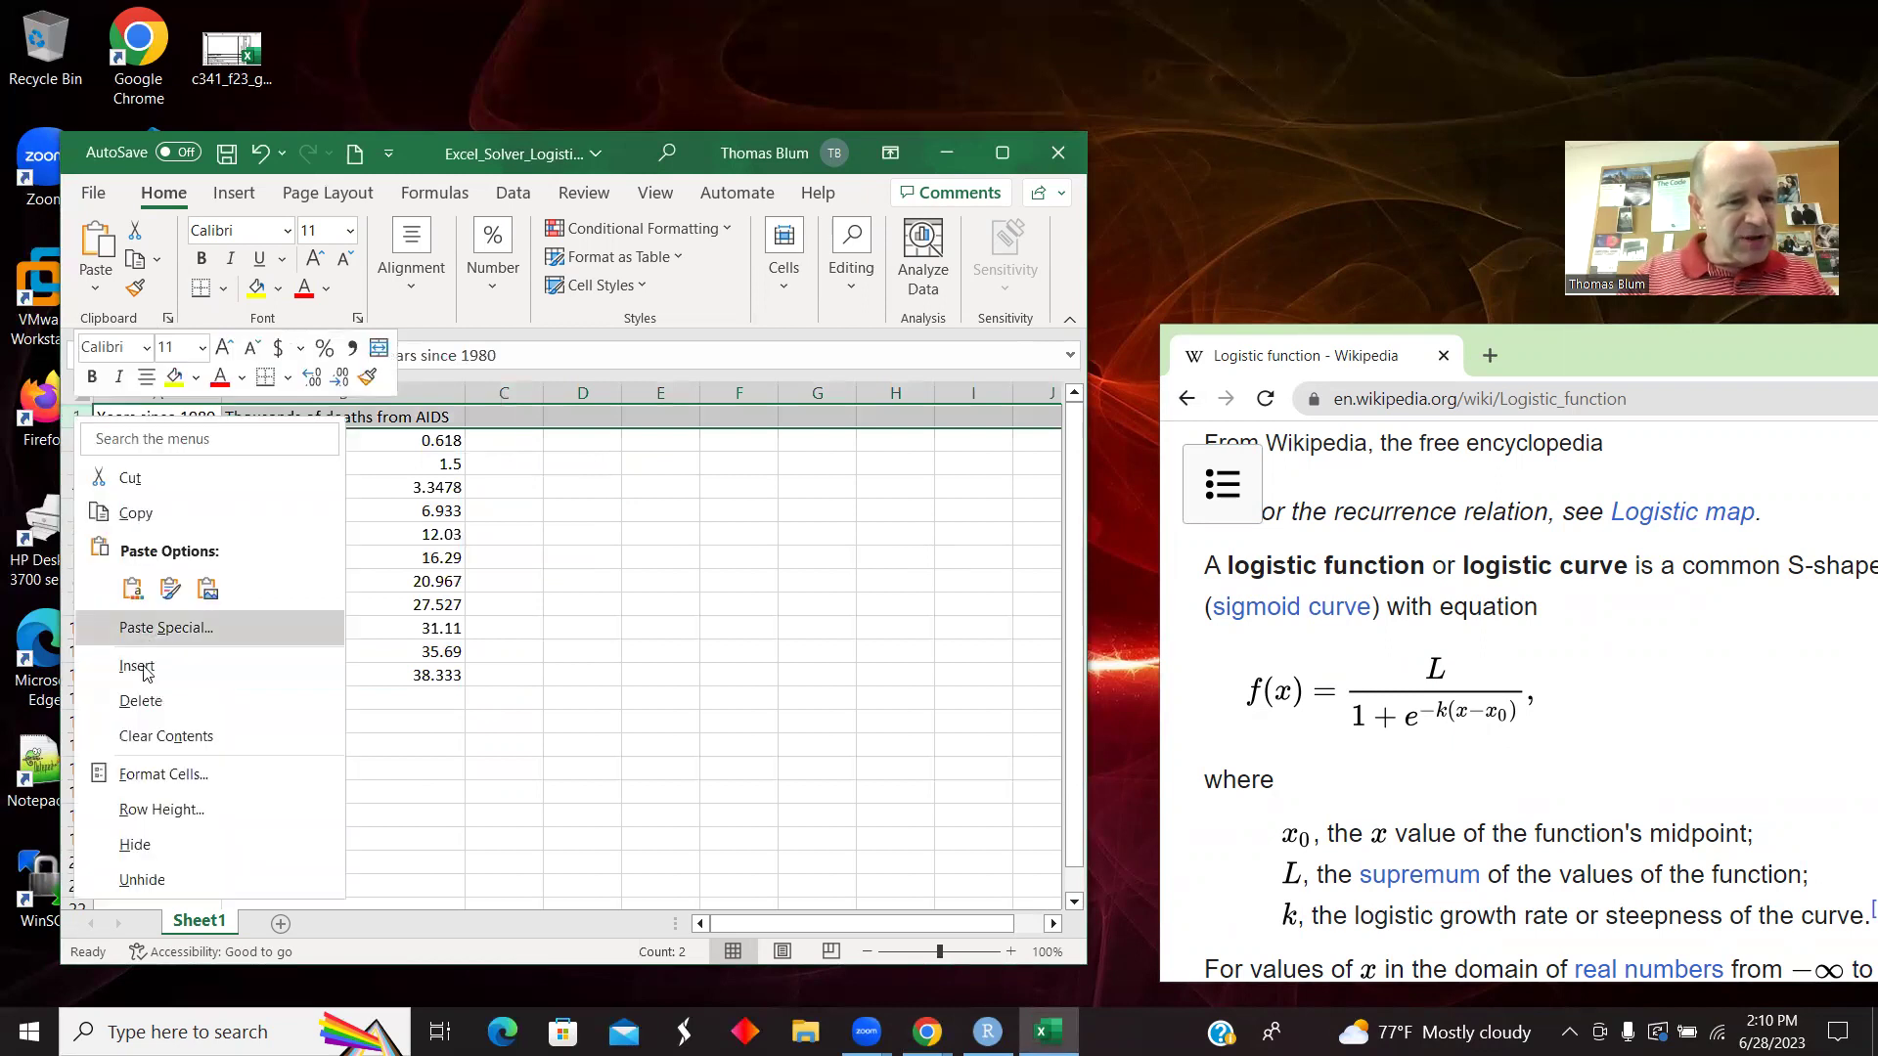
click(137, 671)
right_click(71, 420)
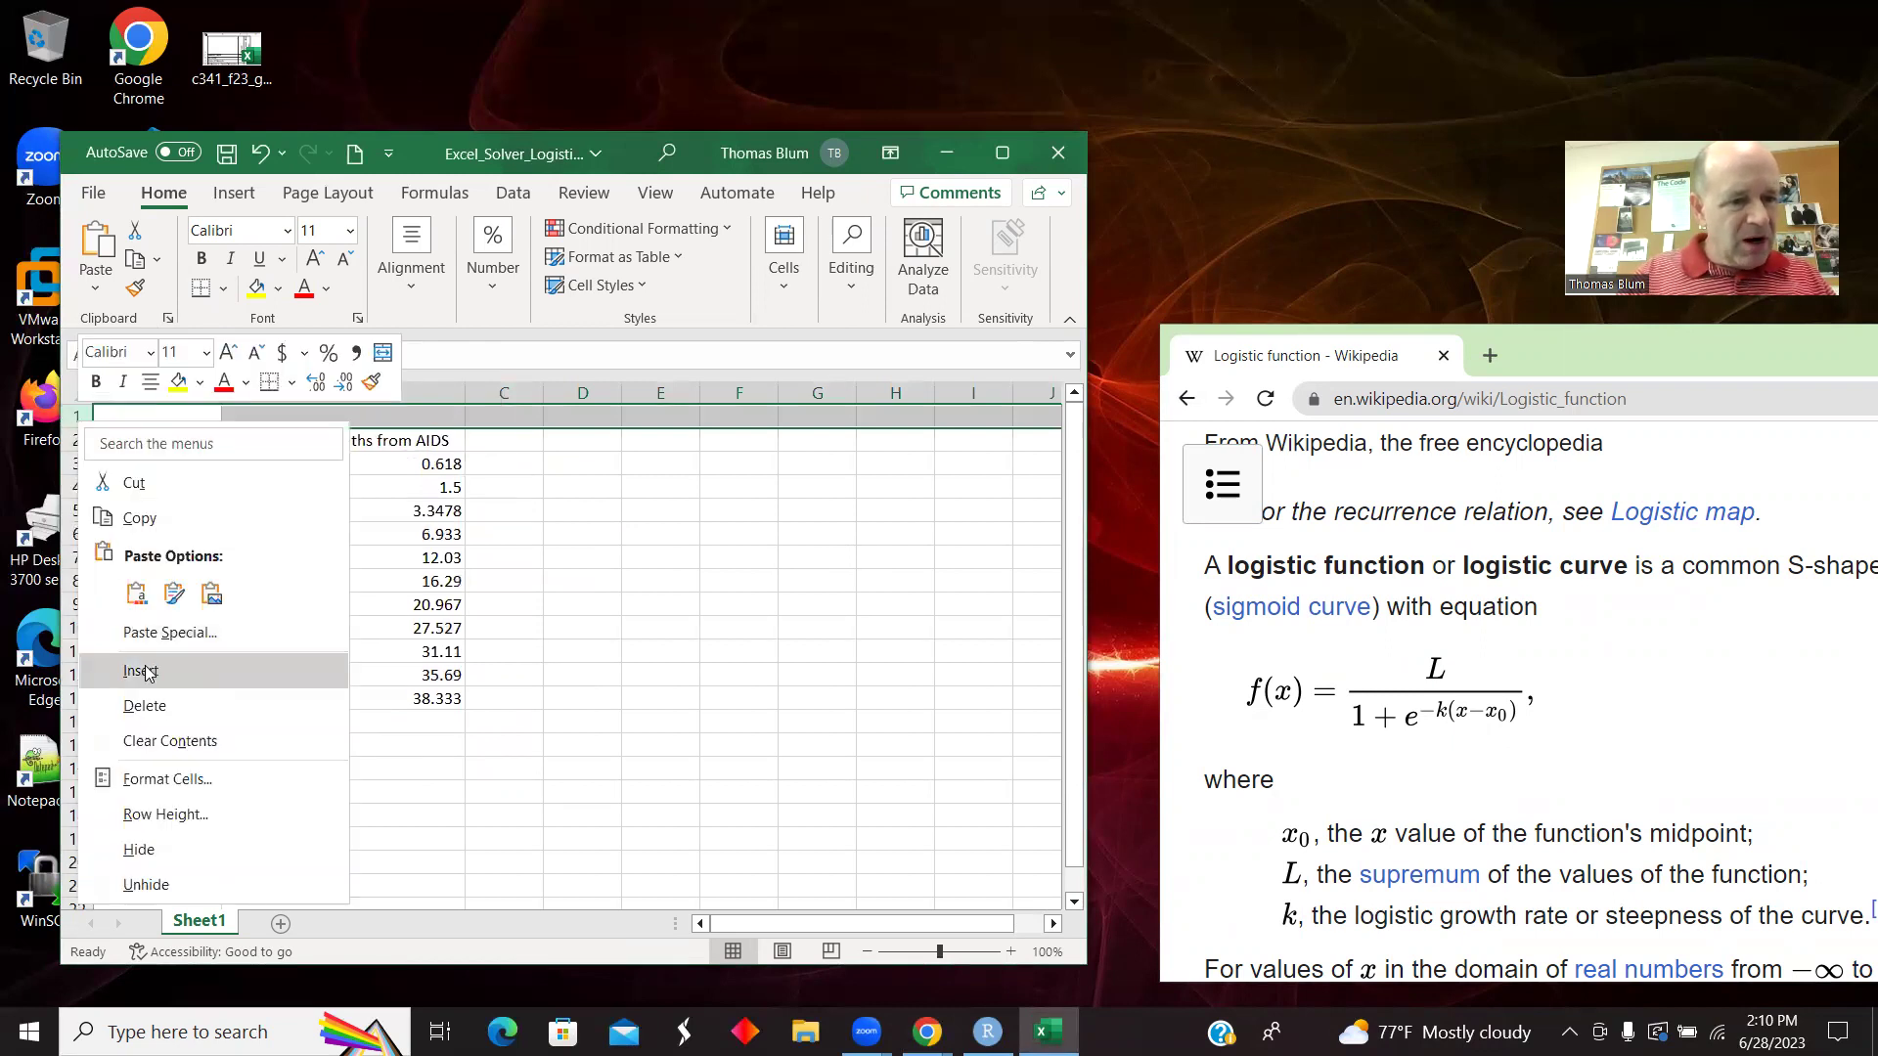
click(137, 671)
right_click(72, 420)
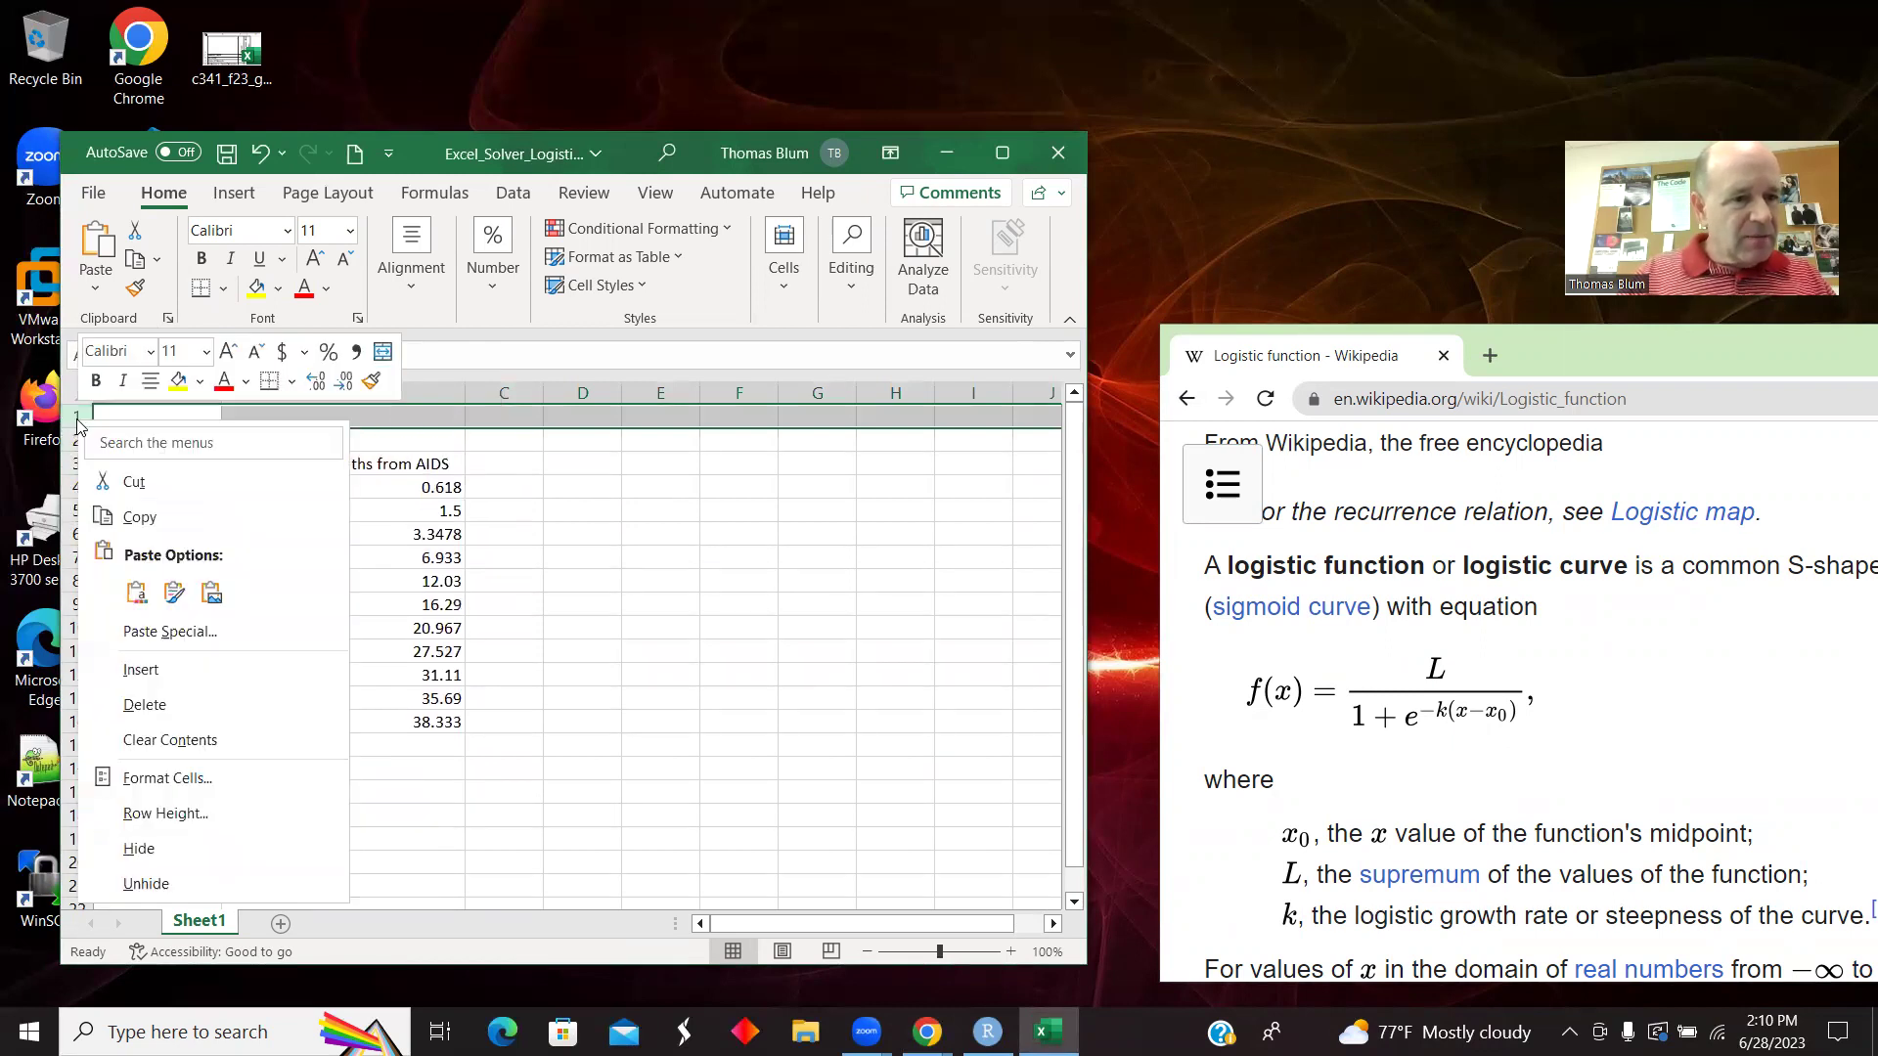
click(144, 681)
Label cells B1:B3 as L, x0 and k.
click(420, 415)
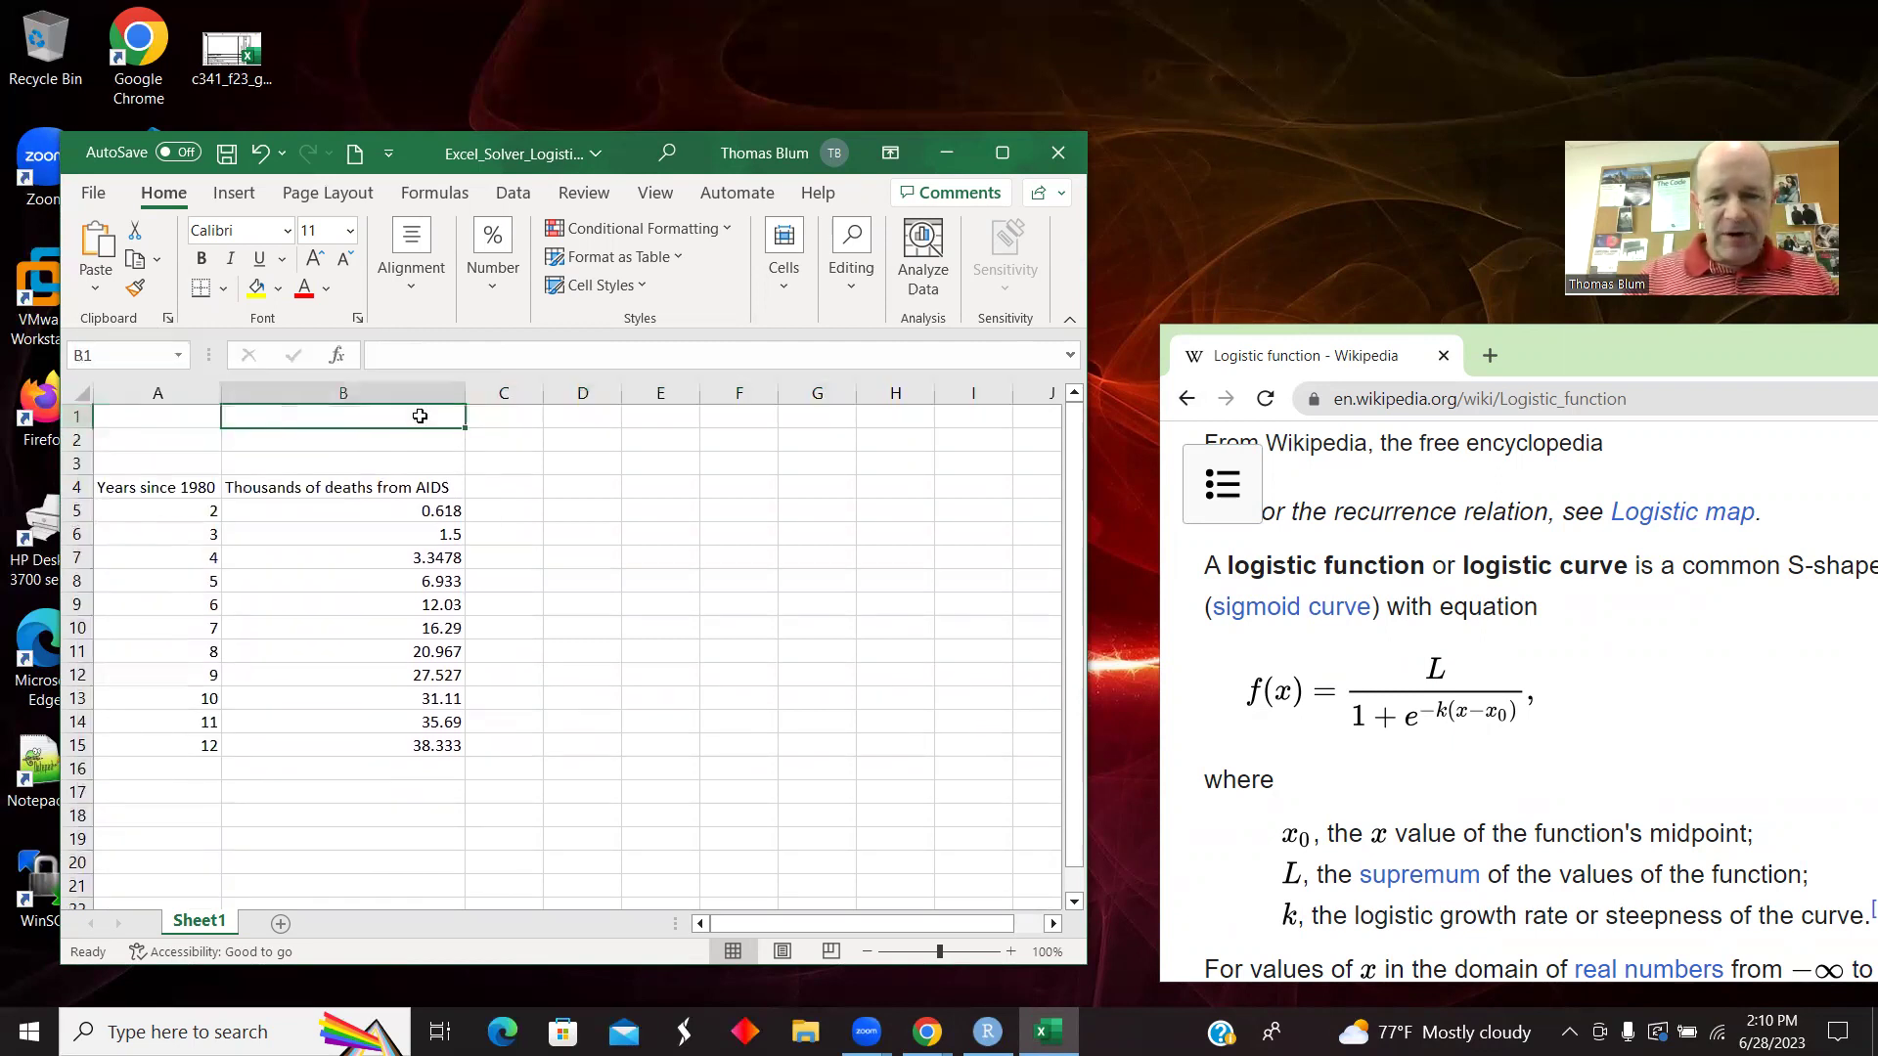
text(L)
key(Return)
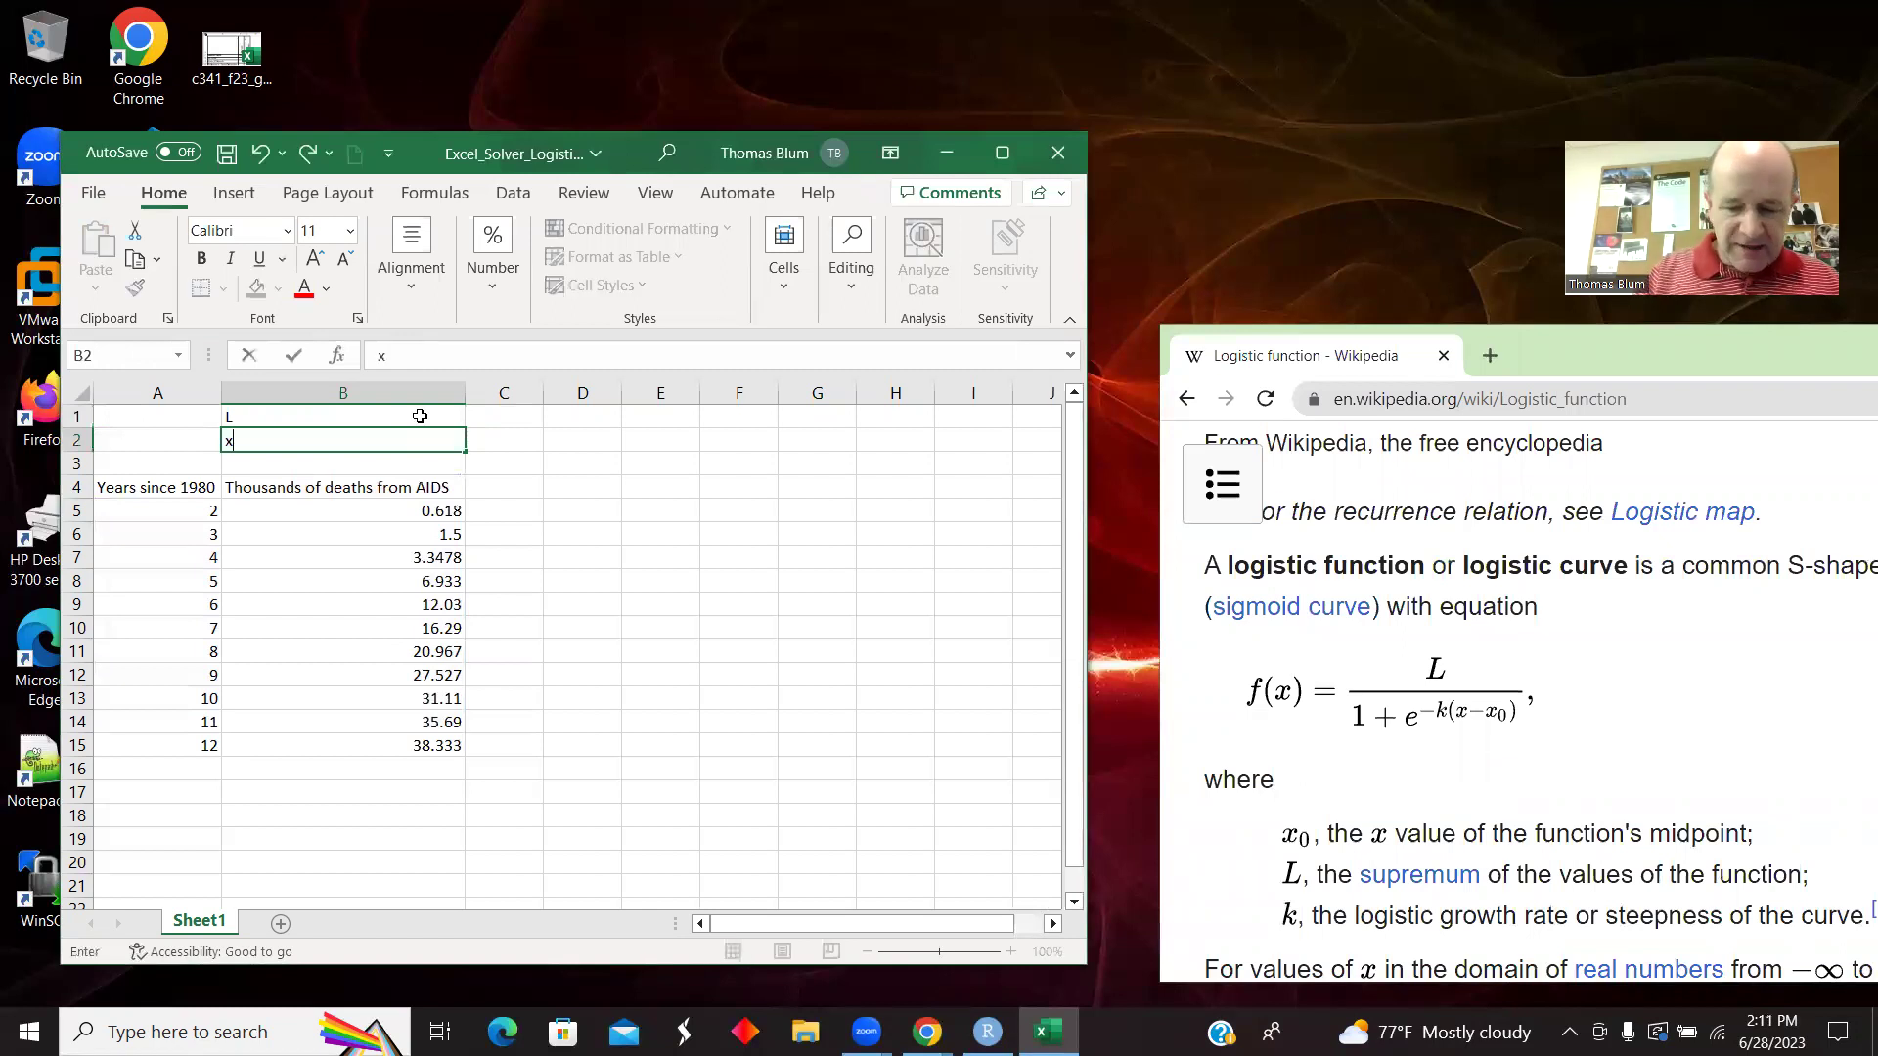
text(xo)
key(Return)
key(Up)
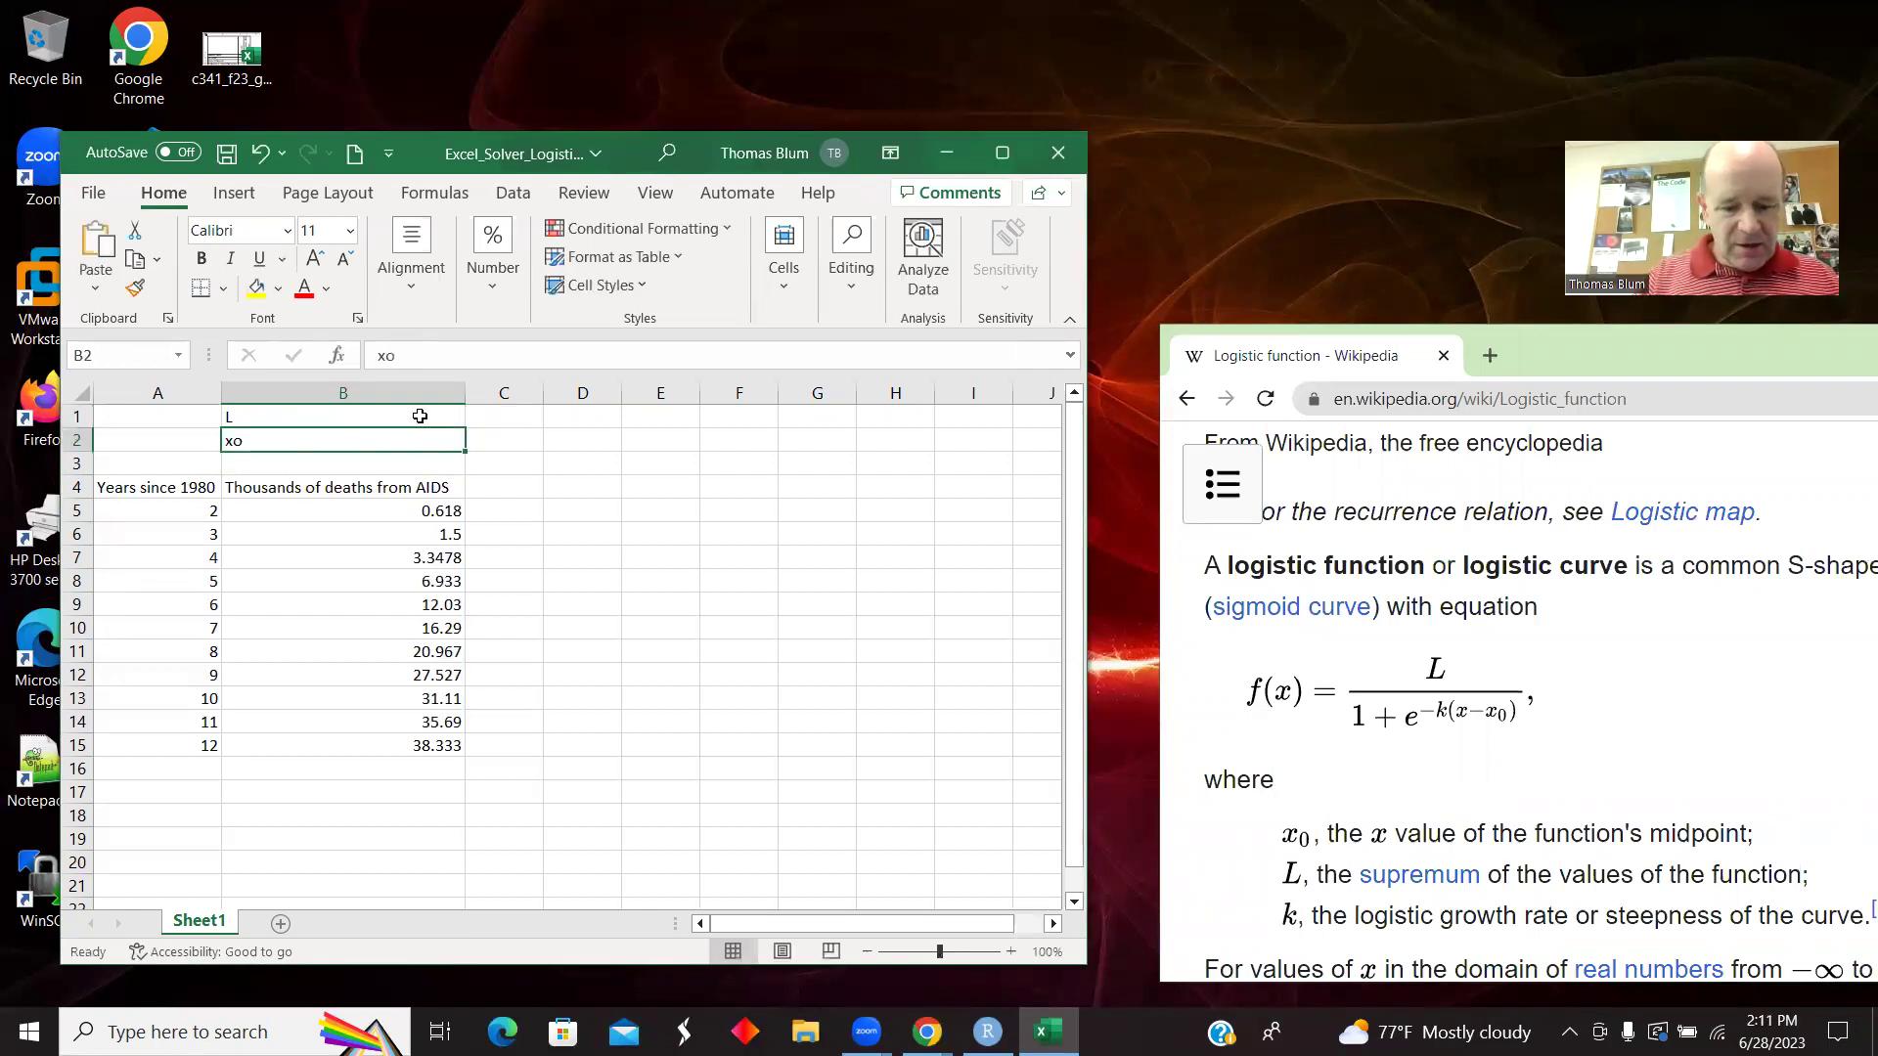
text(x0)
key(Return)
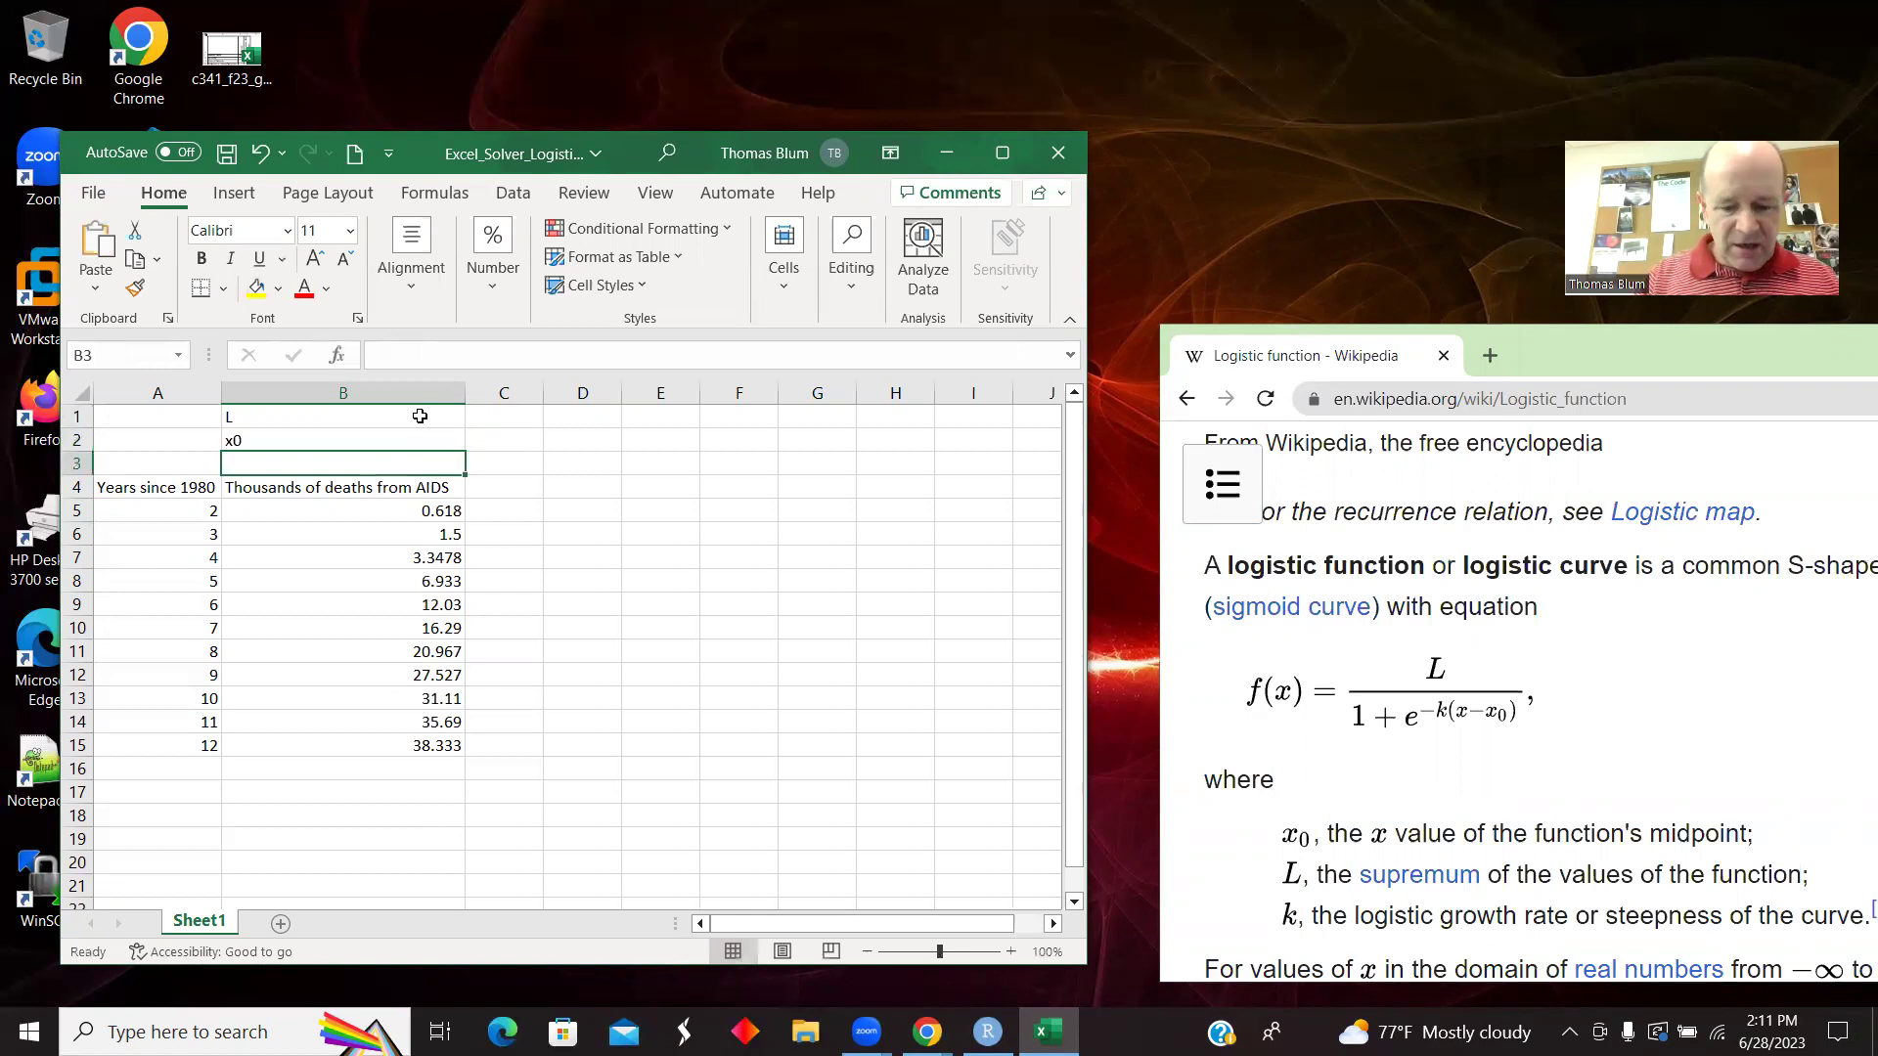
text(k)
key(Return)
Give each parameter a starting value of 1 in C1:C3.
key(Up)
key(Up)
key(Up)
key(Right)
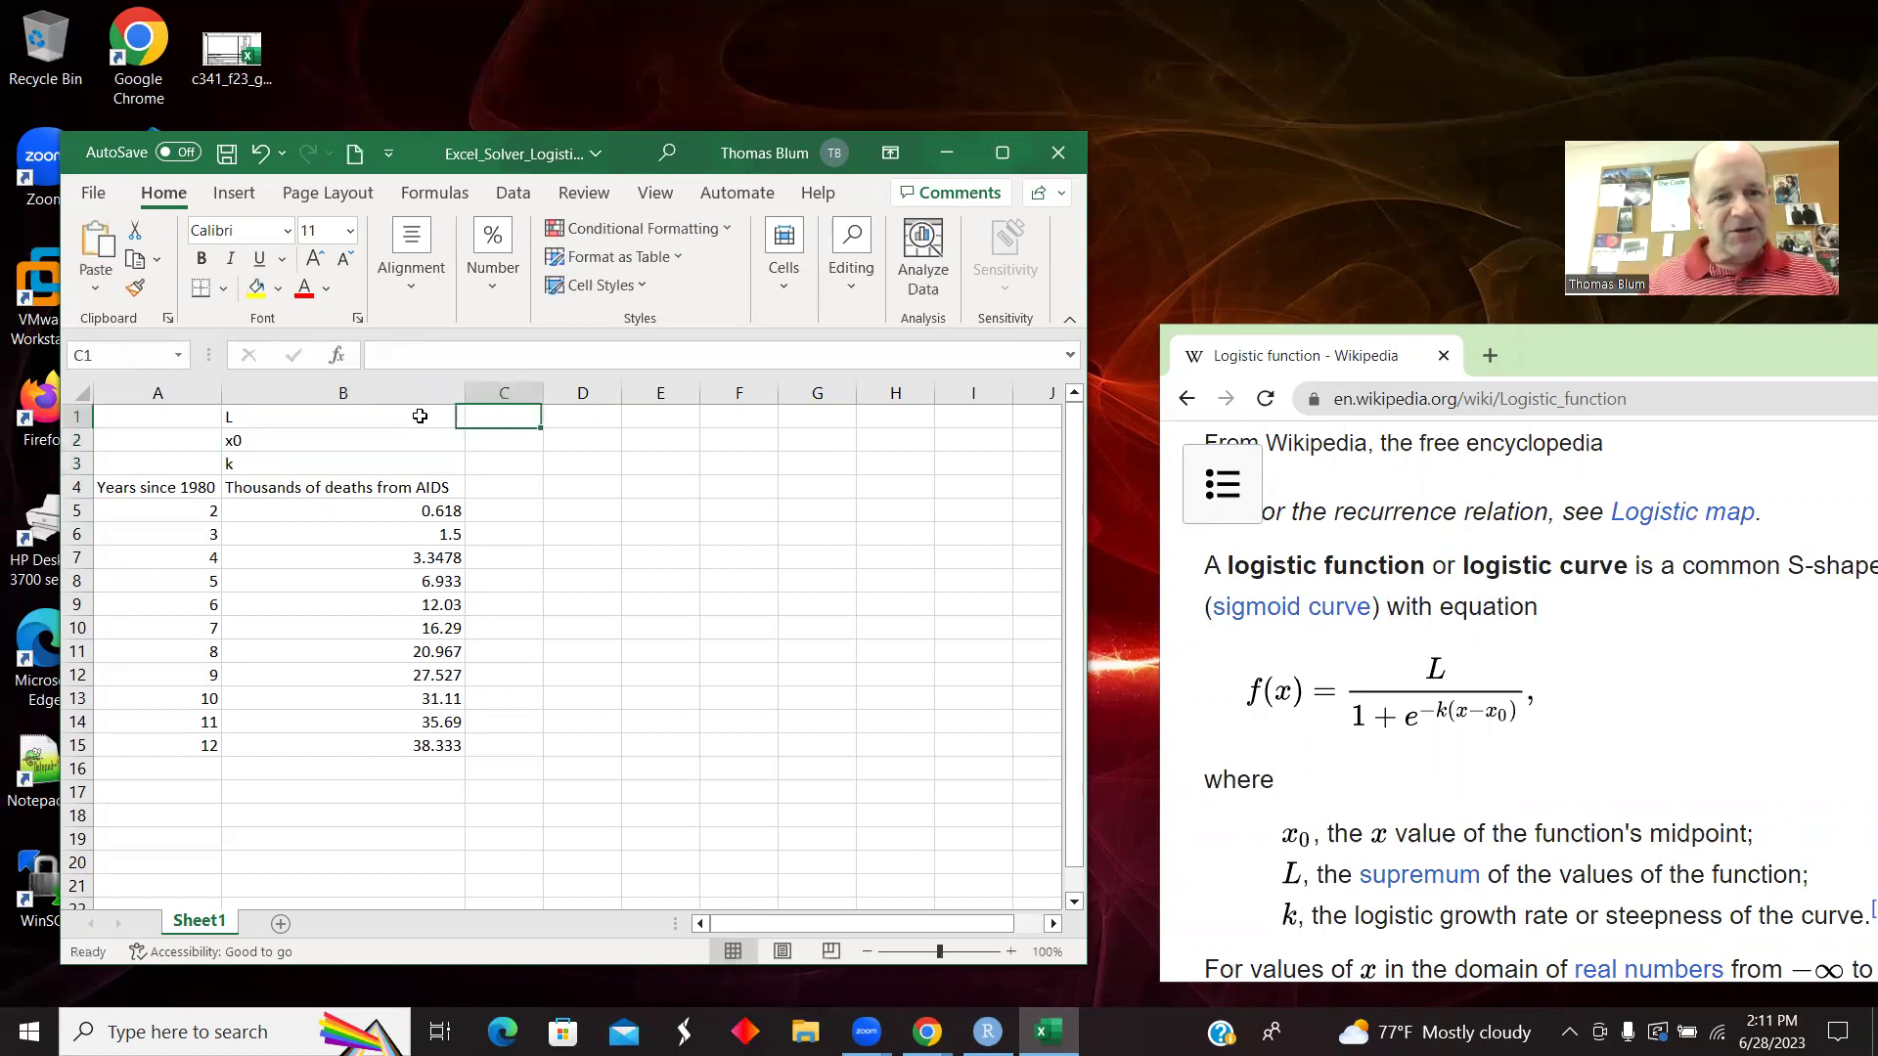
text(1)
key(Return)
text(1)
key(Return)
text(1)
key(Return)
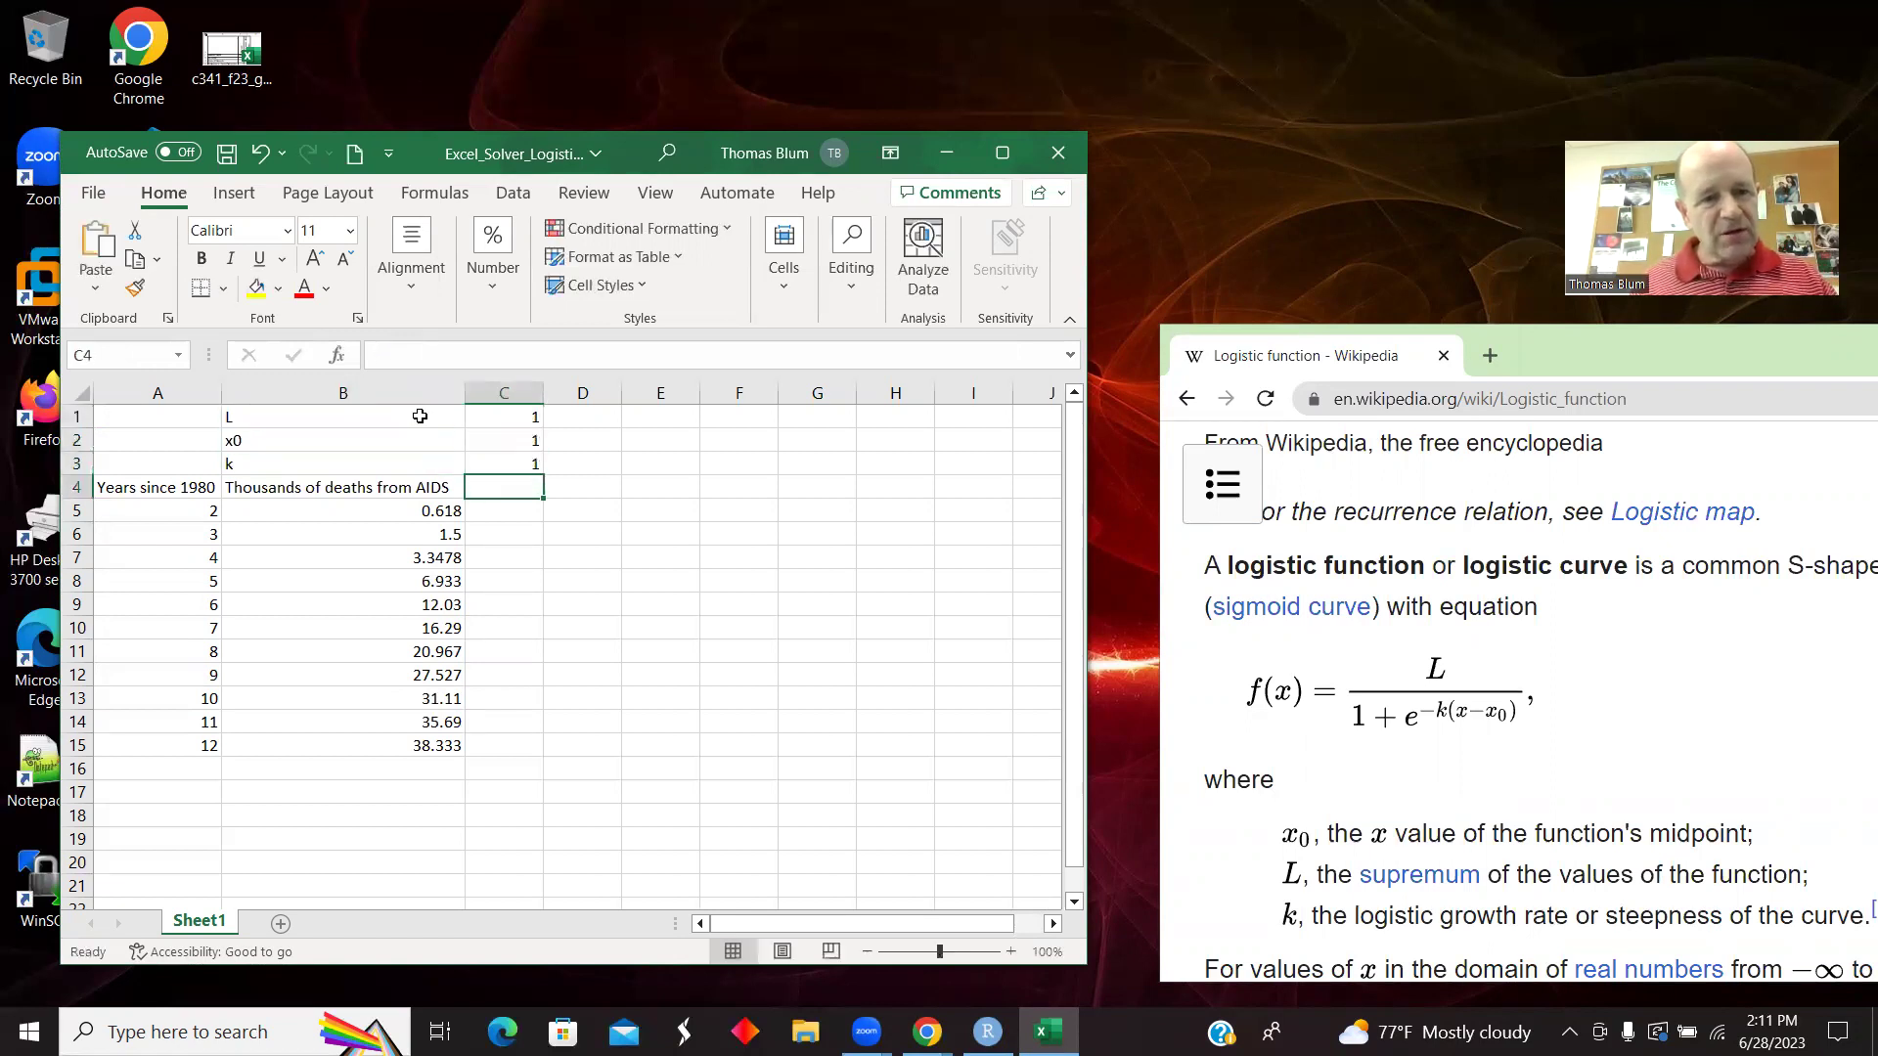
key(Down)
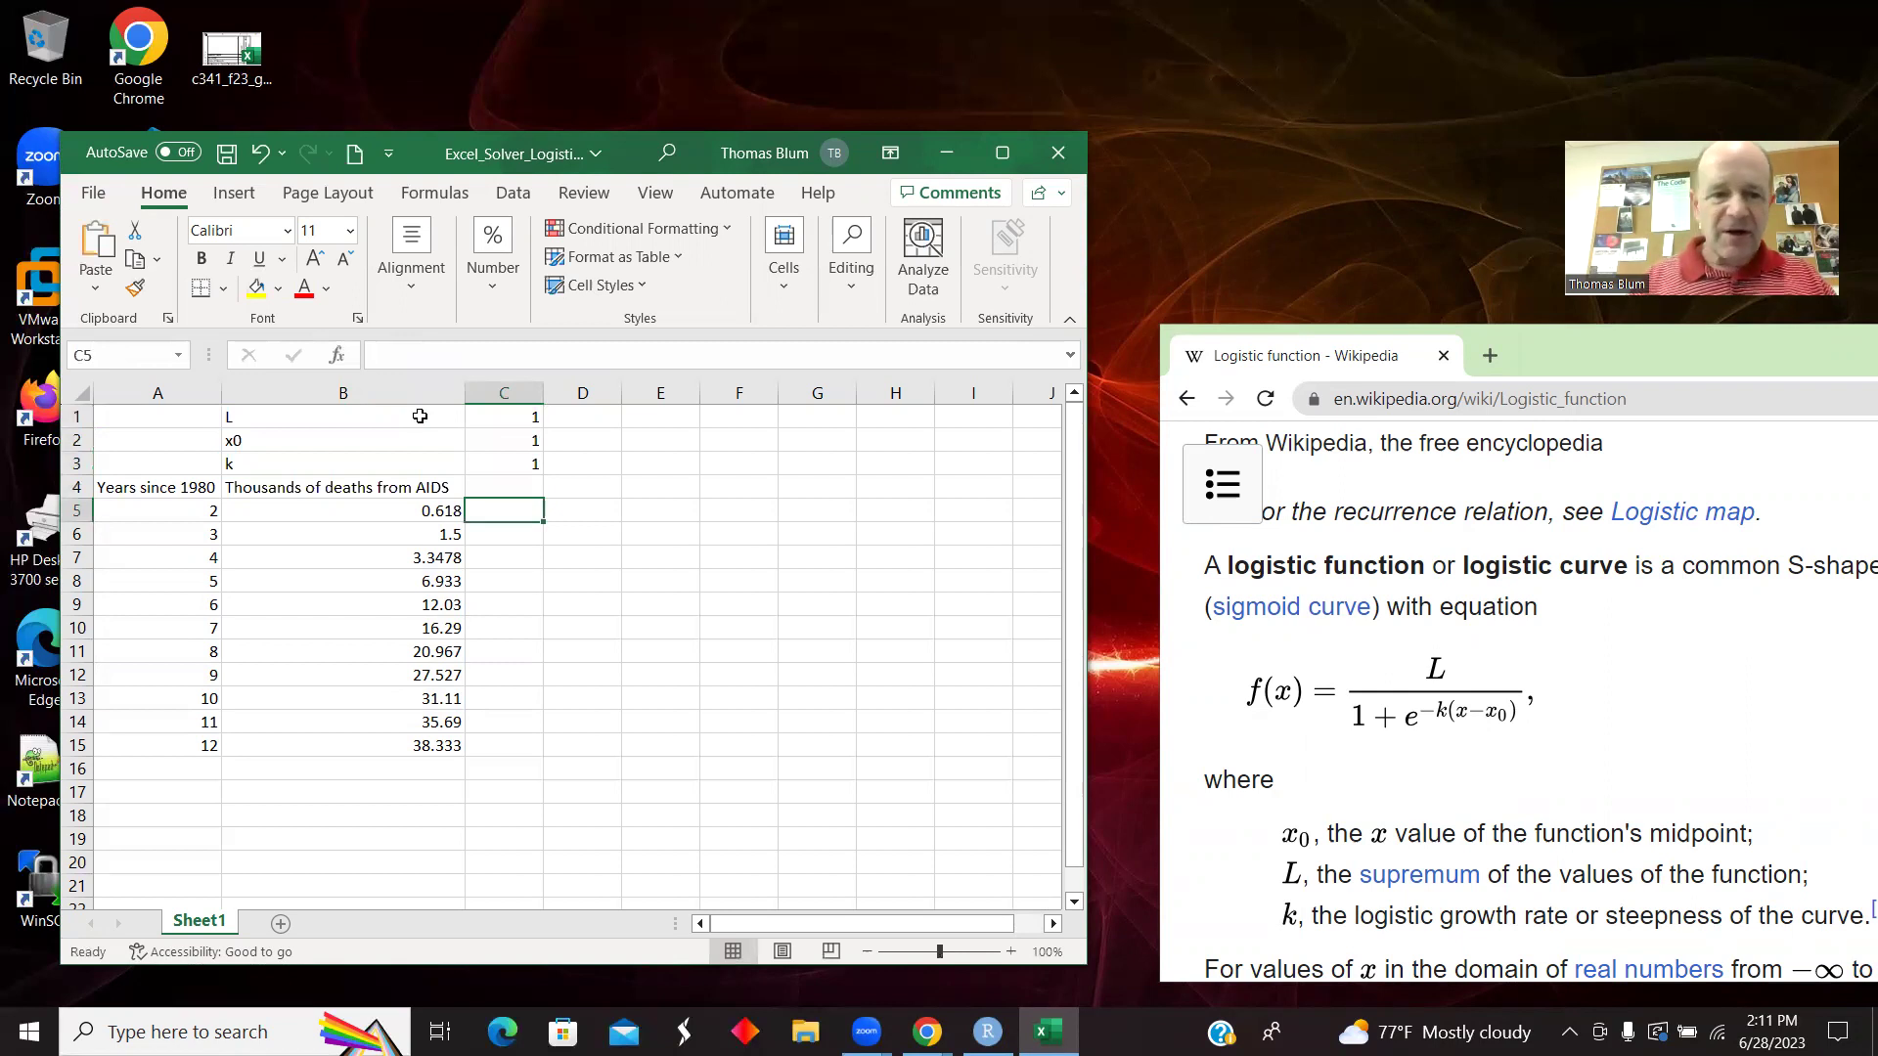
Enter =C1/(1+EXP(-C3*(A5-C2))) in C5, which returns 0.731059.
text(=)
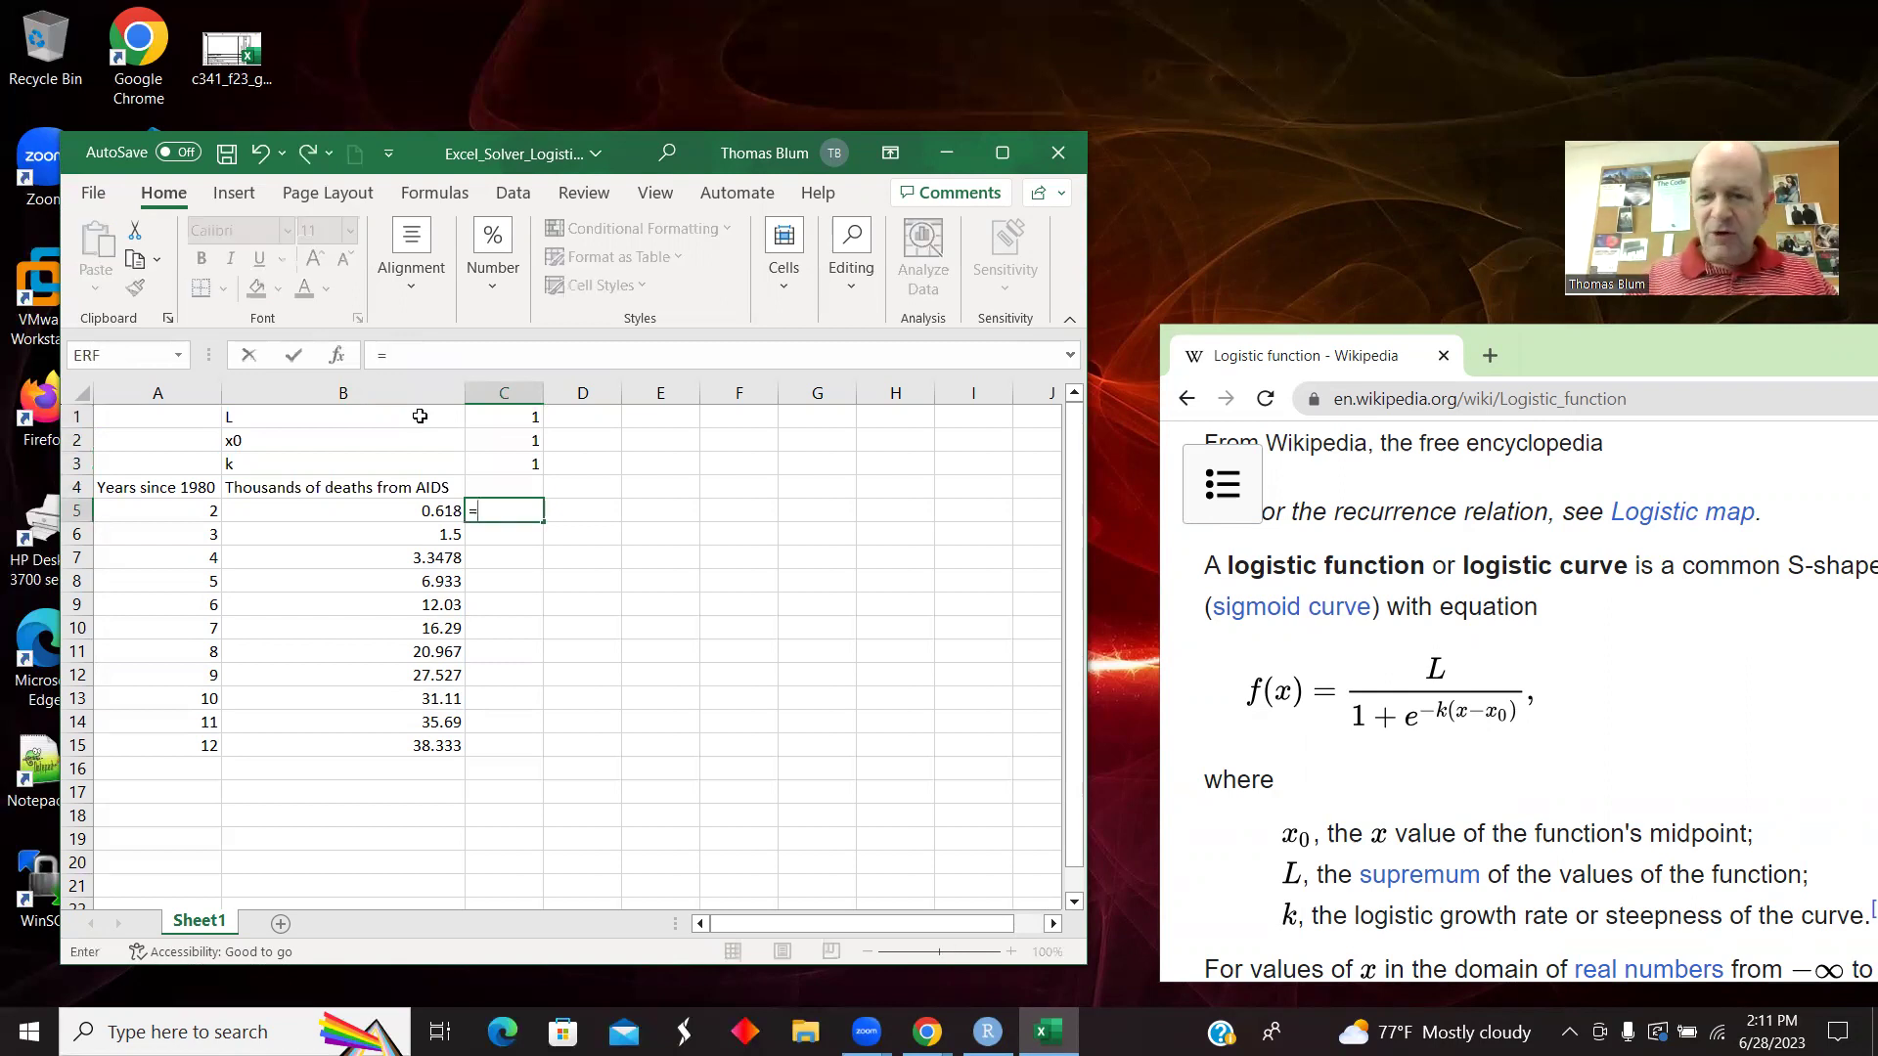
click(512, 422)
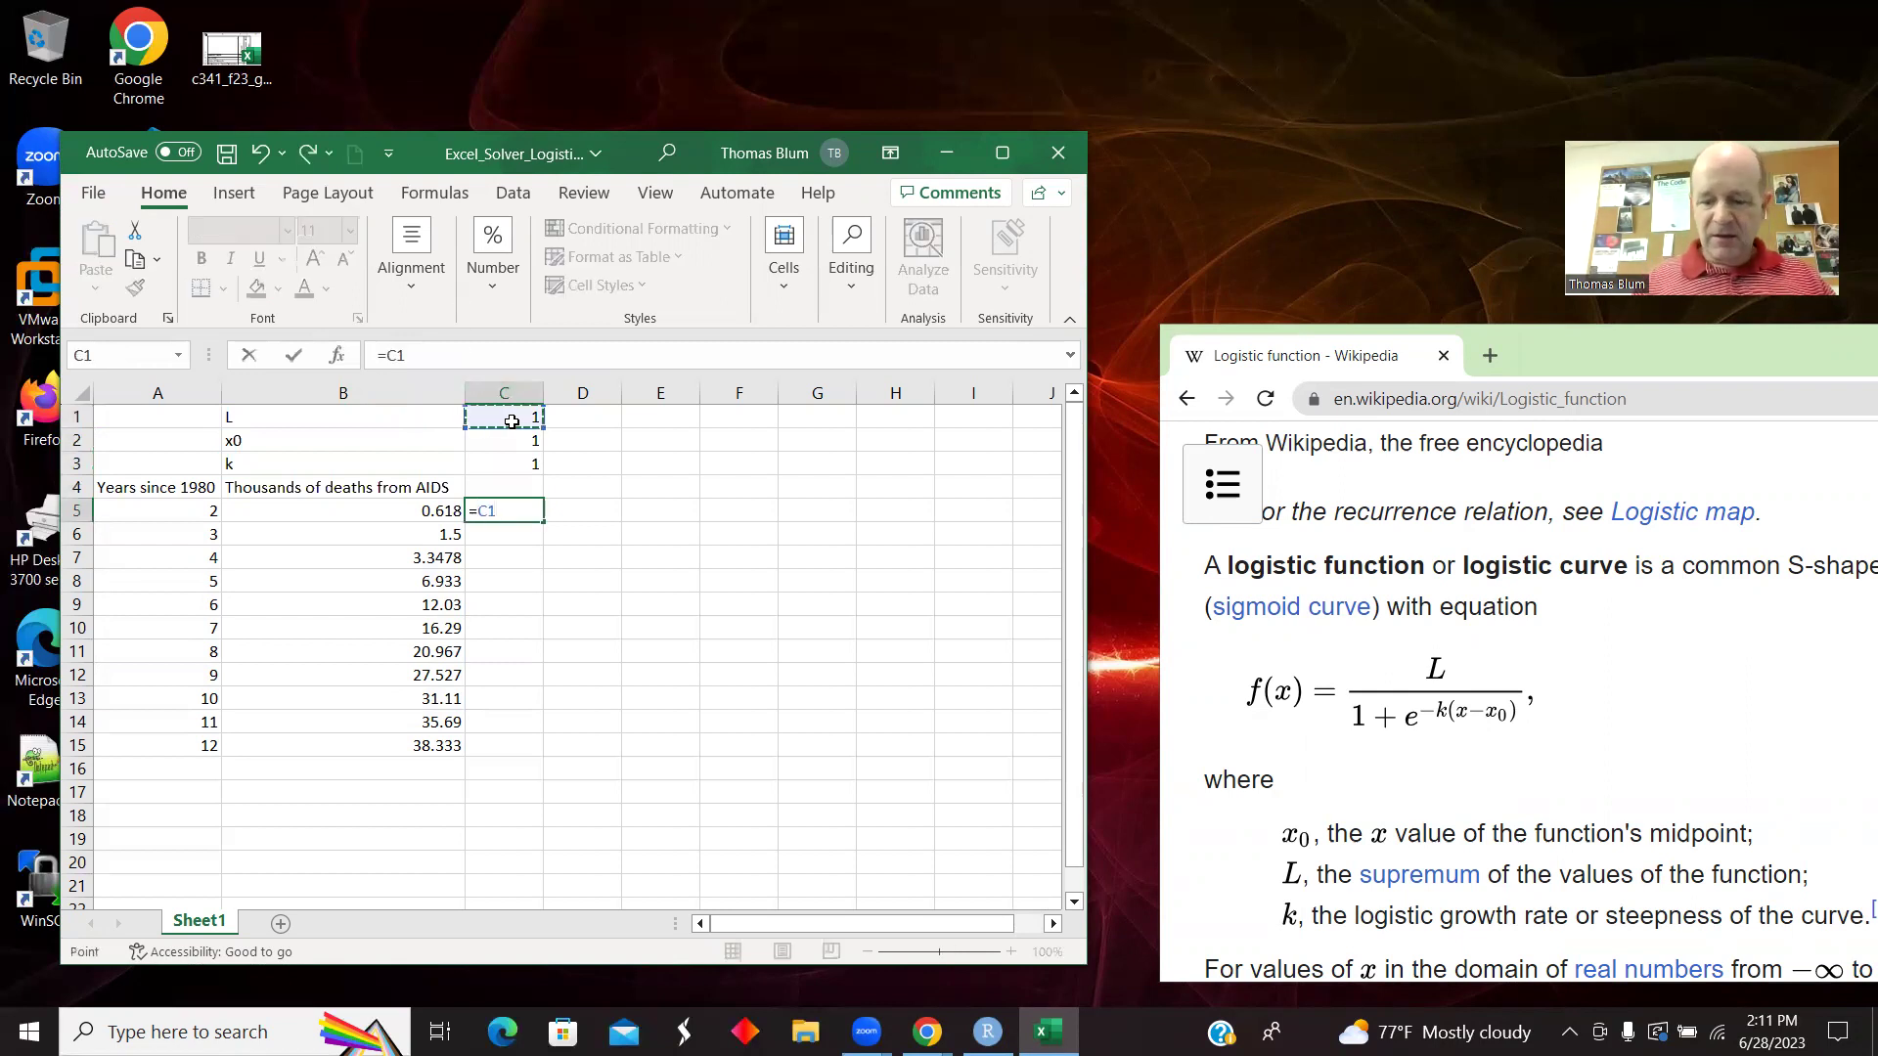
text(/(1)
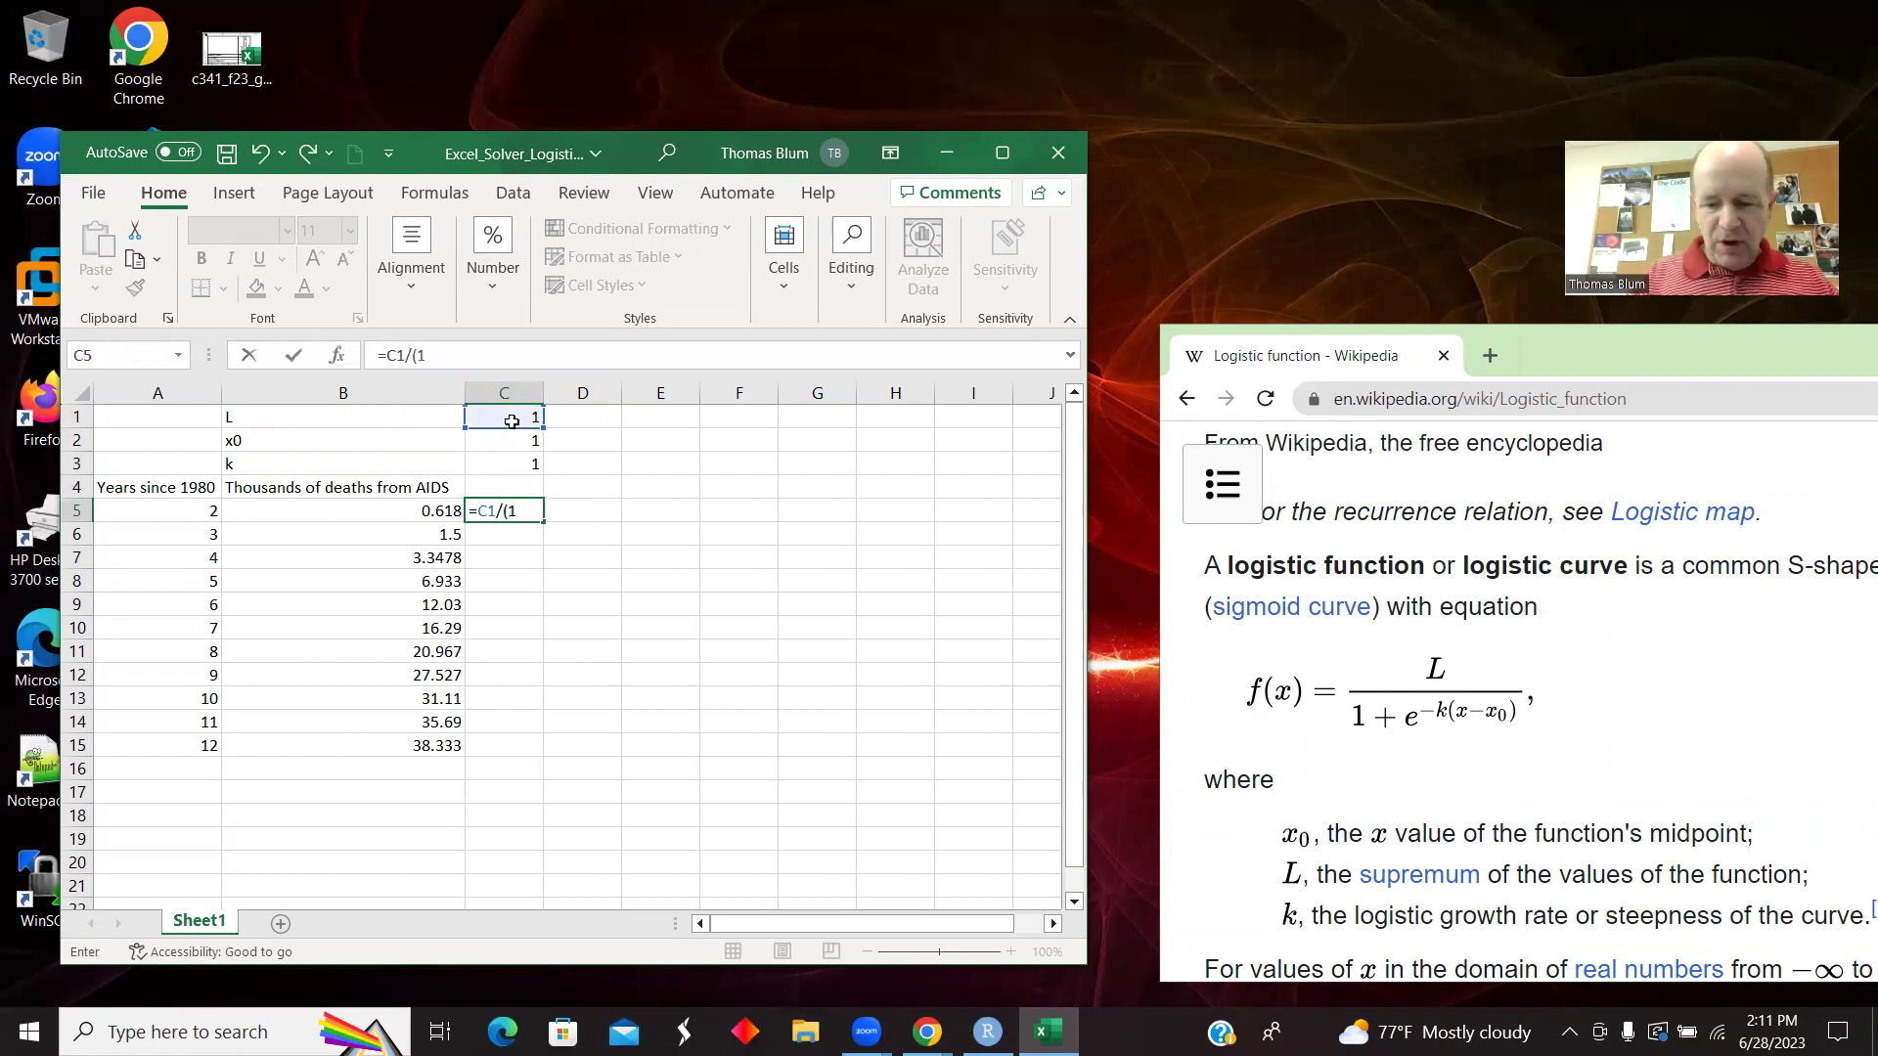
text(+ex)
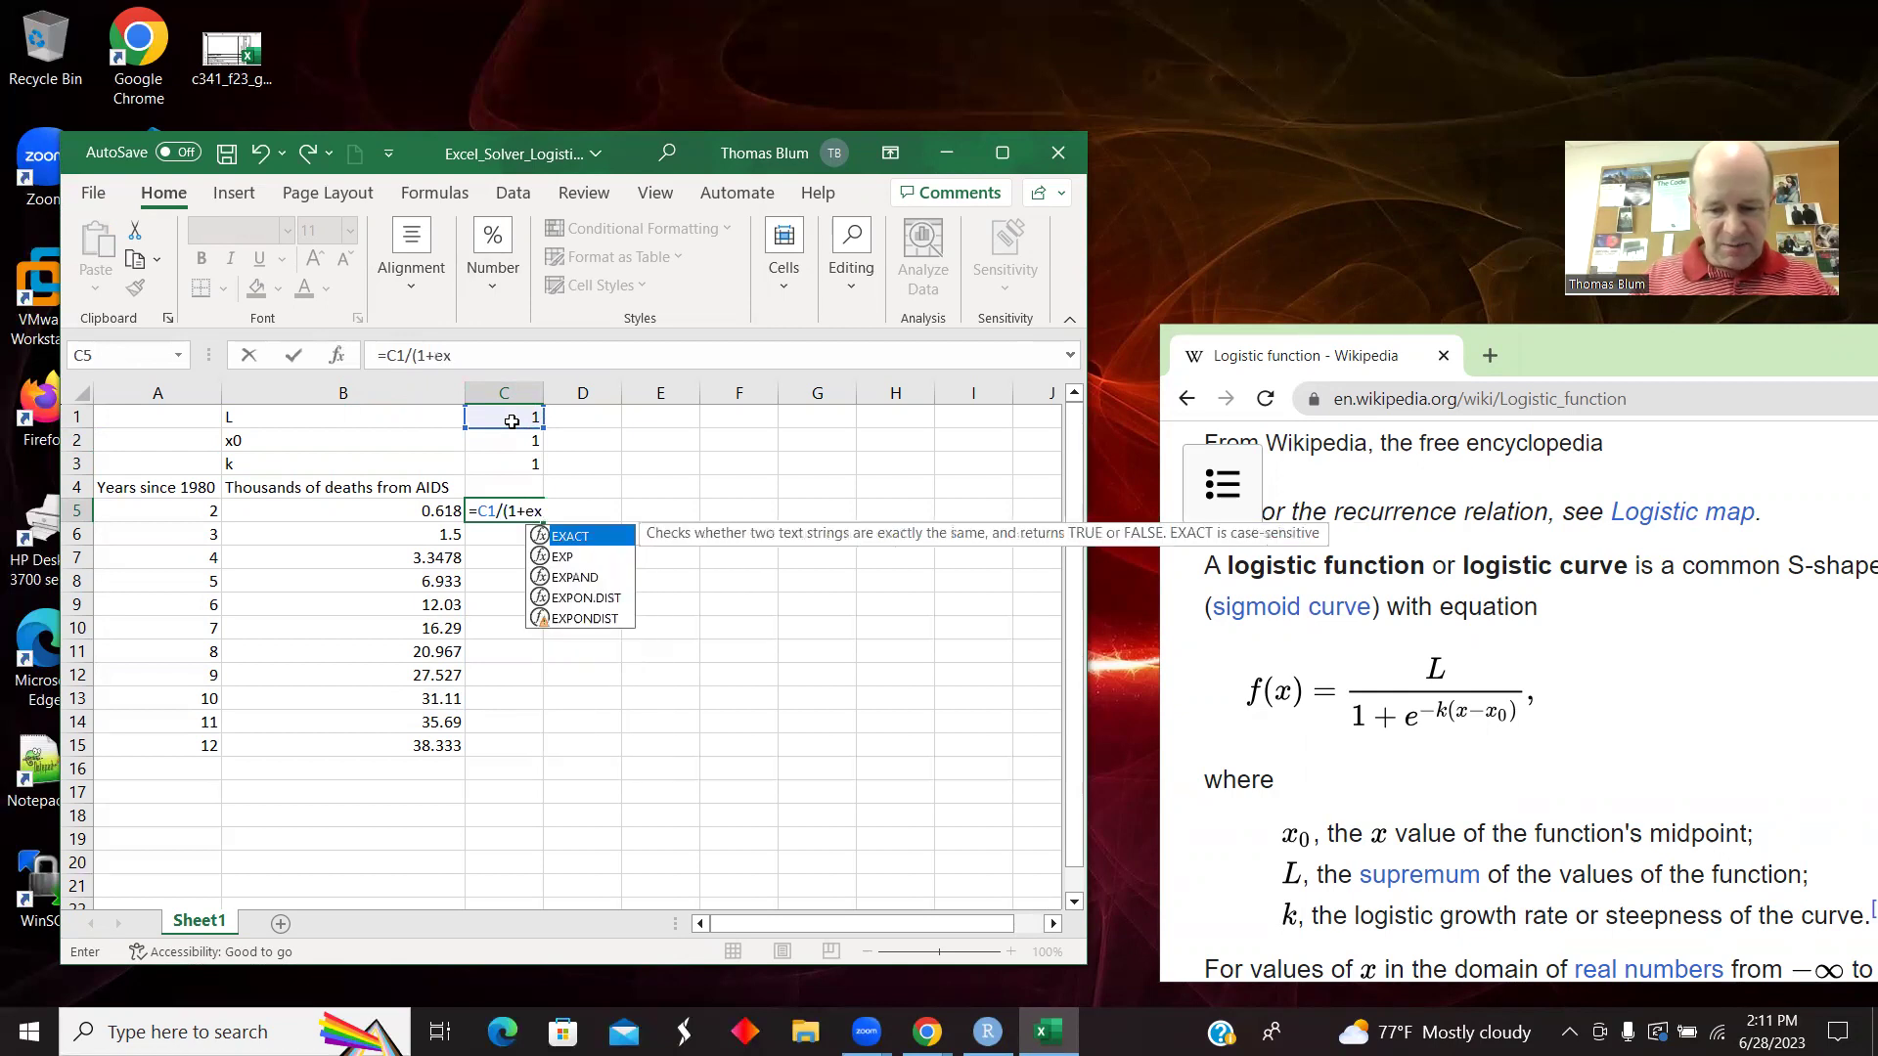
text(p()
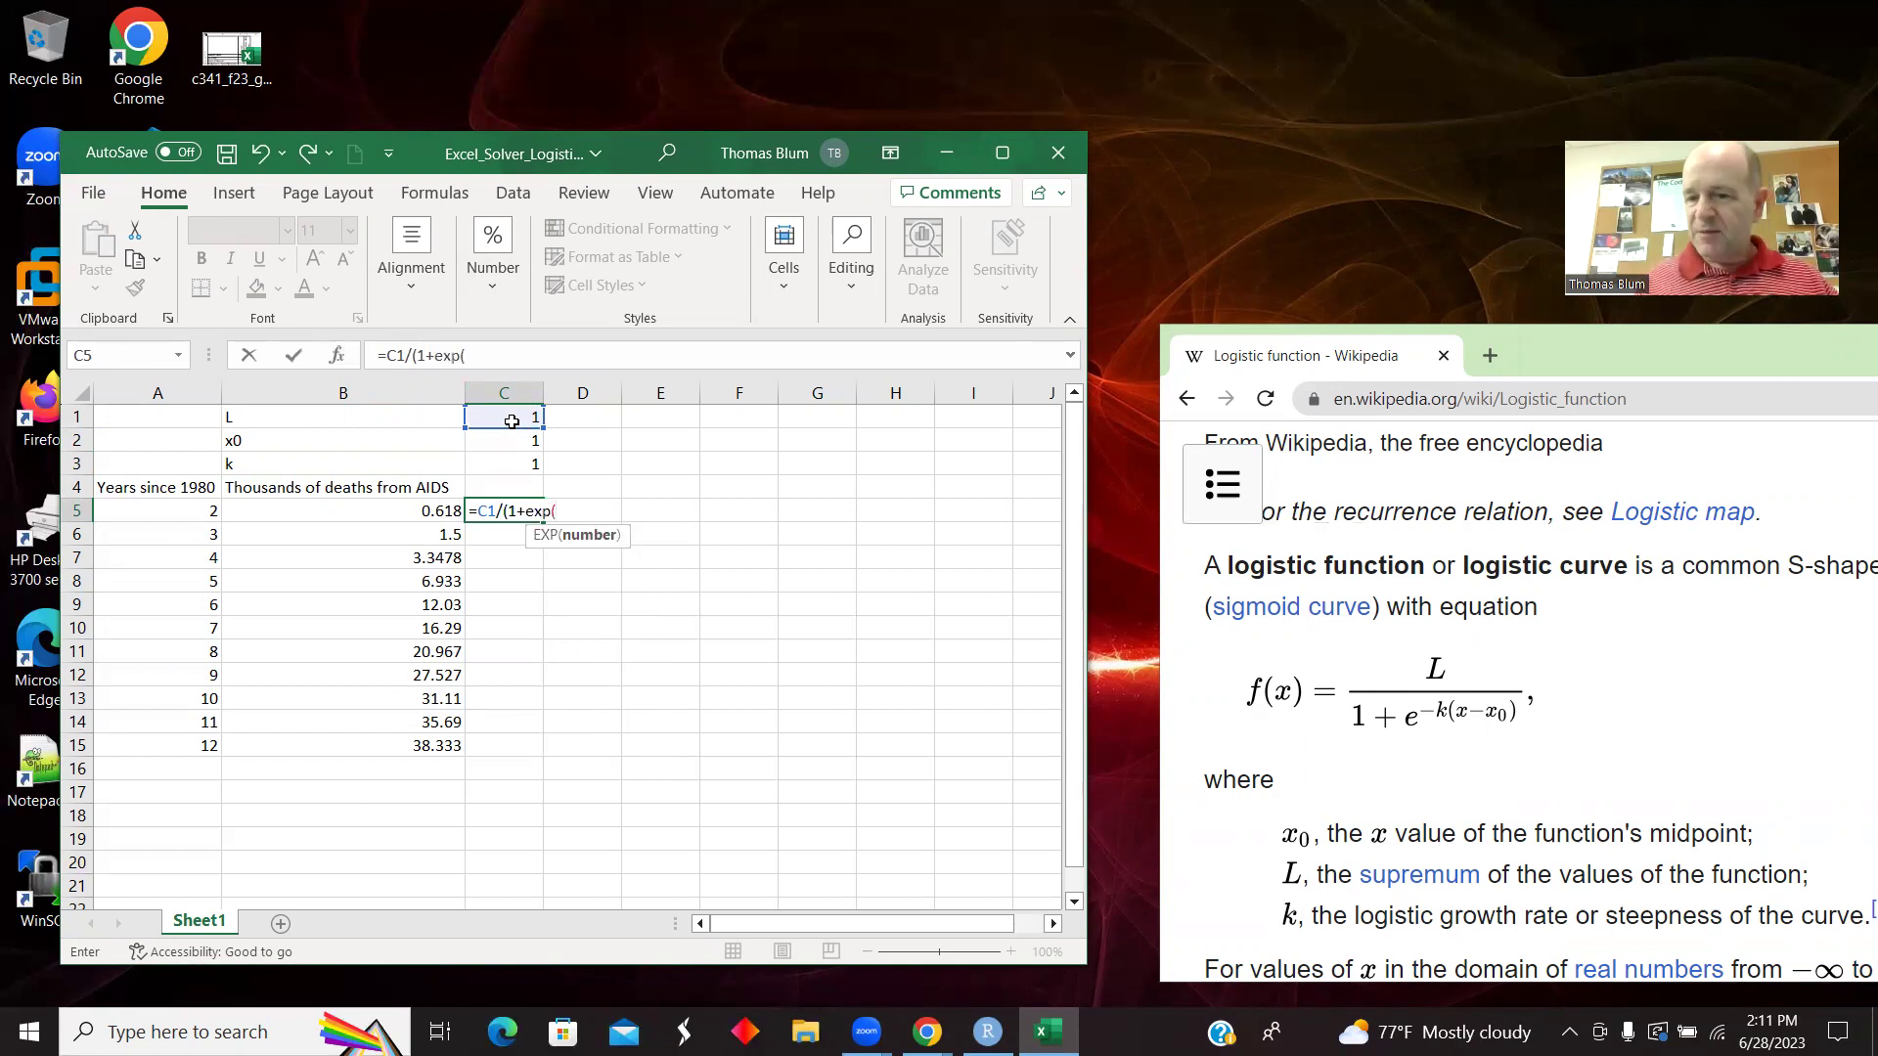
text(-)
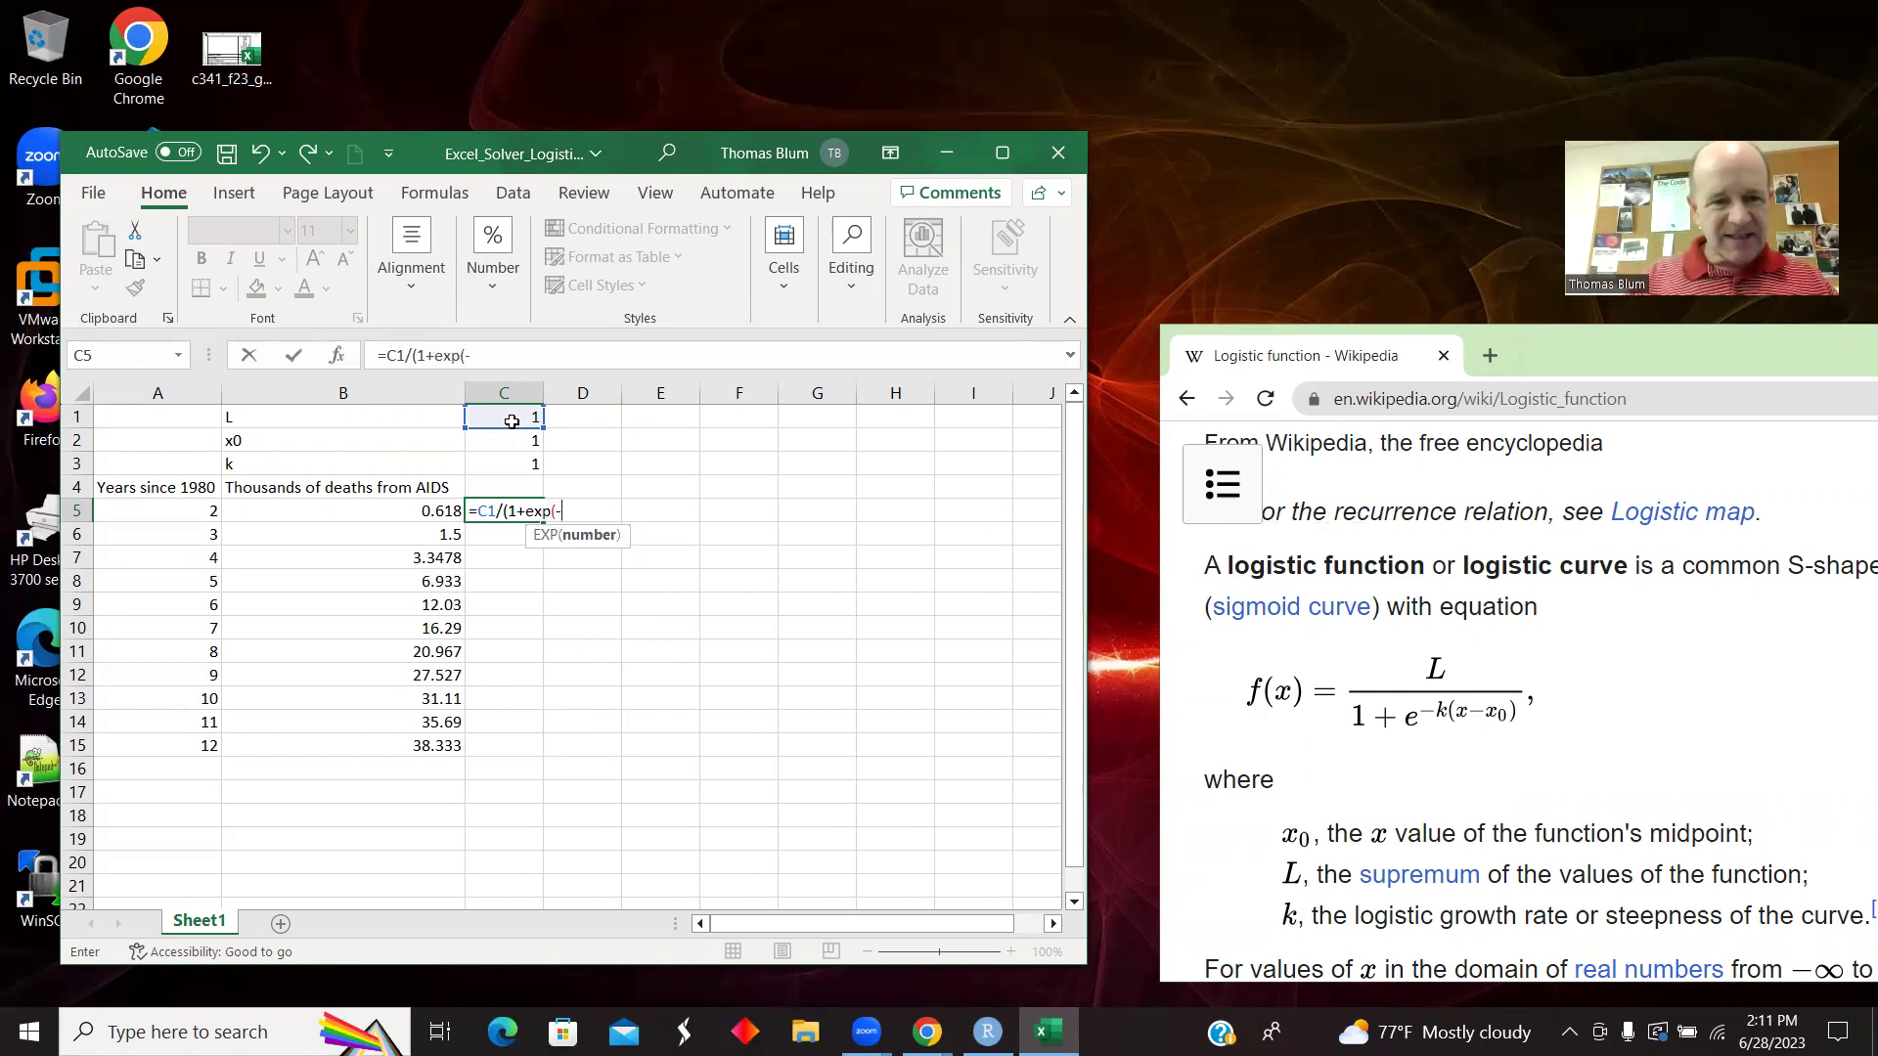
click(530, 465)
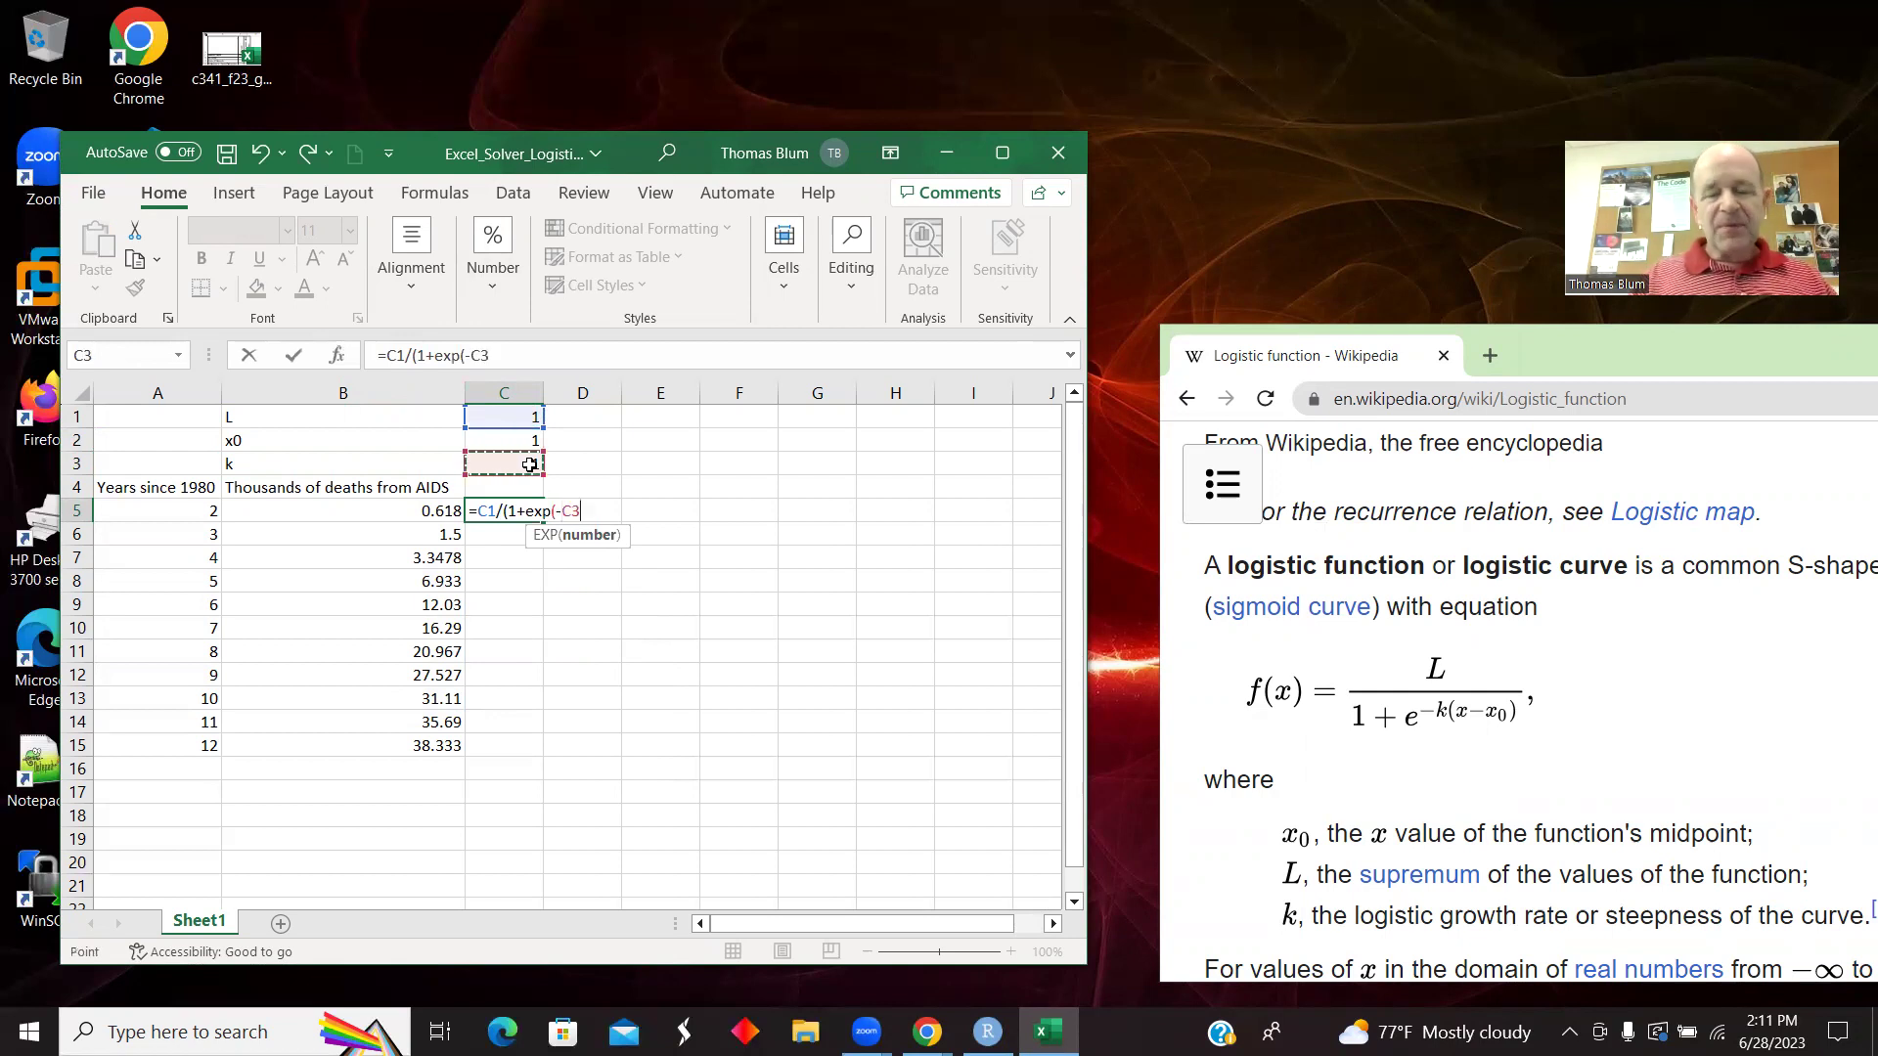
text(*)
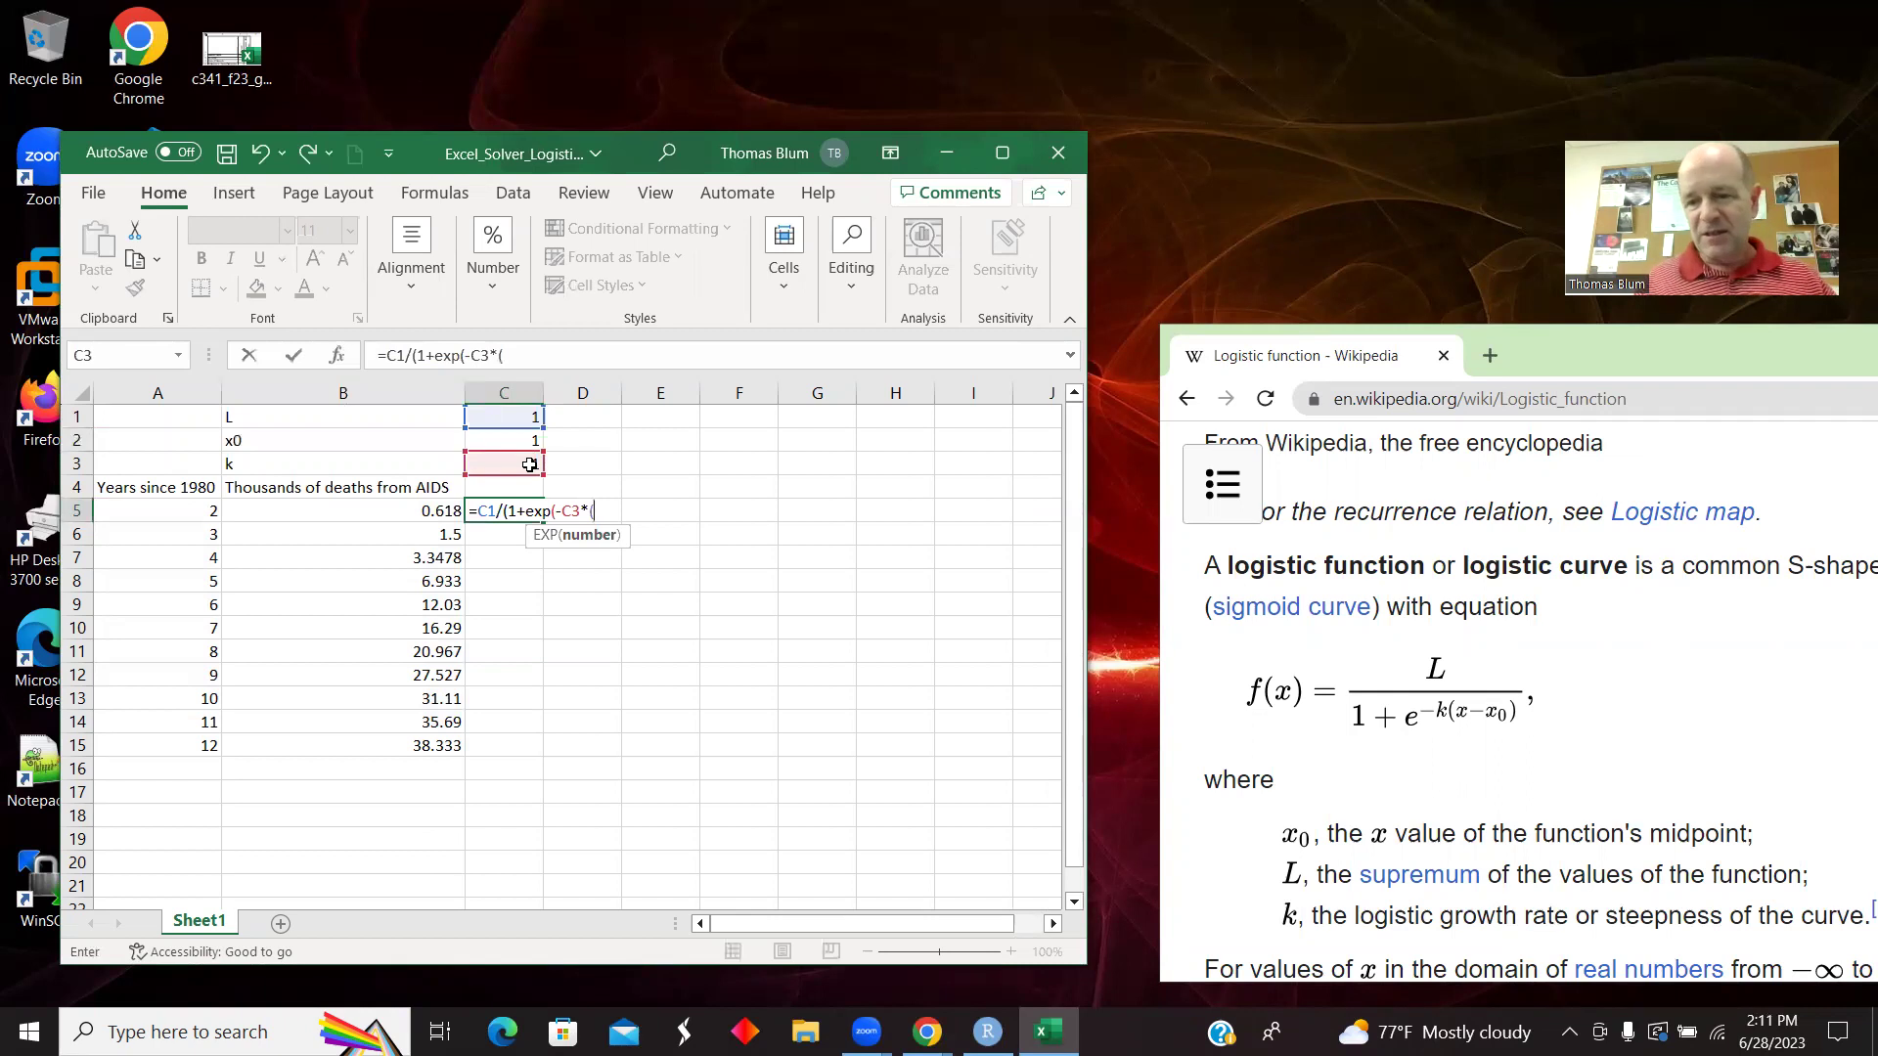
text(()
click(205, 512)
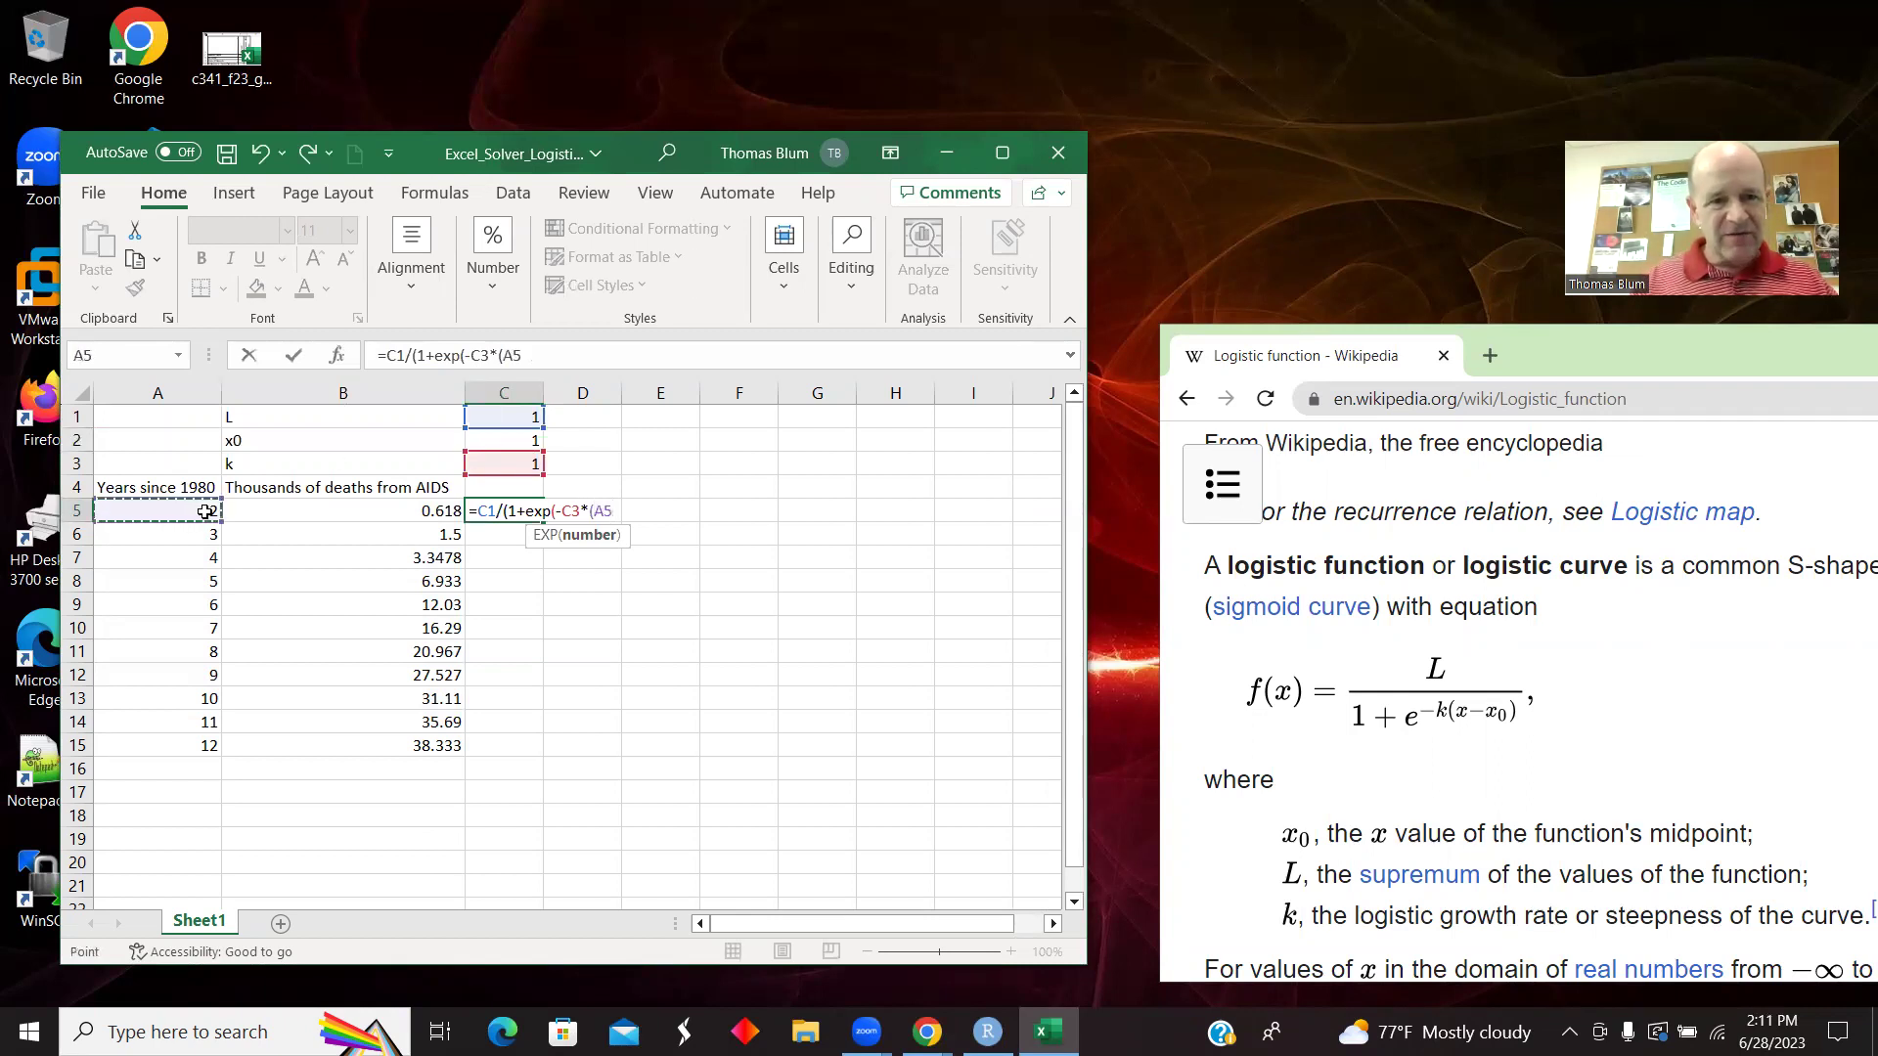
text(-)
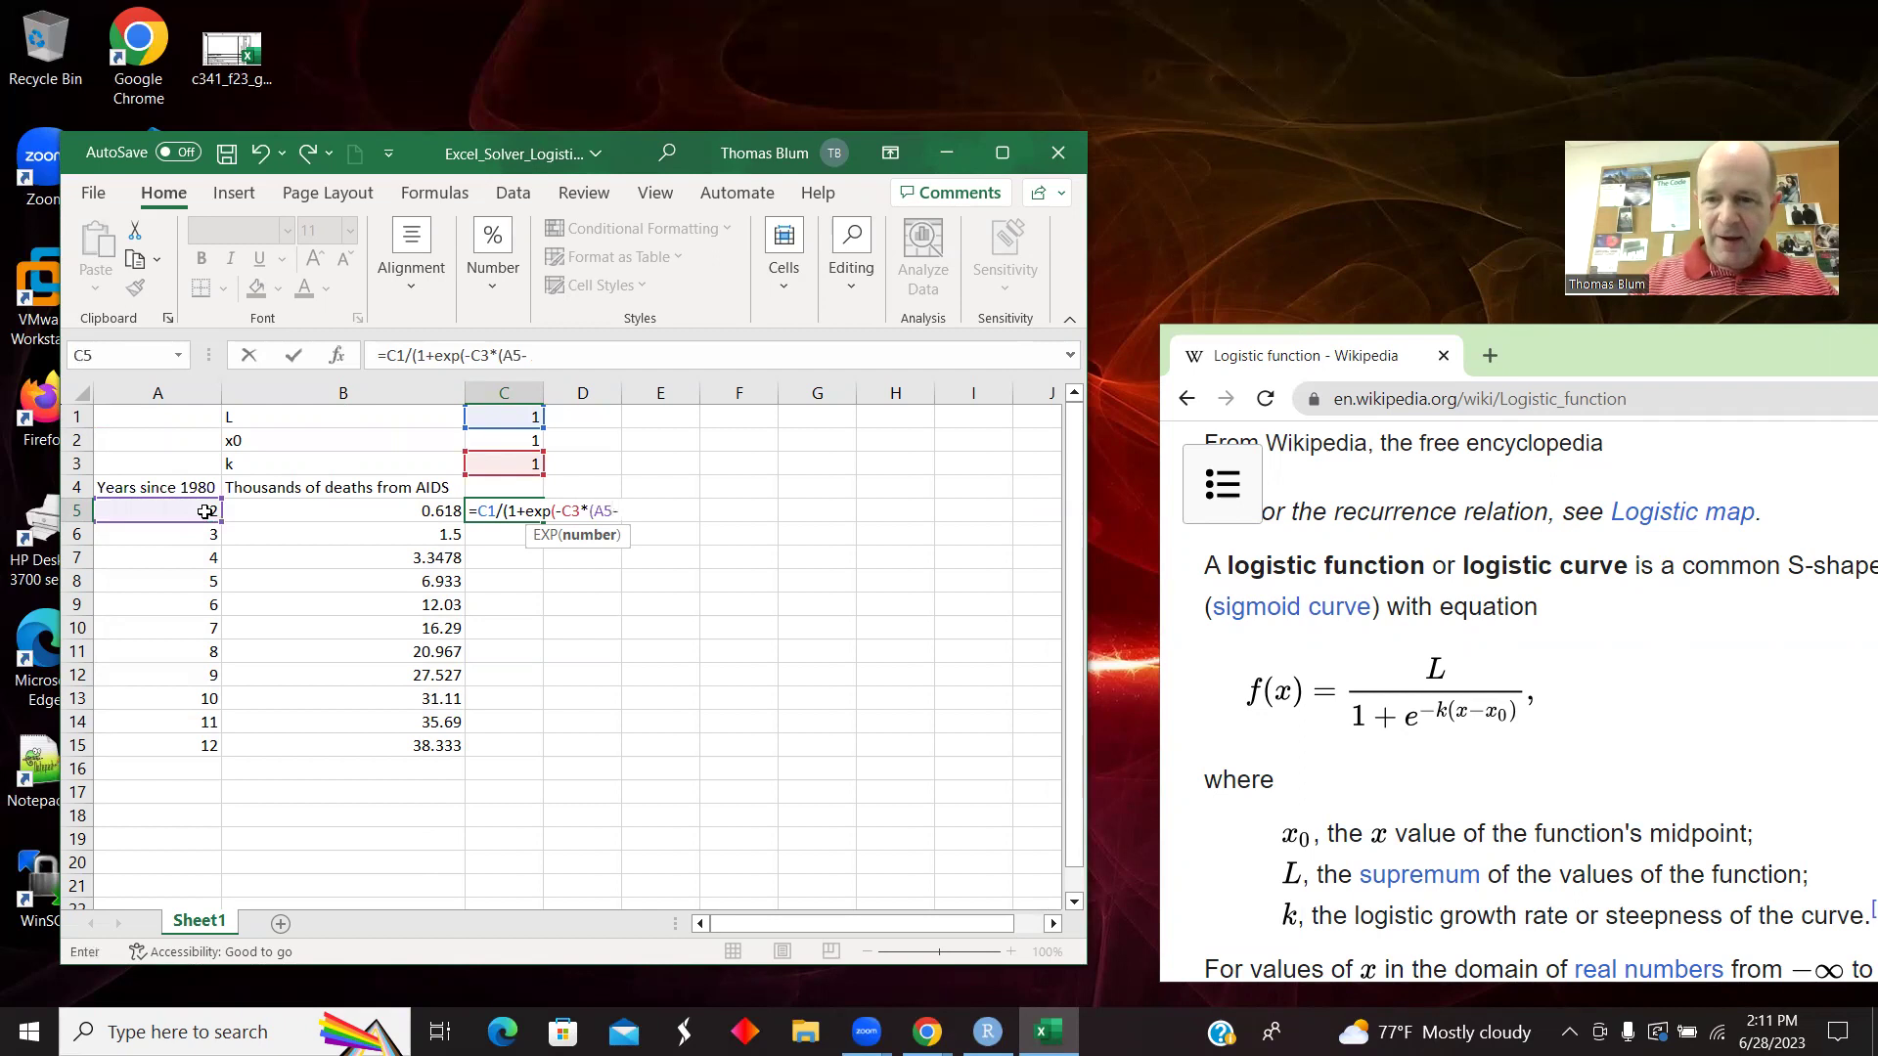
click(512, 441)
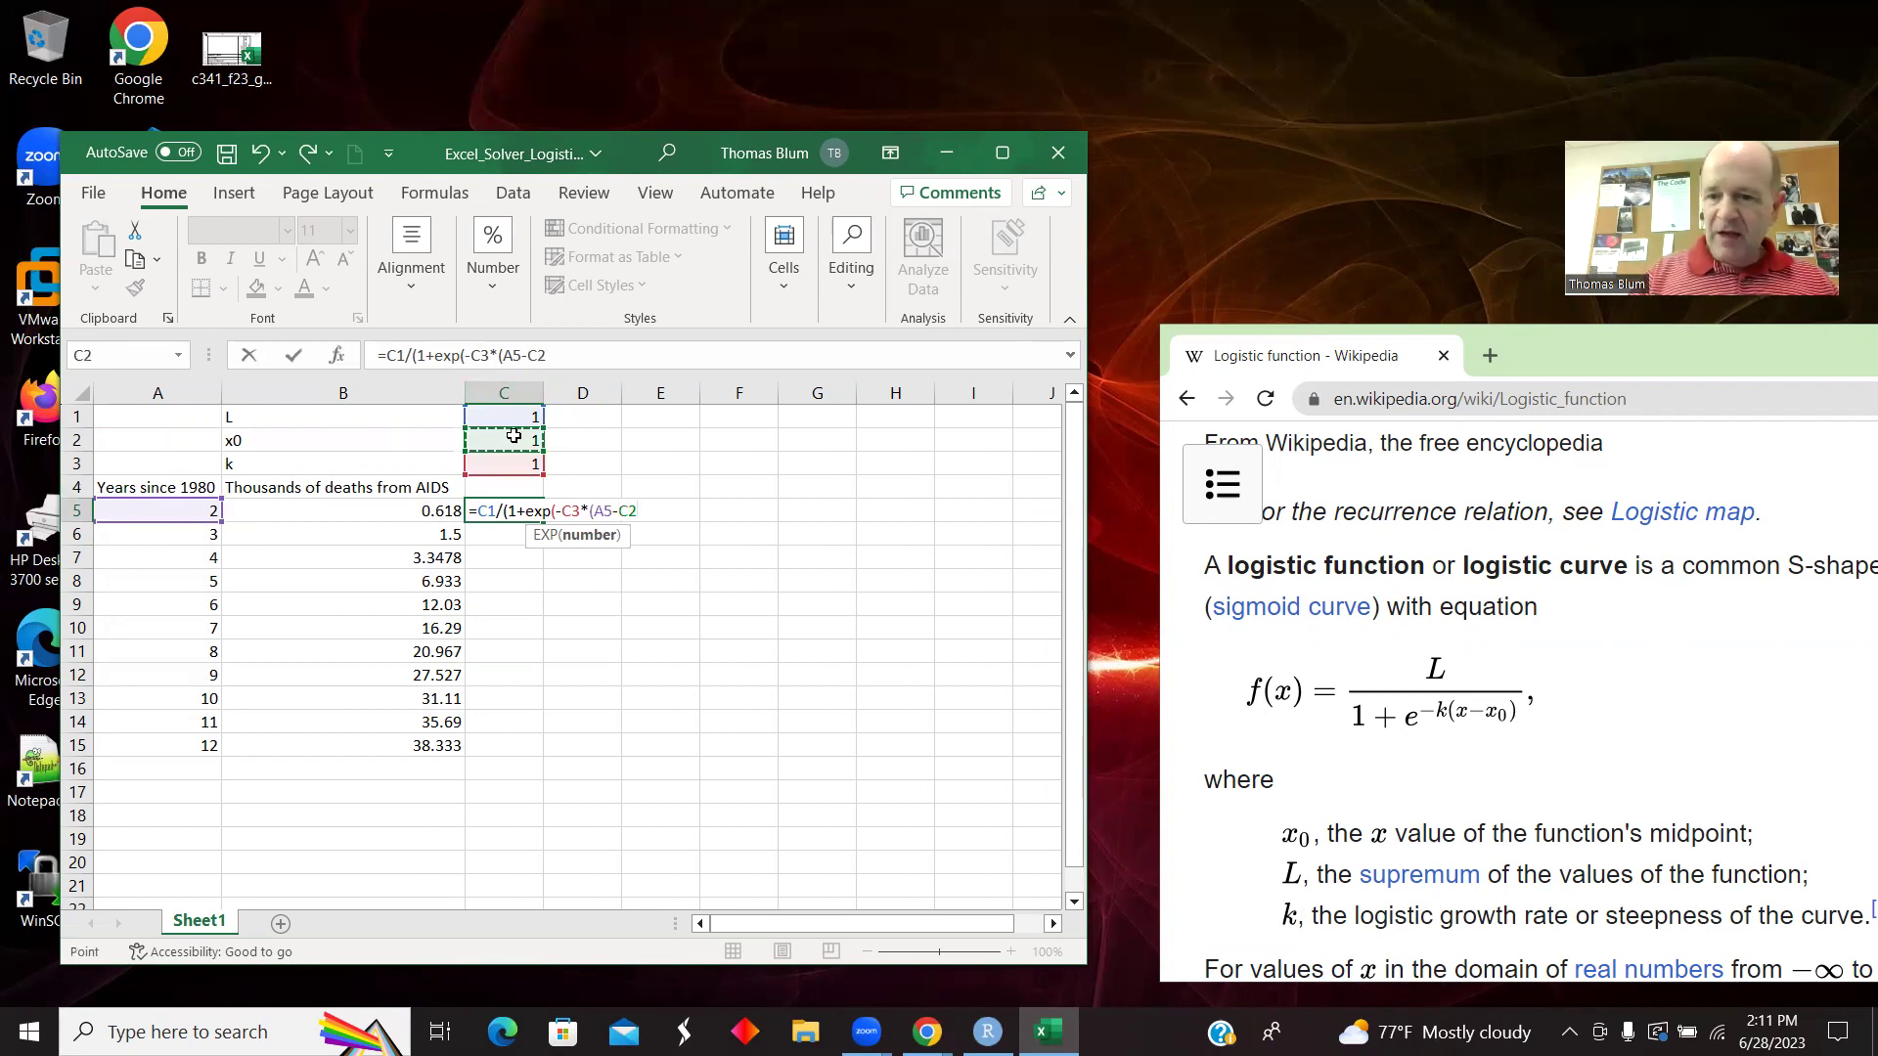
text())
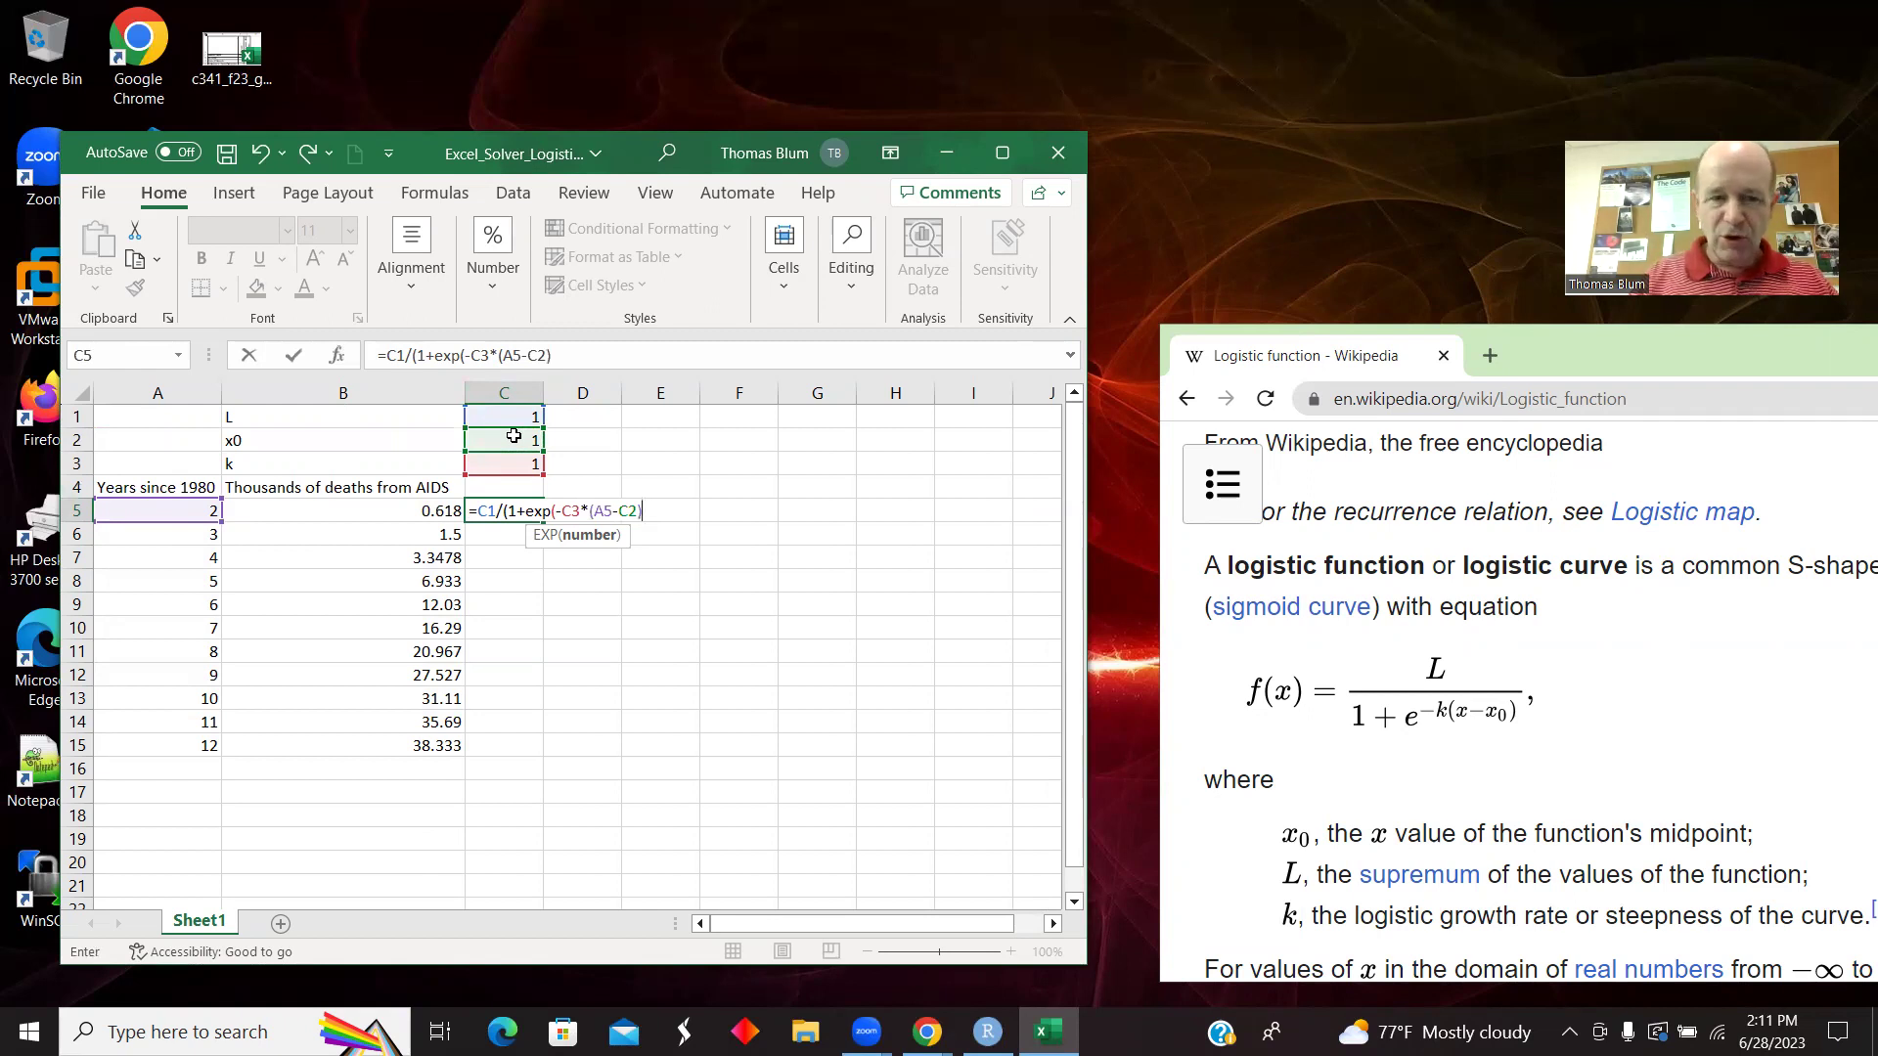
text())
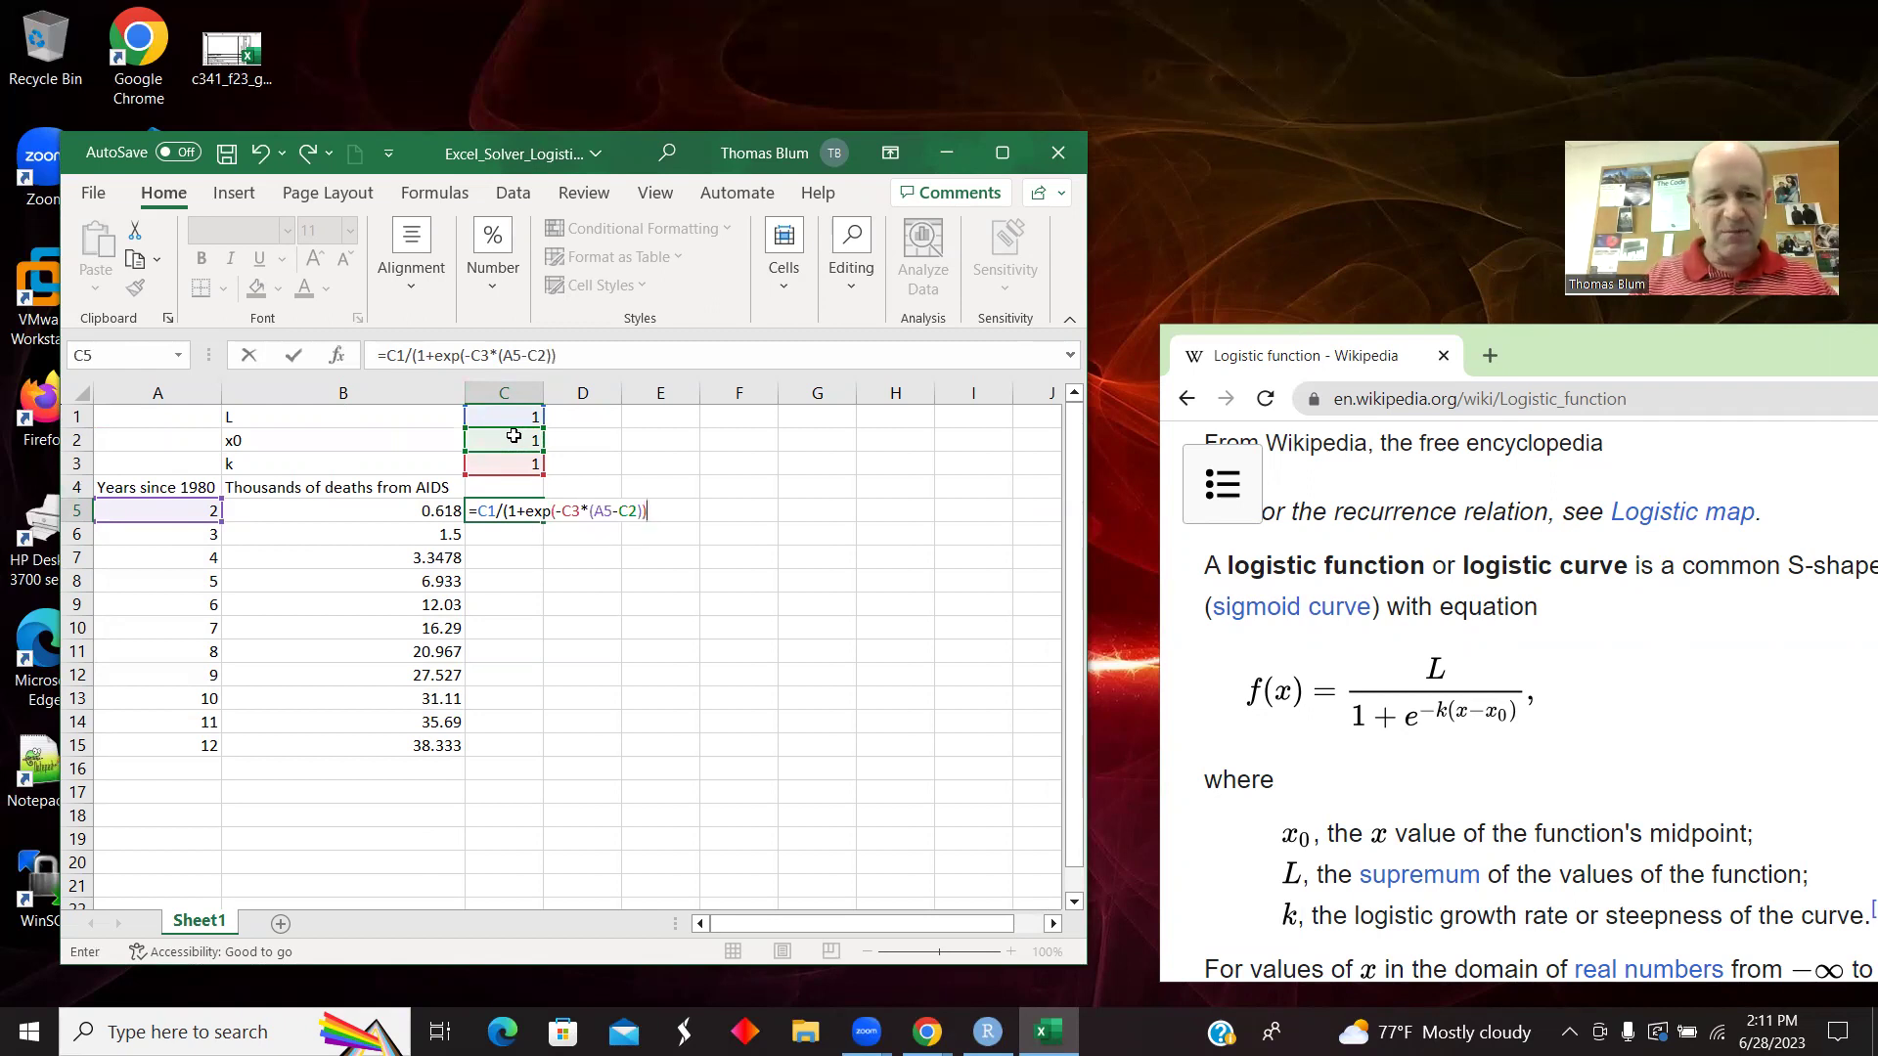
text())
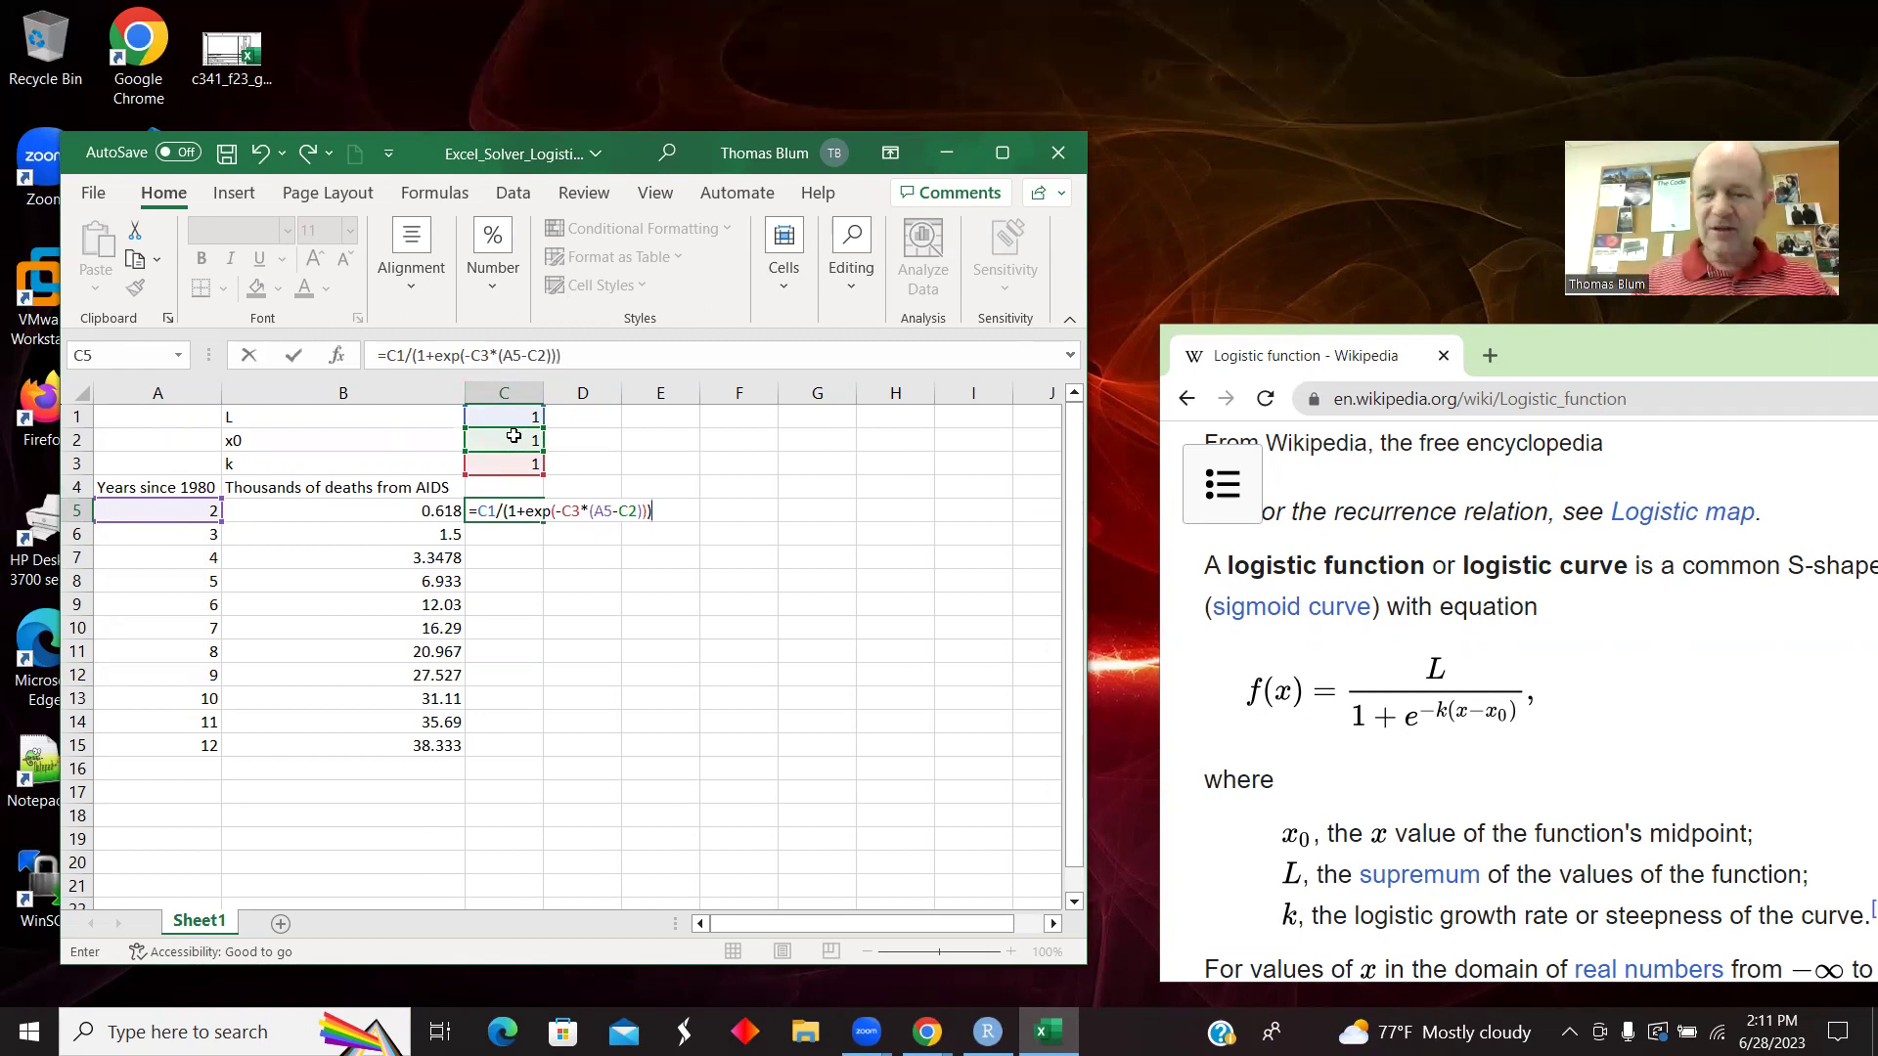
key(Tab)
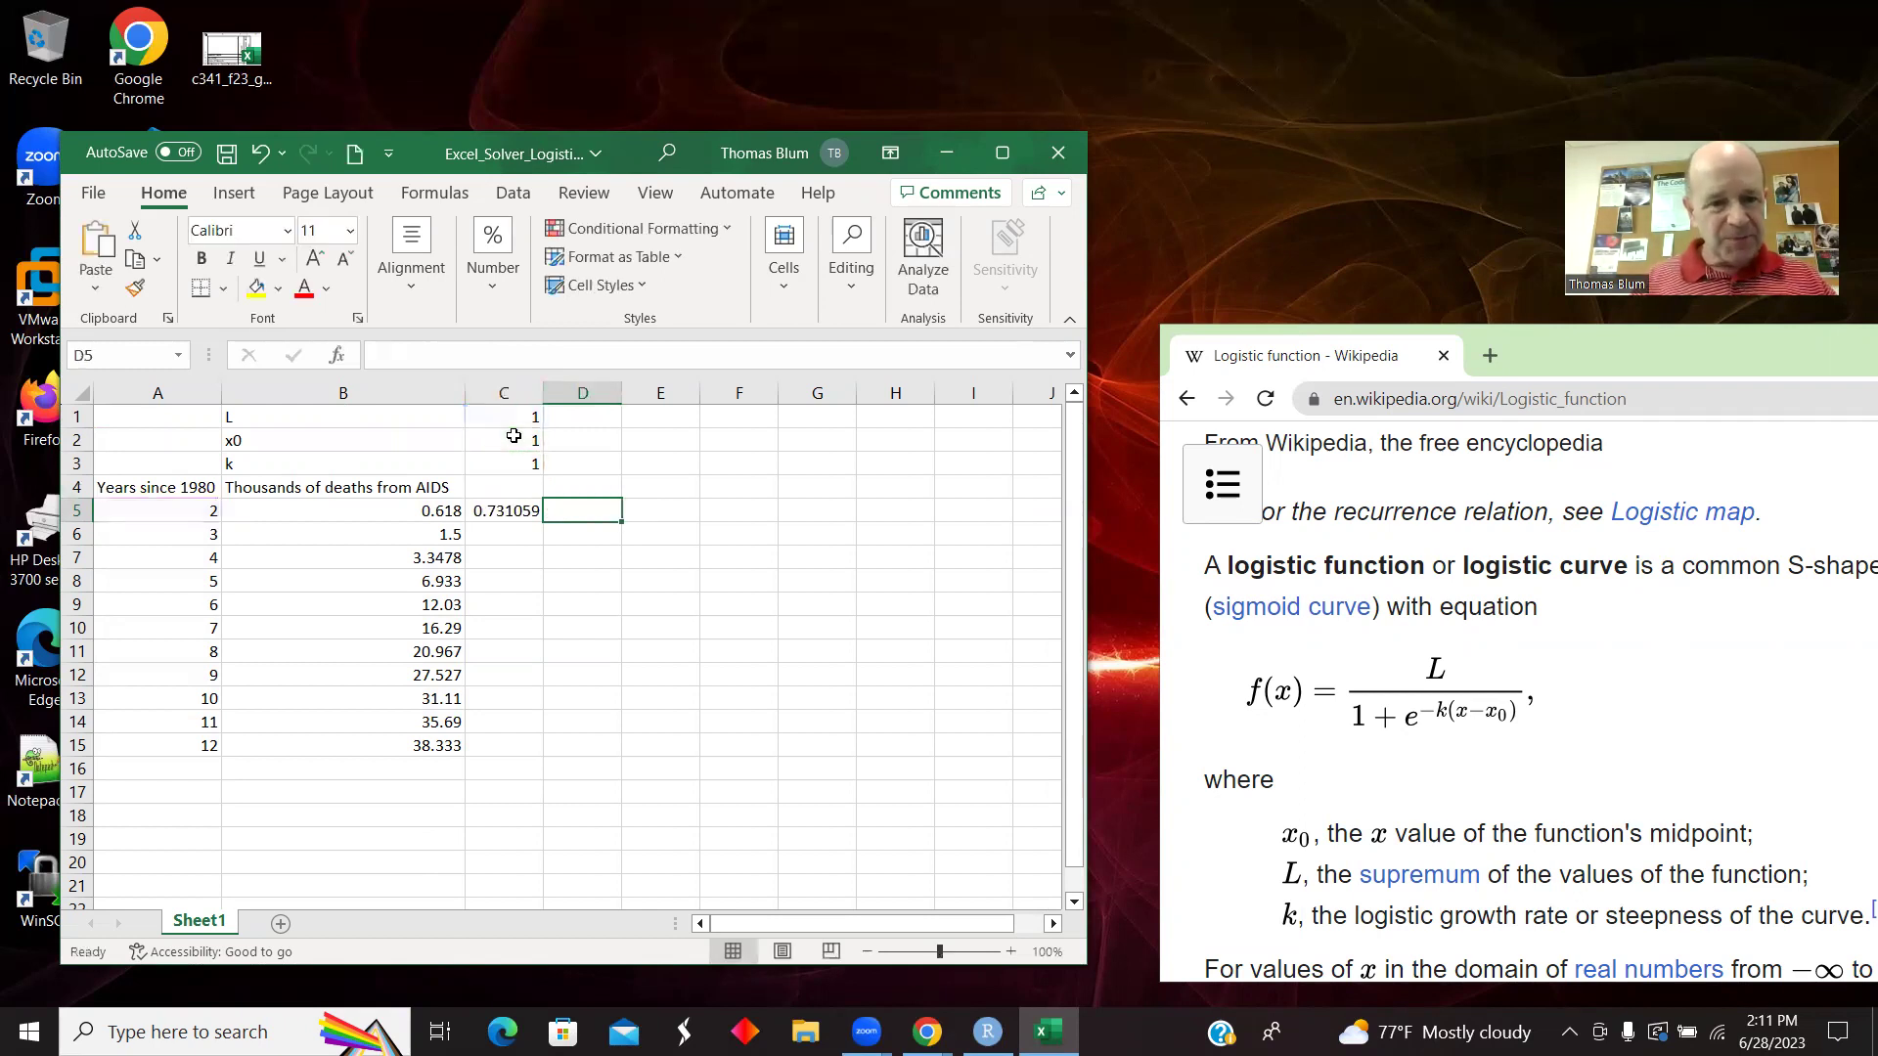
Lock the row references in C5 to get =C$1/(1+EXP(-C$3*(A5-C$2))).
click(524, 513)
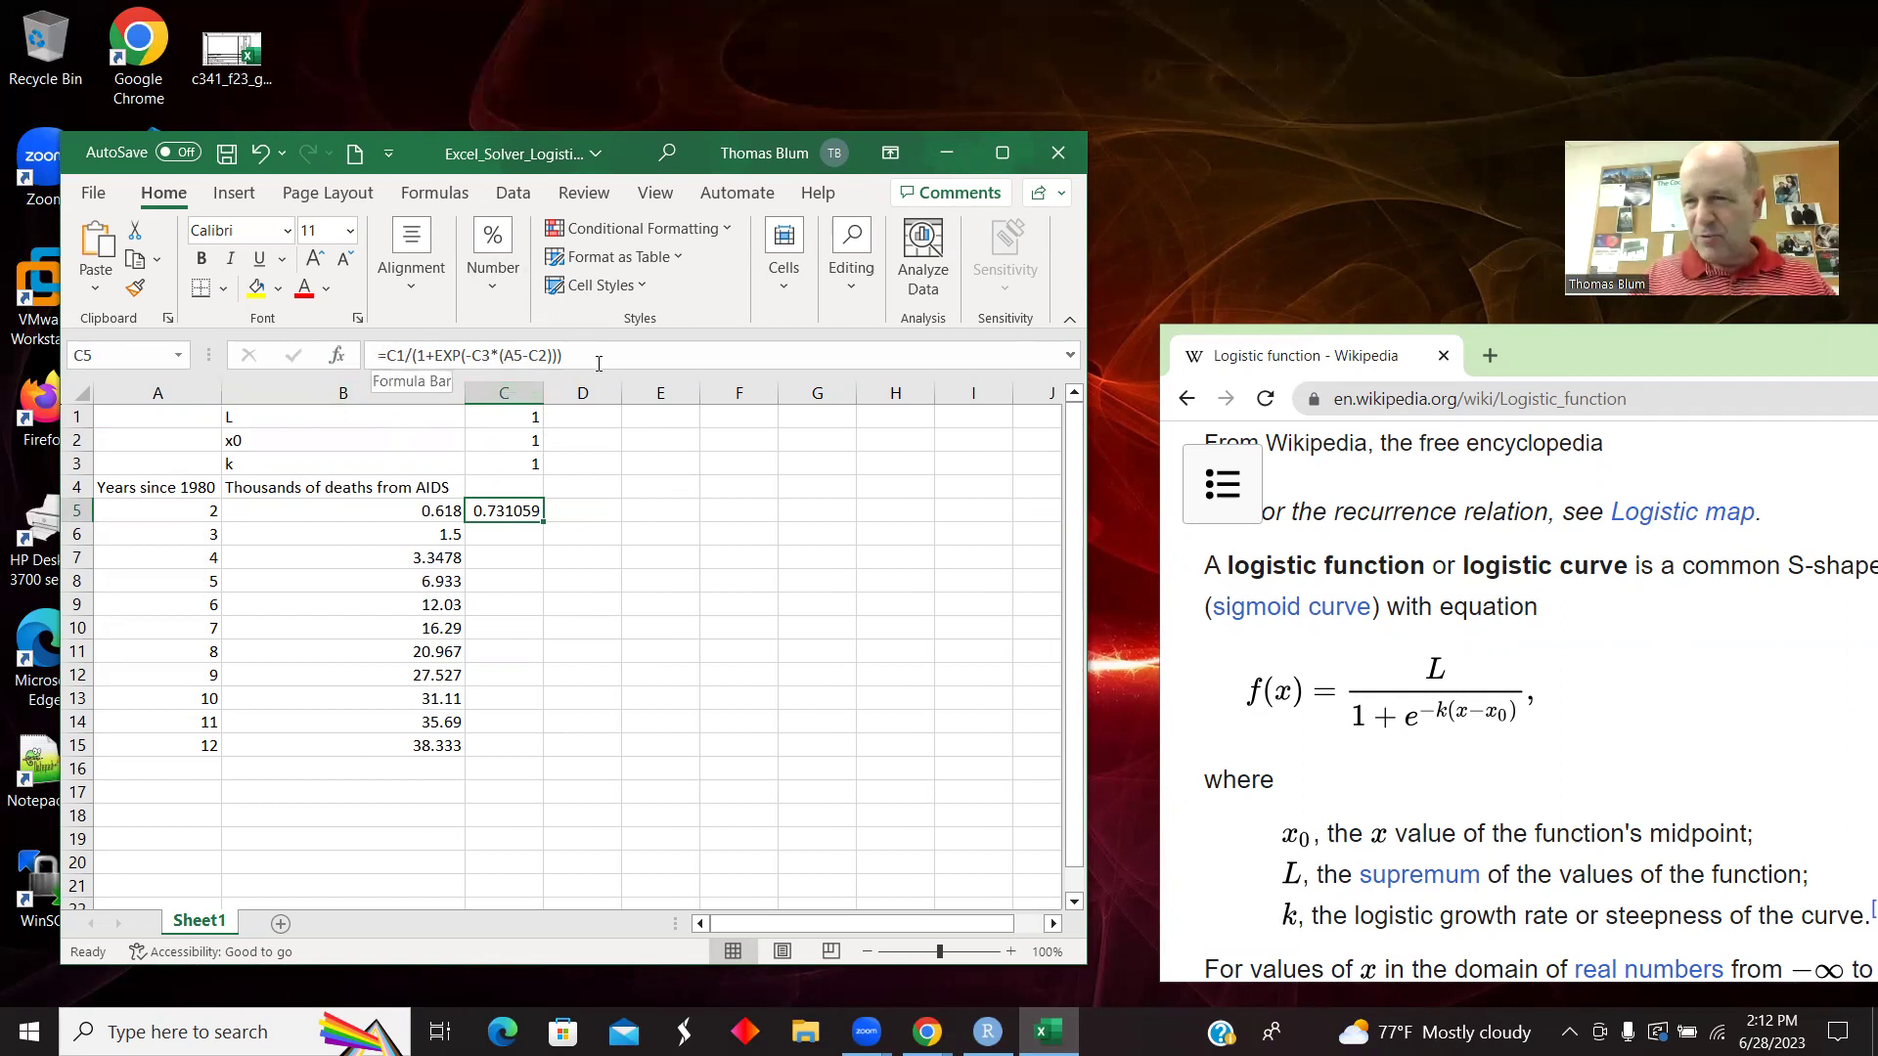
click(396, 358)
text($)
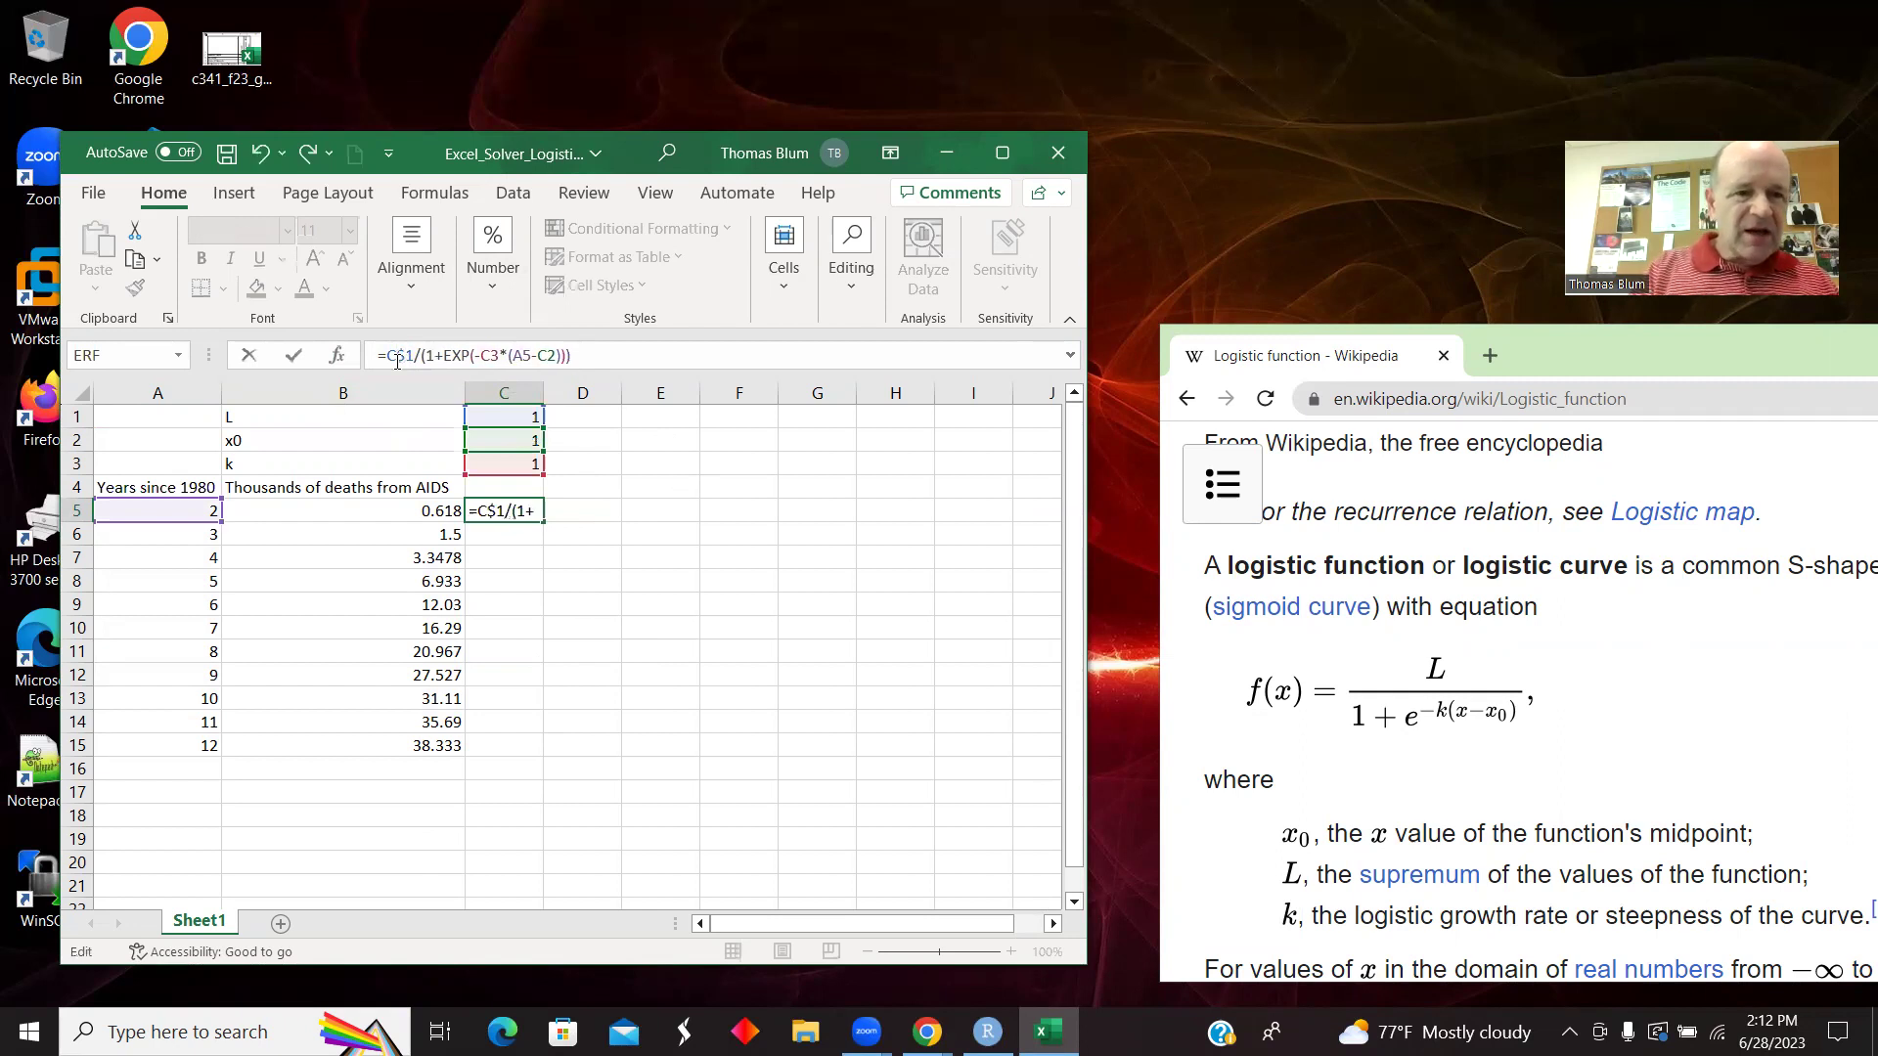
key(Right)
key(Right)
key(Right)
key(Right)
key(Right)
key(Right)
key(Right)
key(Right)
key(Right)
key(Right)
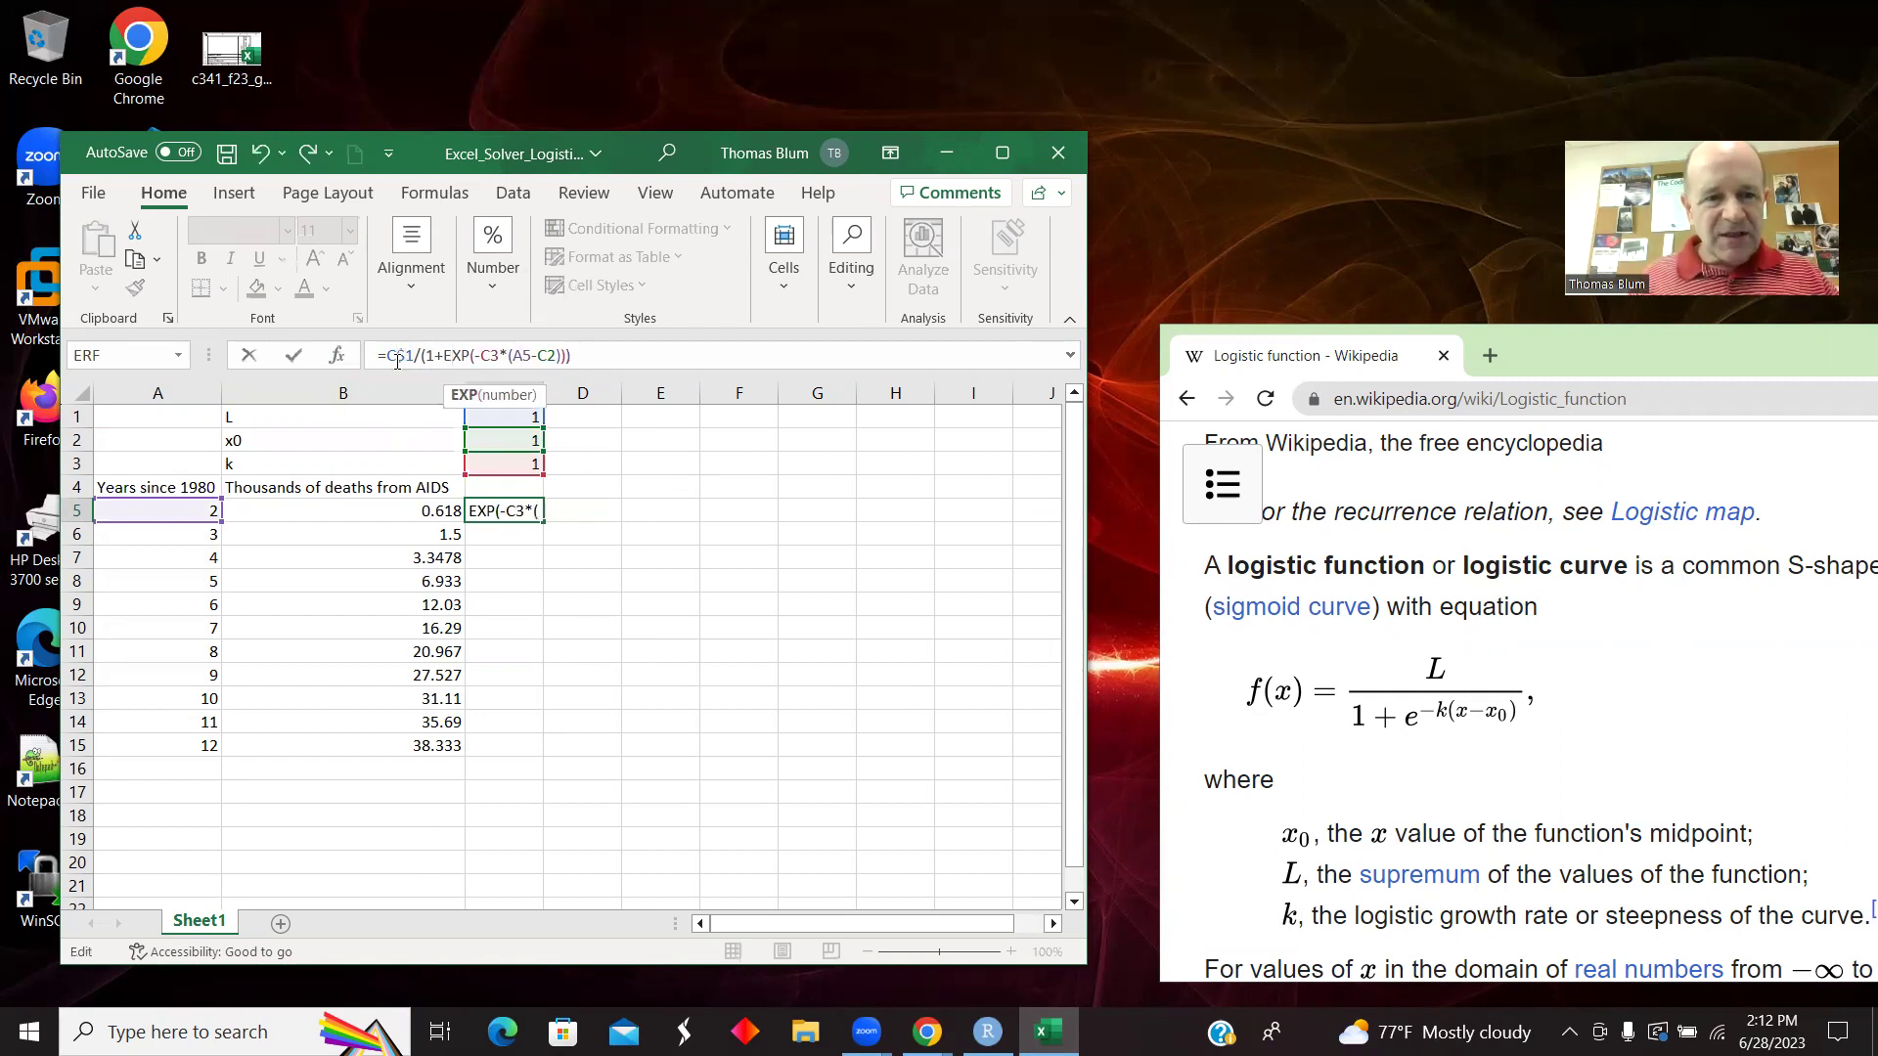
key(Right)
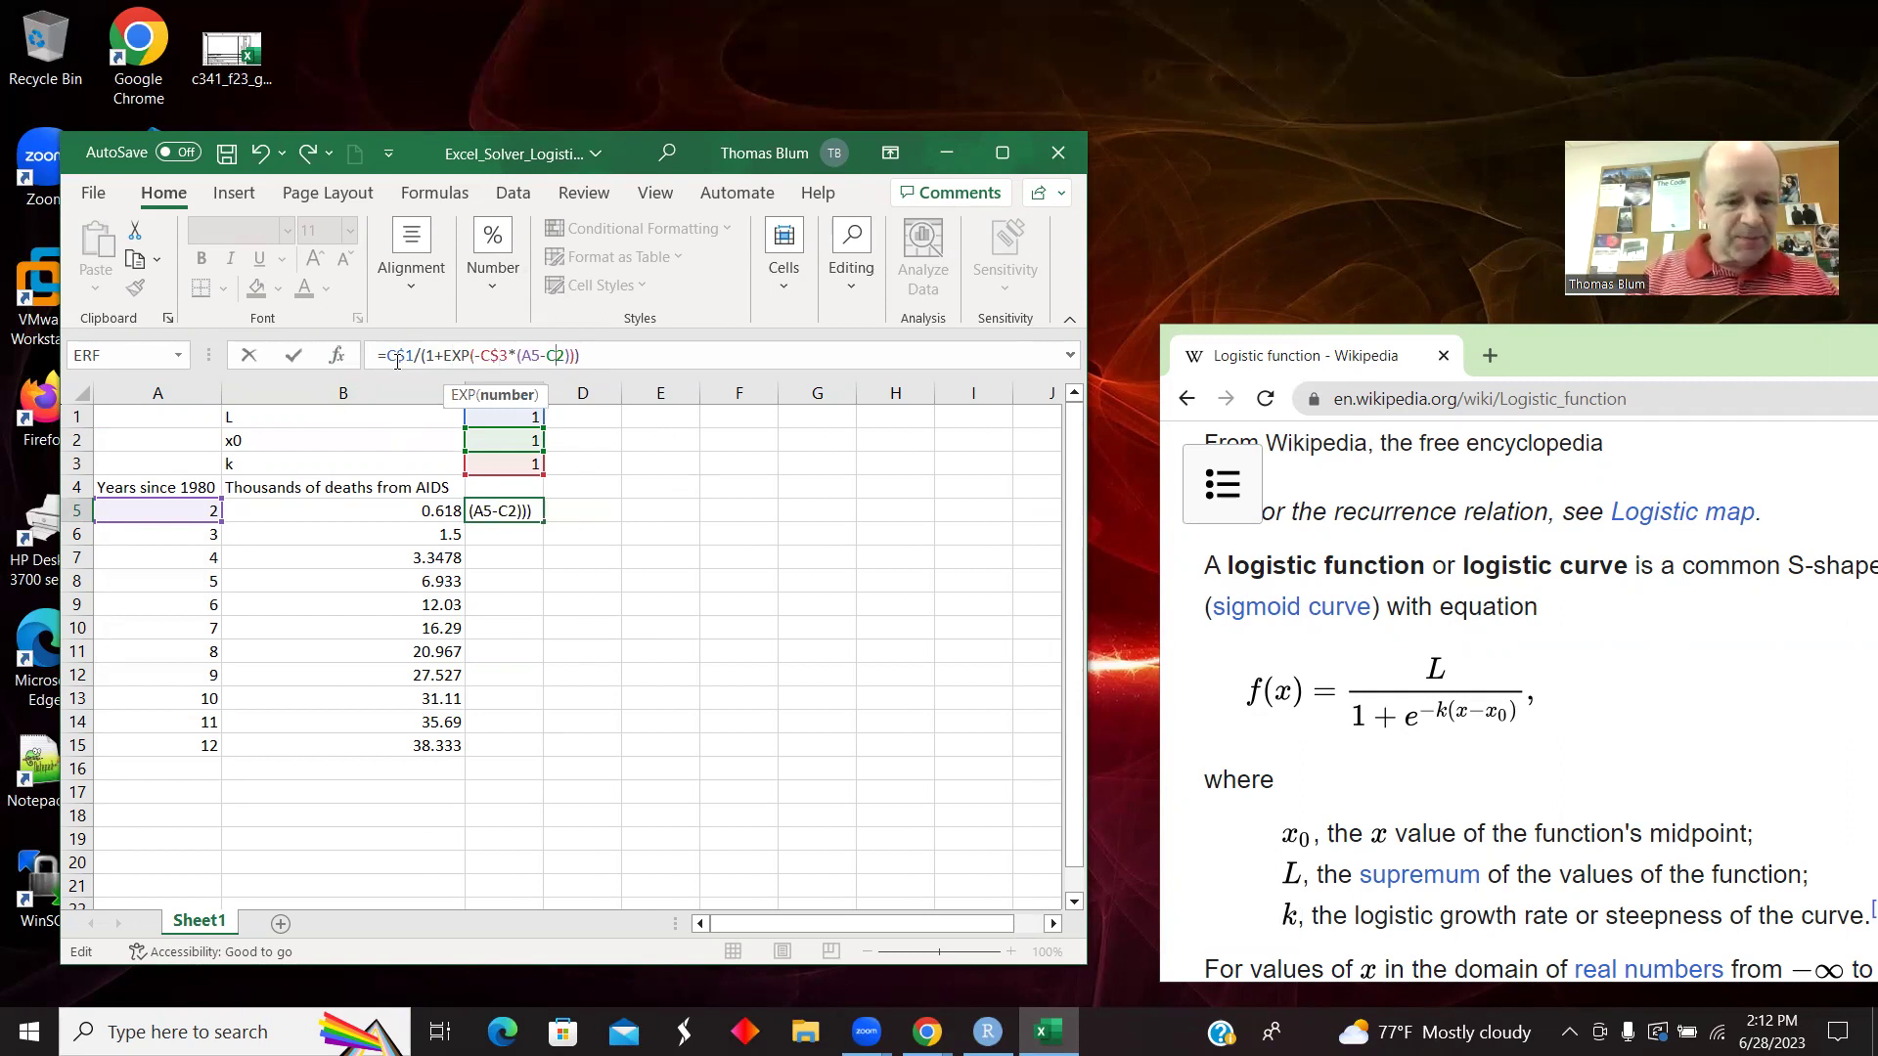
key(Tab)
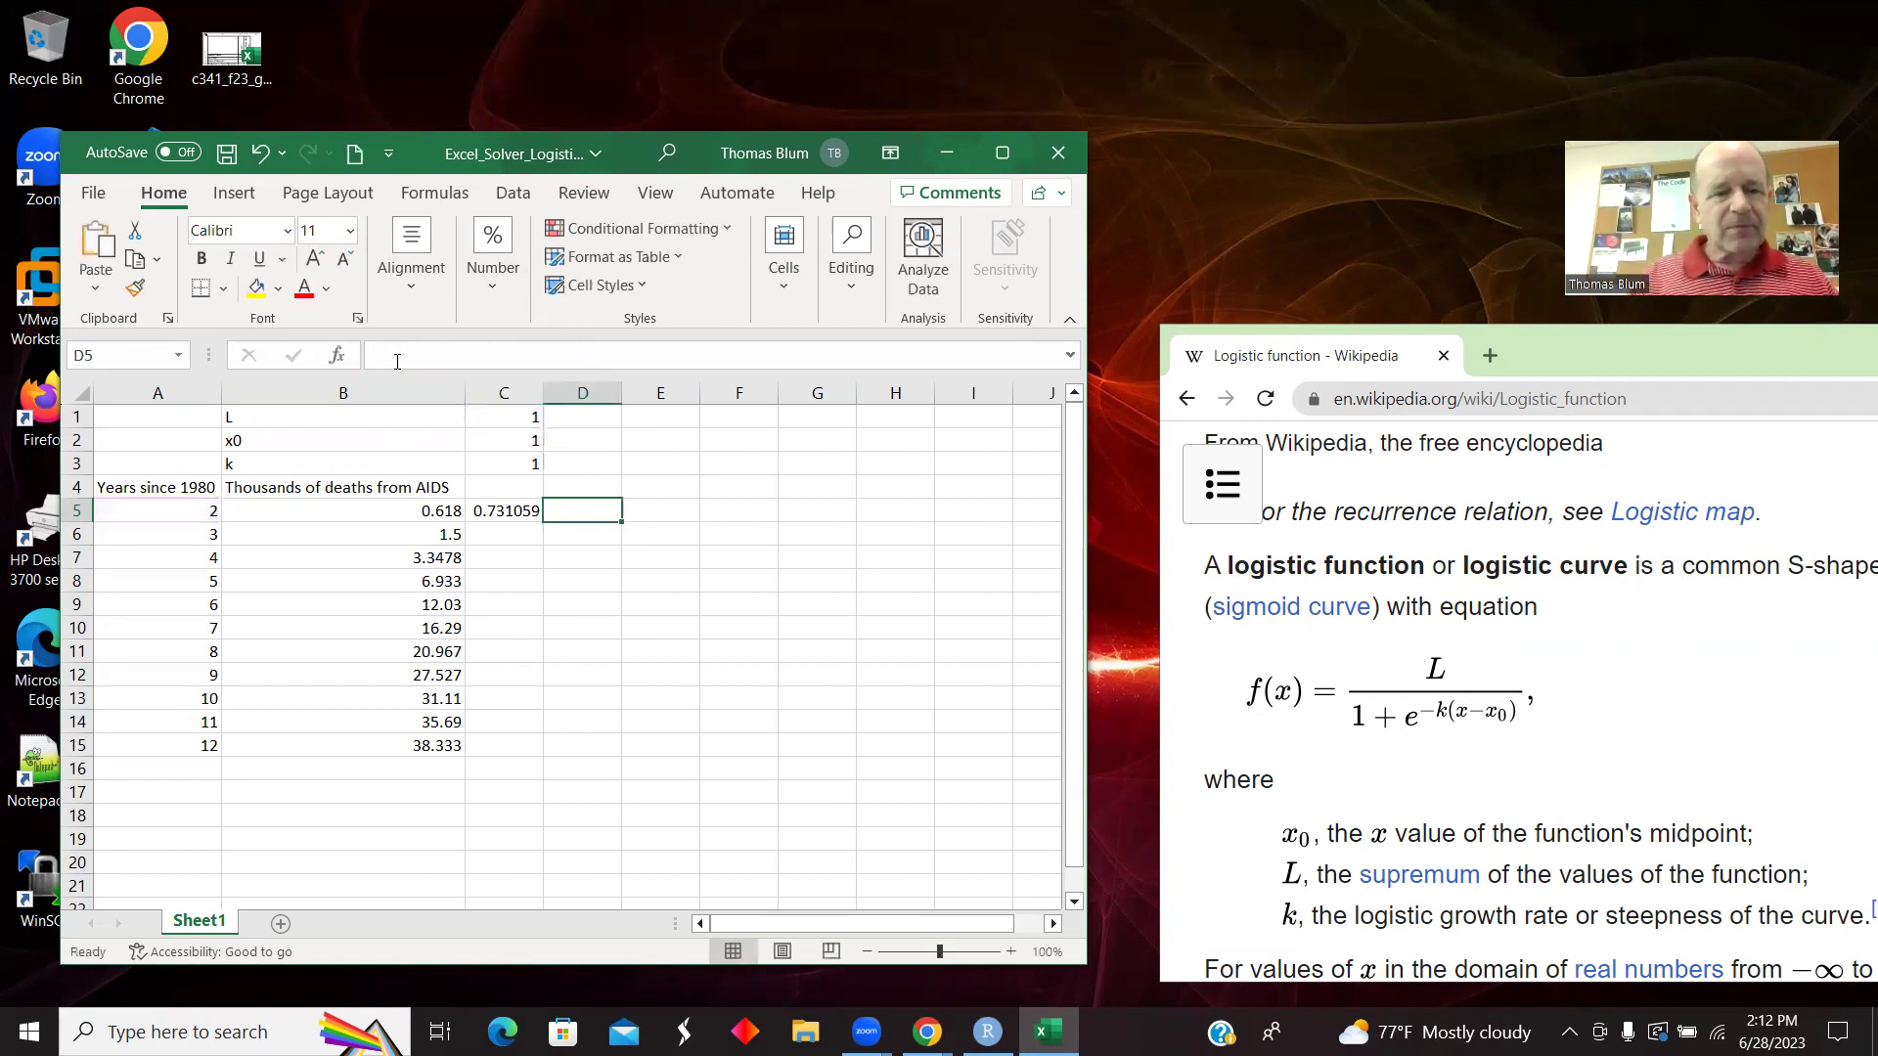
Fill the anchored logistic formula down from C5 to C15.
click(499, 512)
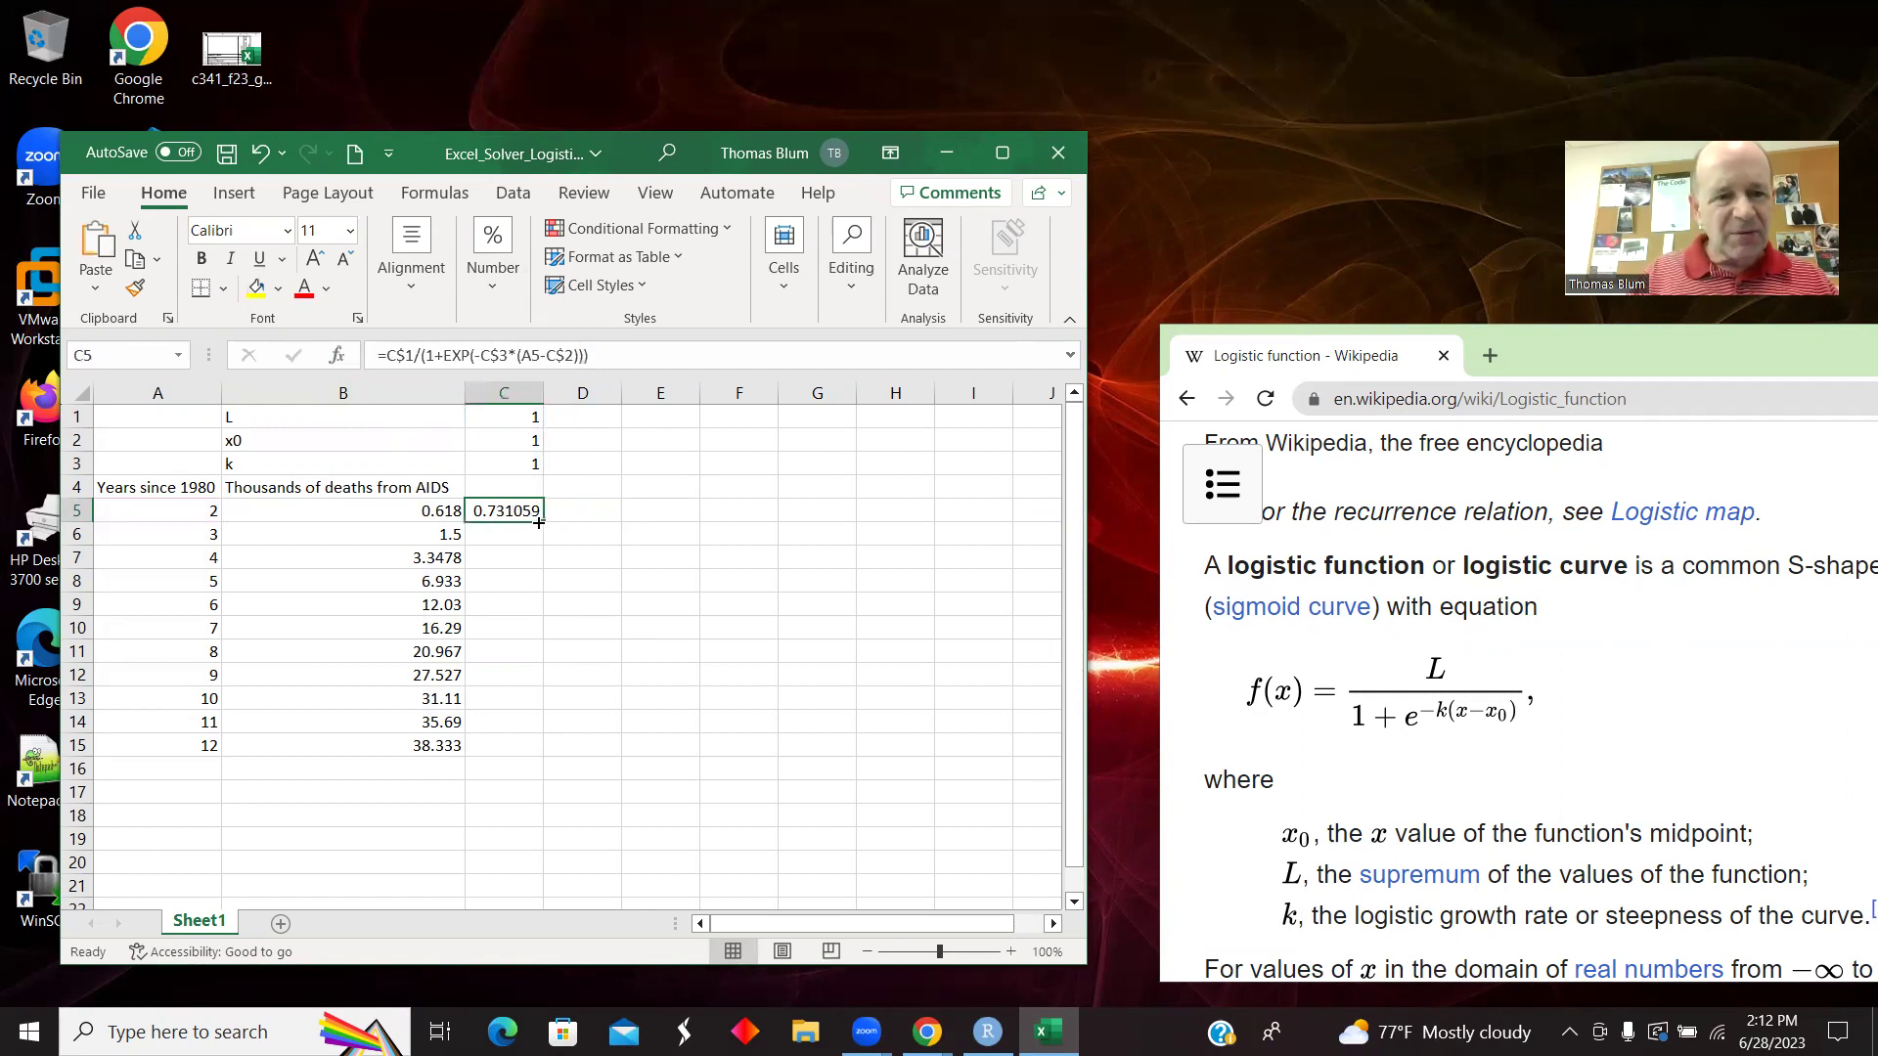
drag(546, 525, 536, 760)
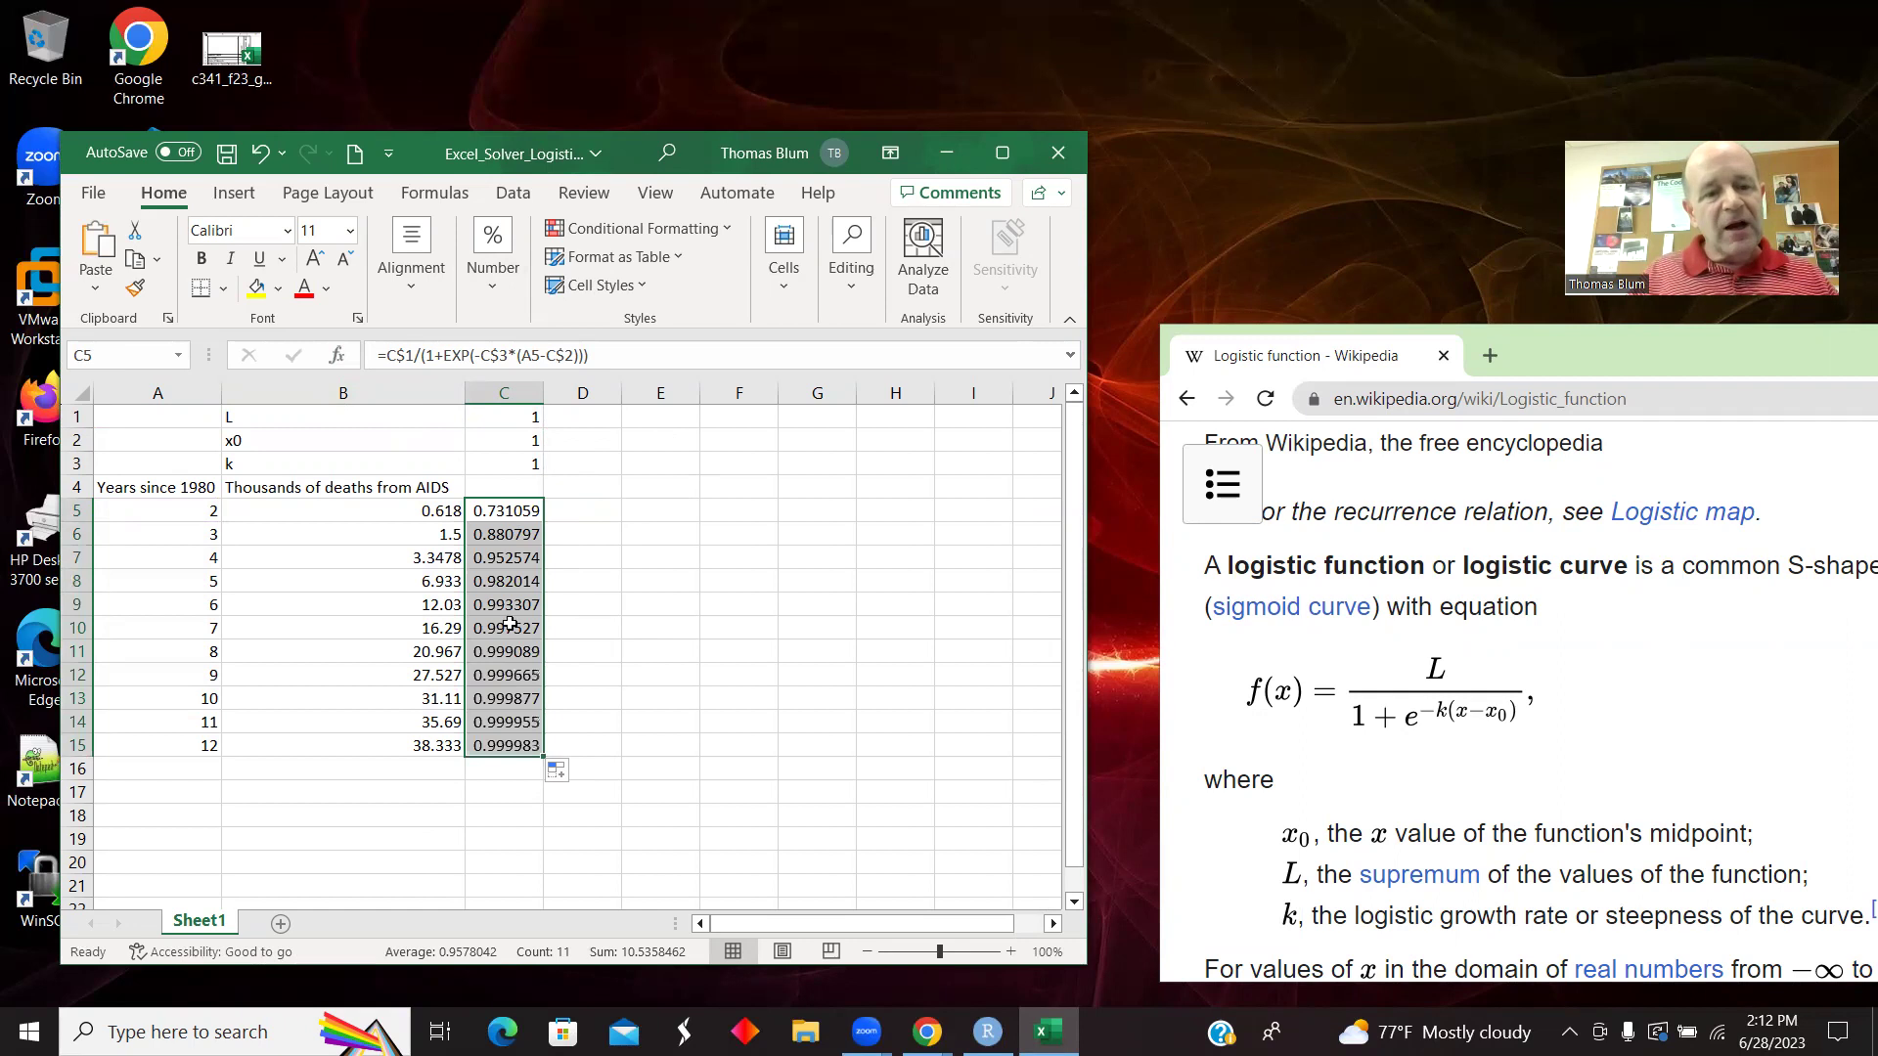
click(504, 747)
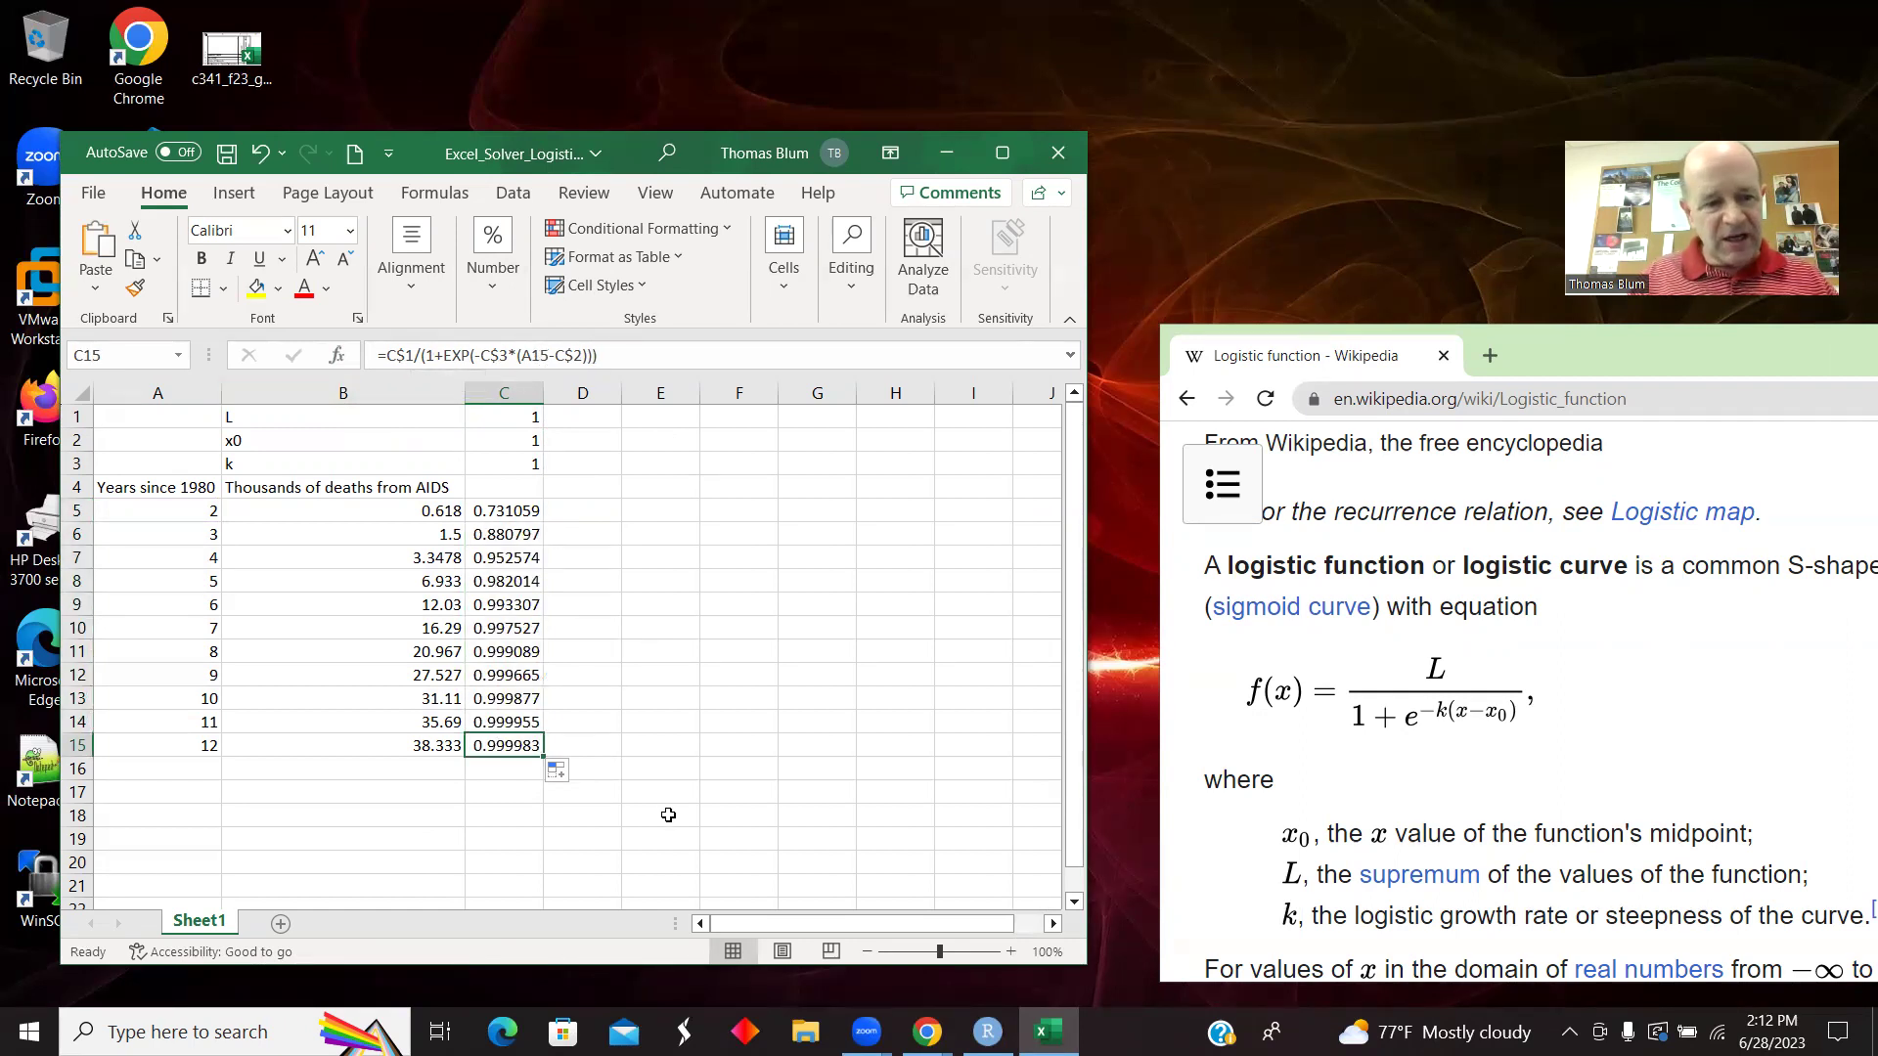
Head column C 'Logistic fit' in C4 and select the table A4:C15.
click(685, 767)
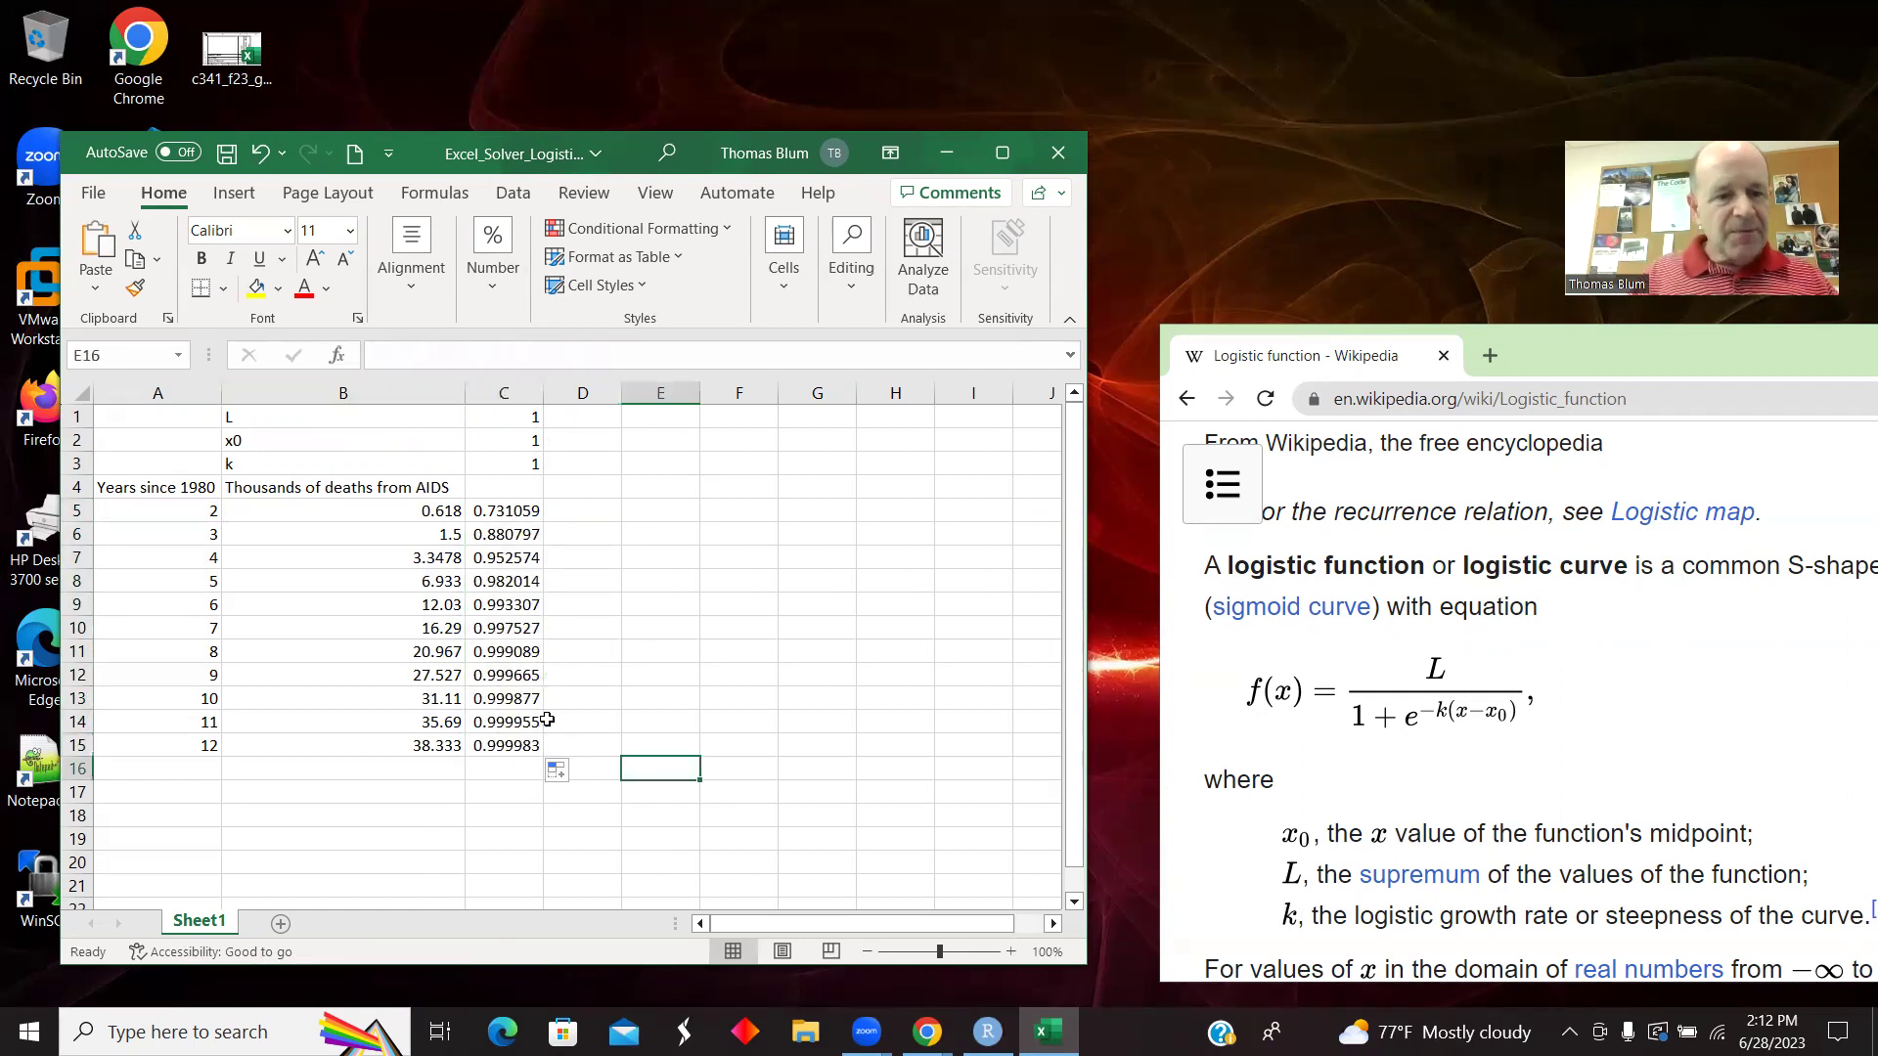
click(514, 489)
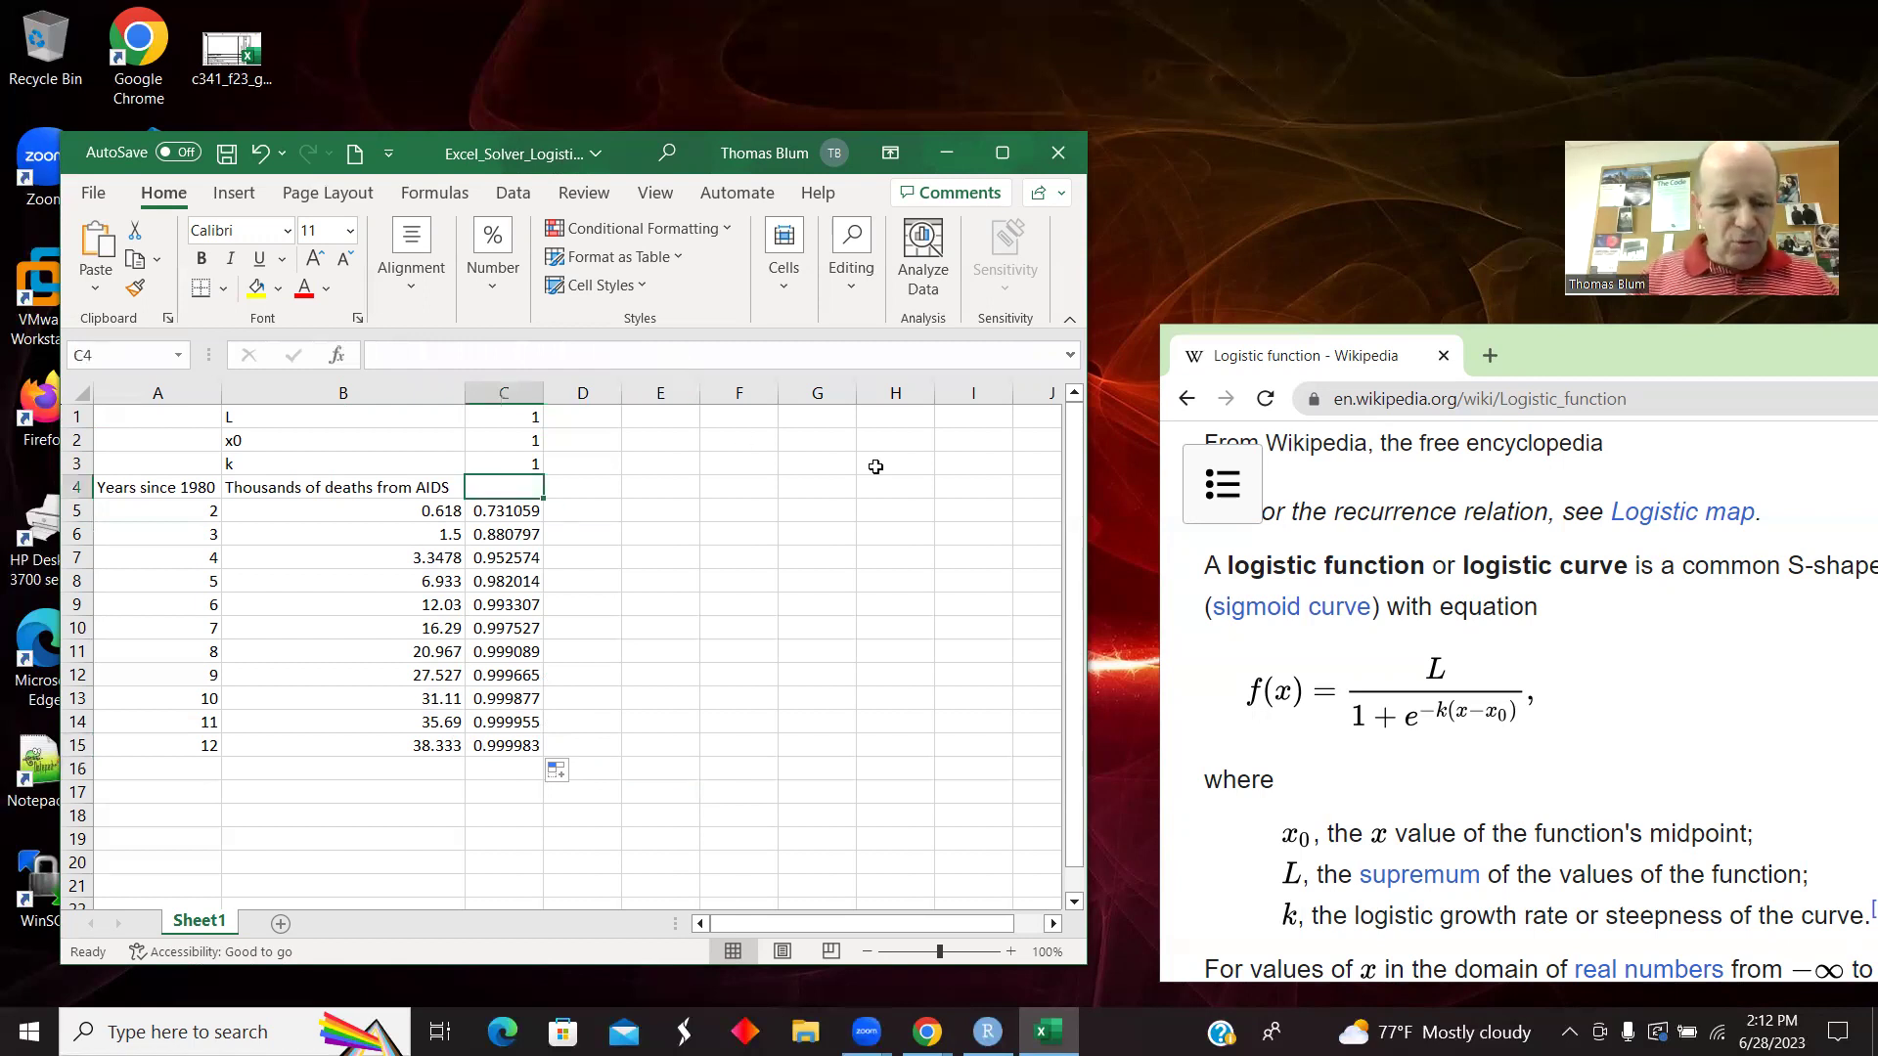
text(Logistic fit)
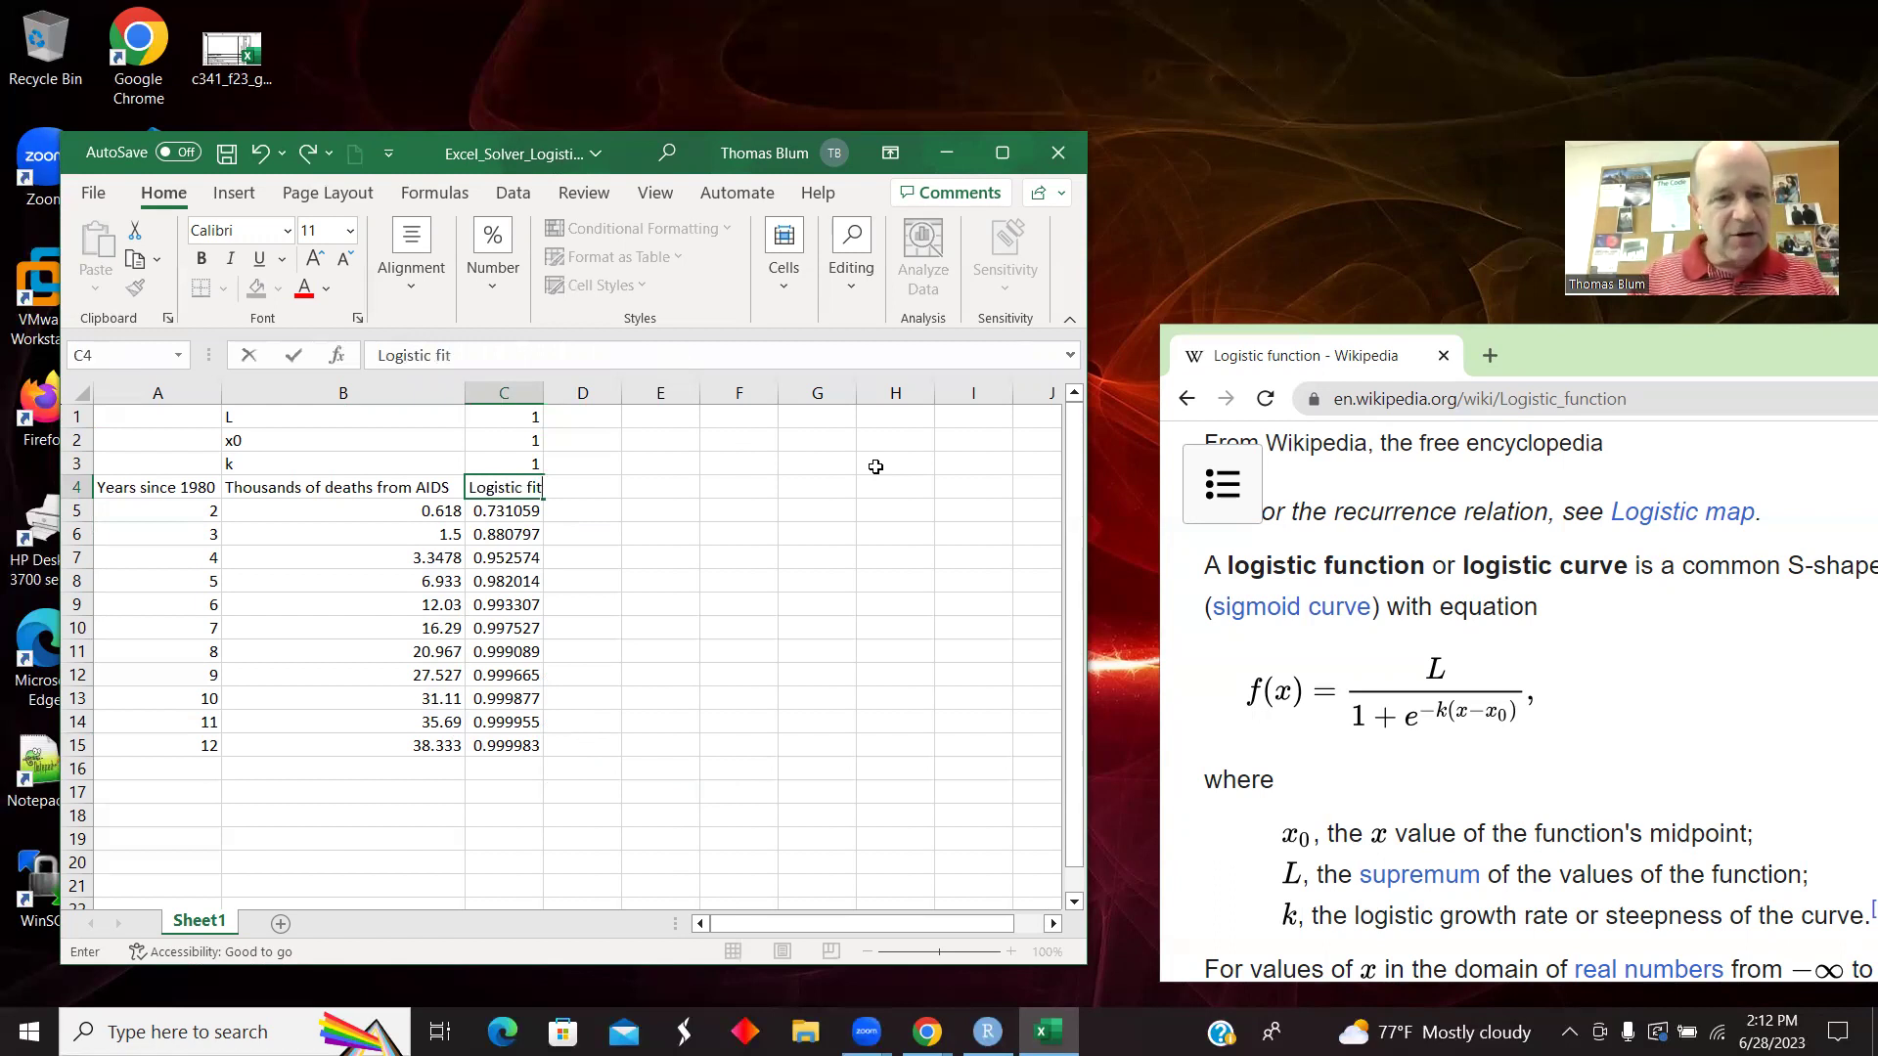
key(Tab)
drag(159, 488, 524, 745)
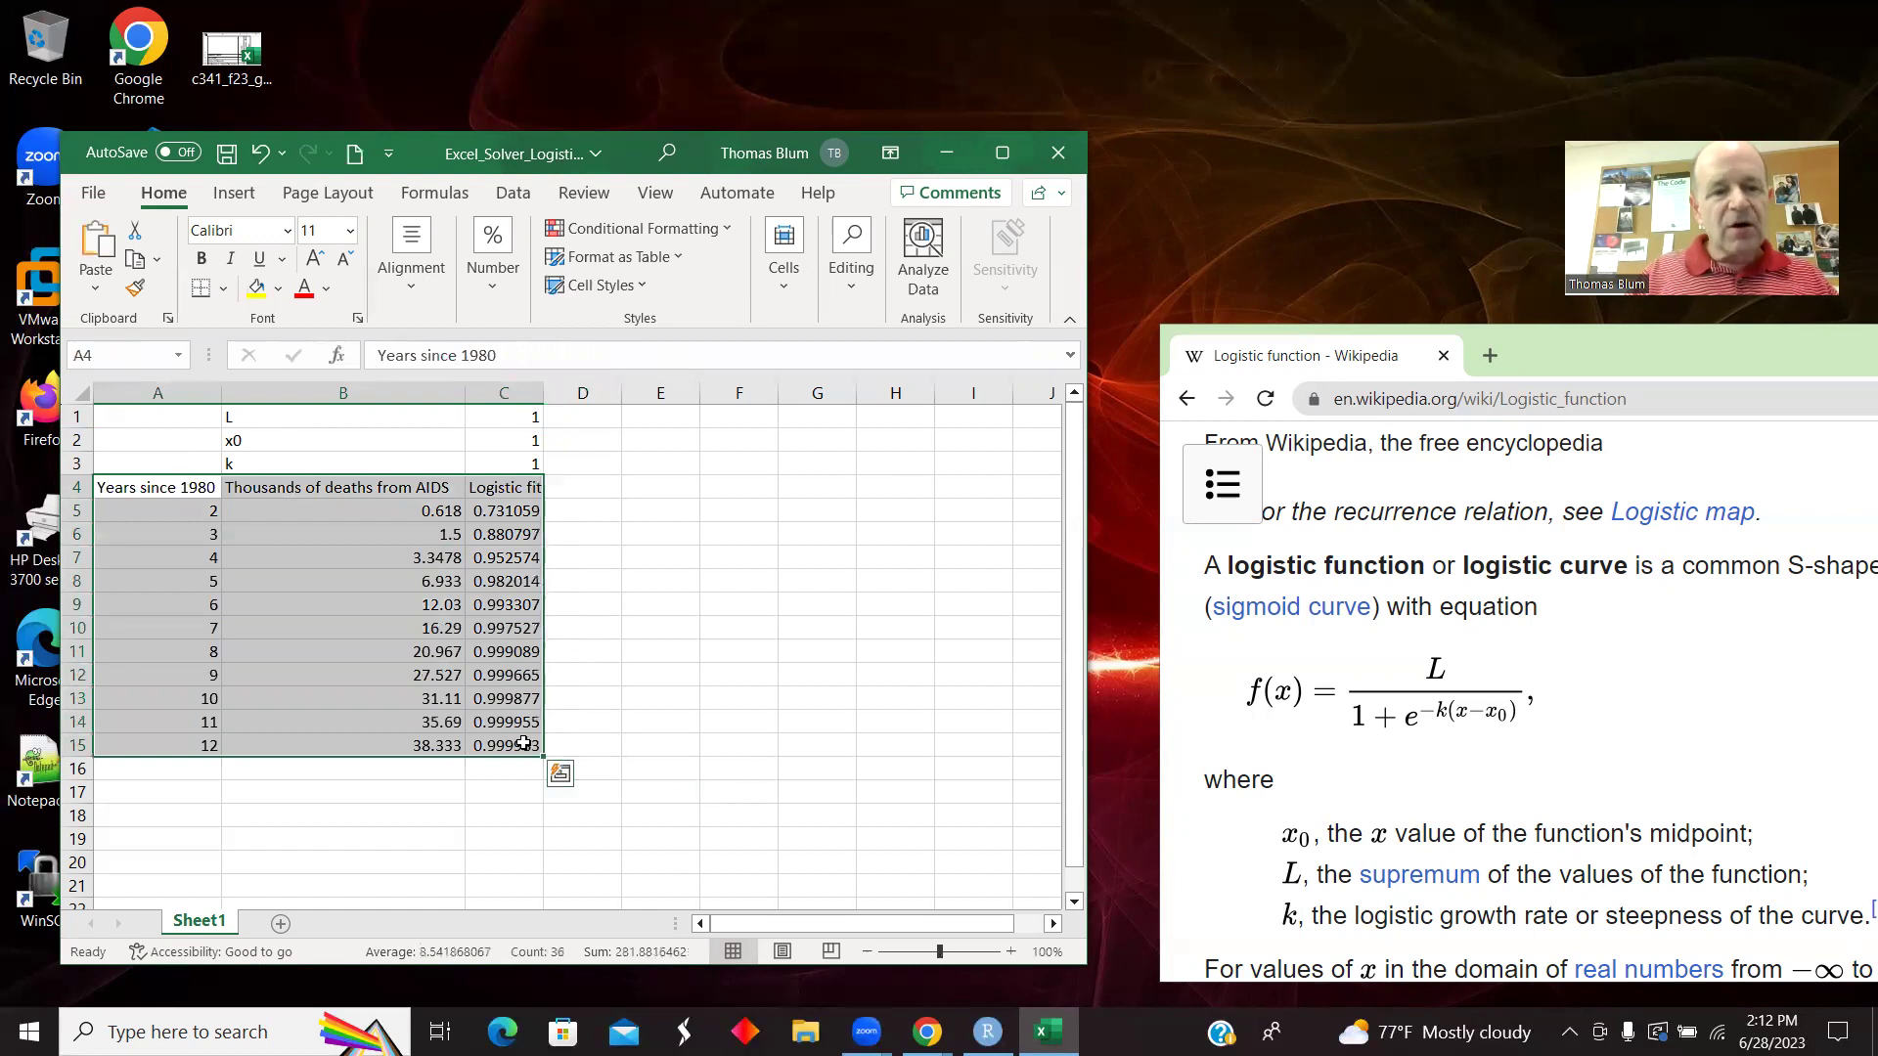
Insert a scatter chart of A4:C15 and move it to the right of the data.
click(233, 193)
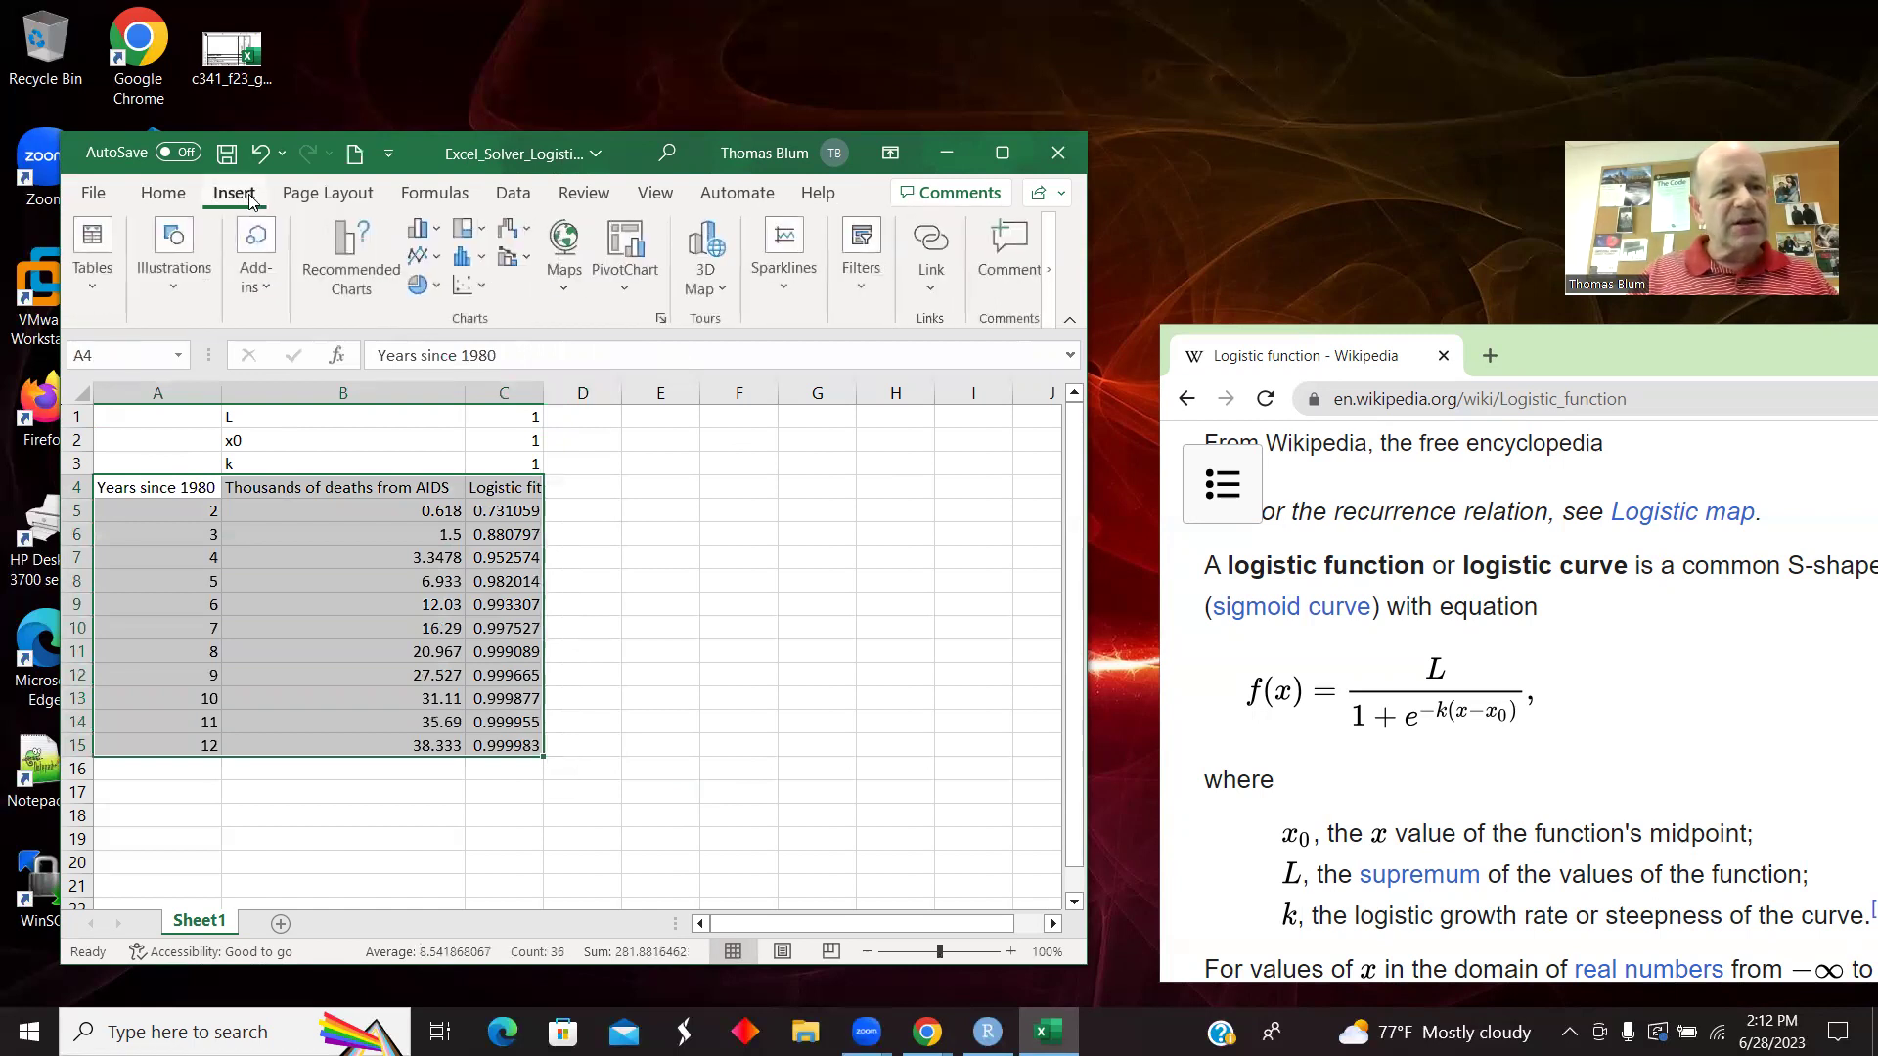
click(486, 287)
click(491, 375)
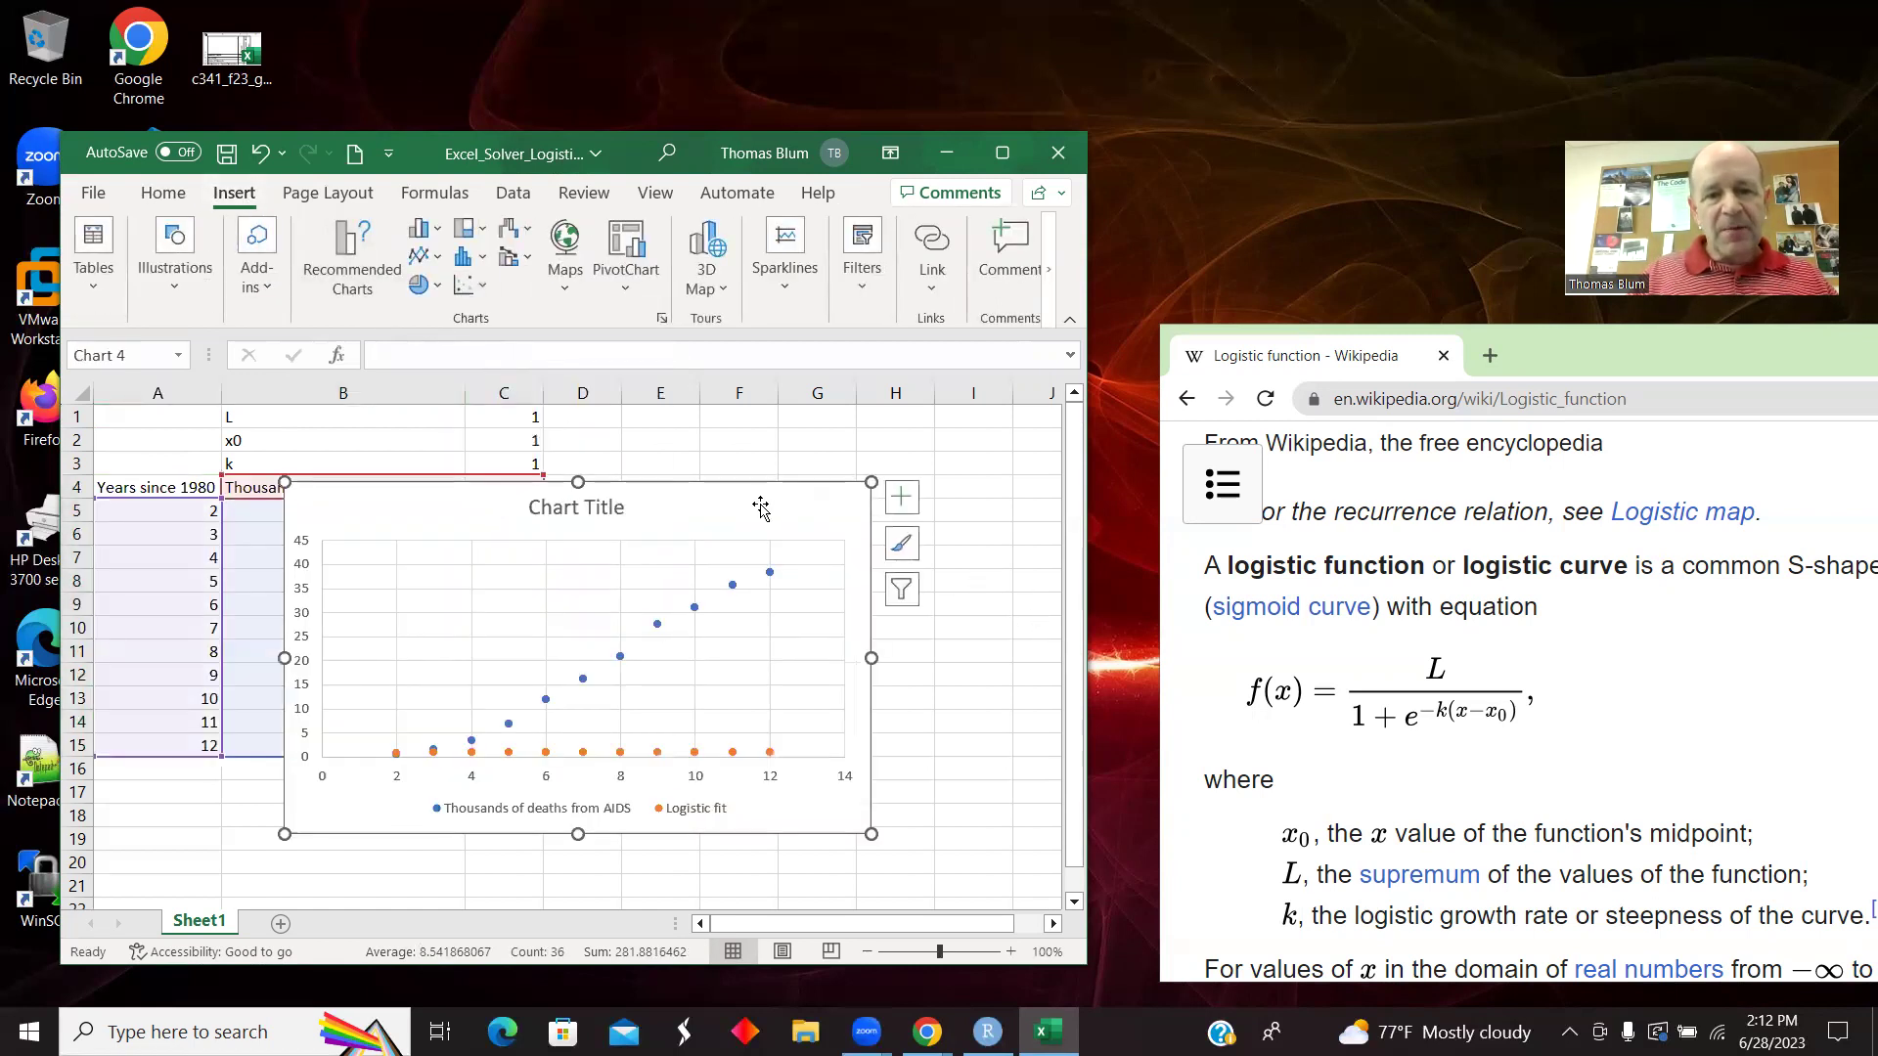
drag(761, 506, 978, 452)
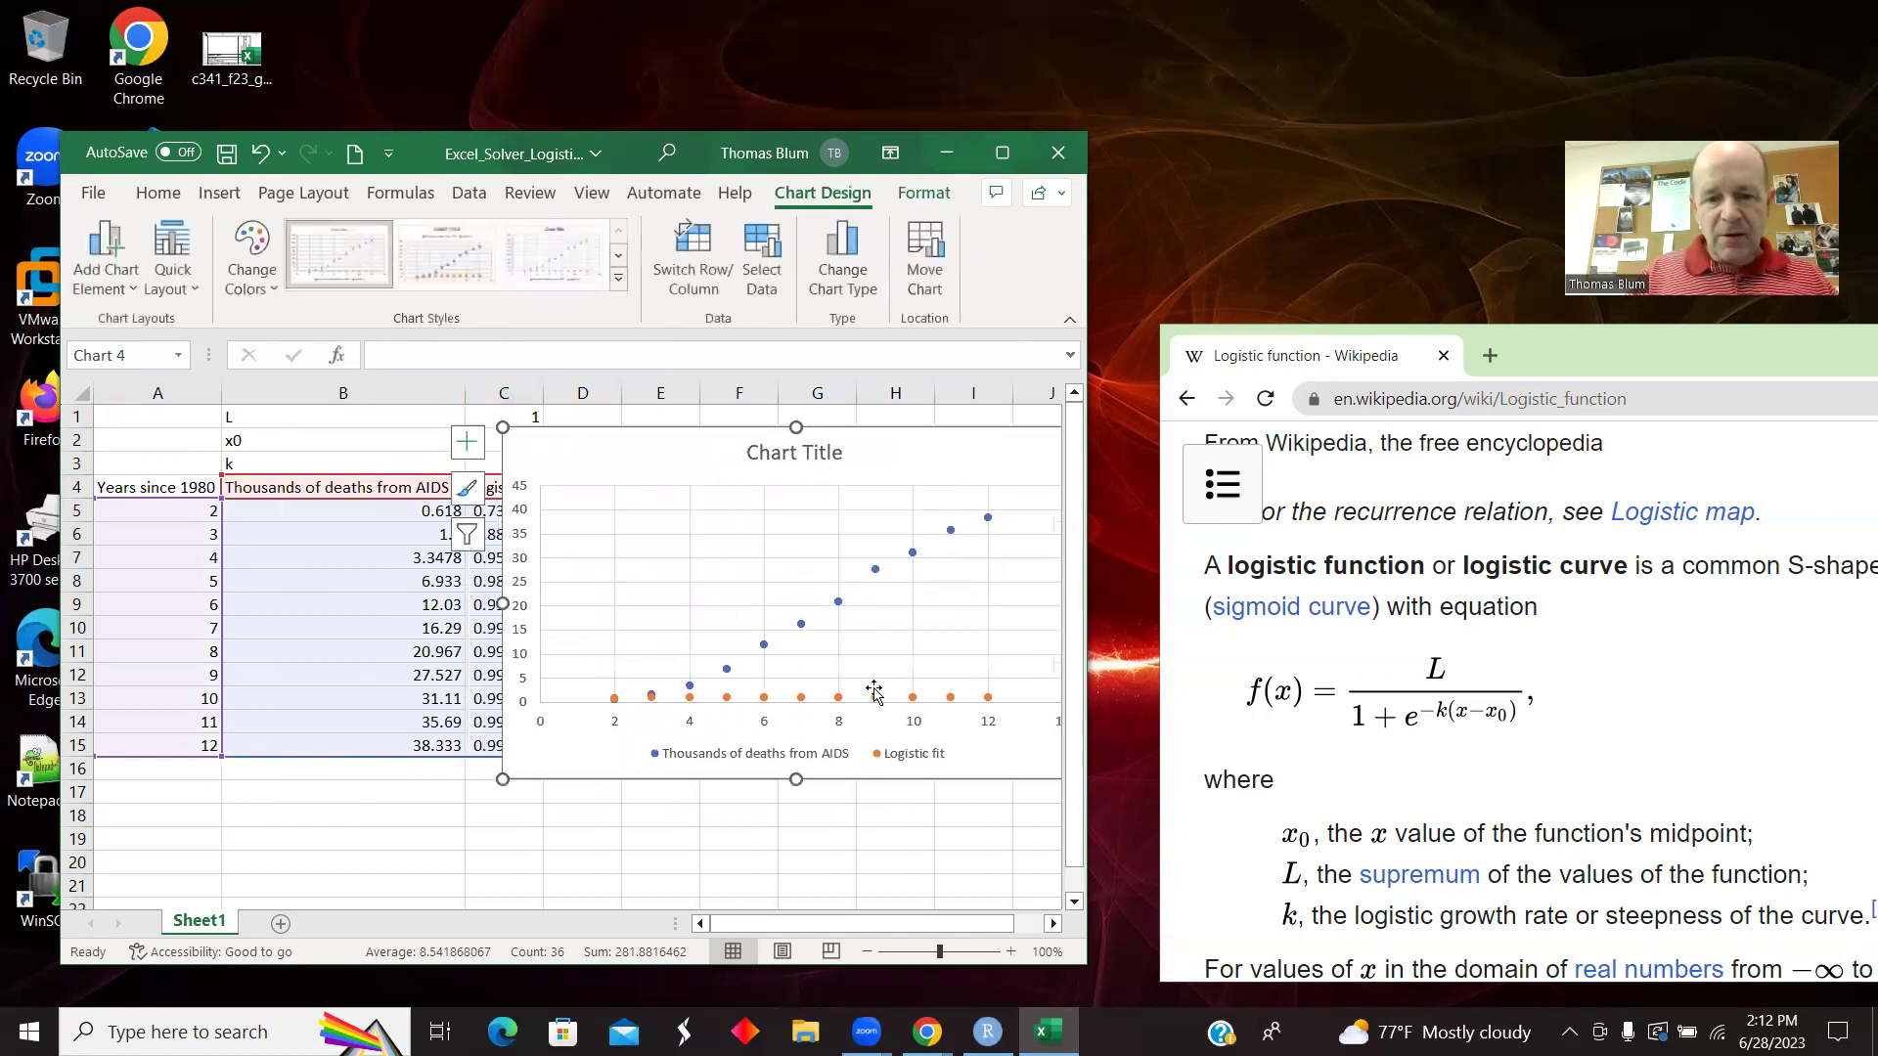
right_click(876, 696)
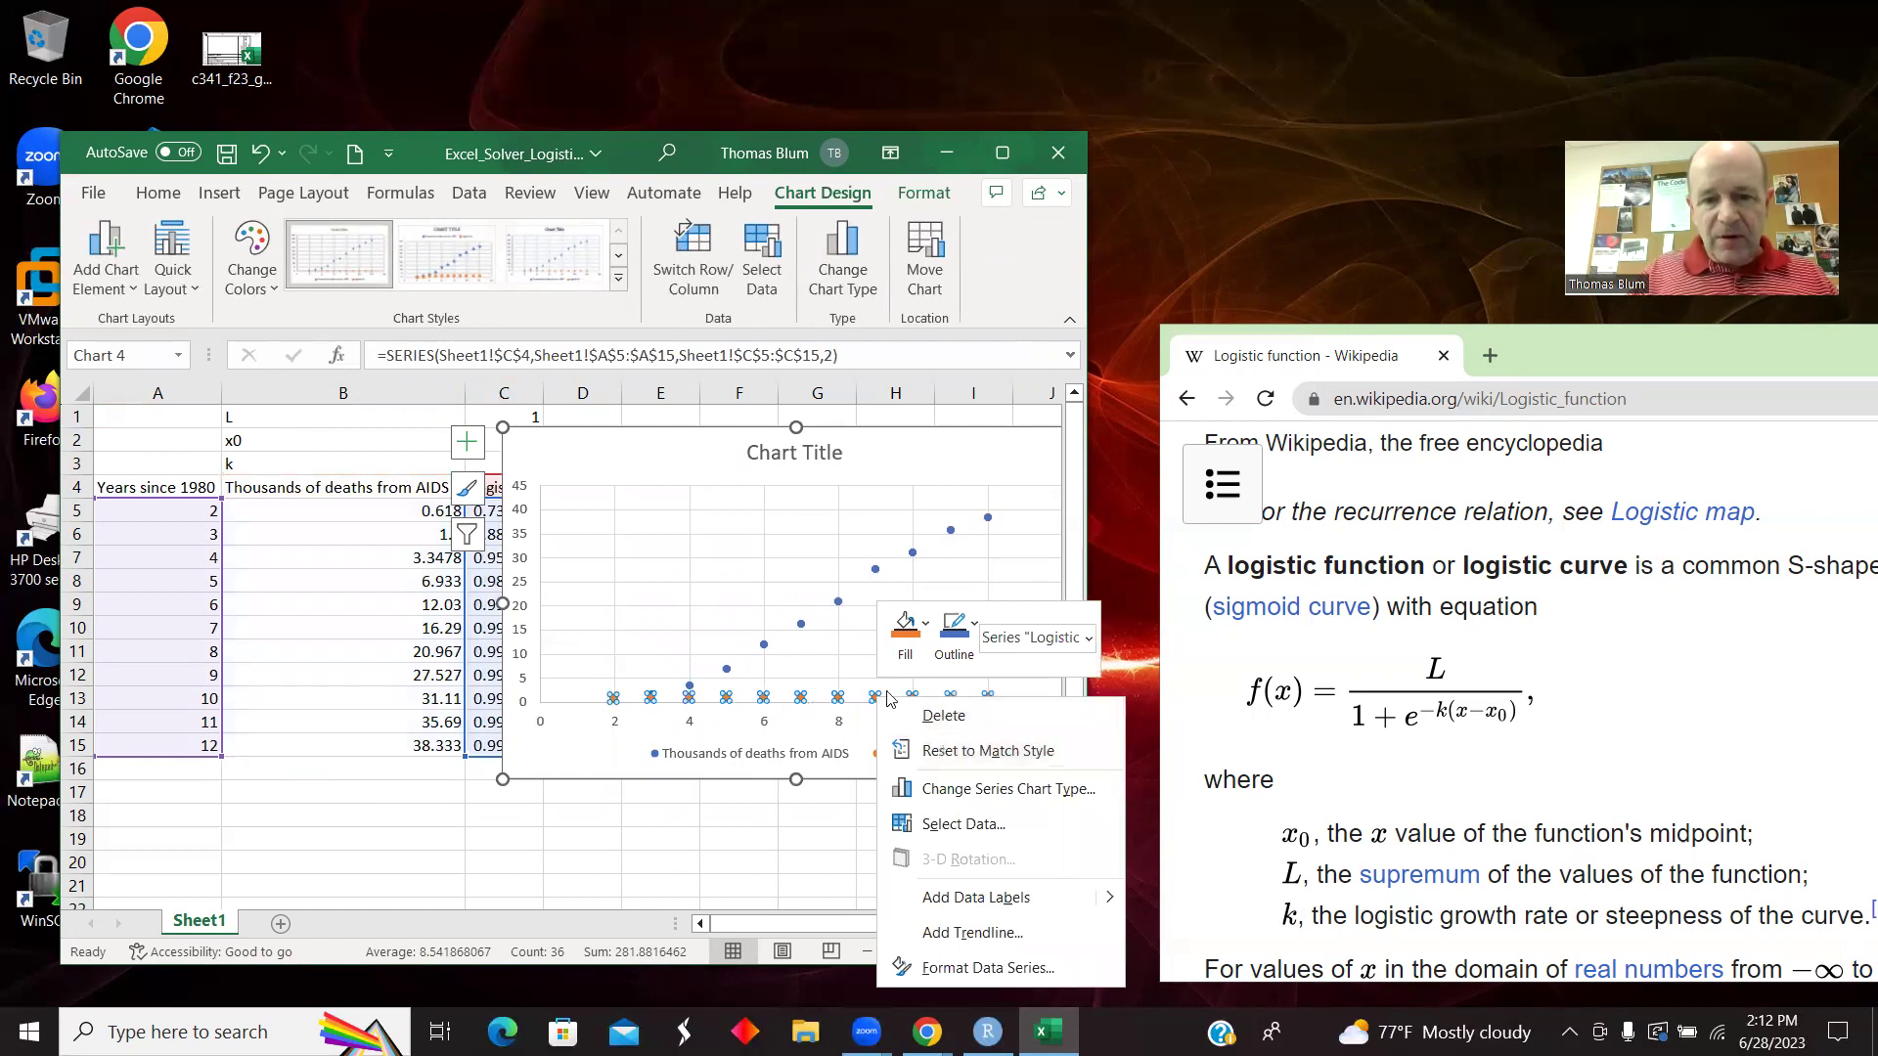
Format the Logistic fit series as a solid line with marker set to None.
click(962, 966)
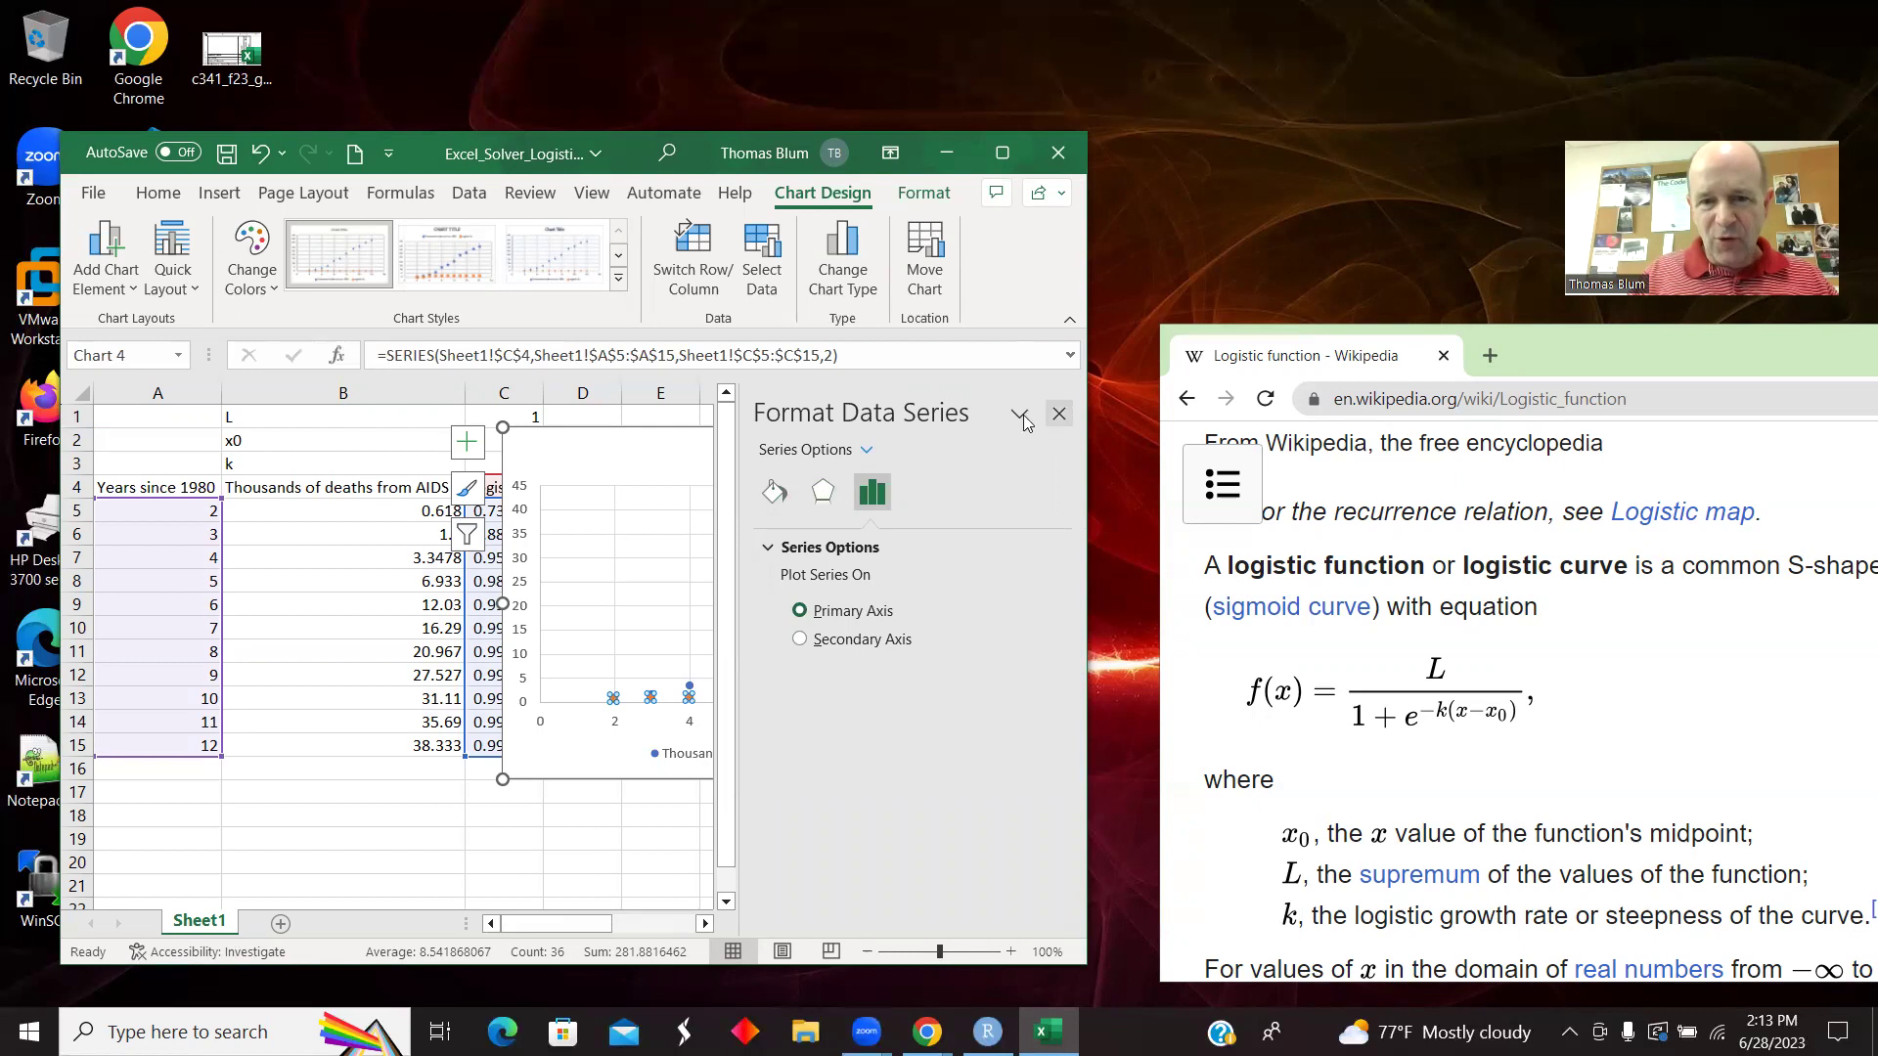
click(779, 494)
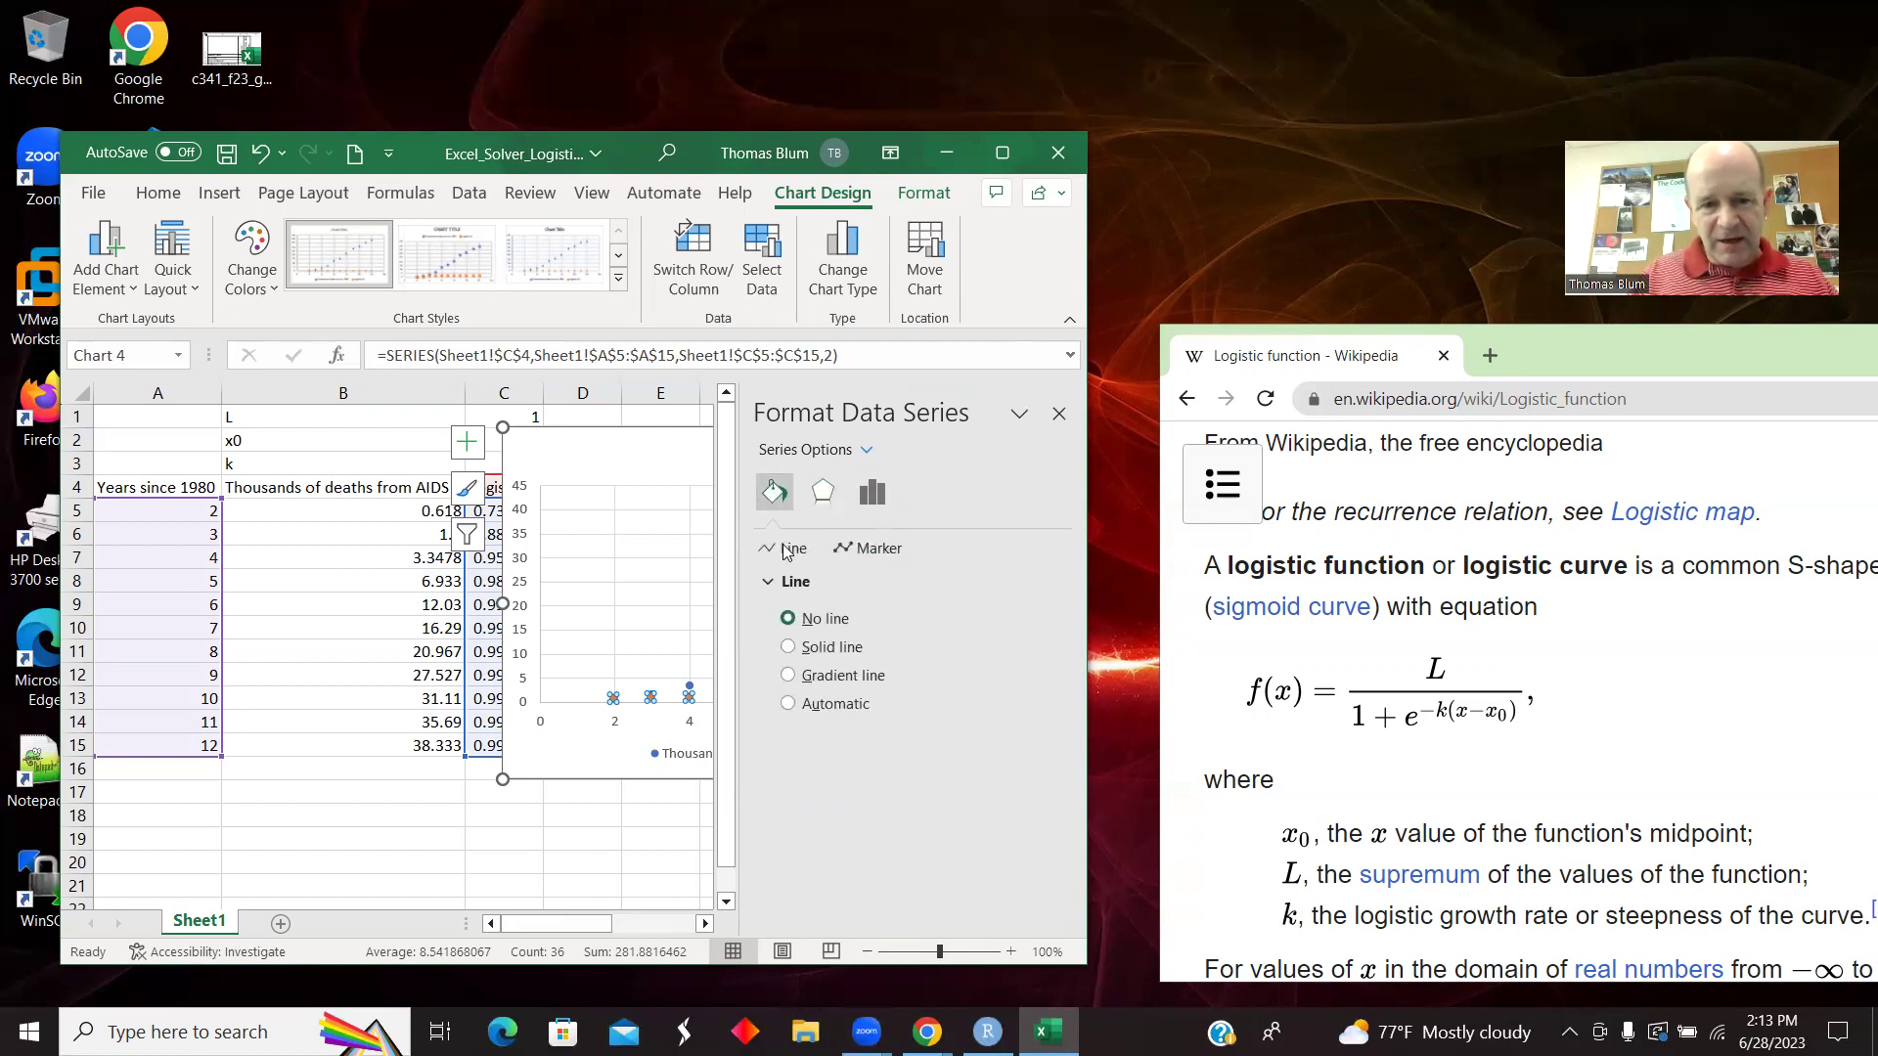
click(789, 647)
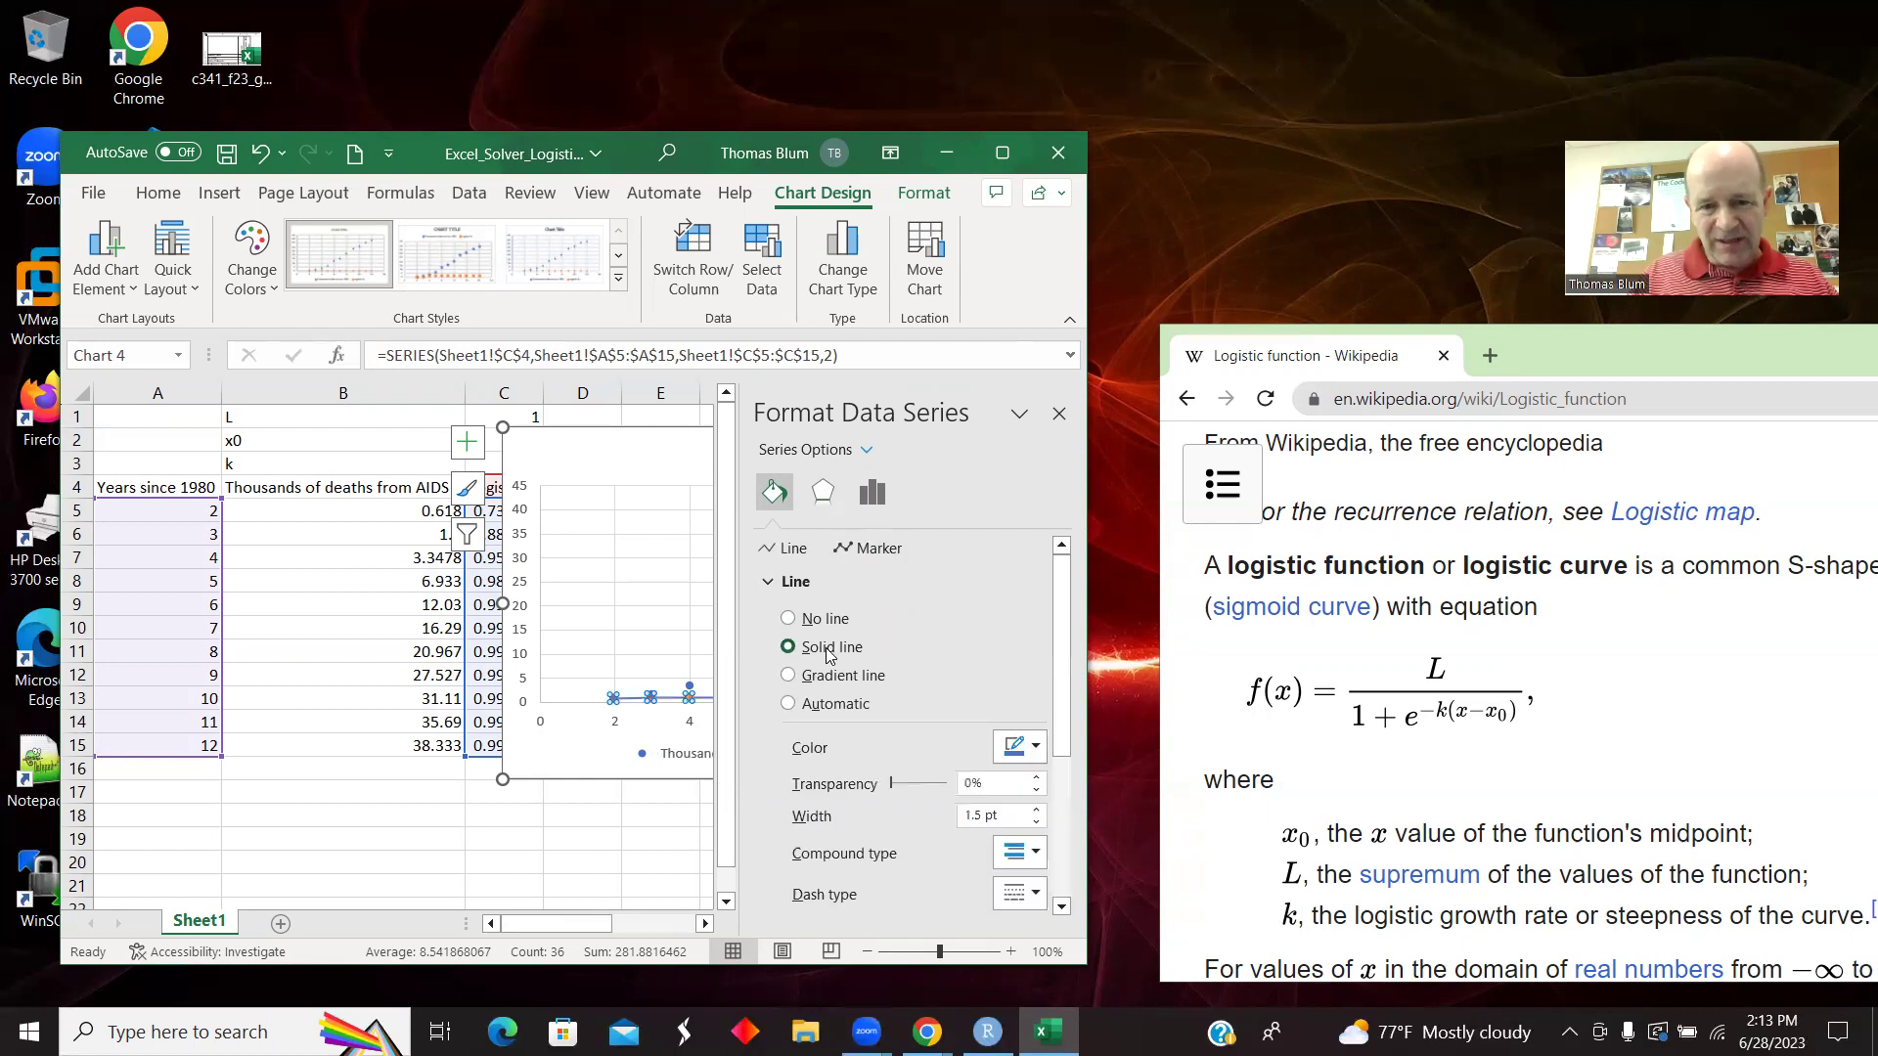
click(878, 549)
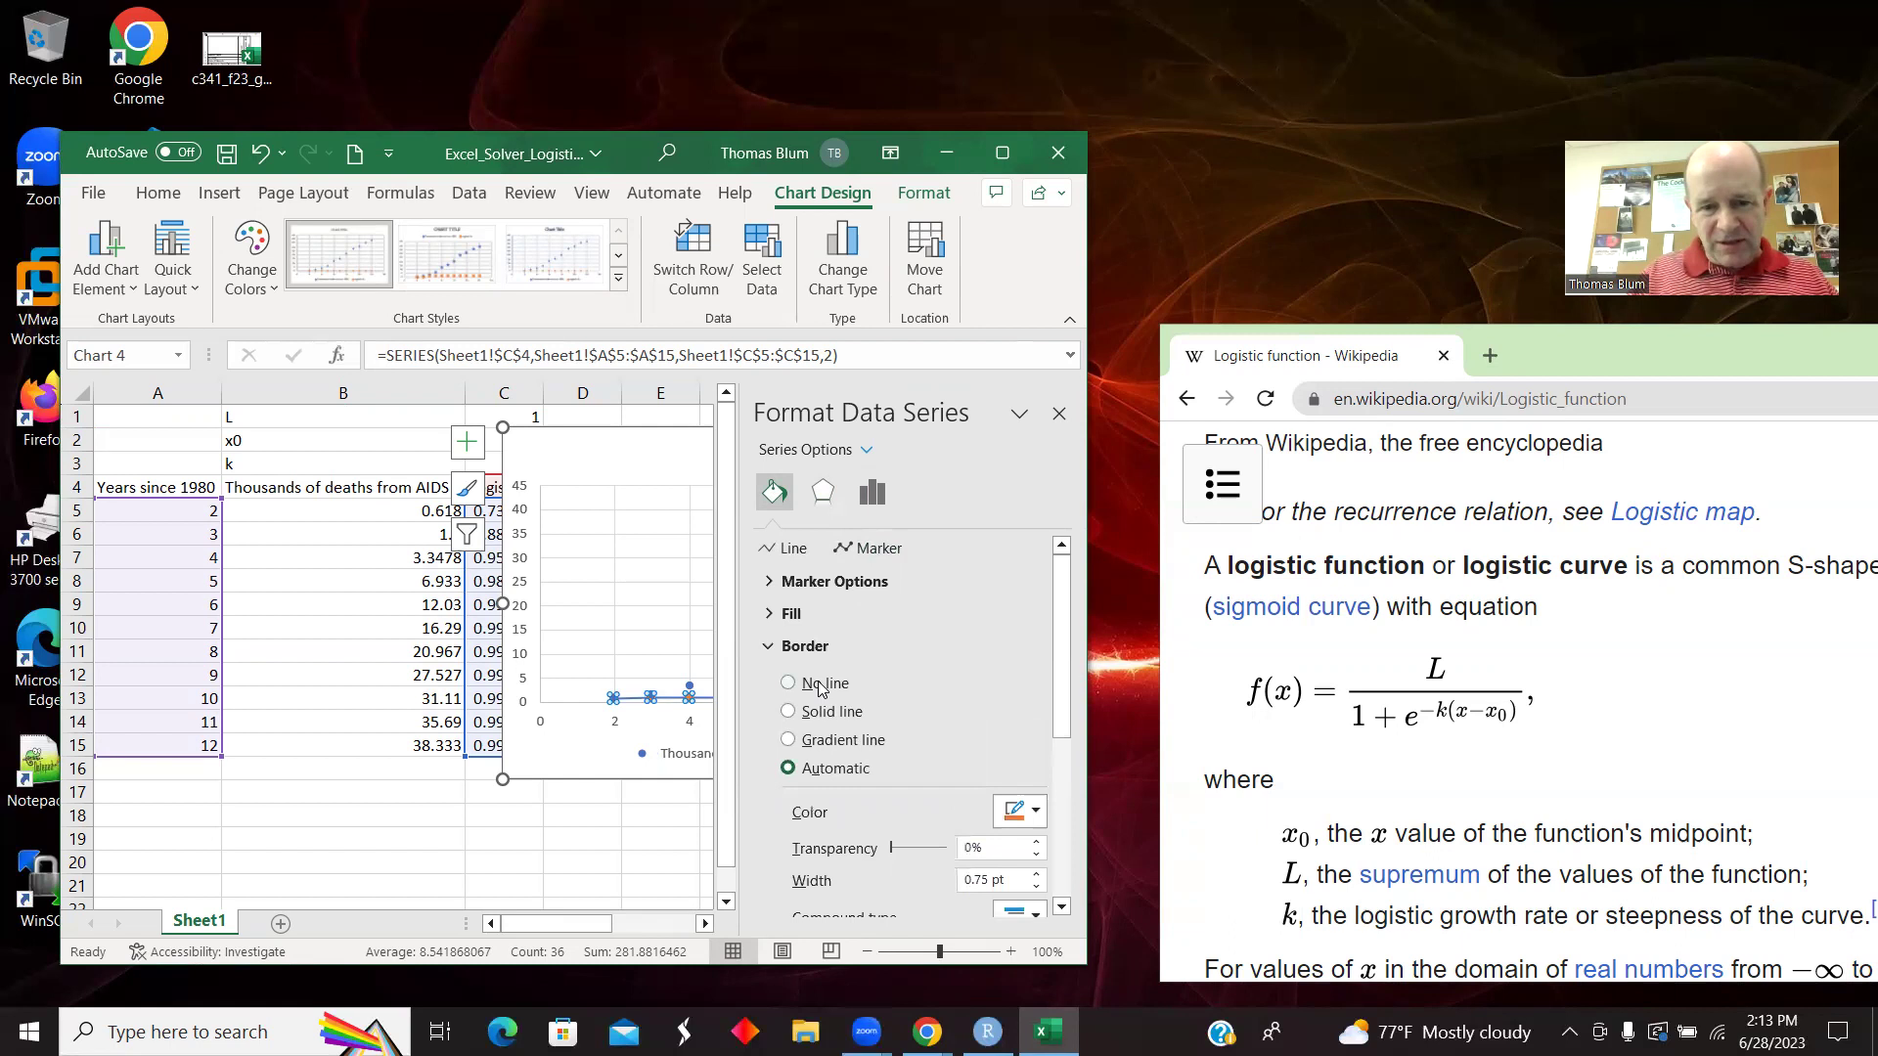
click(794, 581)
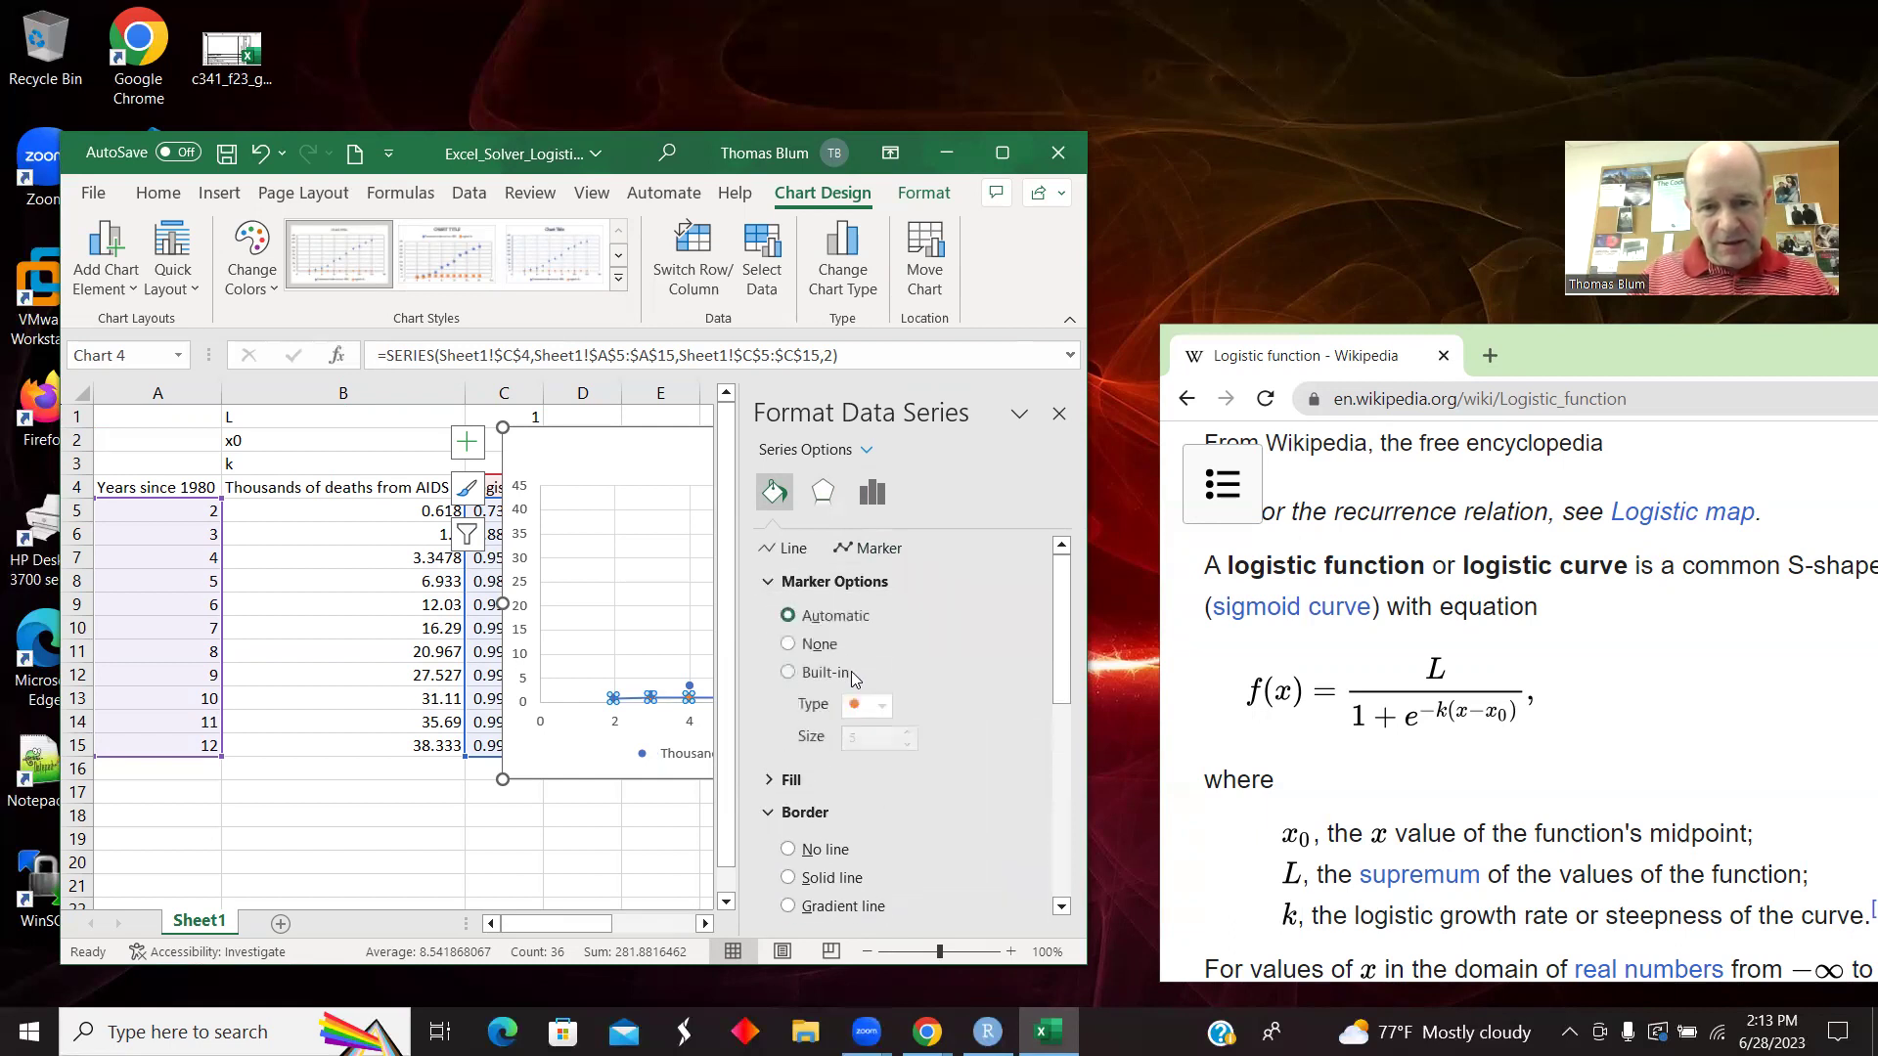
click(830, 646)
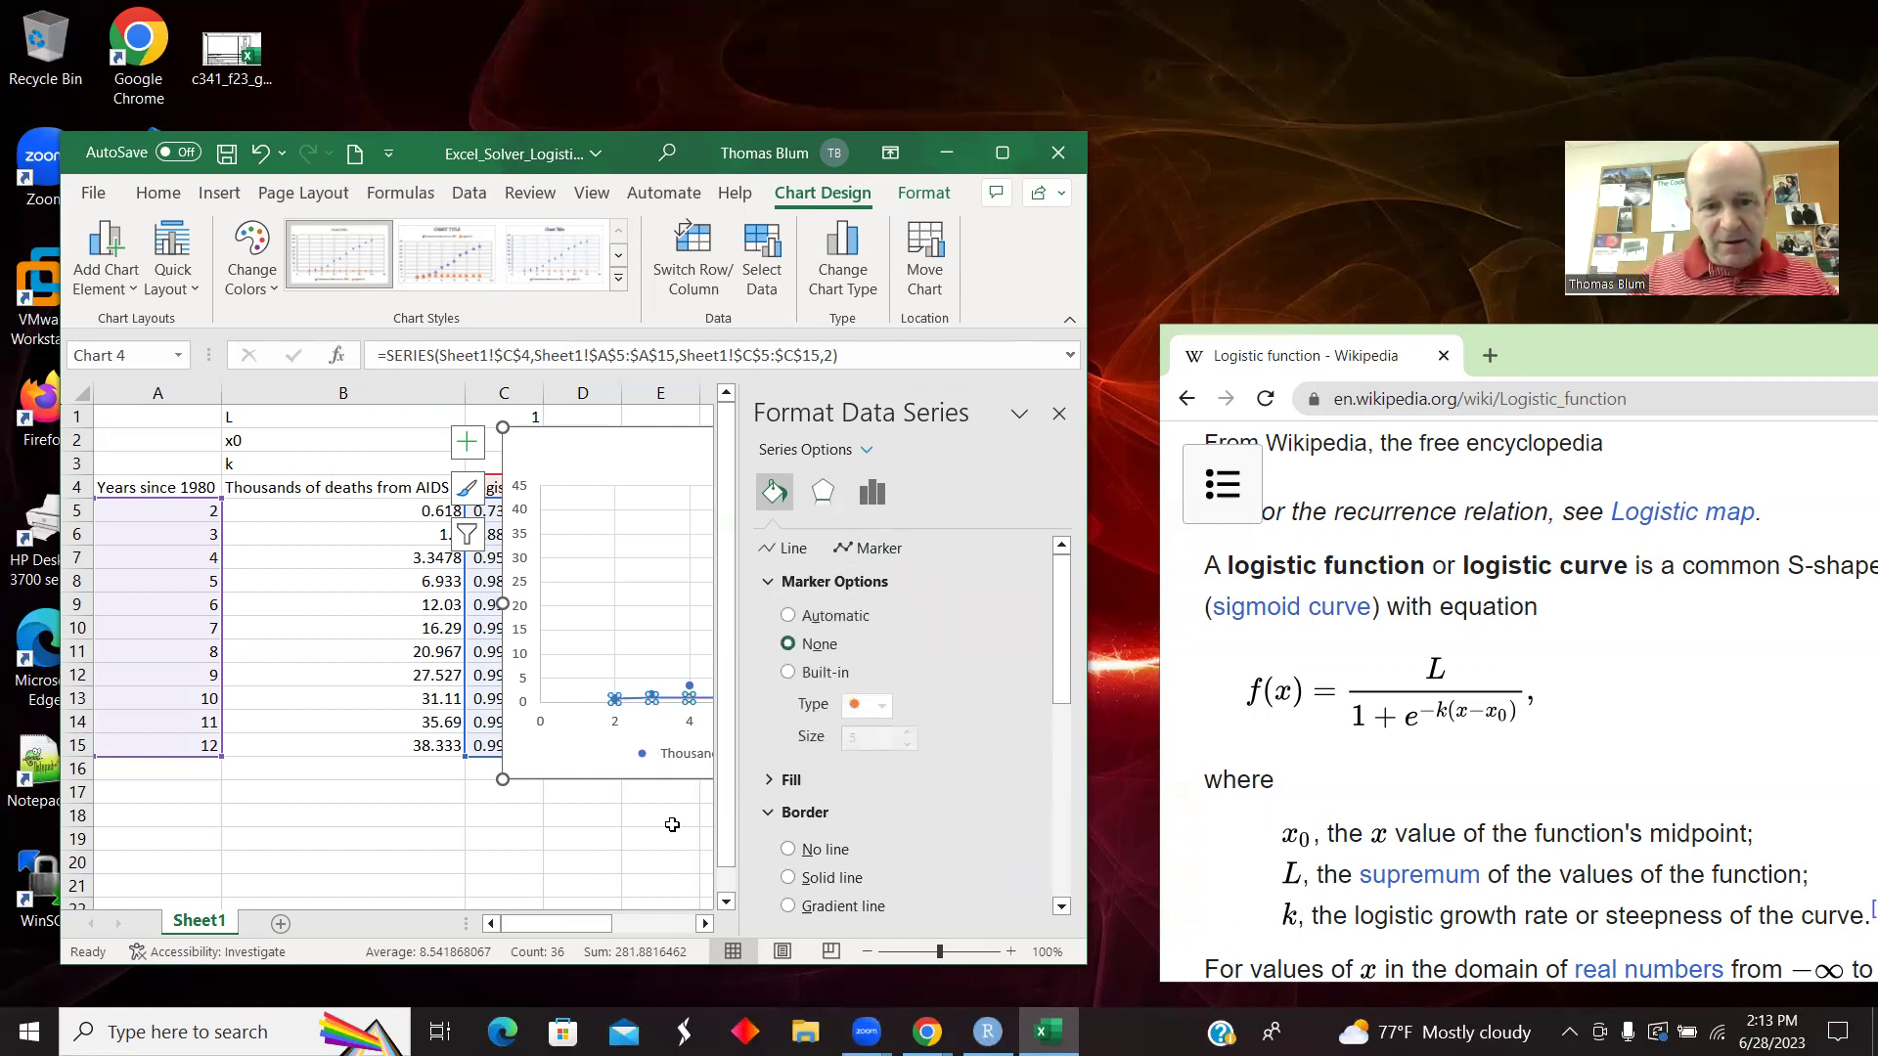
click(1058, 413)
click(738, 791)
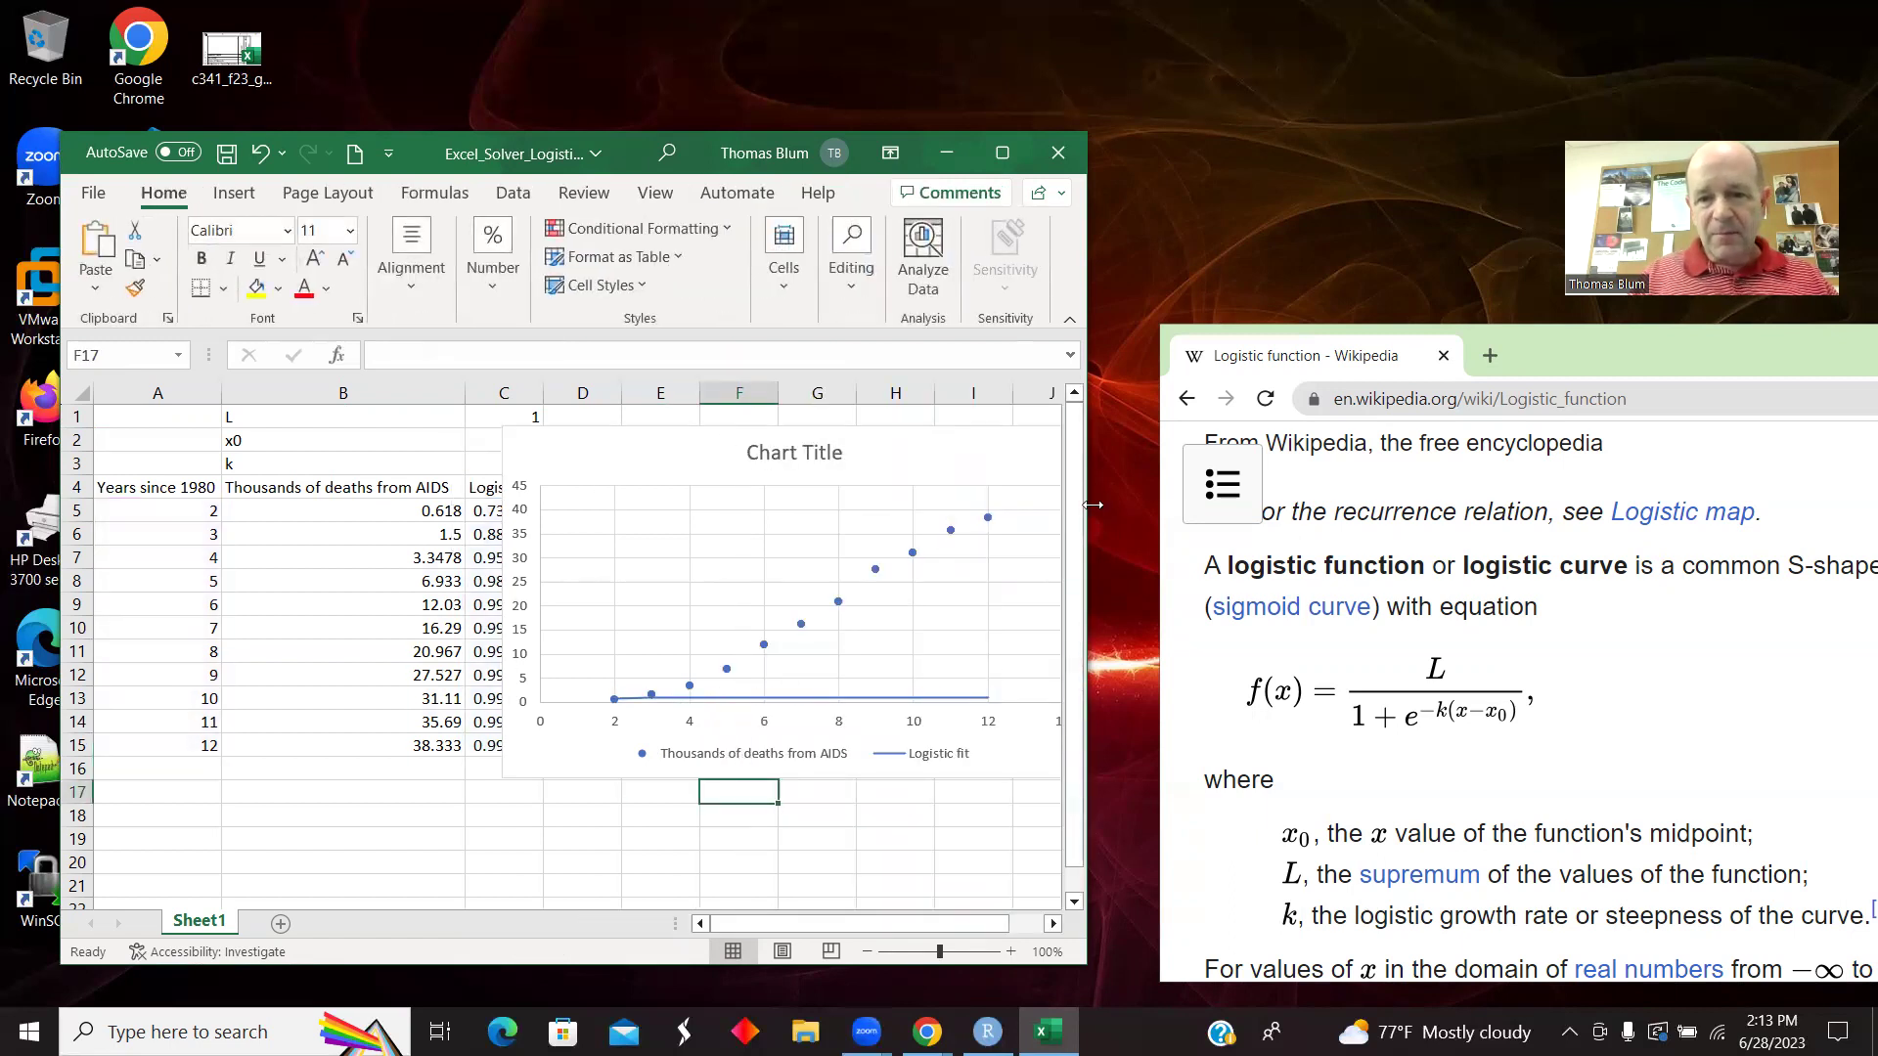
Apply a trendline-and-axis-titles Quick Layout, then delete the deaths data trendline.
drag(1092, 505, 1550, 505)
drag(901, 450, 1224, 431)
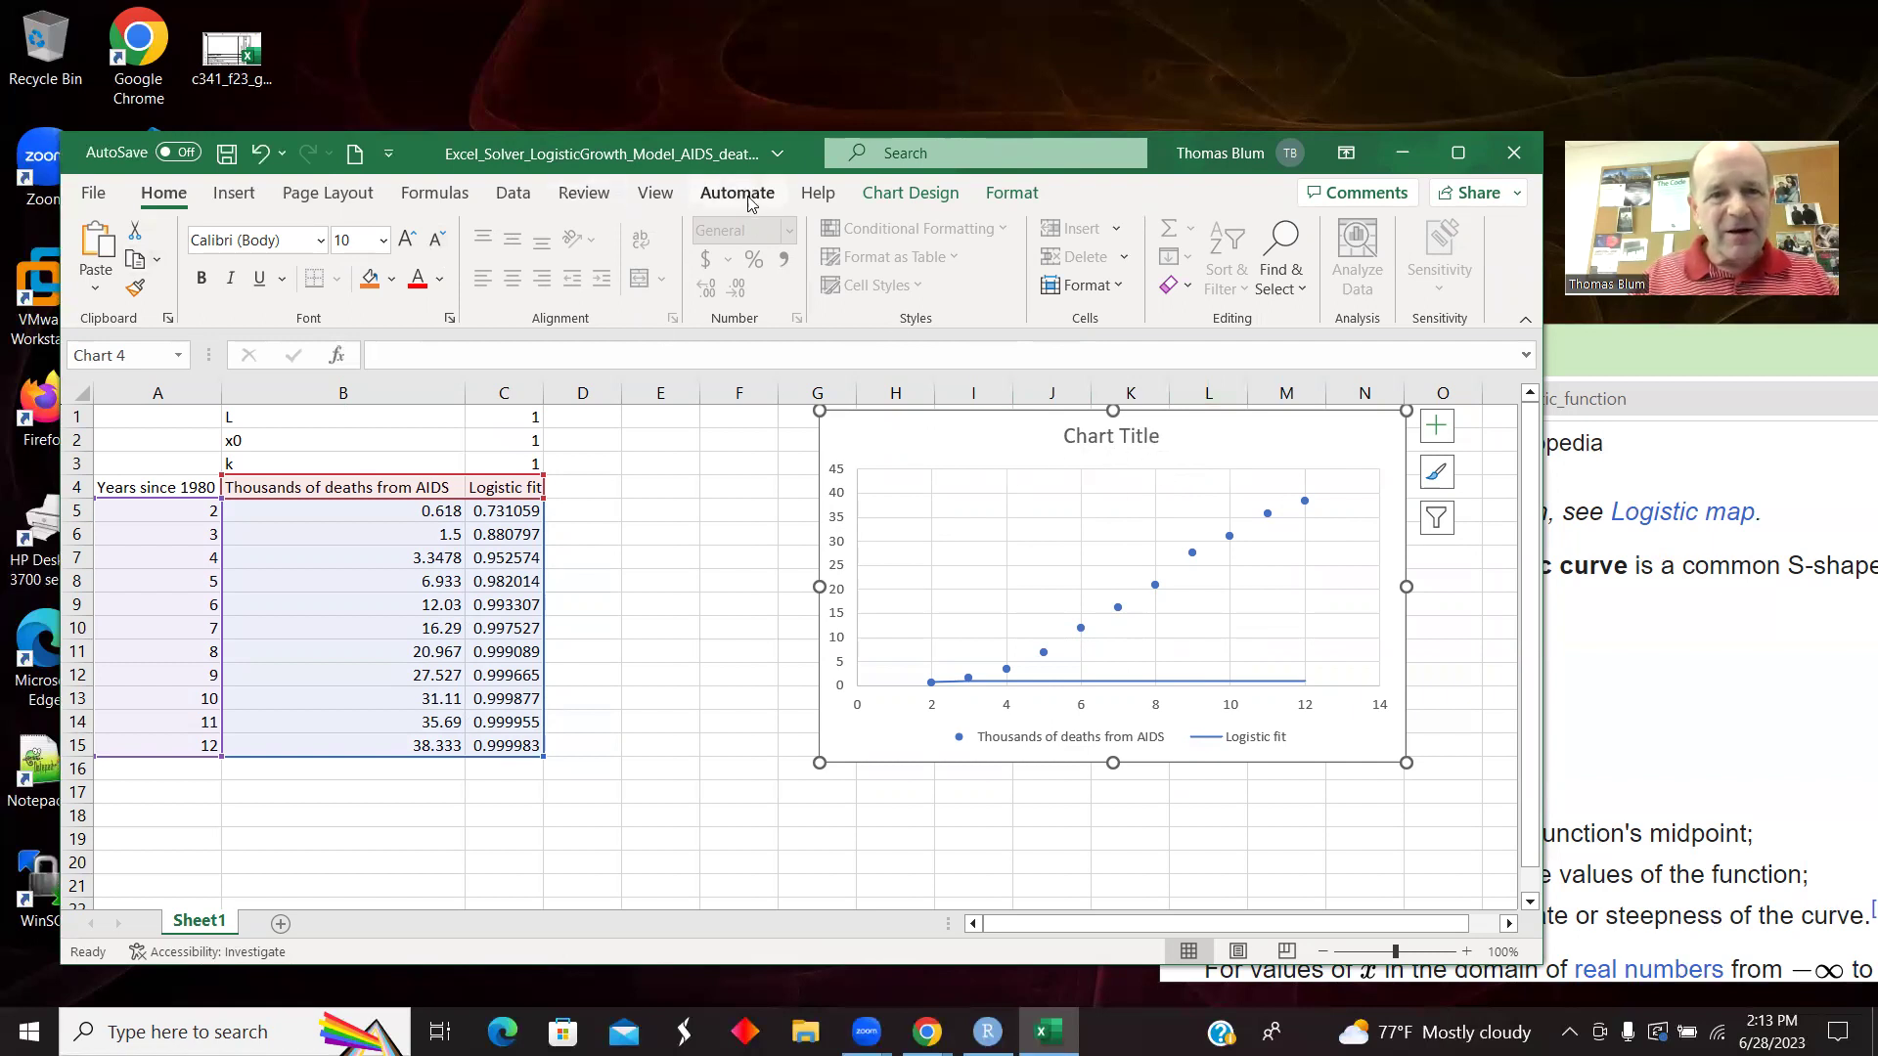
click(909, 192)
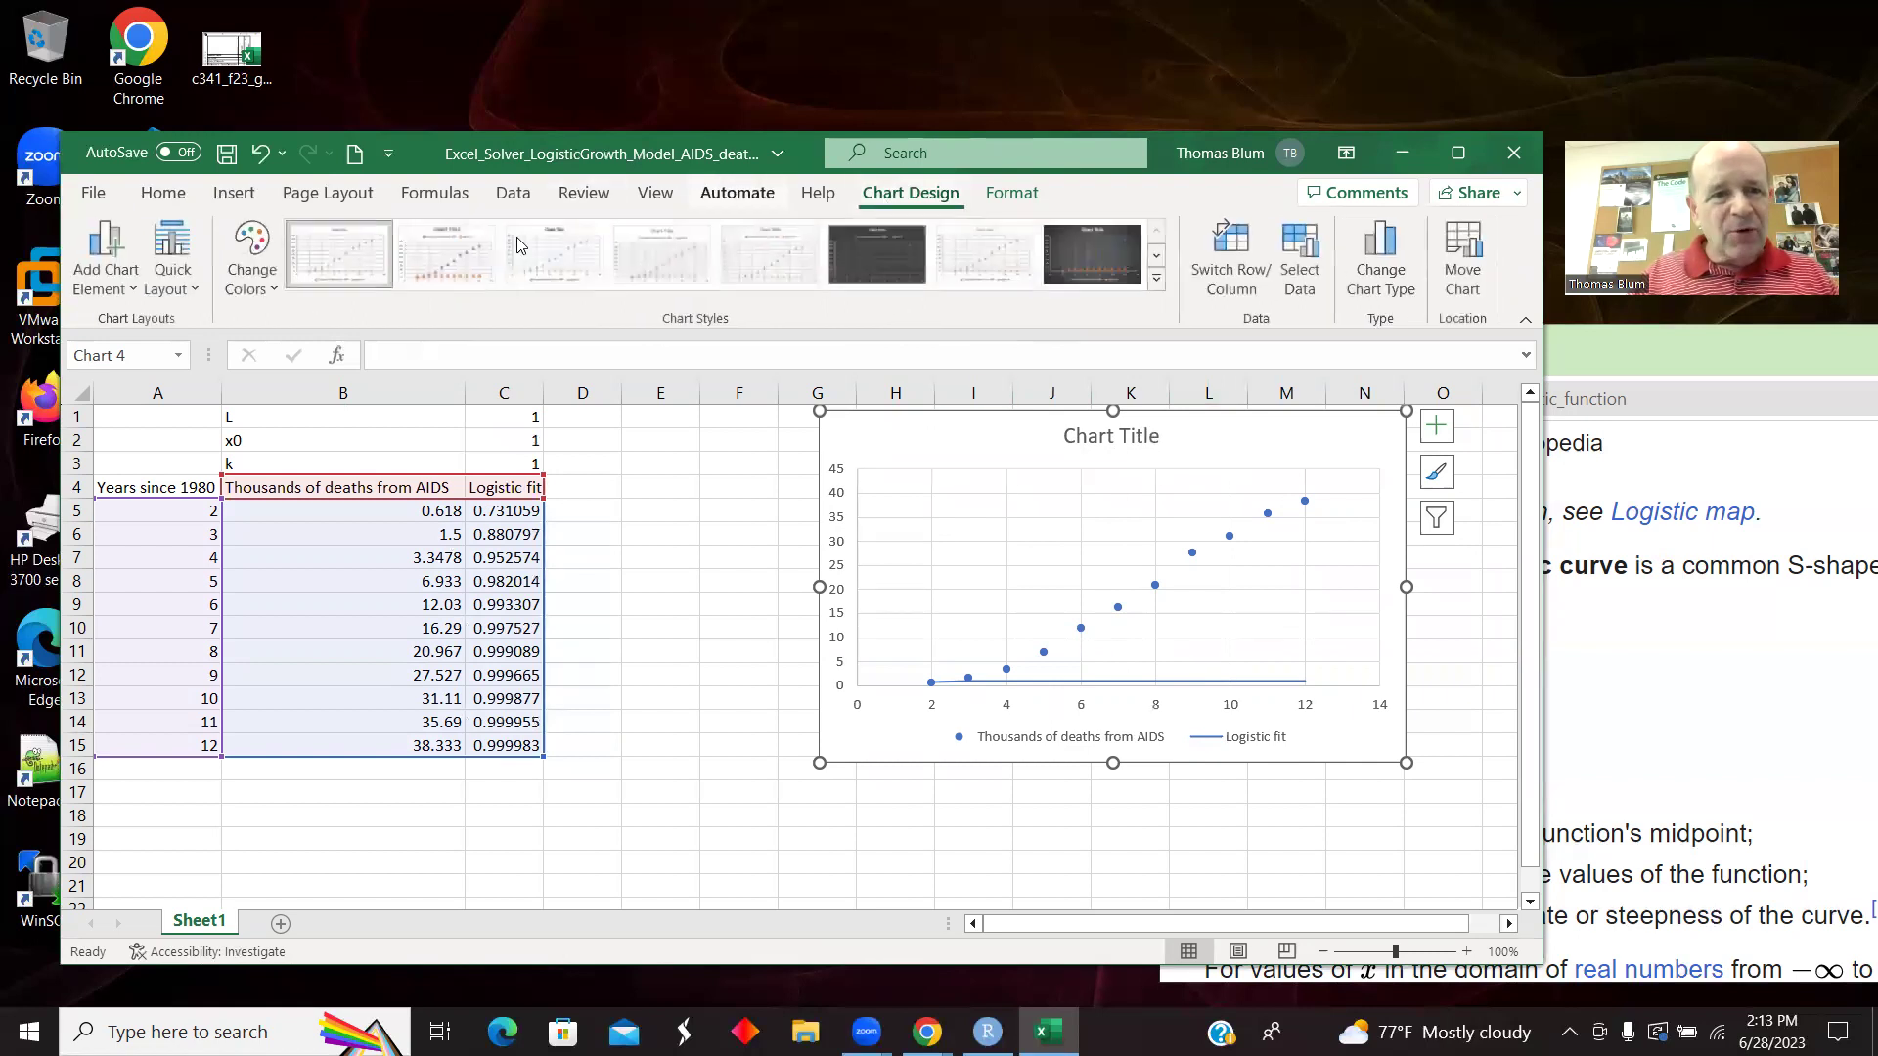
click(181, 300)
click(326, 482)
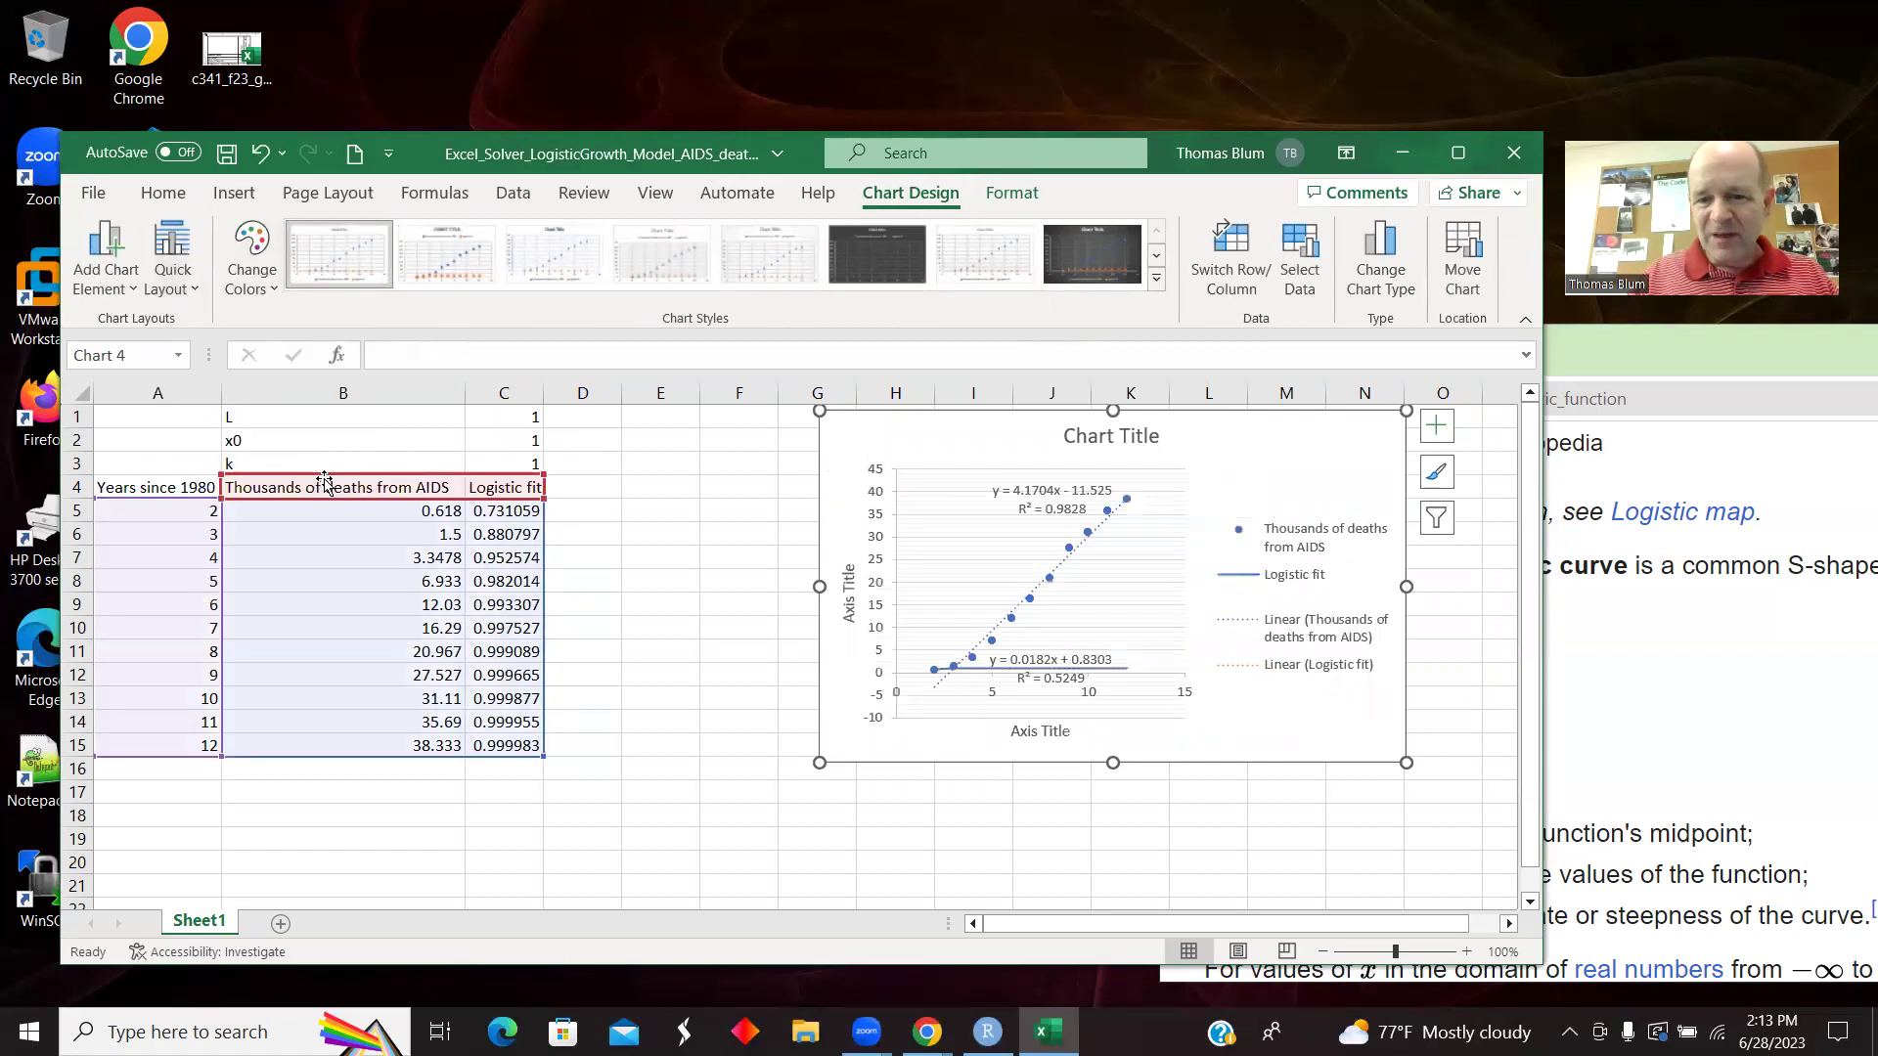
click(1065, 570)
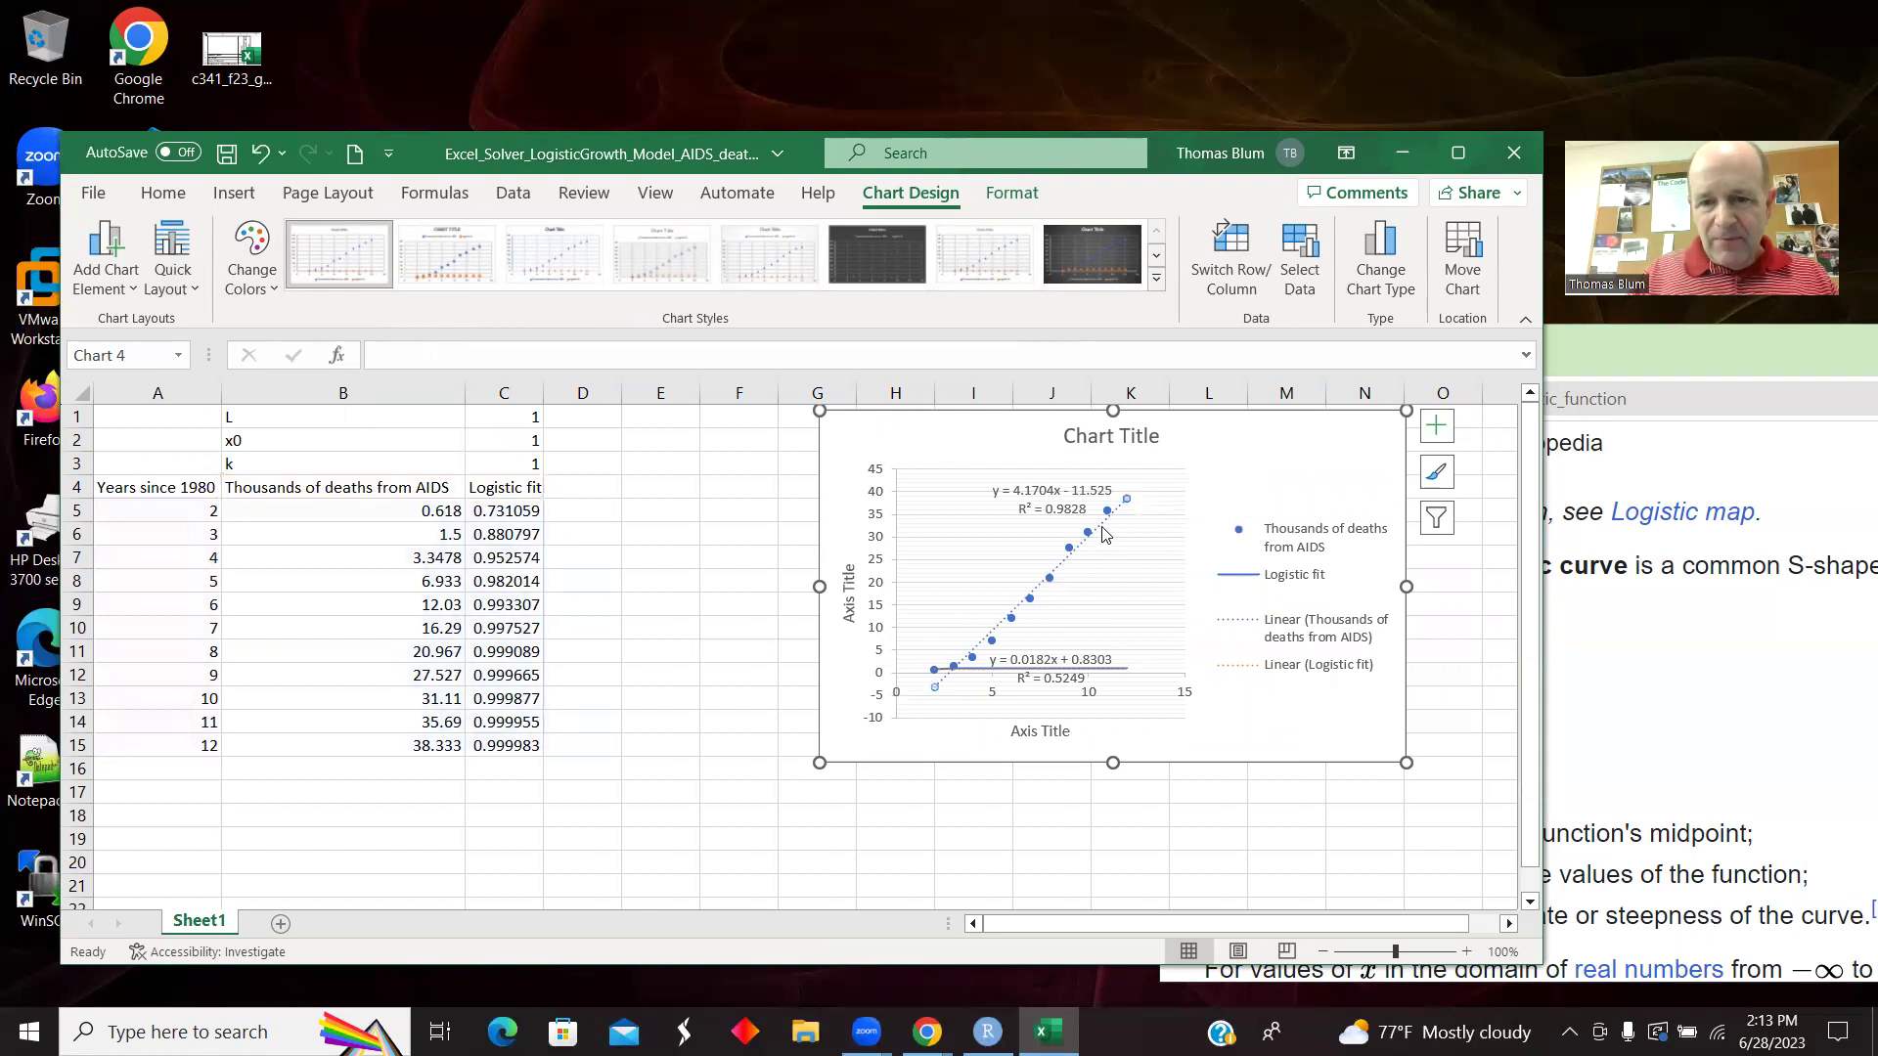
key(Delete)
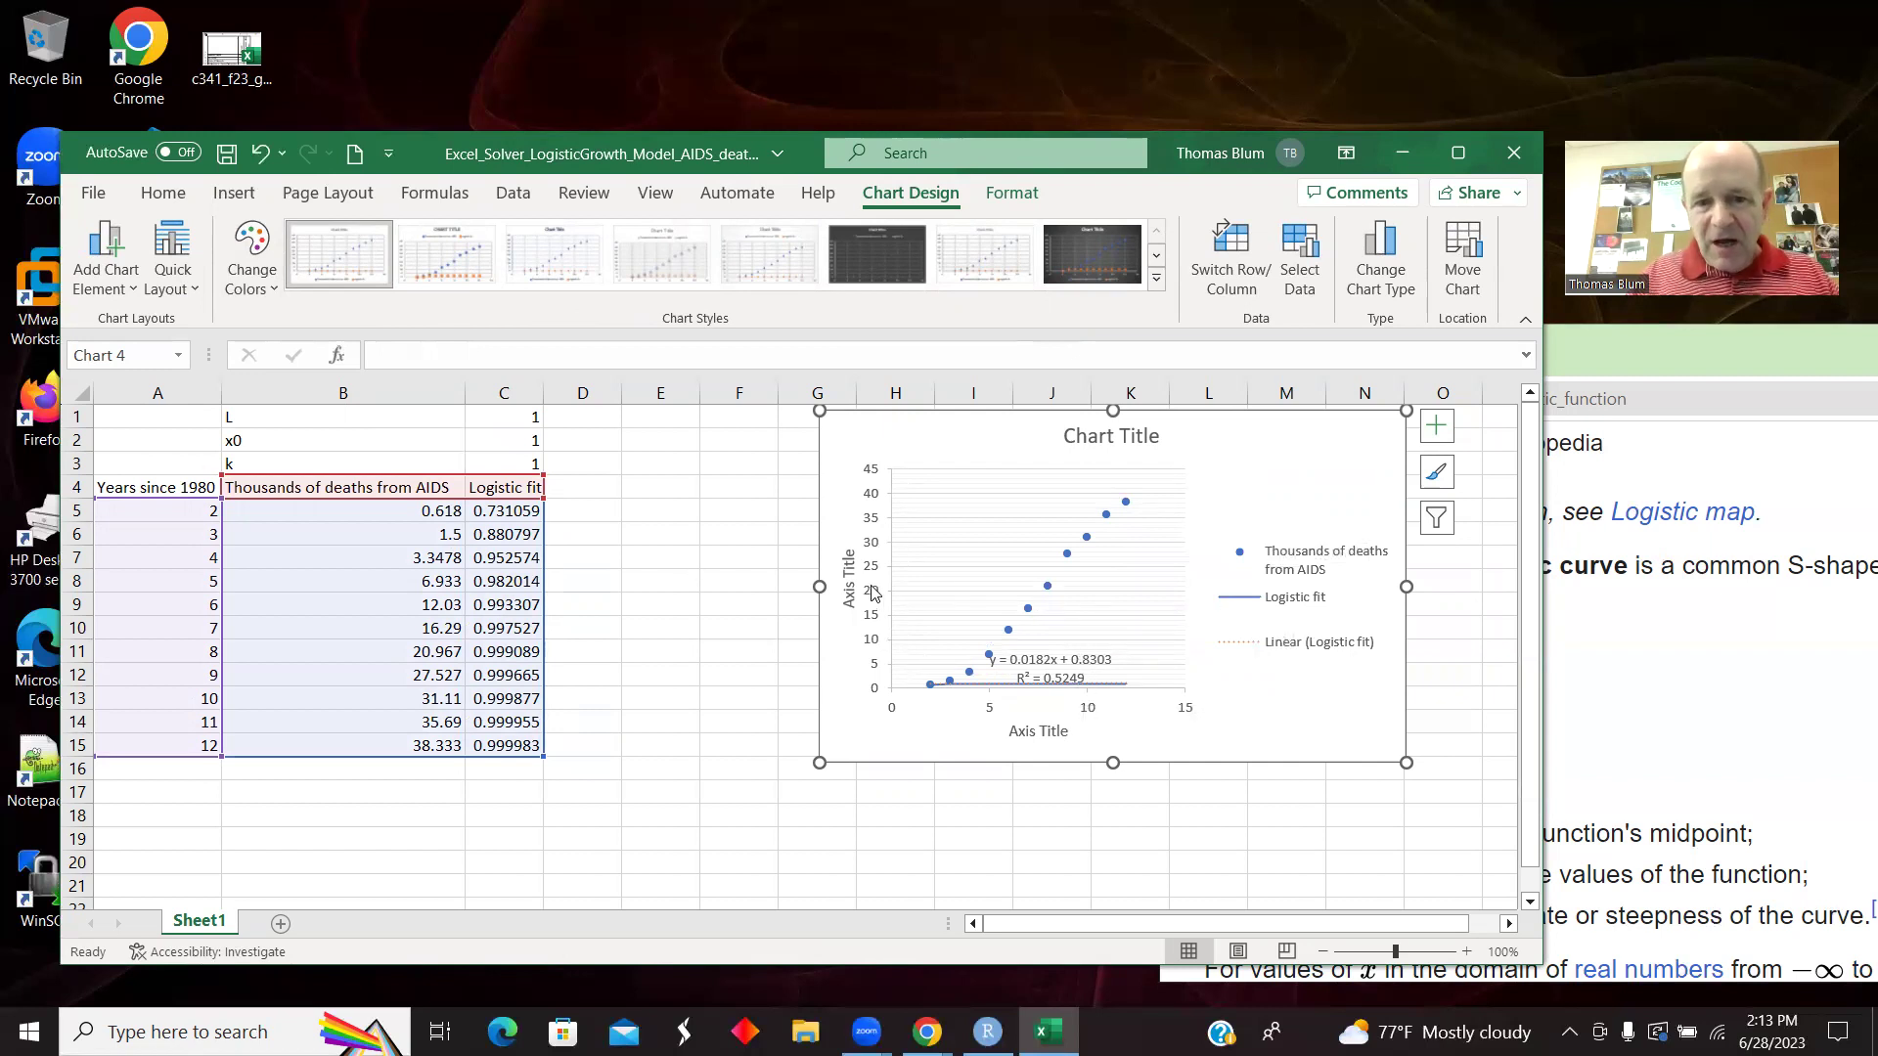
Label the axes 'Year since 1980' and 'Thousands of deaths'.
click(1033, 729)
drag(1069, 731, 1009, 735)
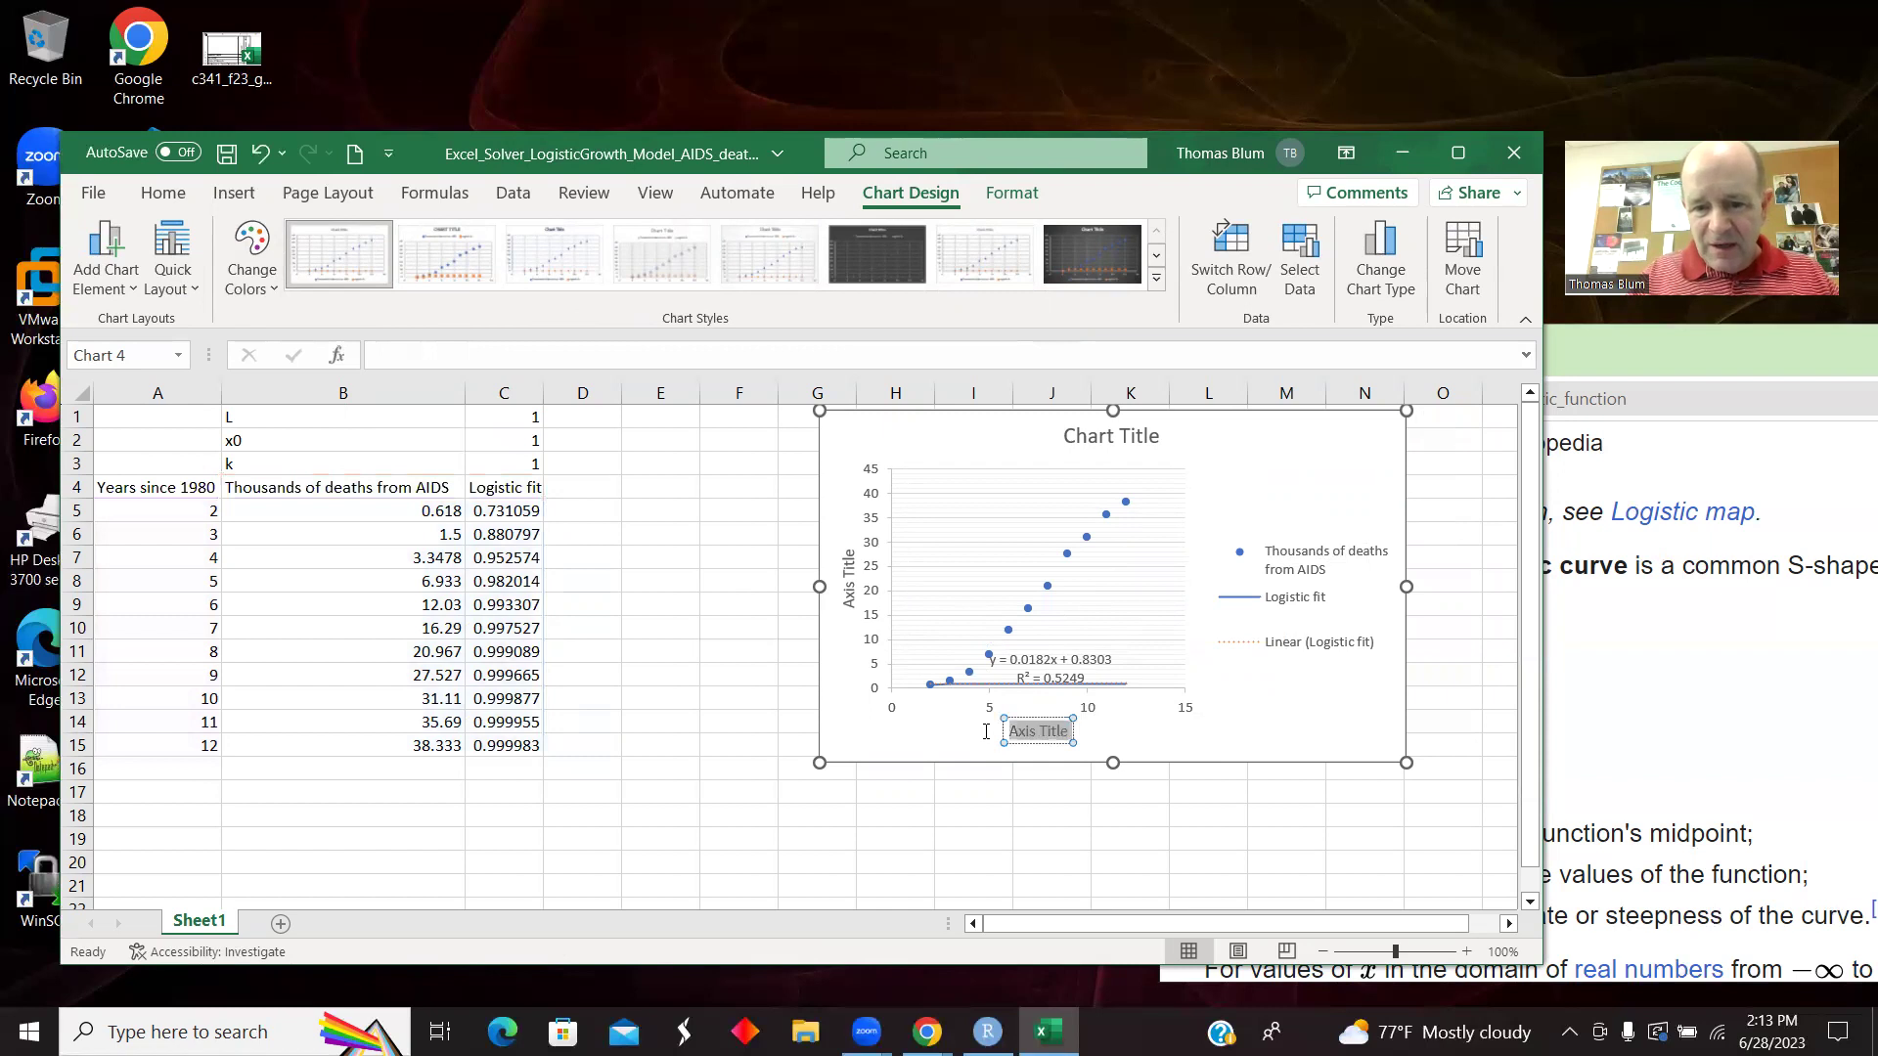
text(Year)
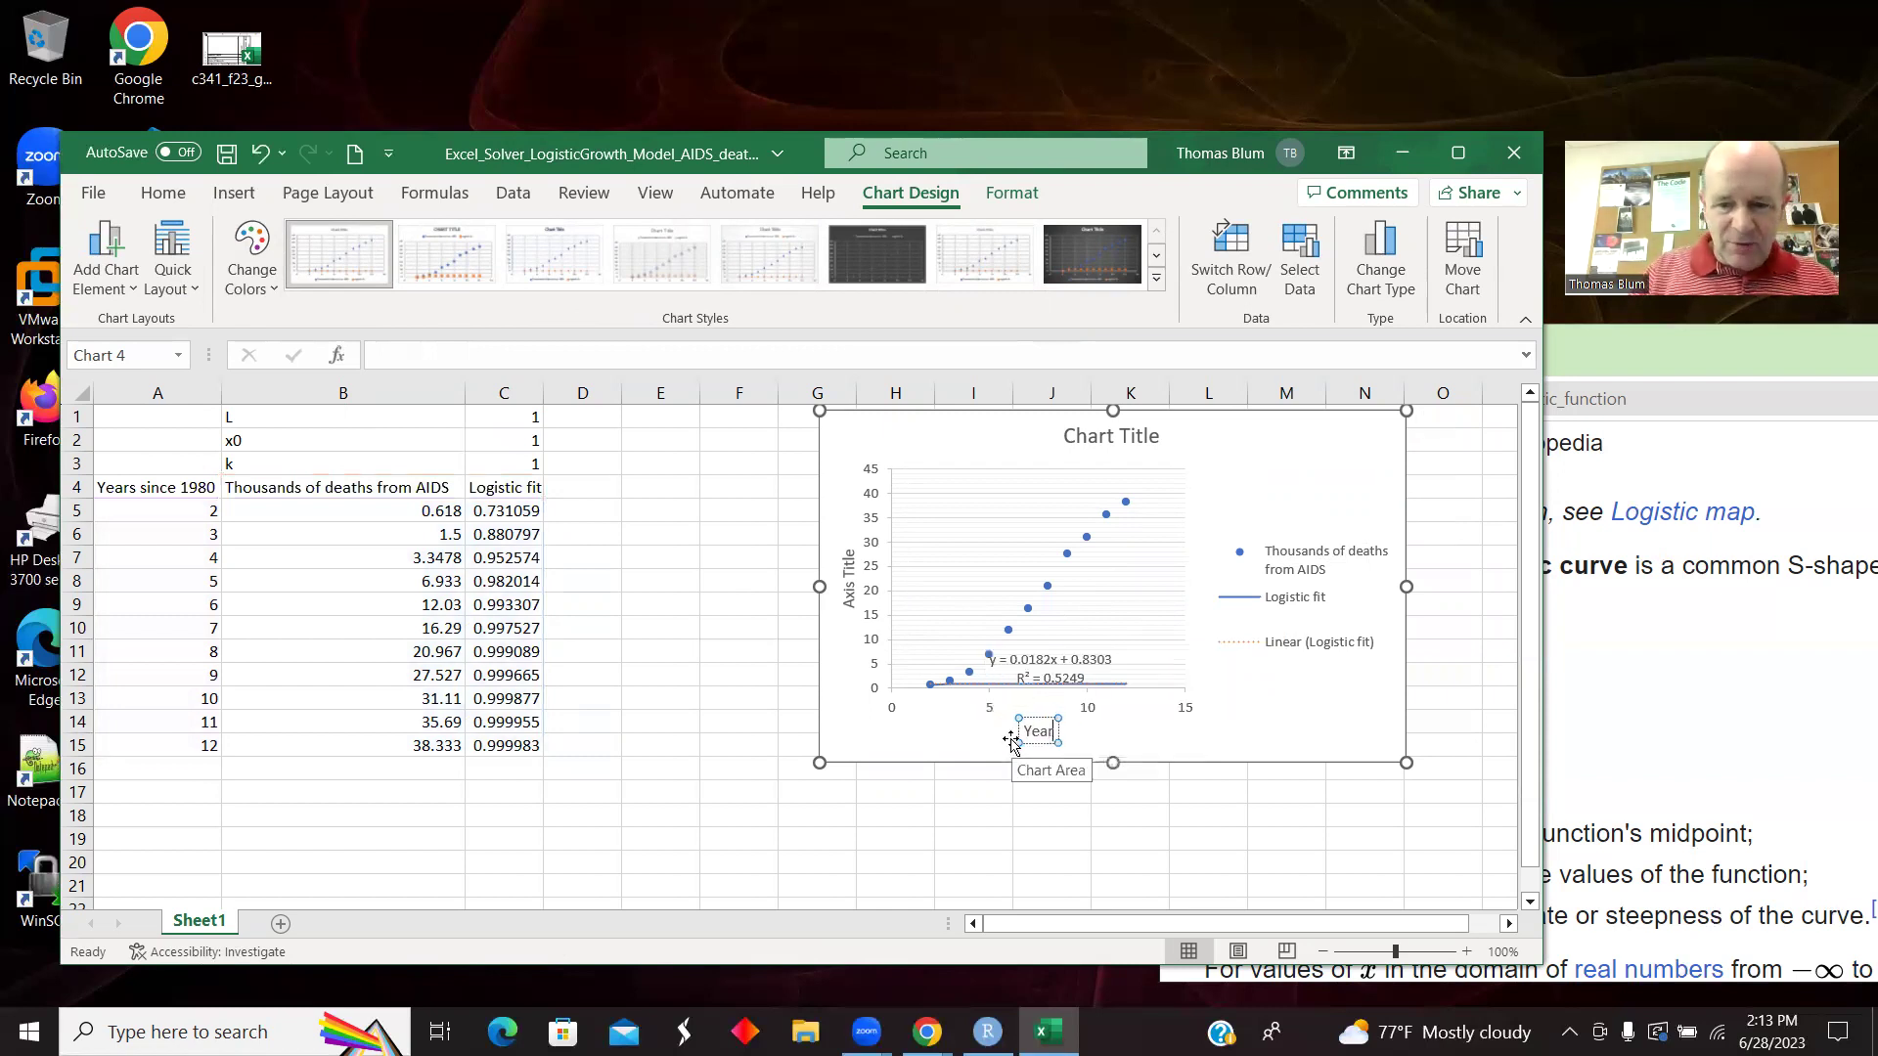
text( since)
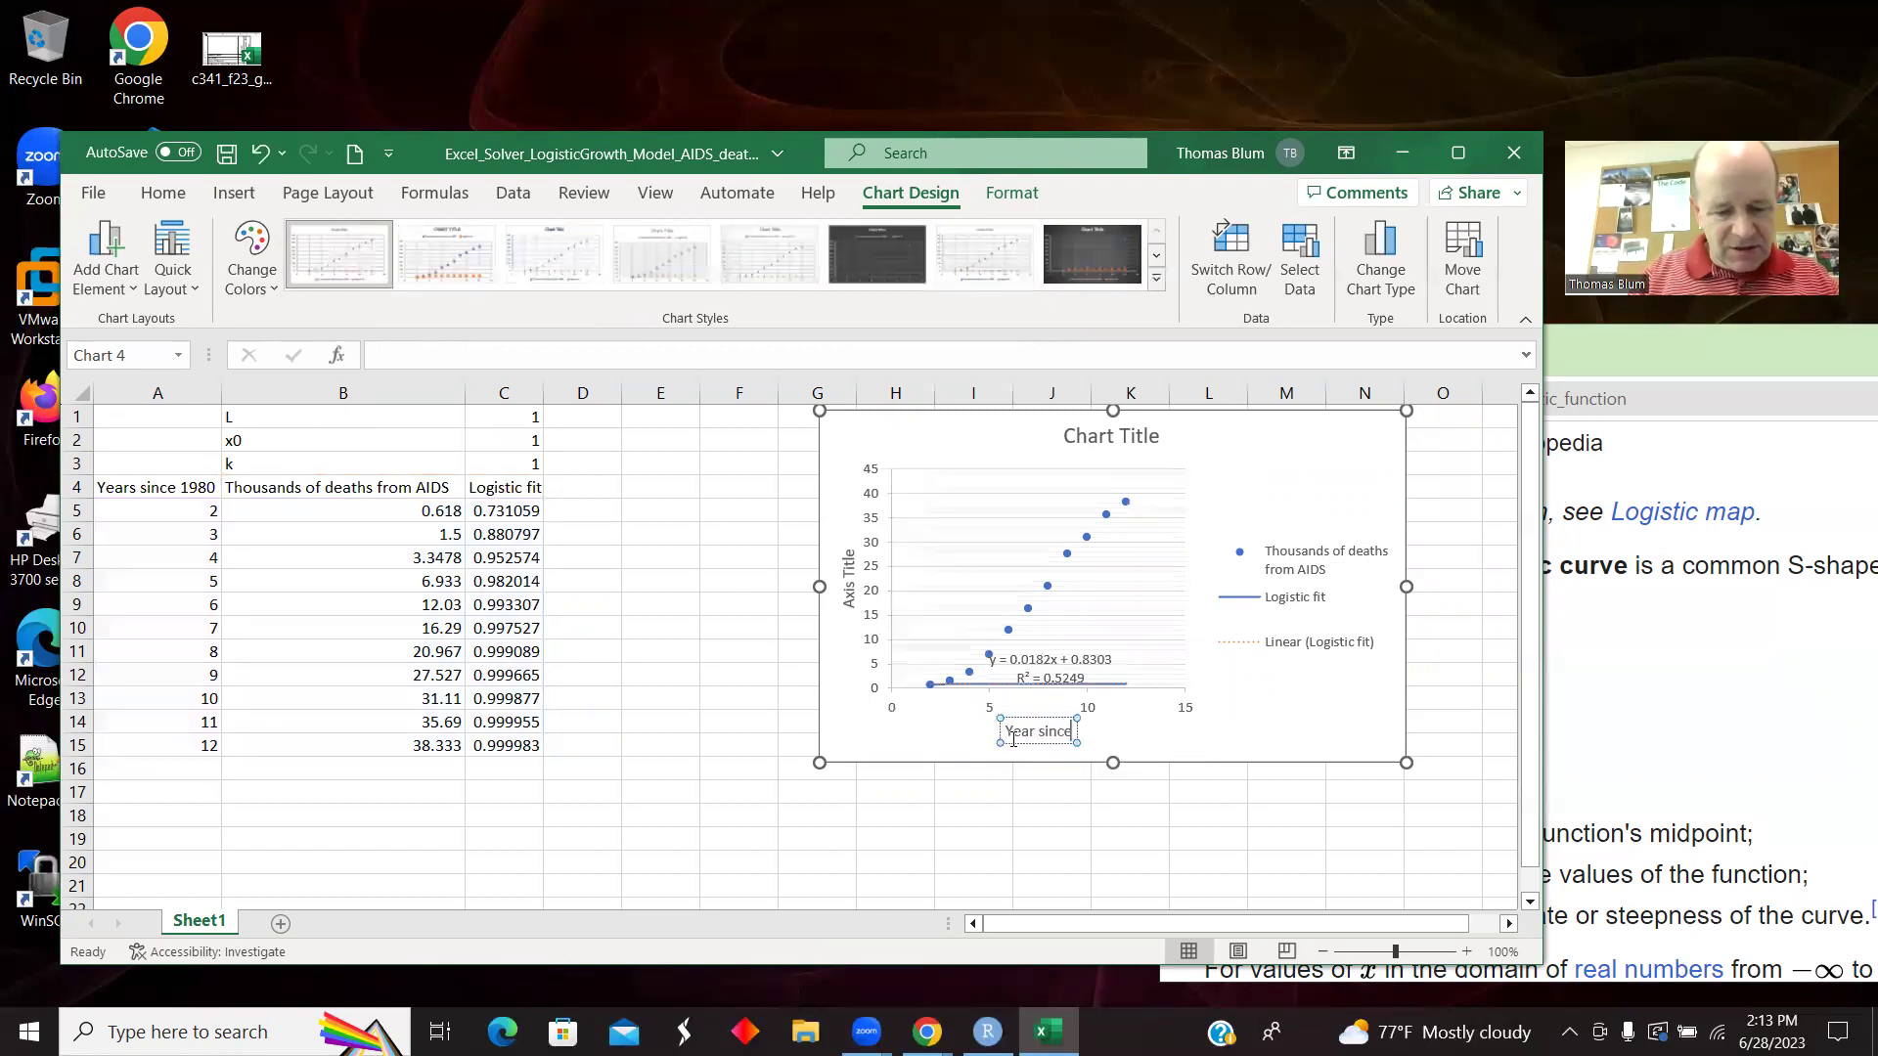
text( 1980)
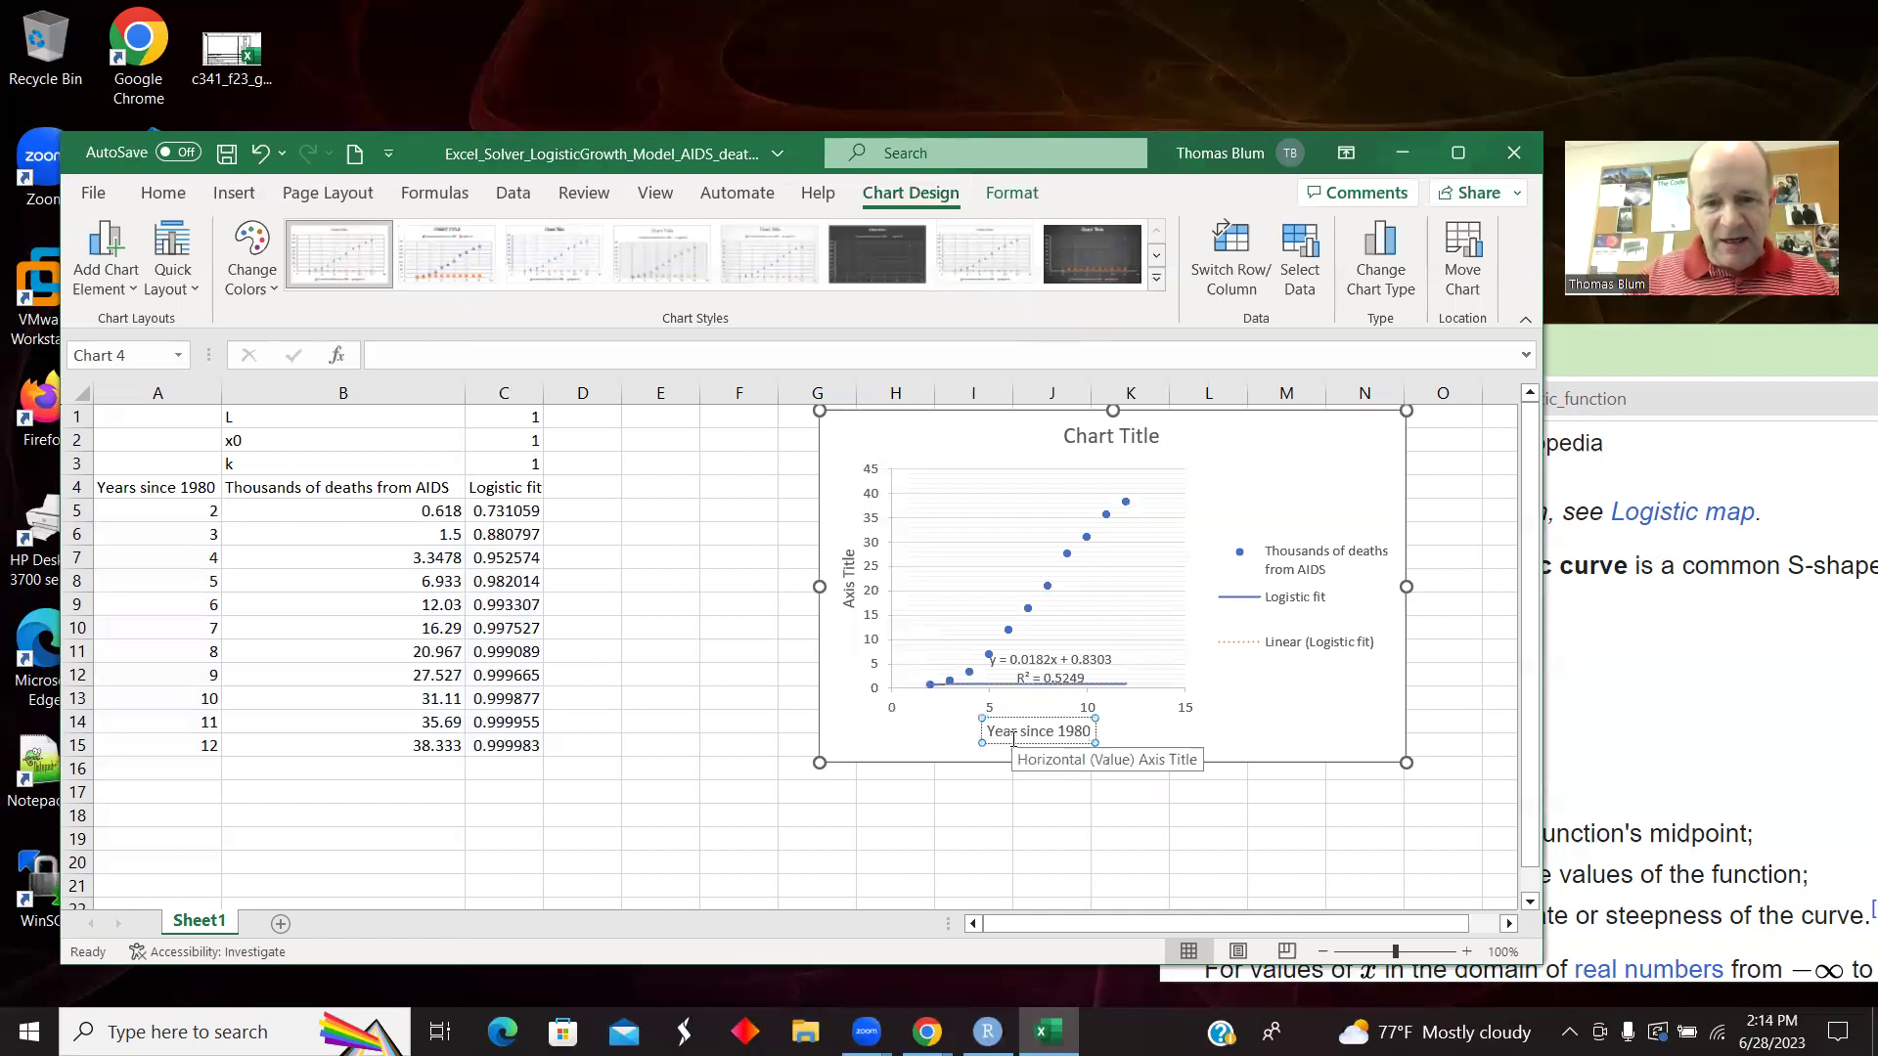
click(849, 590)
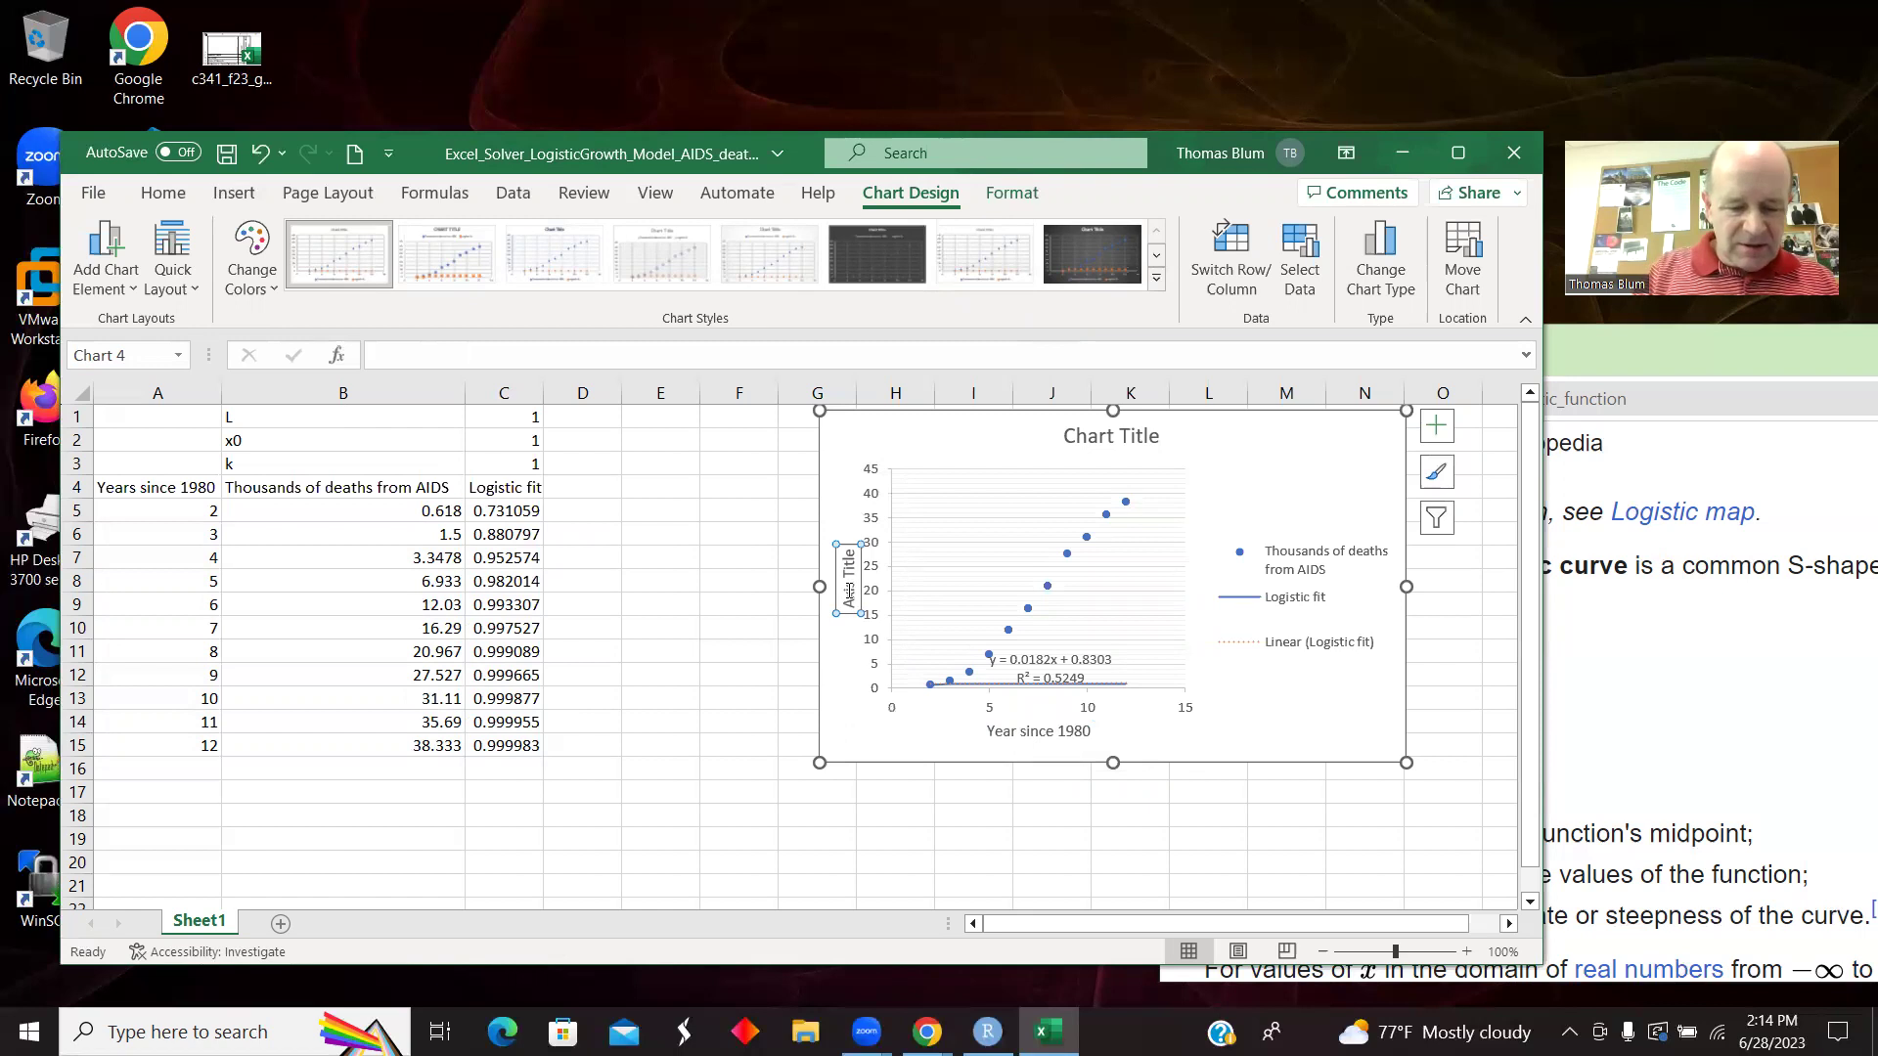
text(Thousands of deaths)
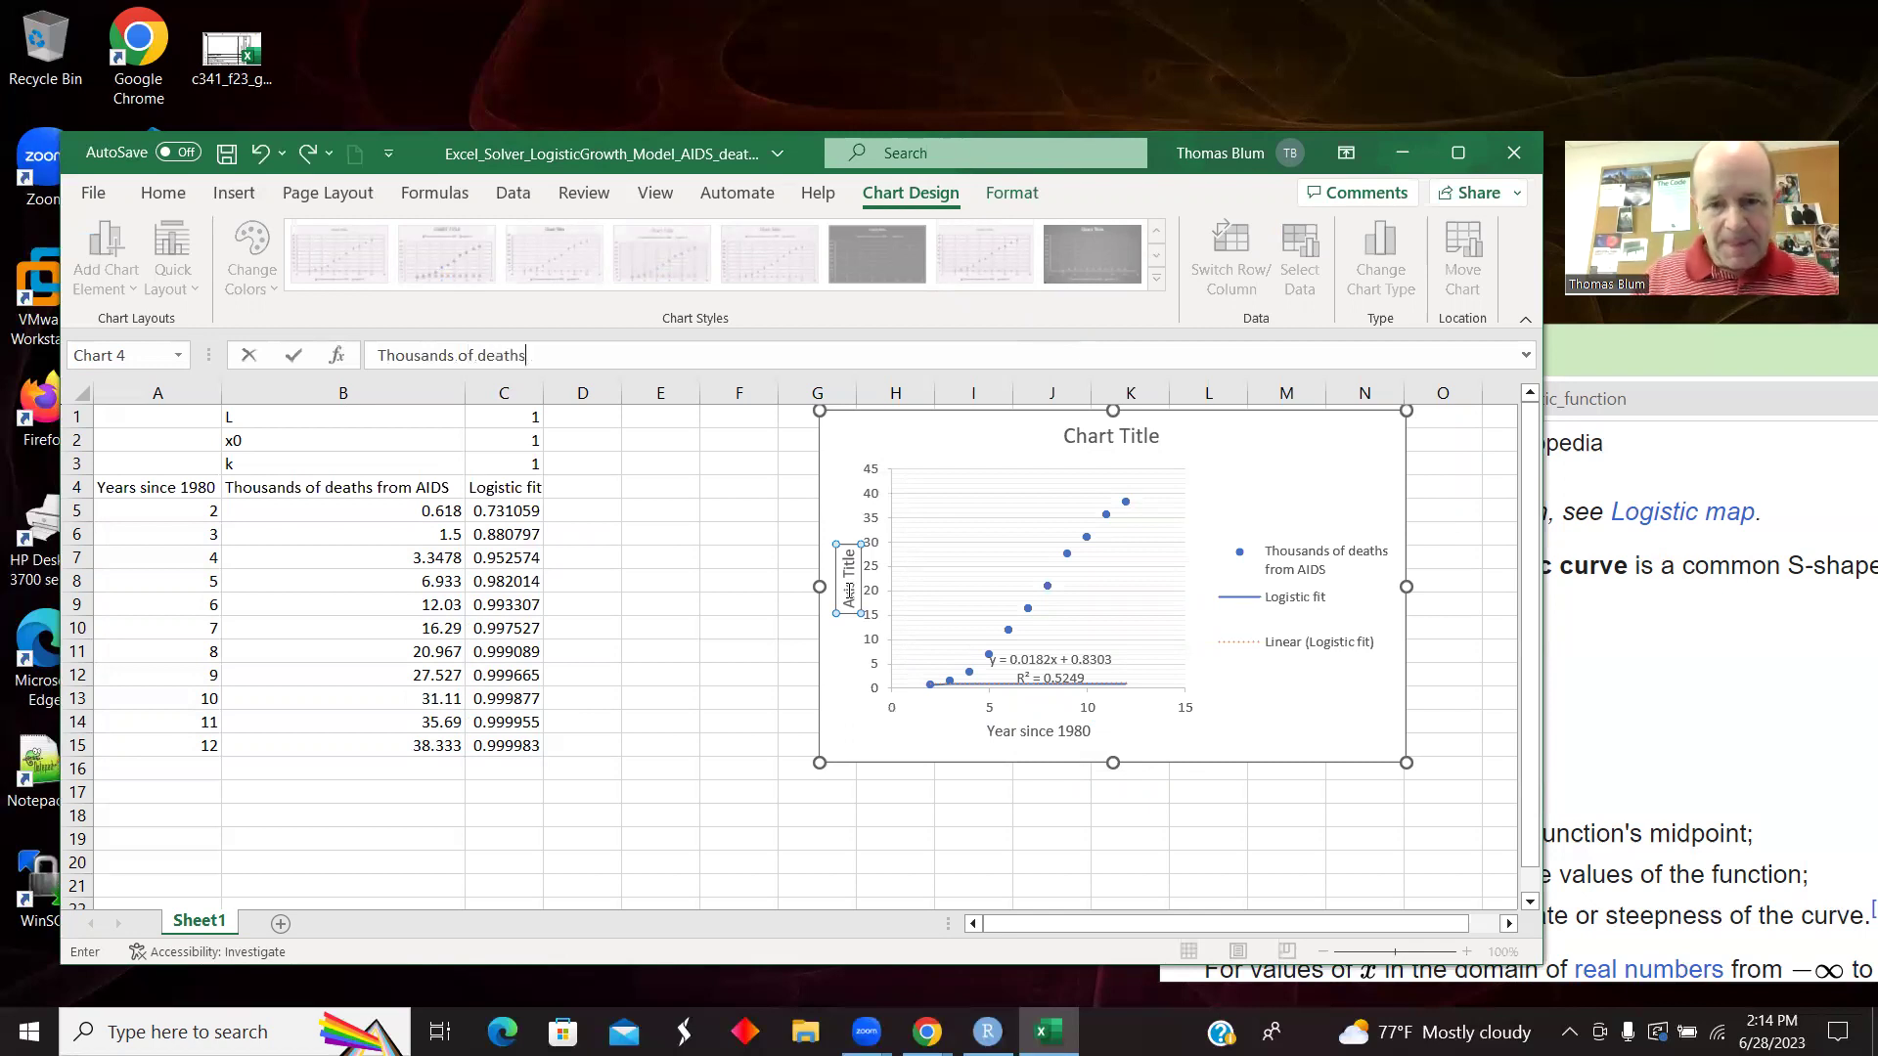
key(Return)
Retitle the chart 'AIDS Deaths'.
click(1135, 432)
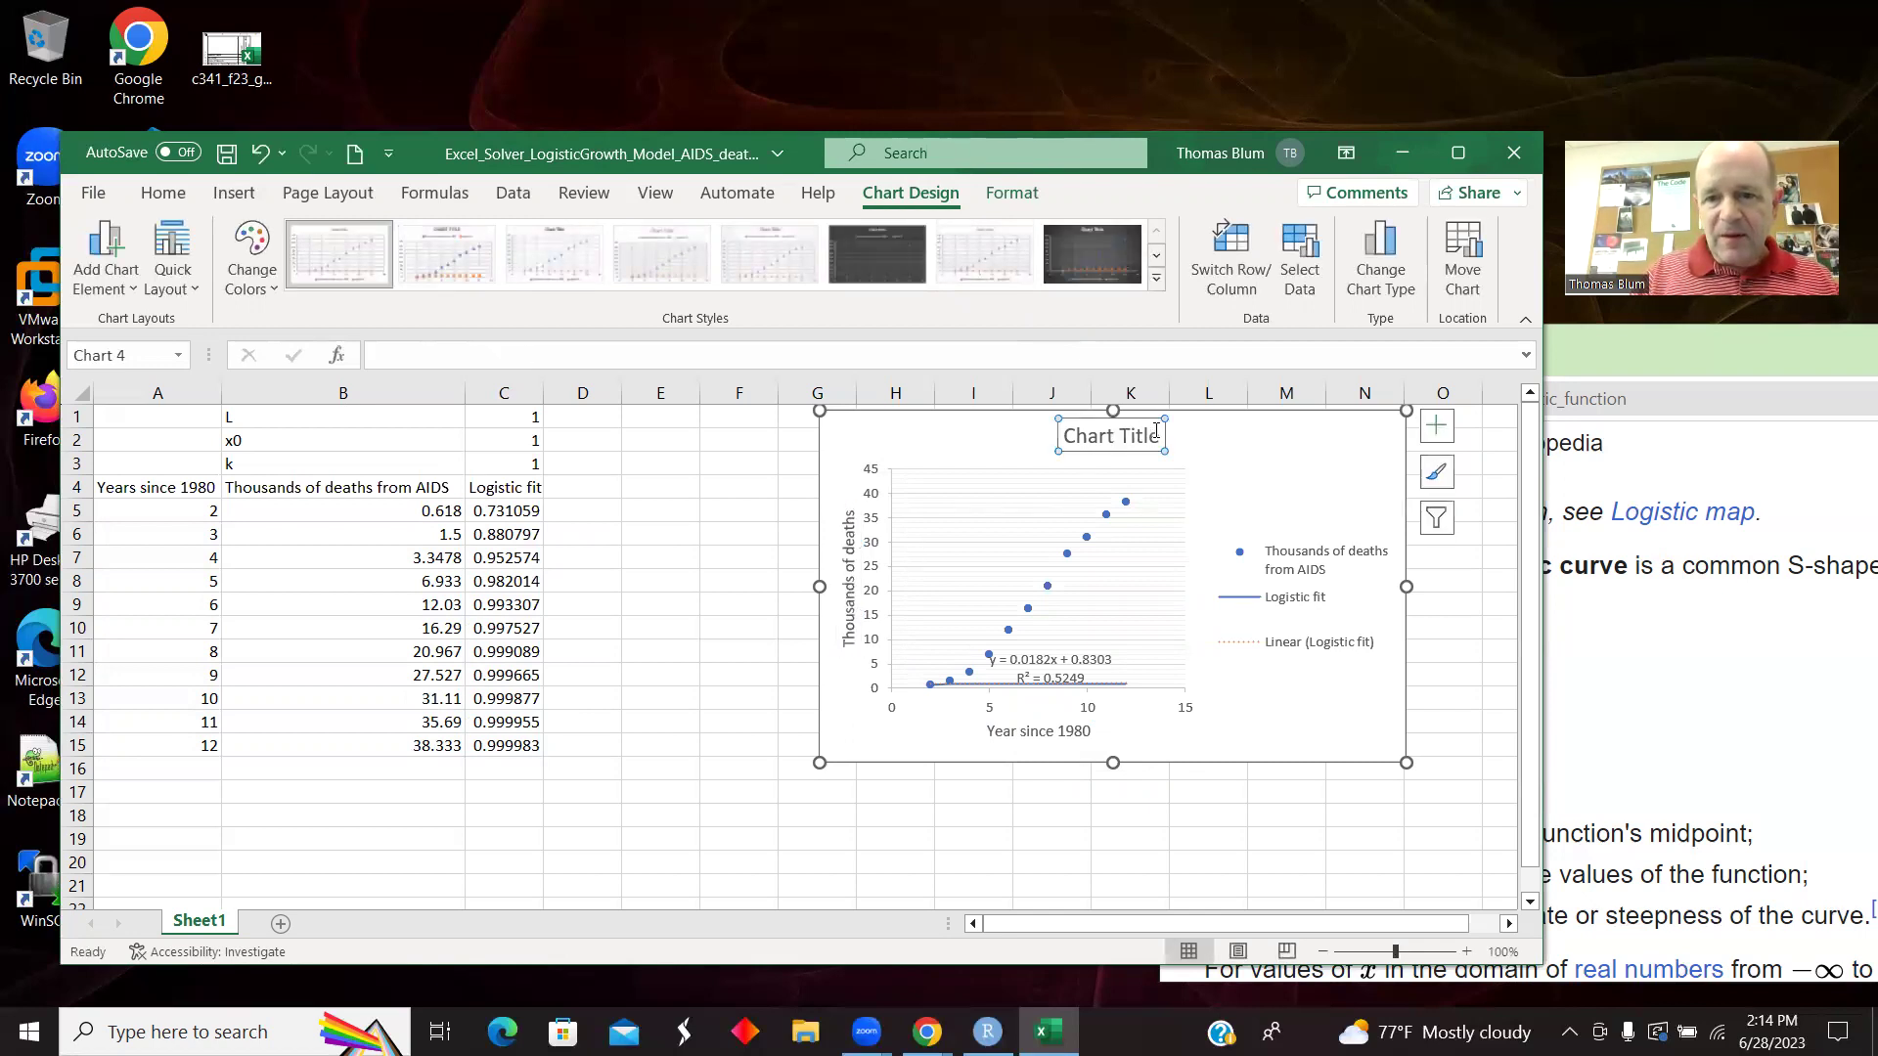
drag(1155, 432, 1064, 436)
text(Al)
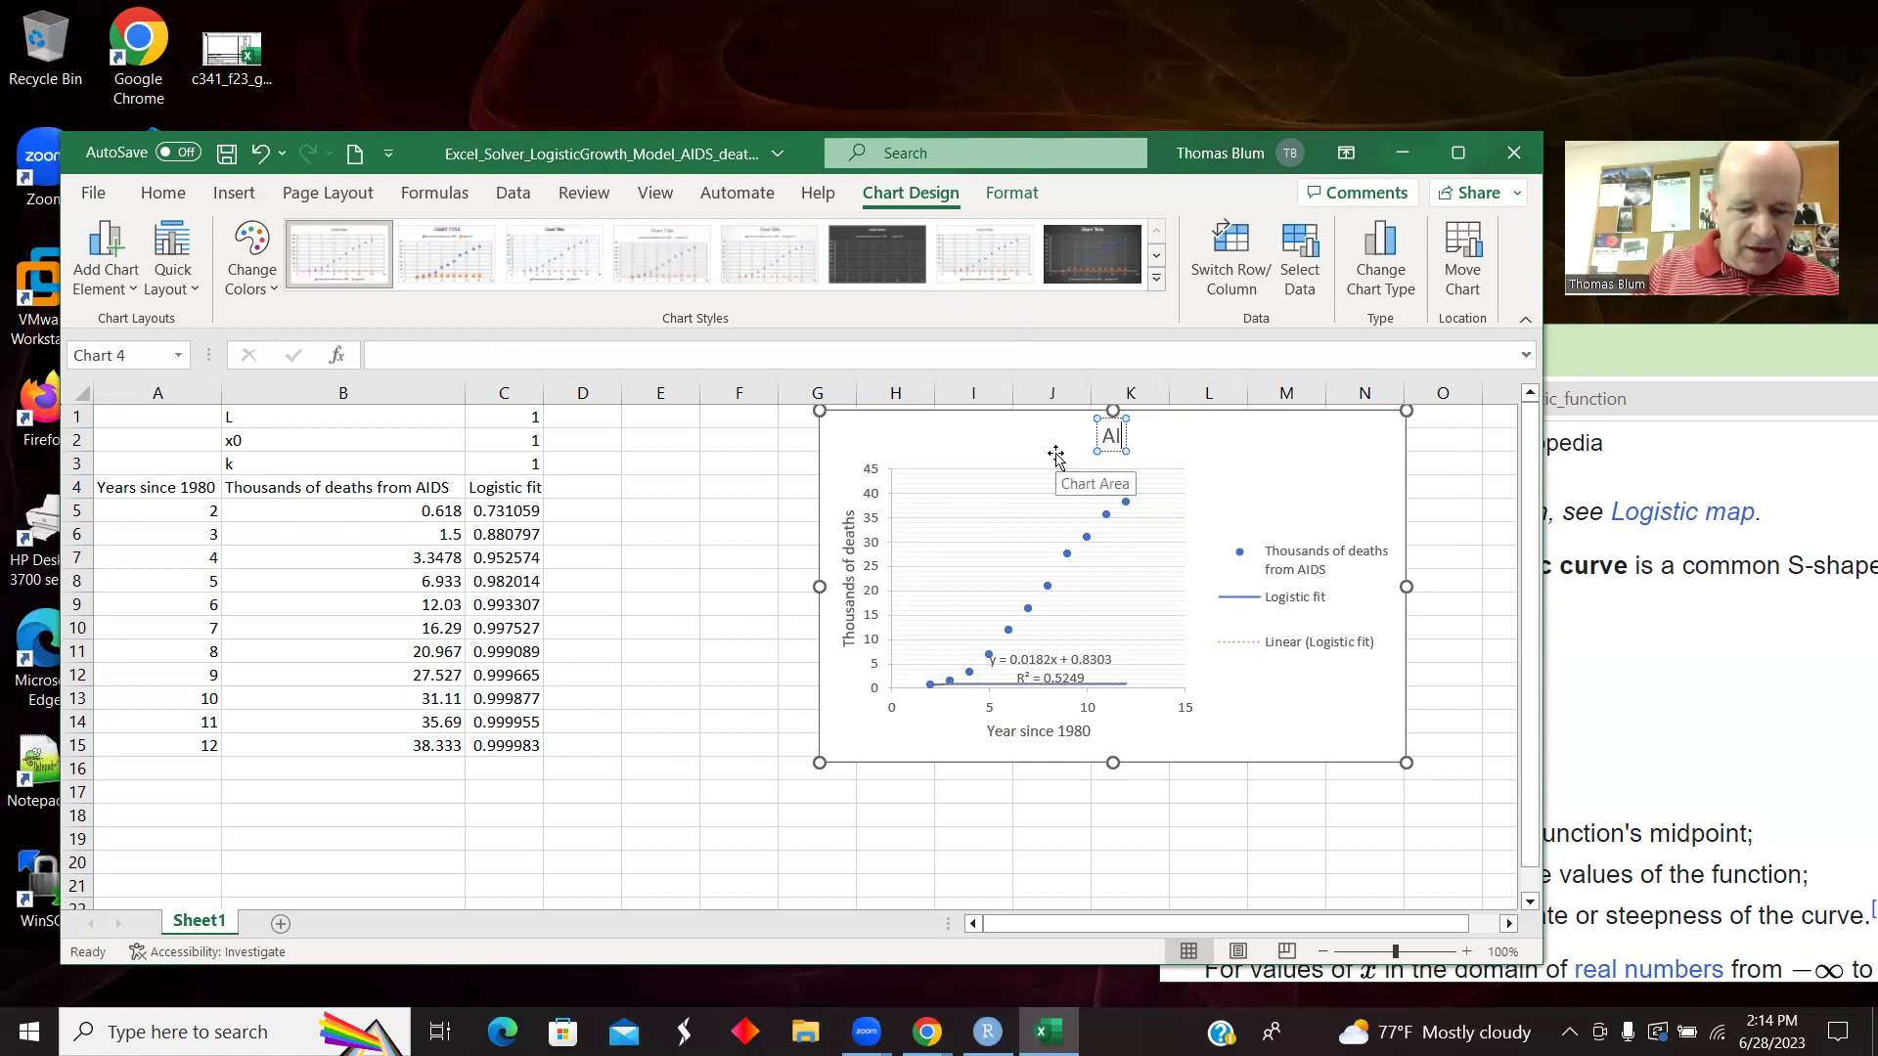
text(DS Deaths)
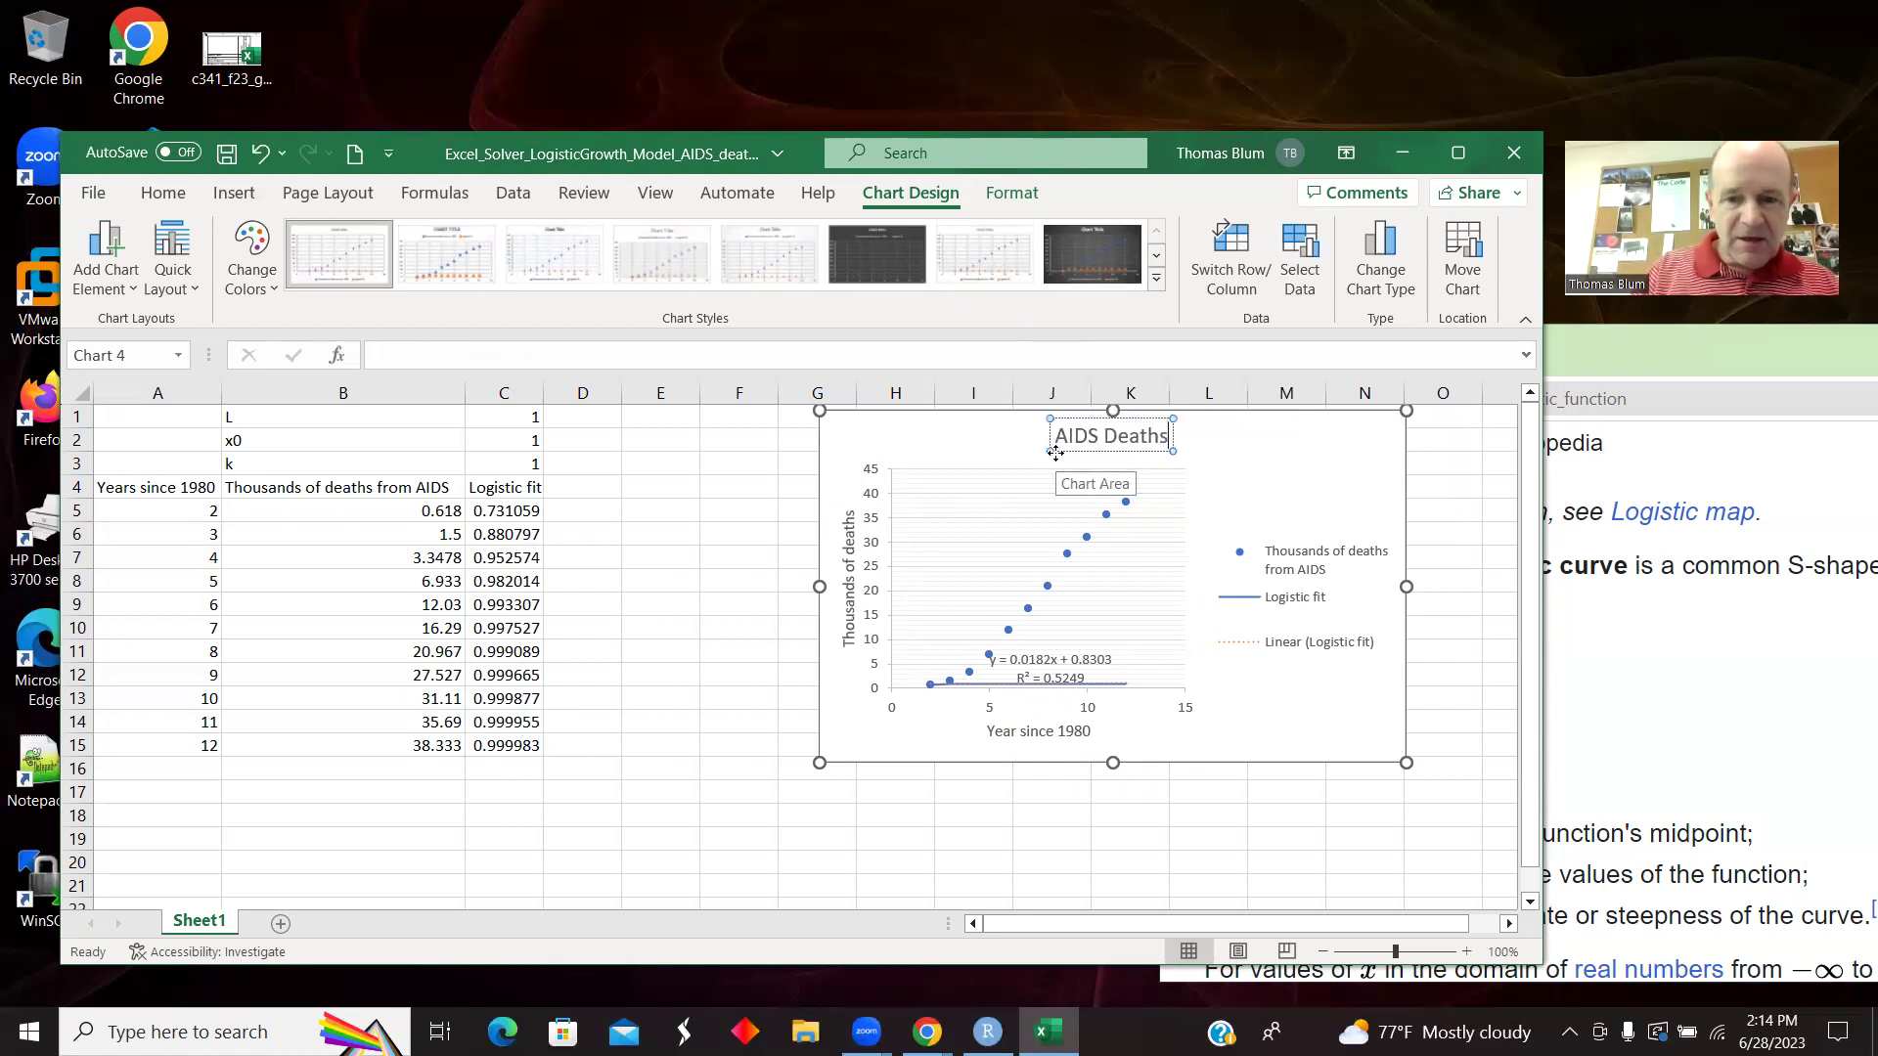
drag(1055, 453, 1056, 456)
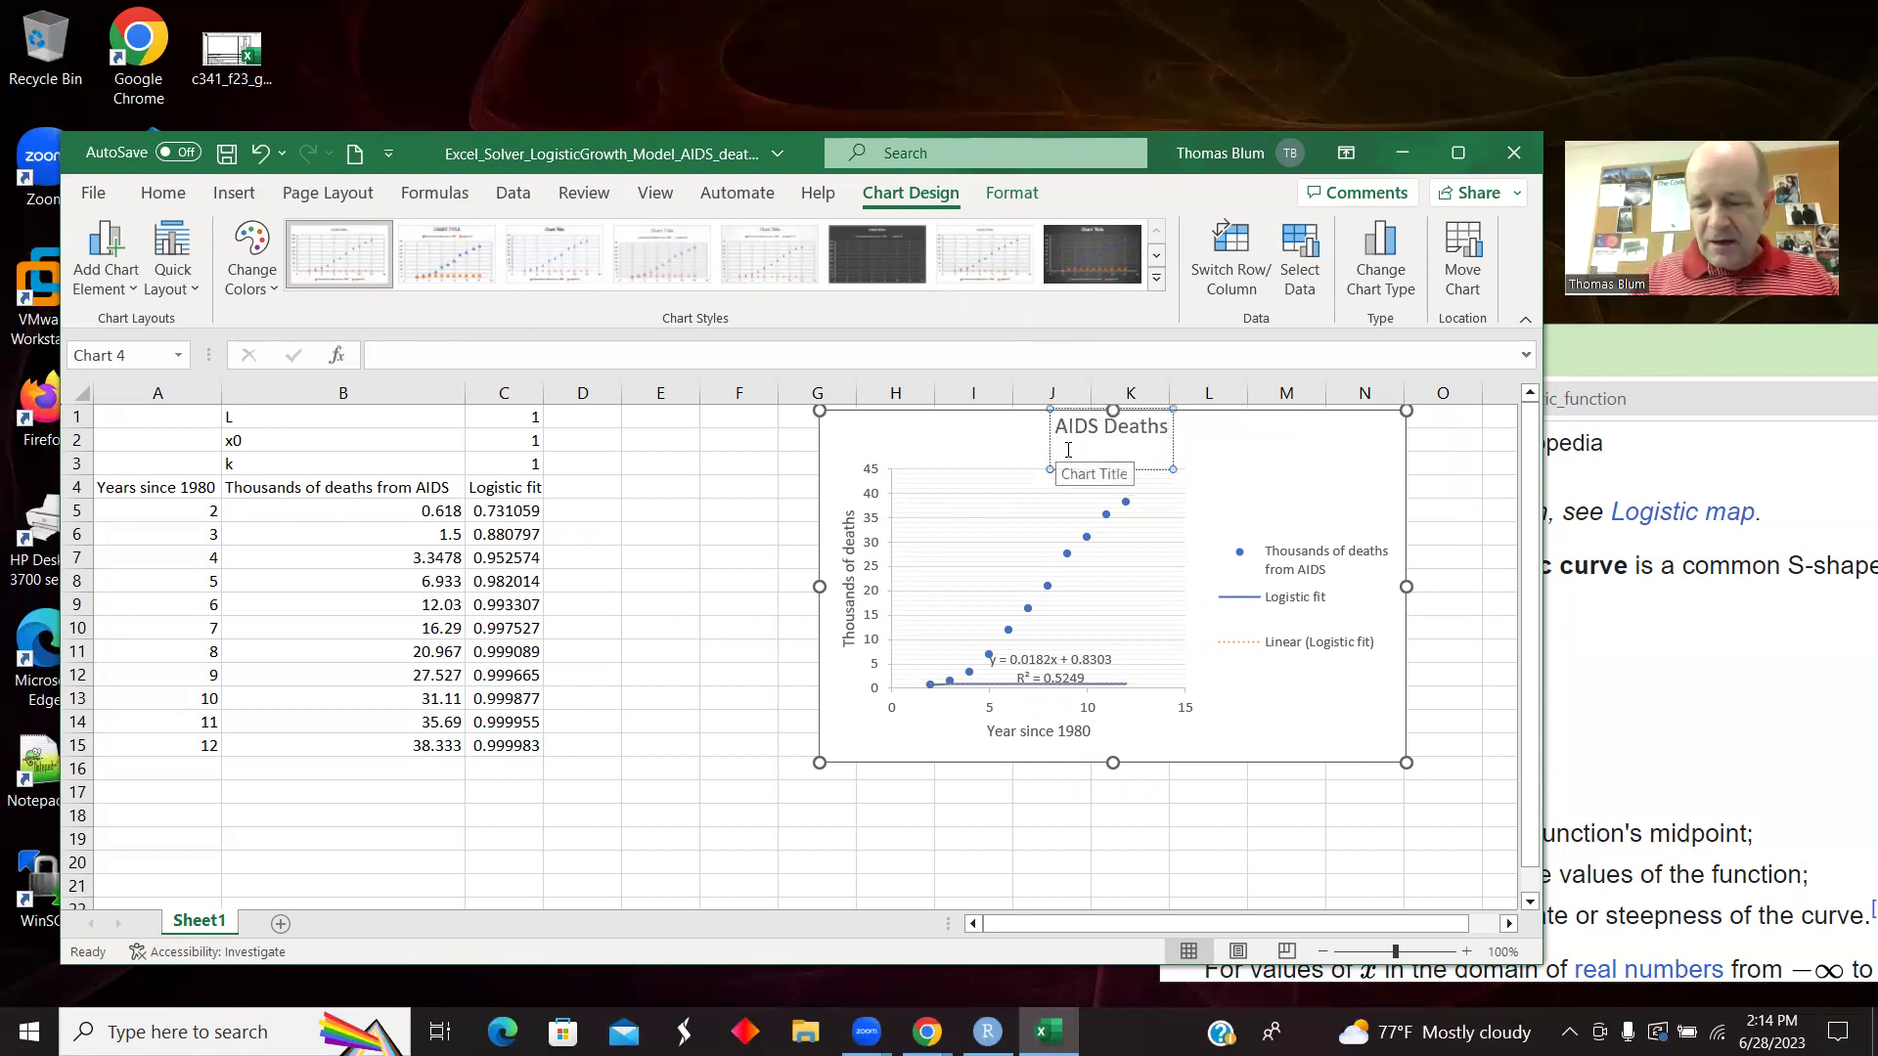
click(1291, 586)
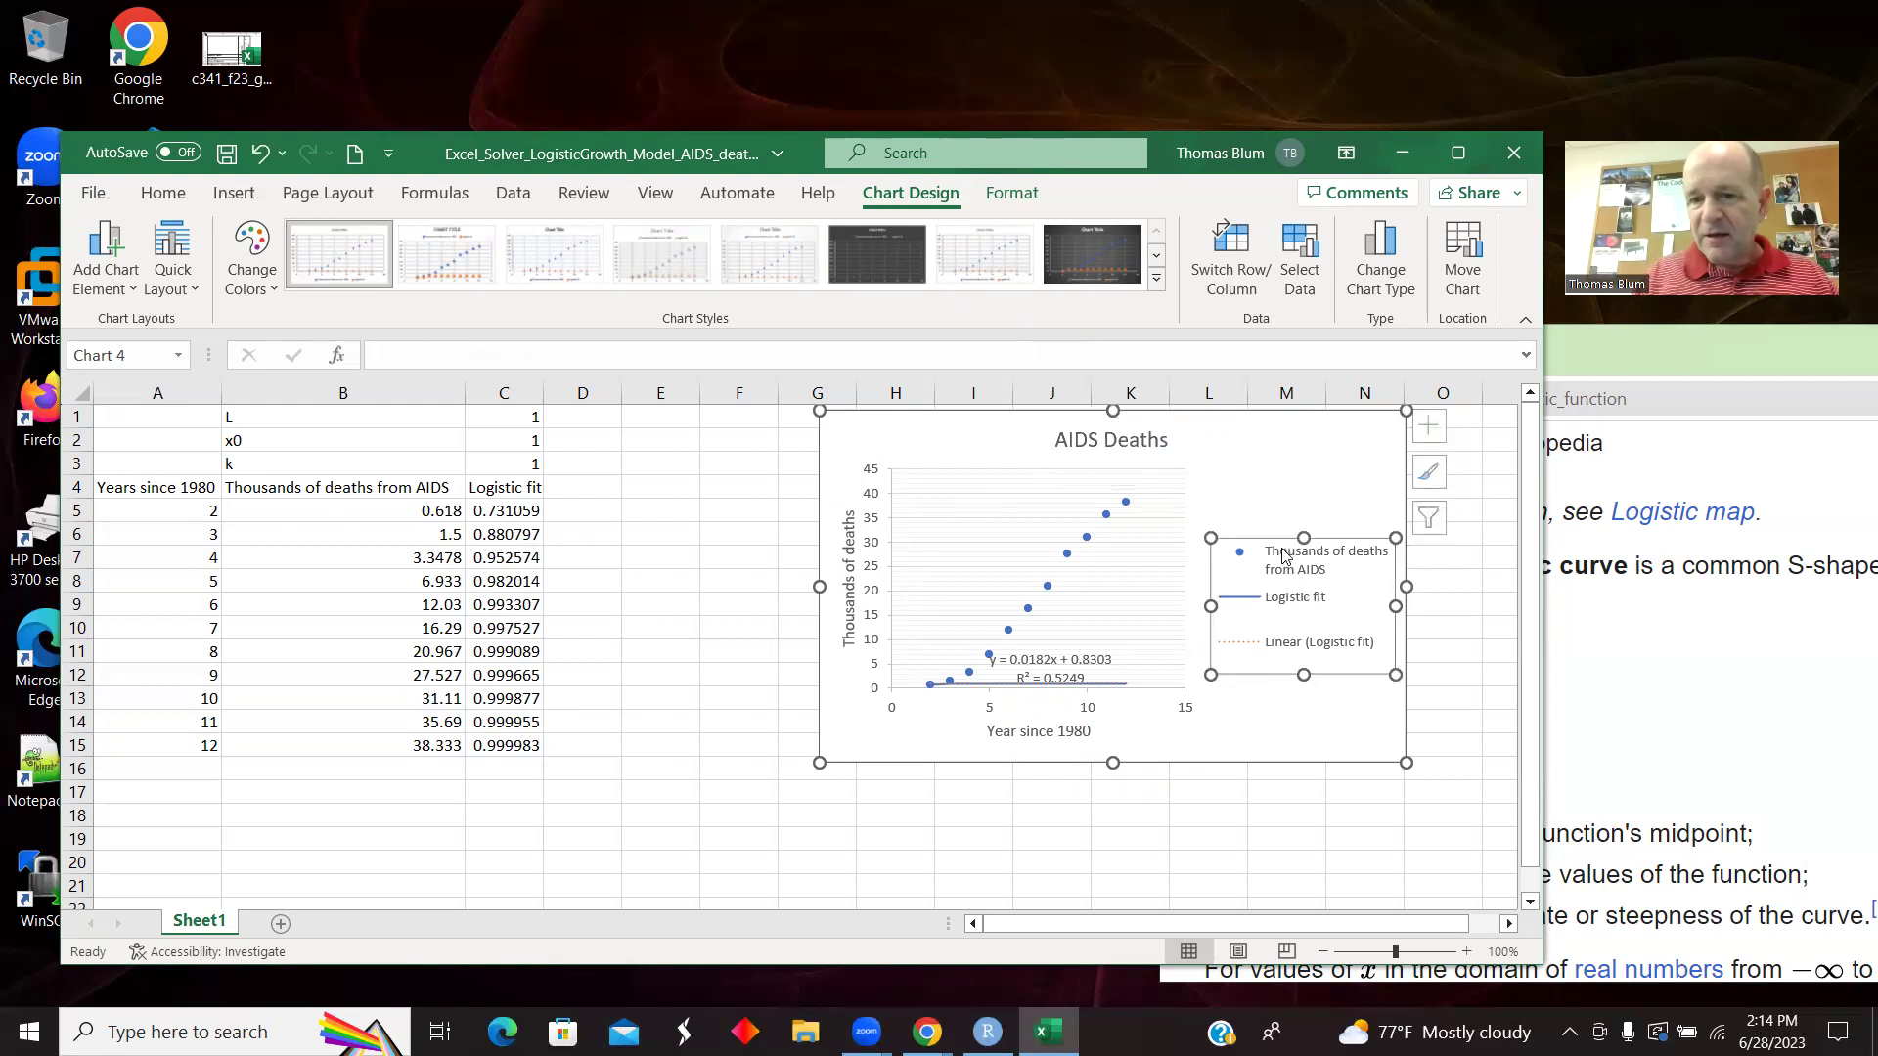
click(1218, 724)
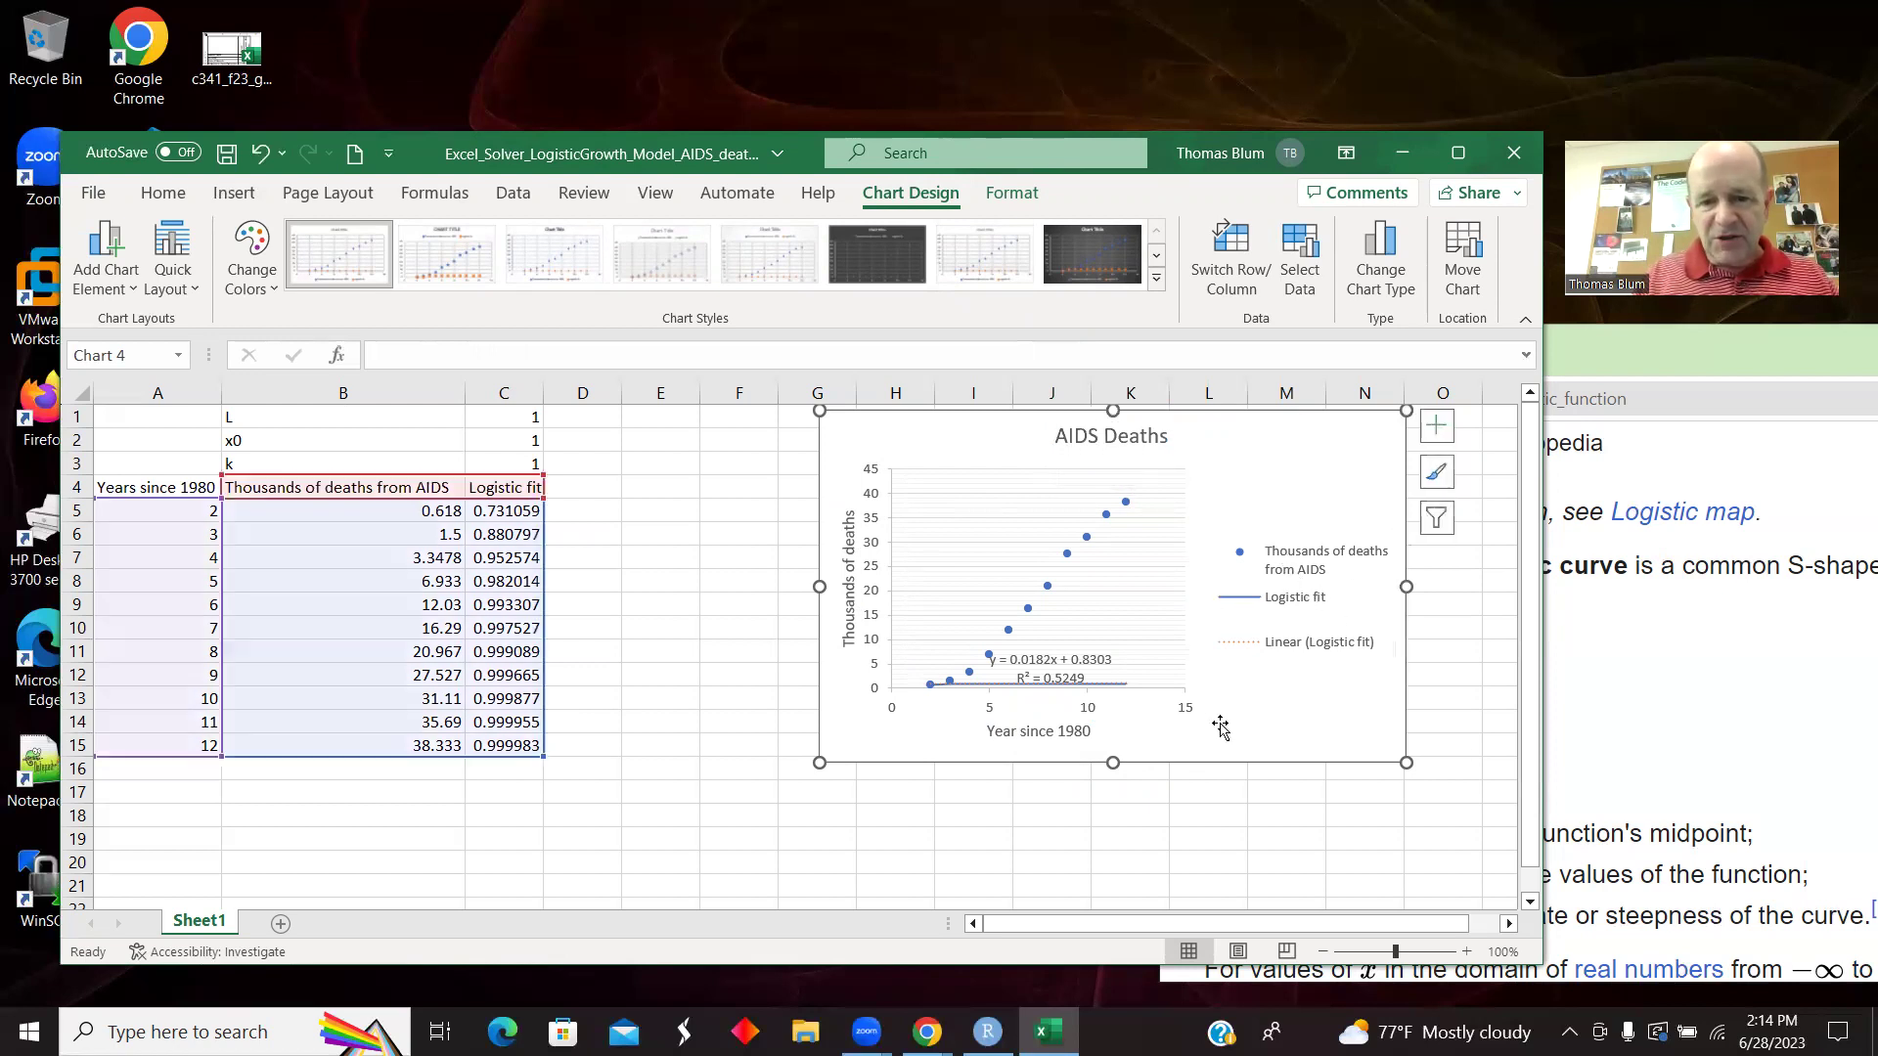
Set L in C1 to 40 and delete the chart's linear trendline and its equation.
click(504, 440)
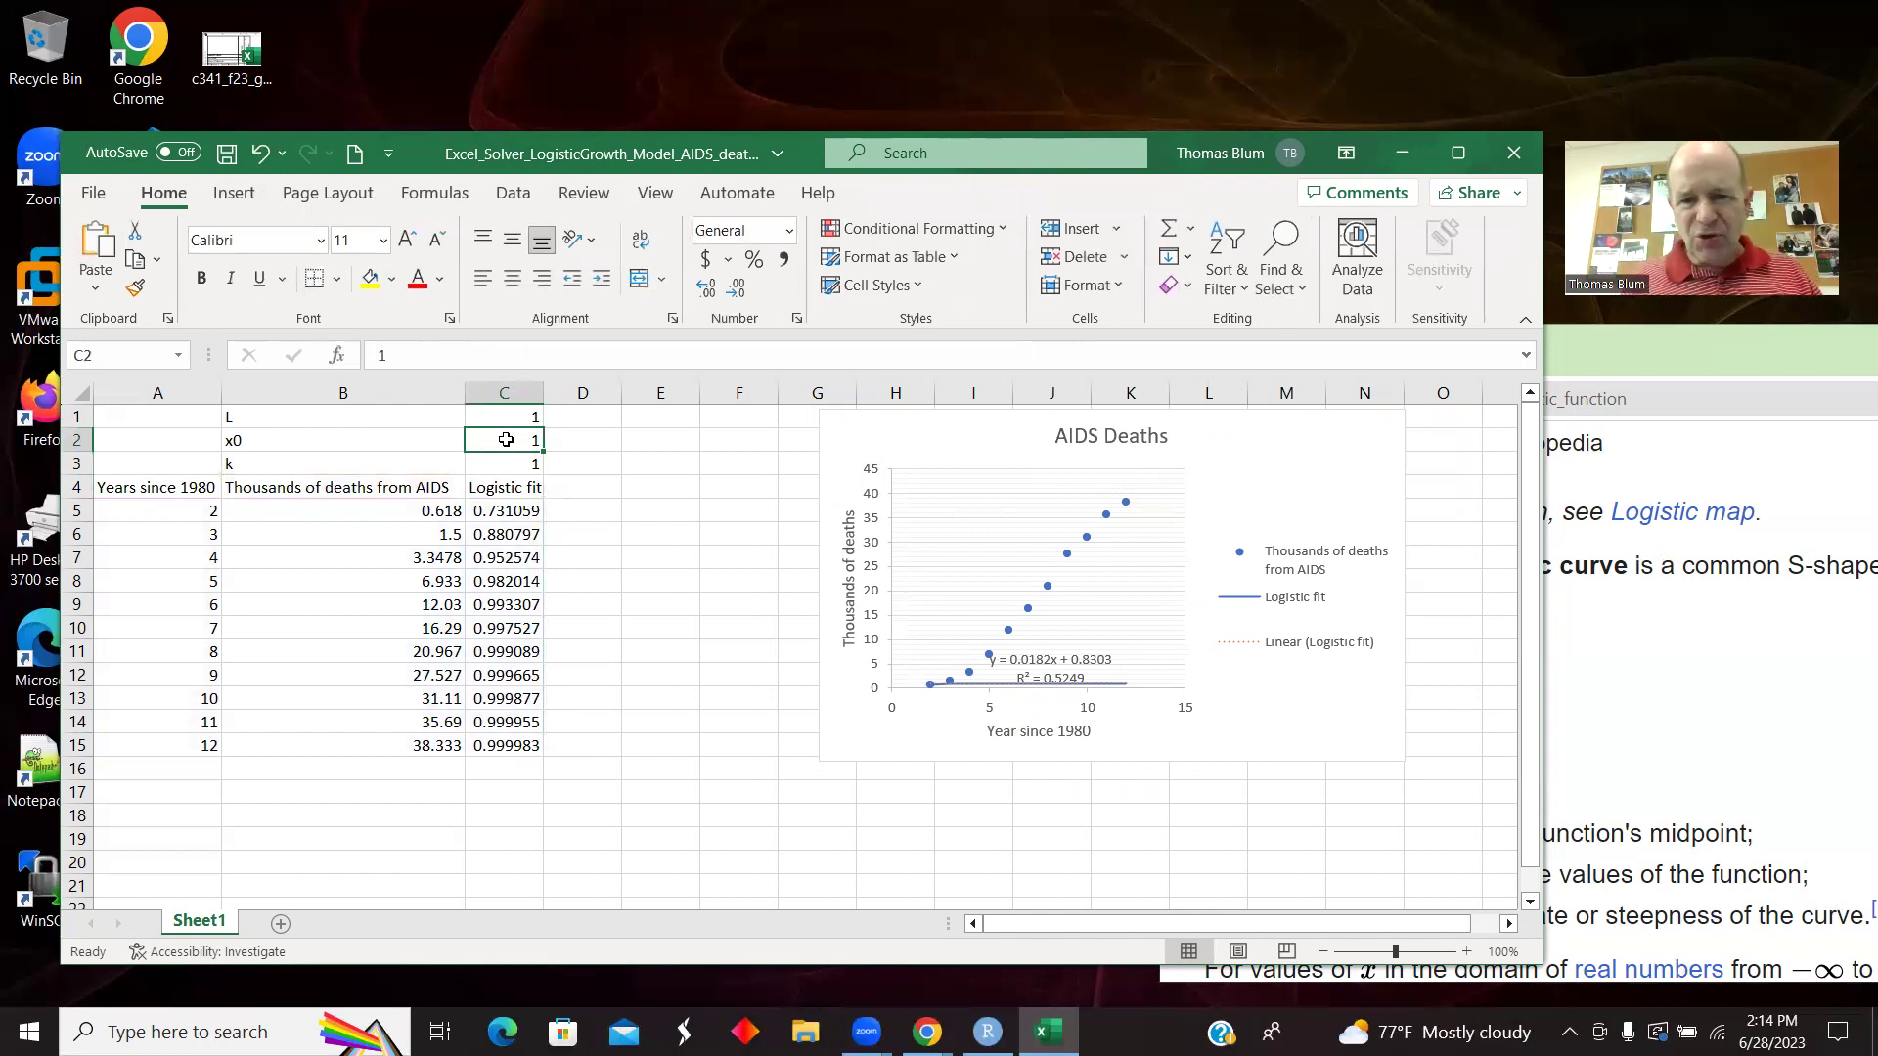
key(Up)
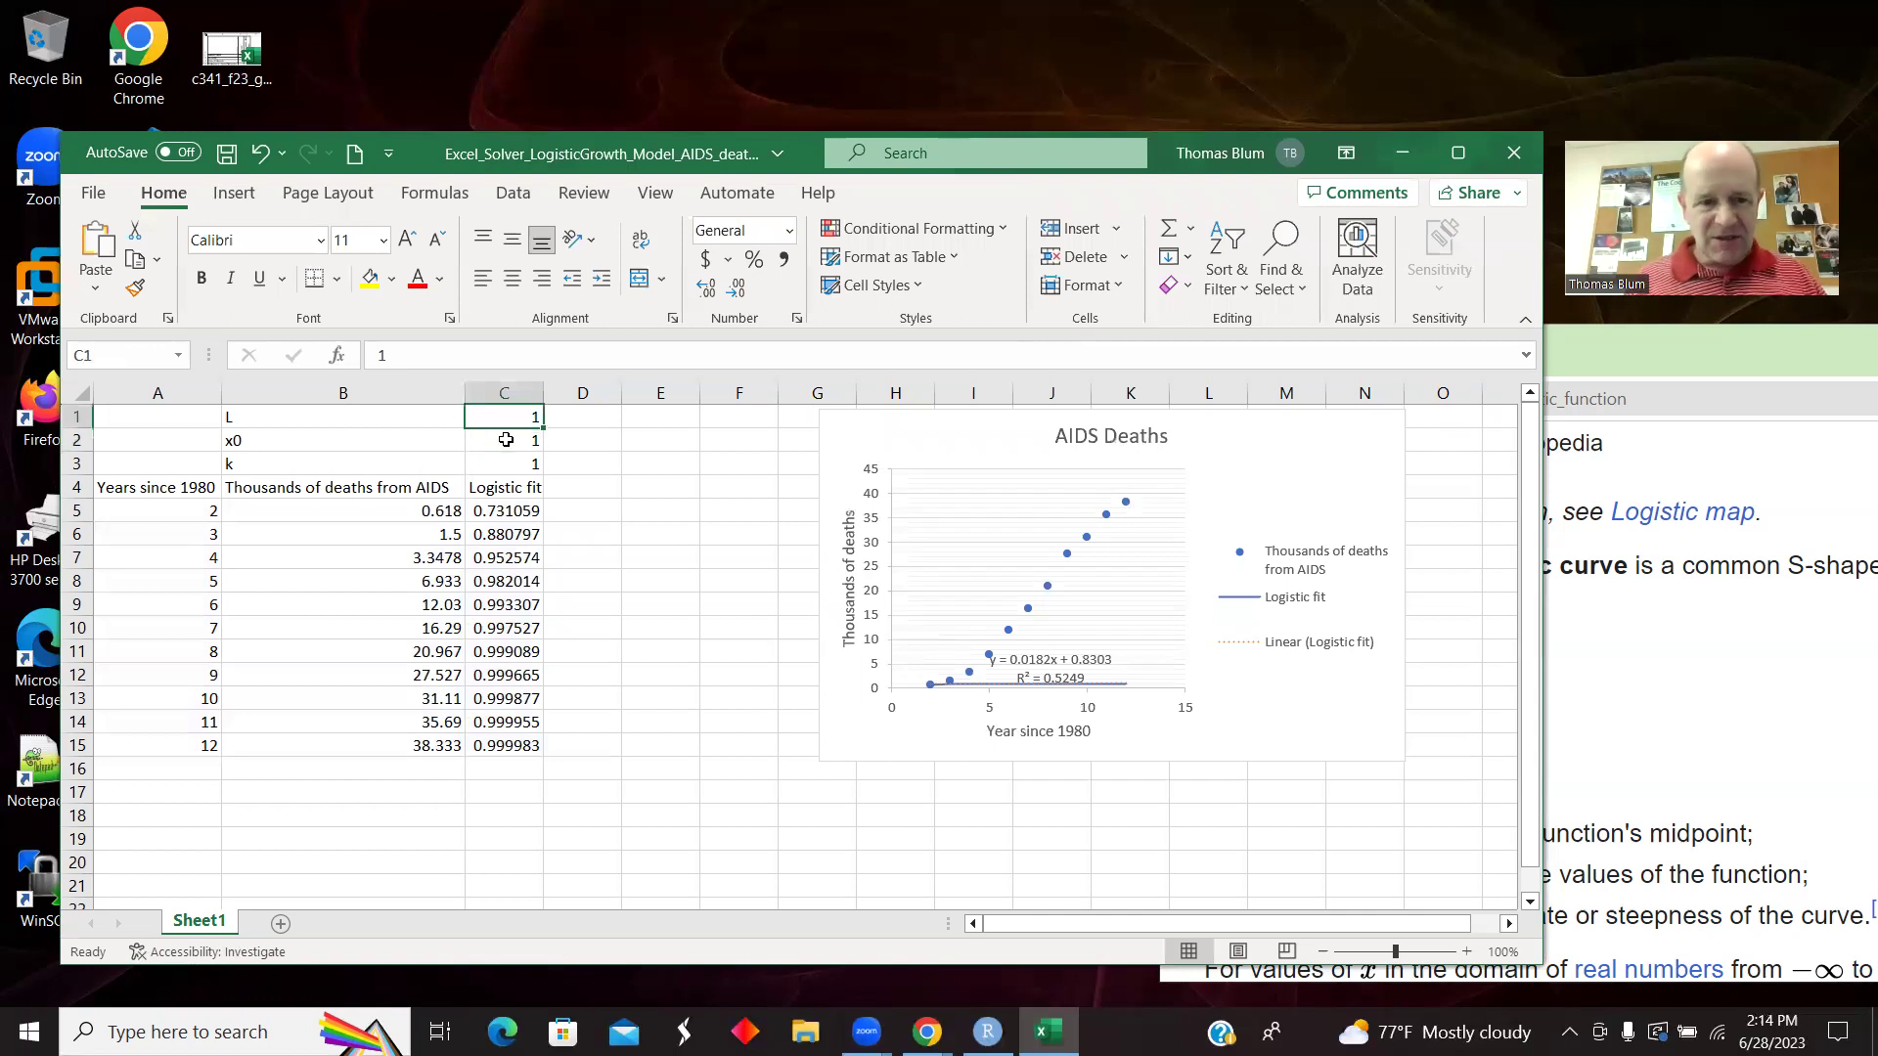
text(40)
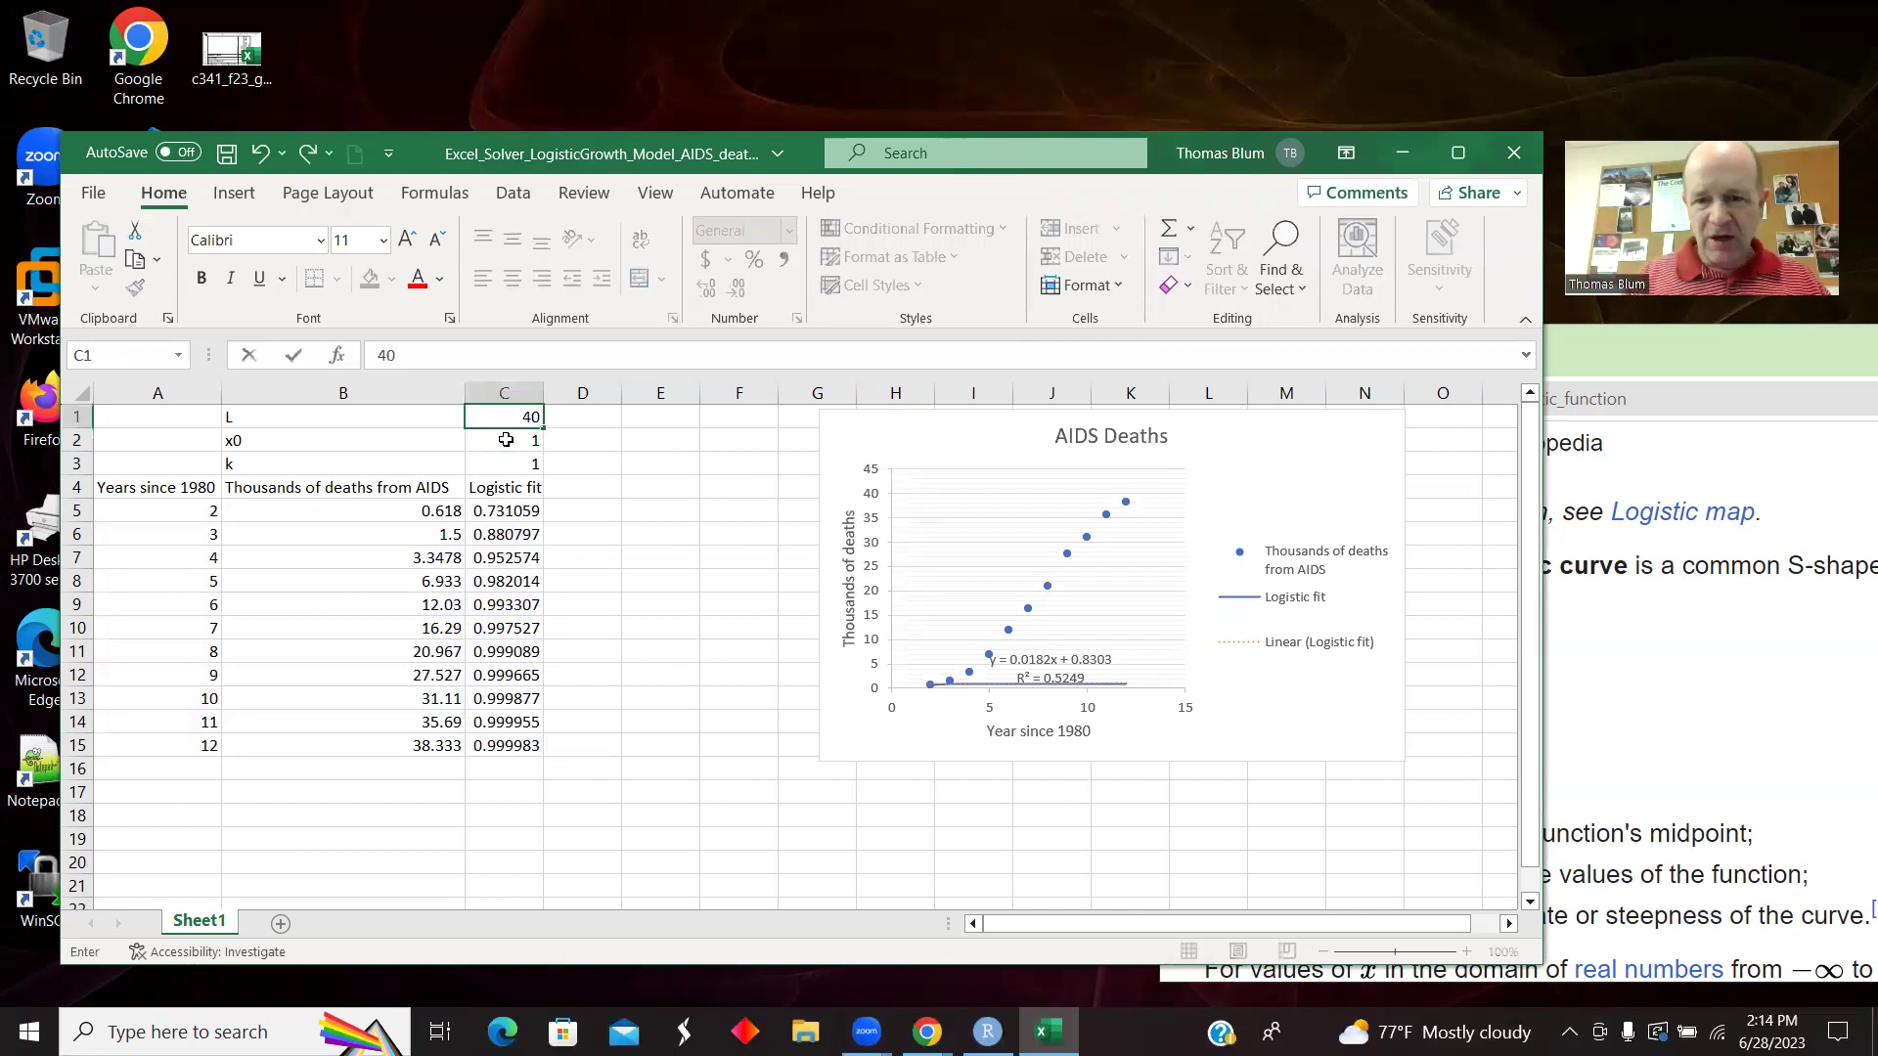
key(Tab)
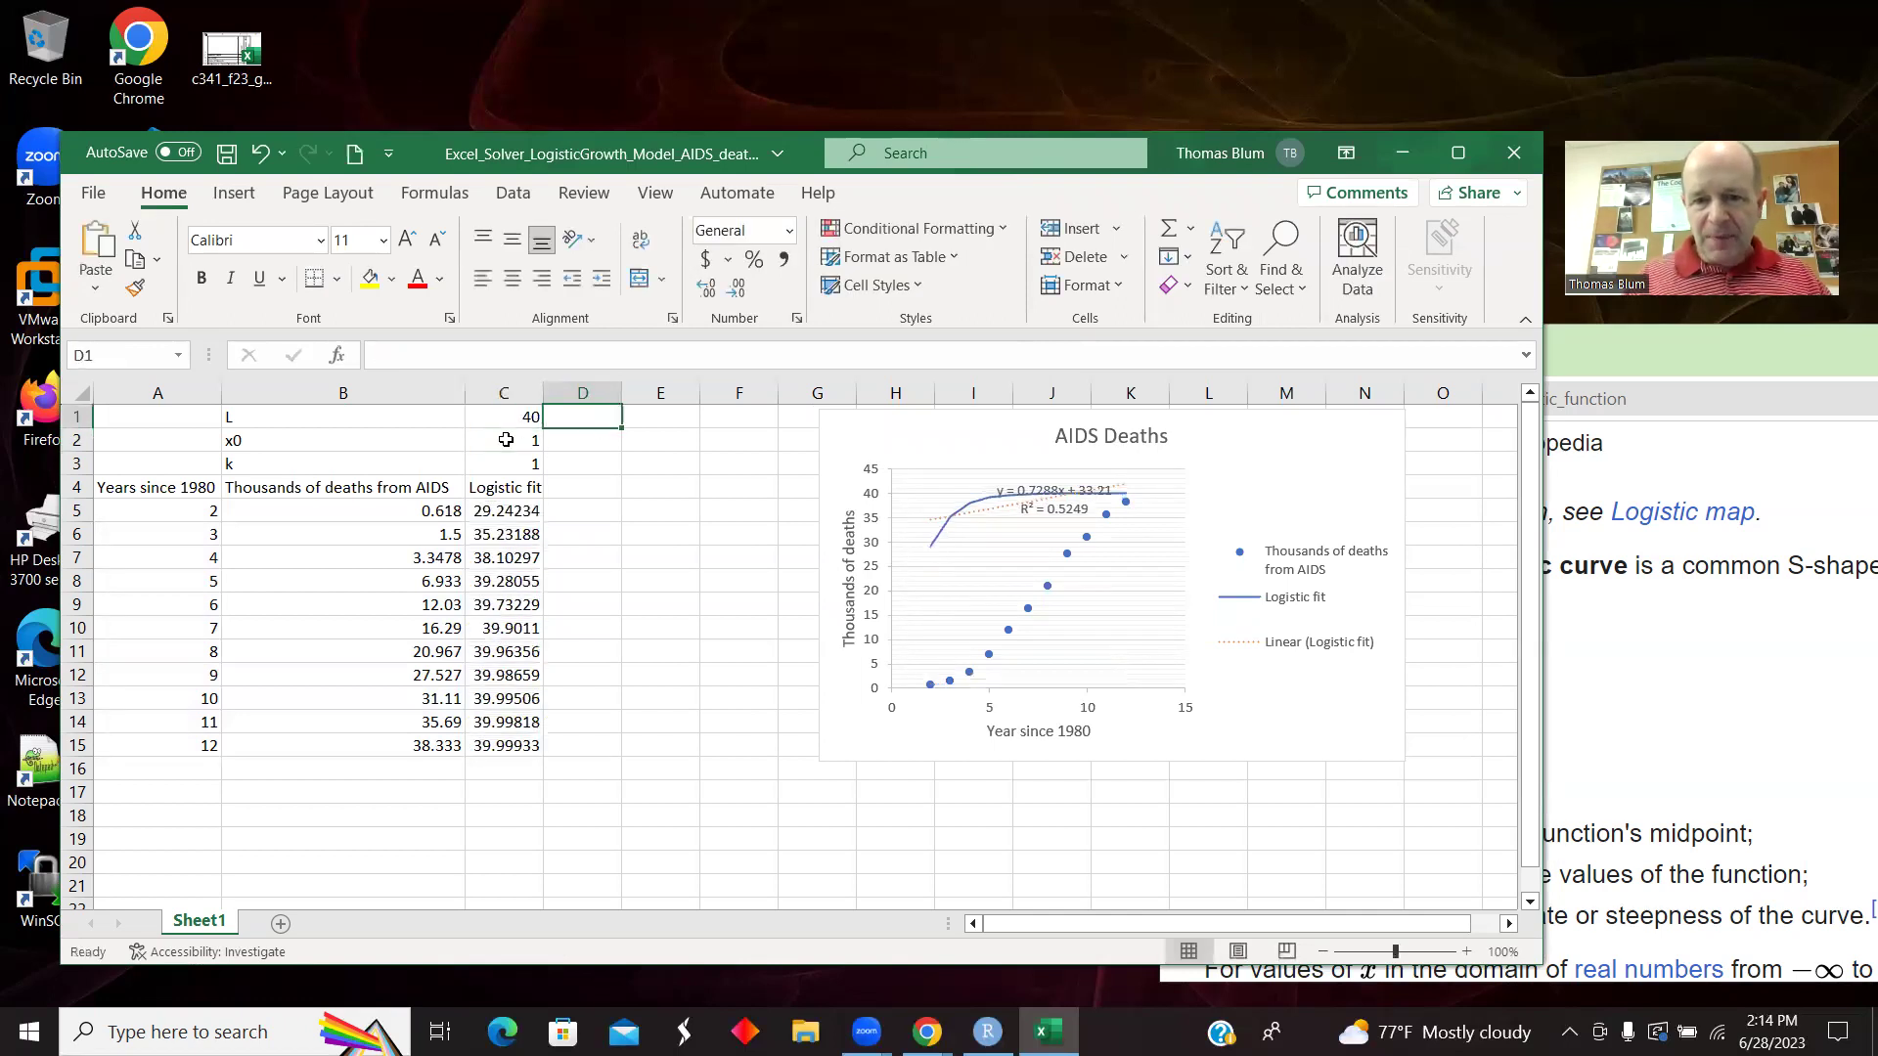
click(987, 515)
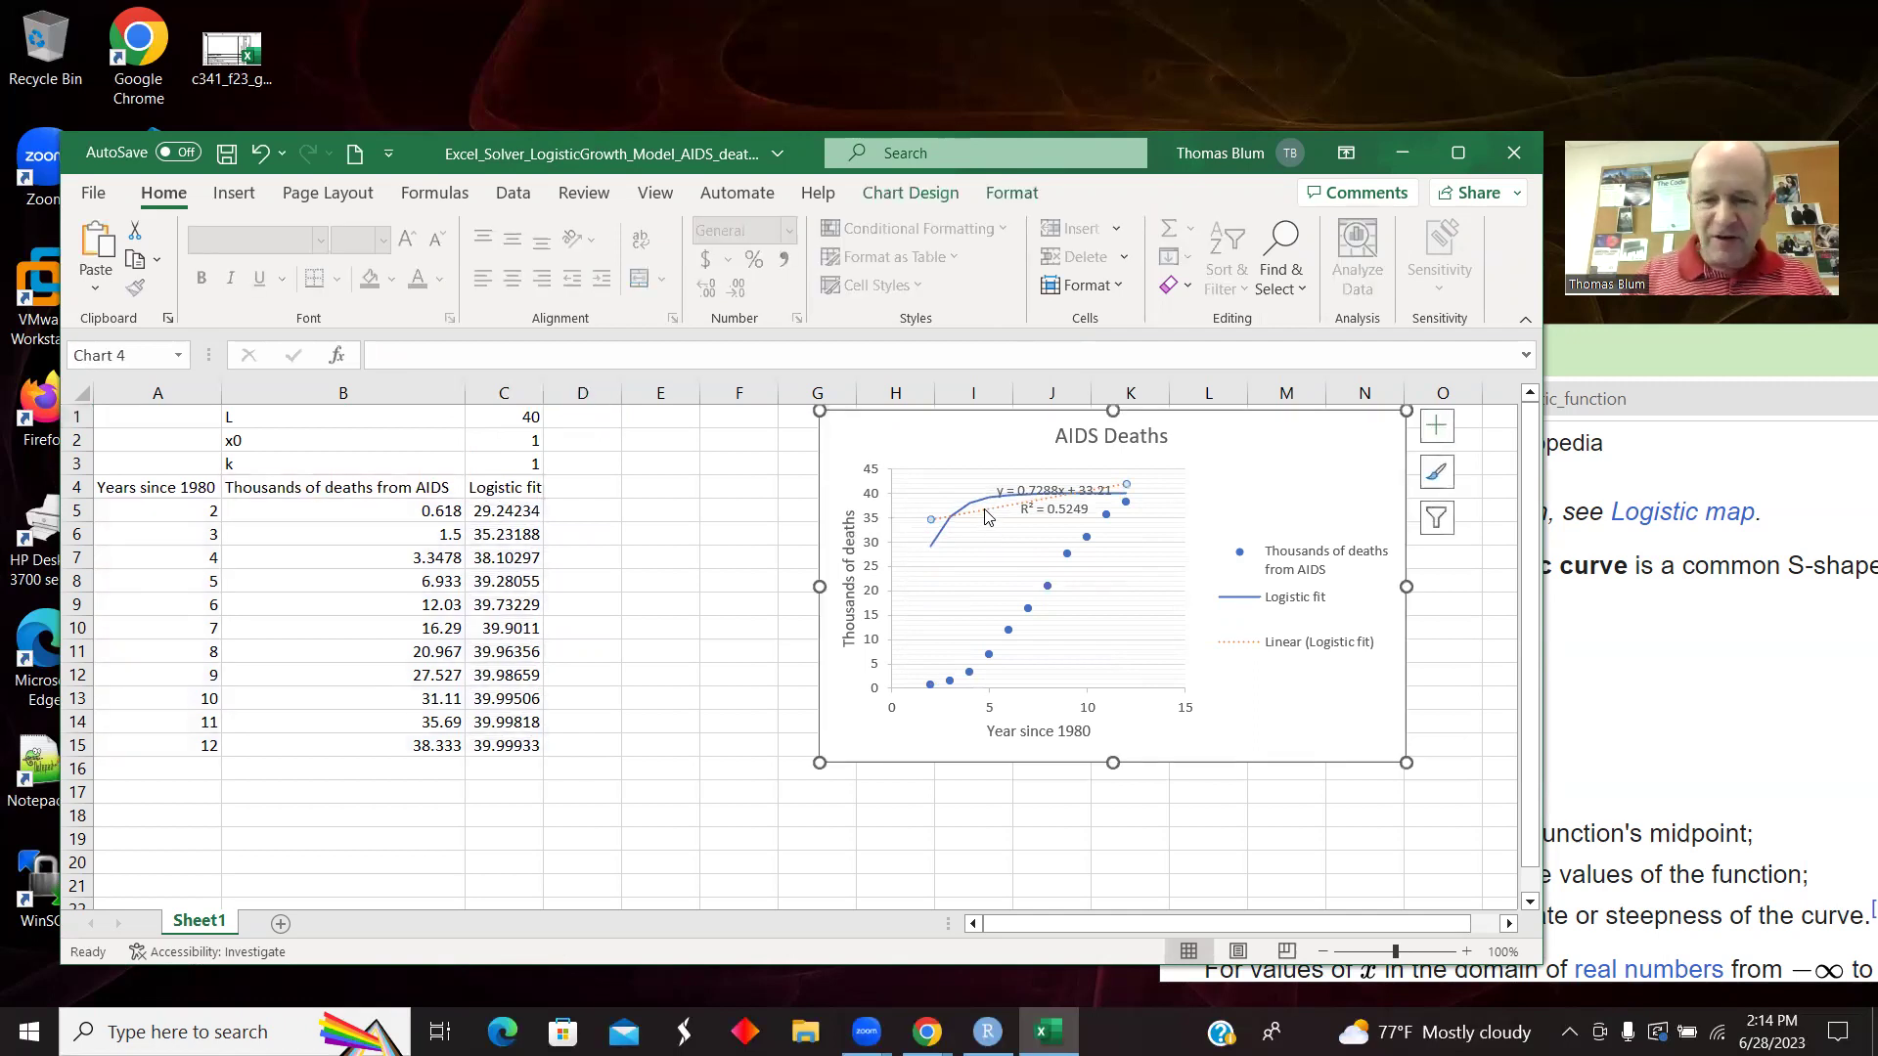
key(Delete)
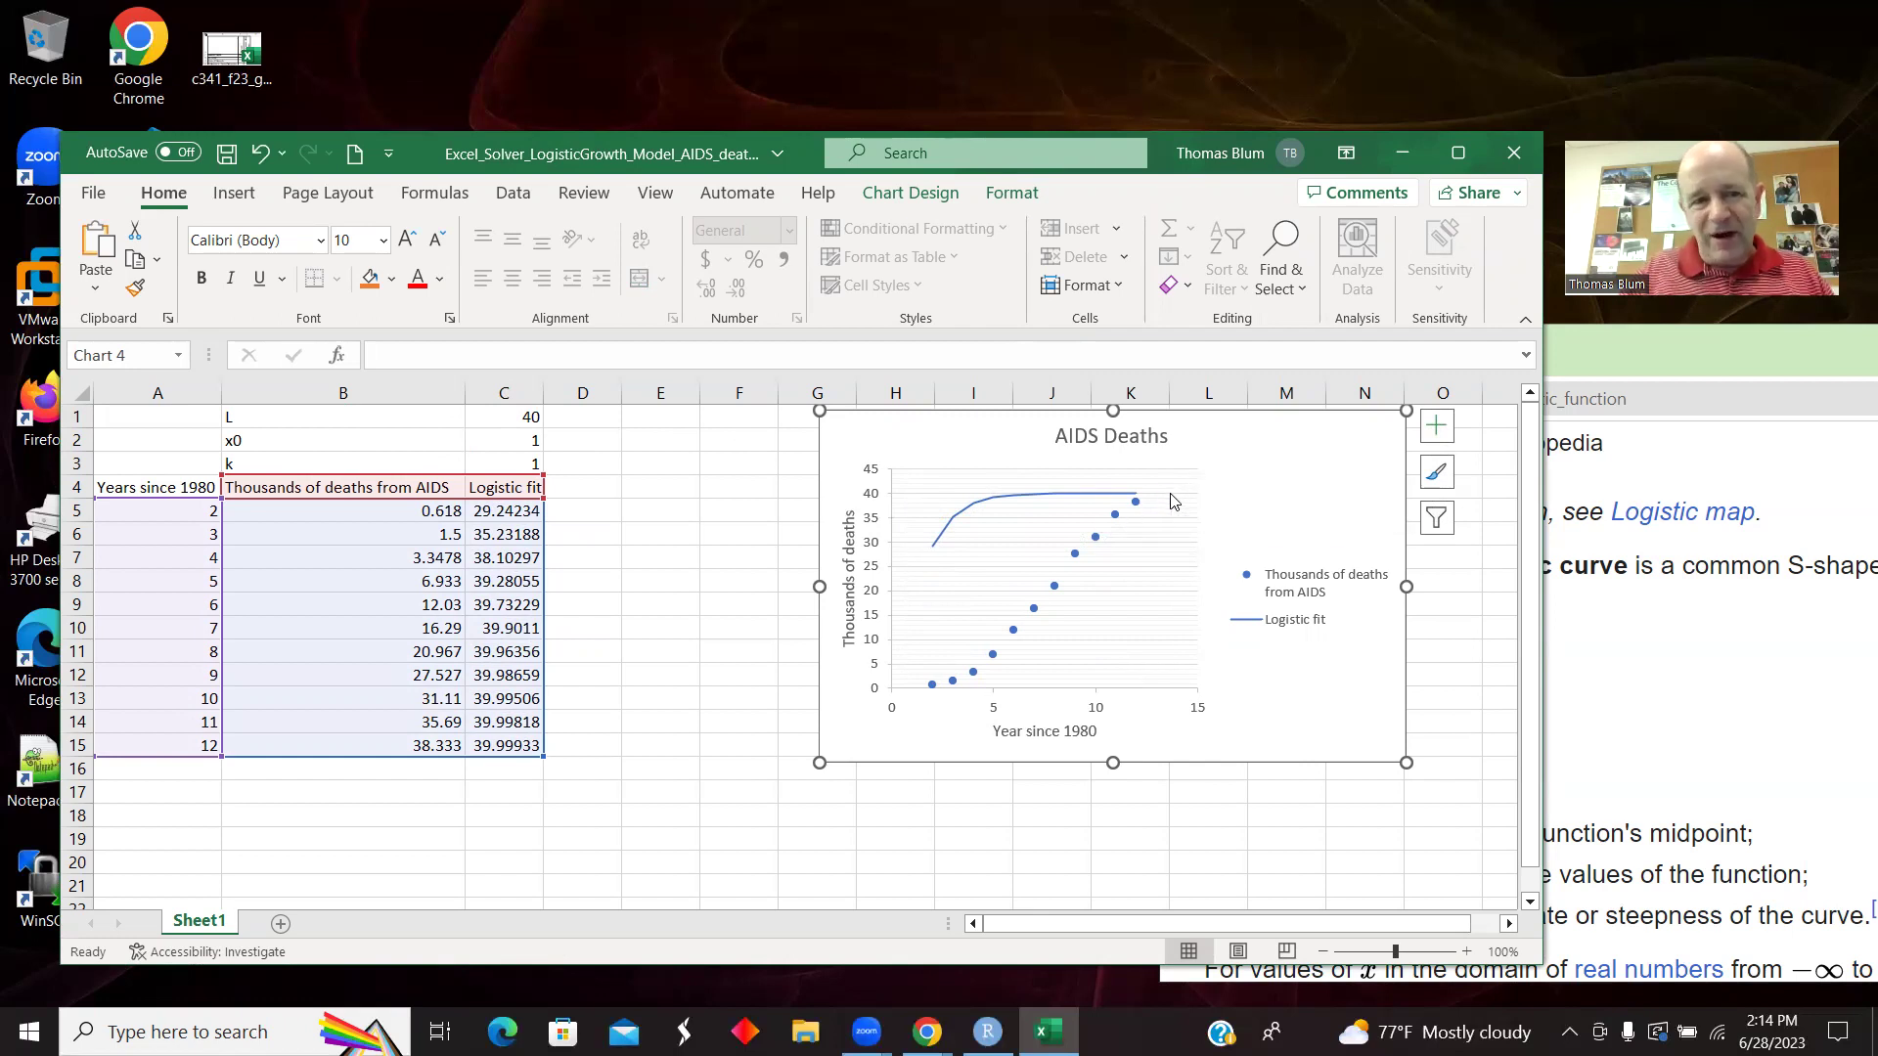
Set x0 in C2 to 8 and k in C3 to 0.5.
click(511, 440)
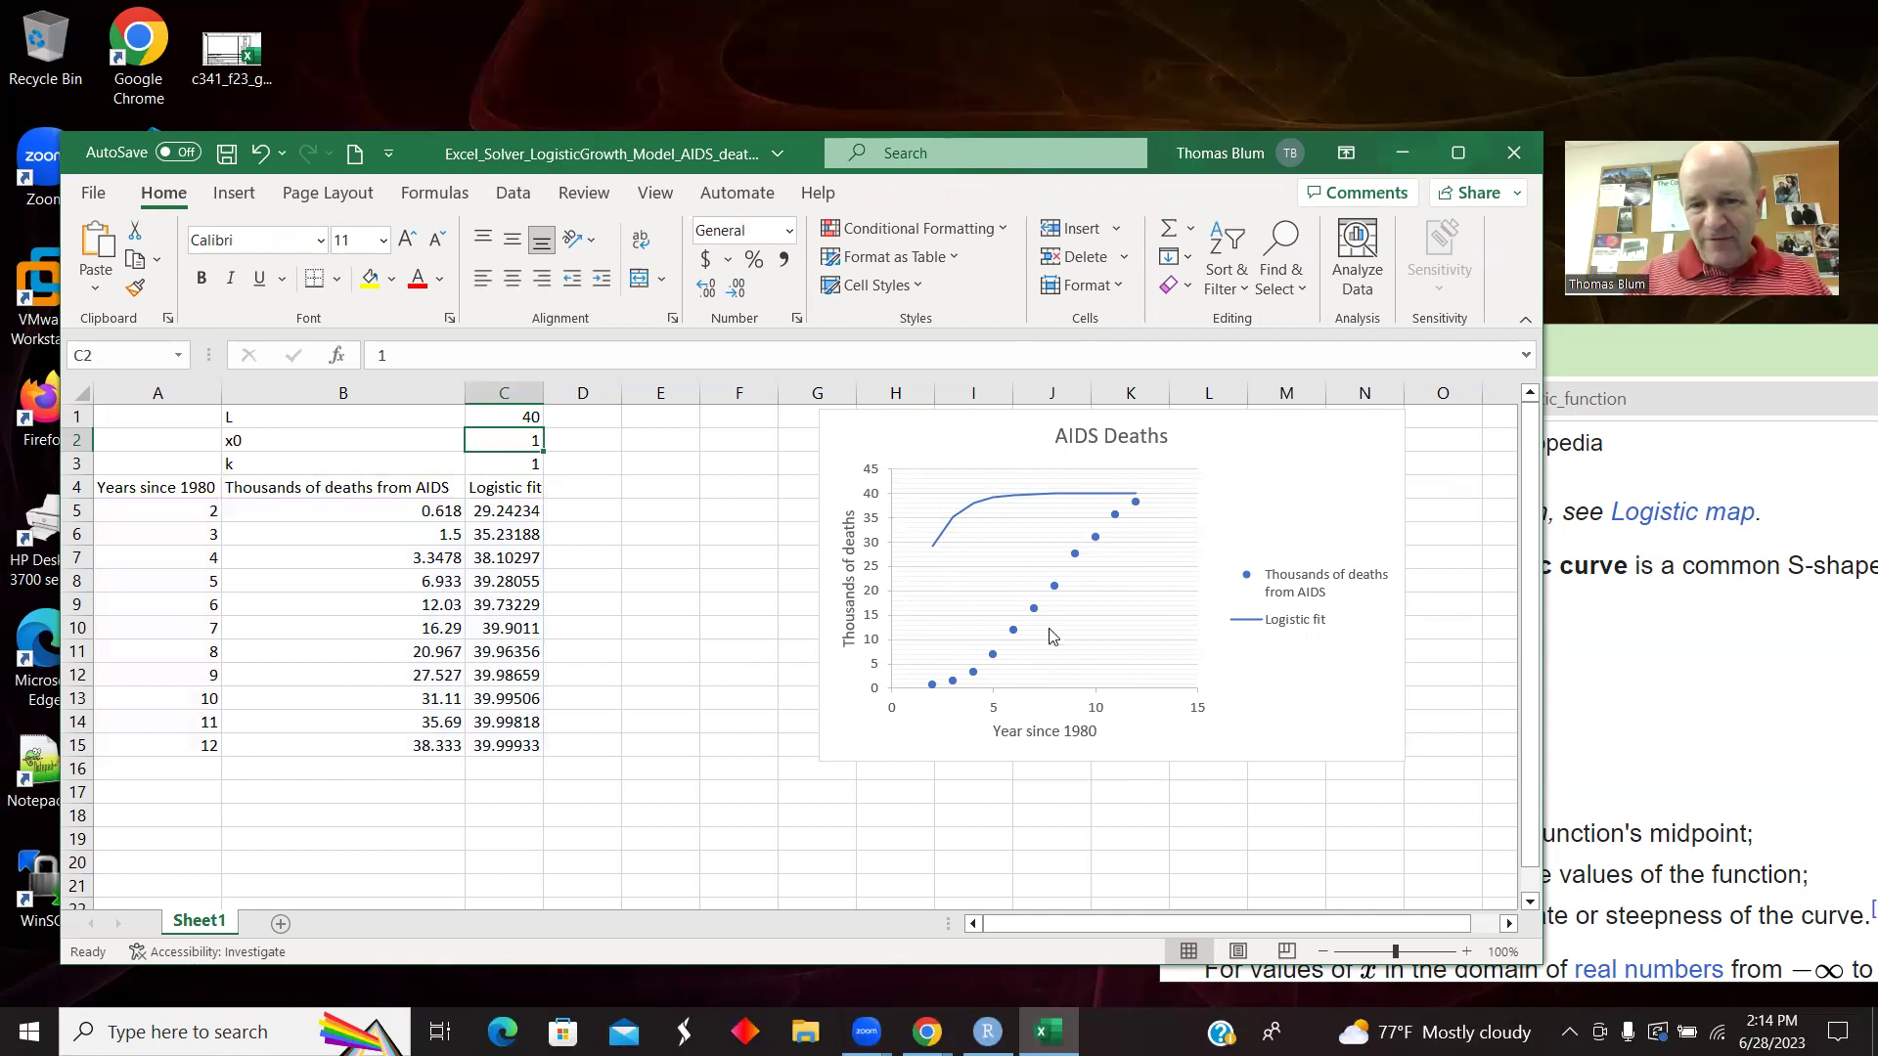
mouse_move(1057, 596)
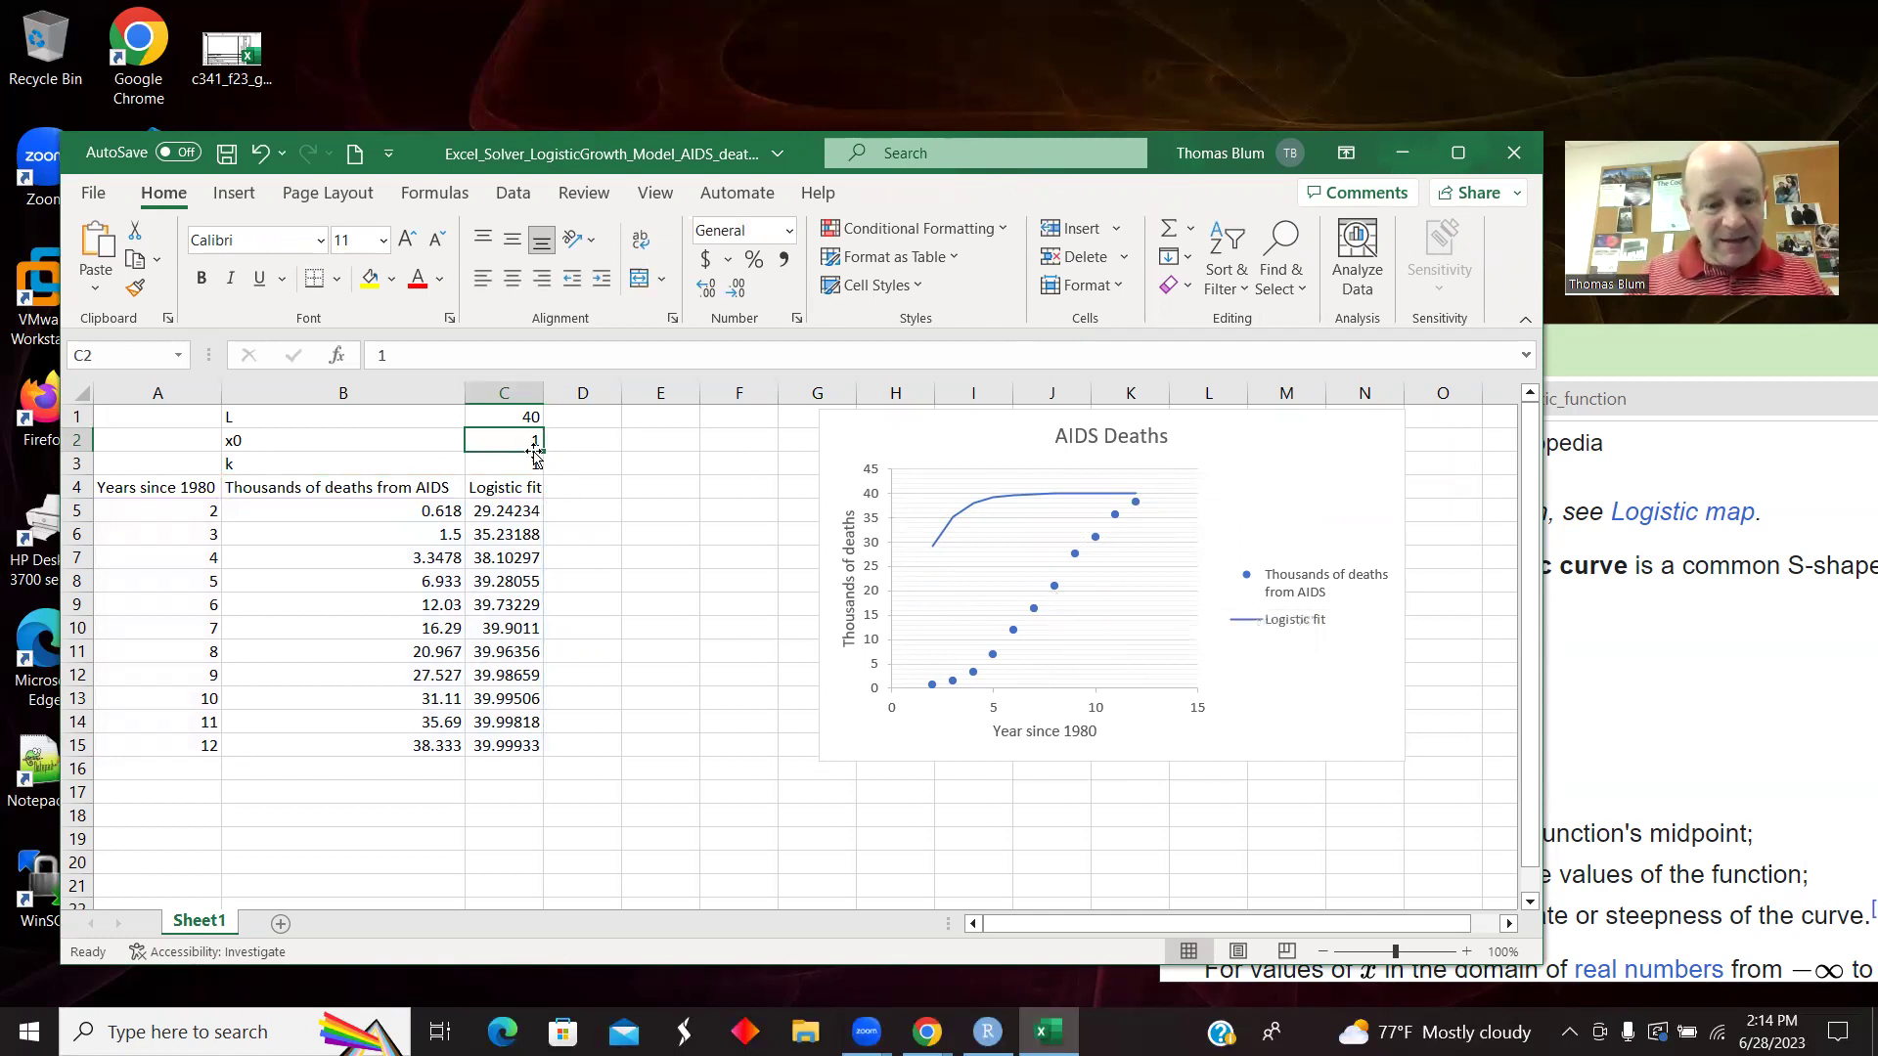
text(8)
key(Tab)
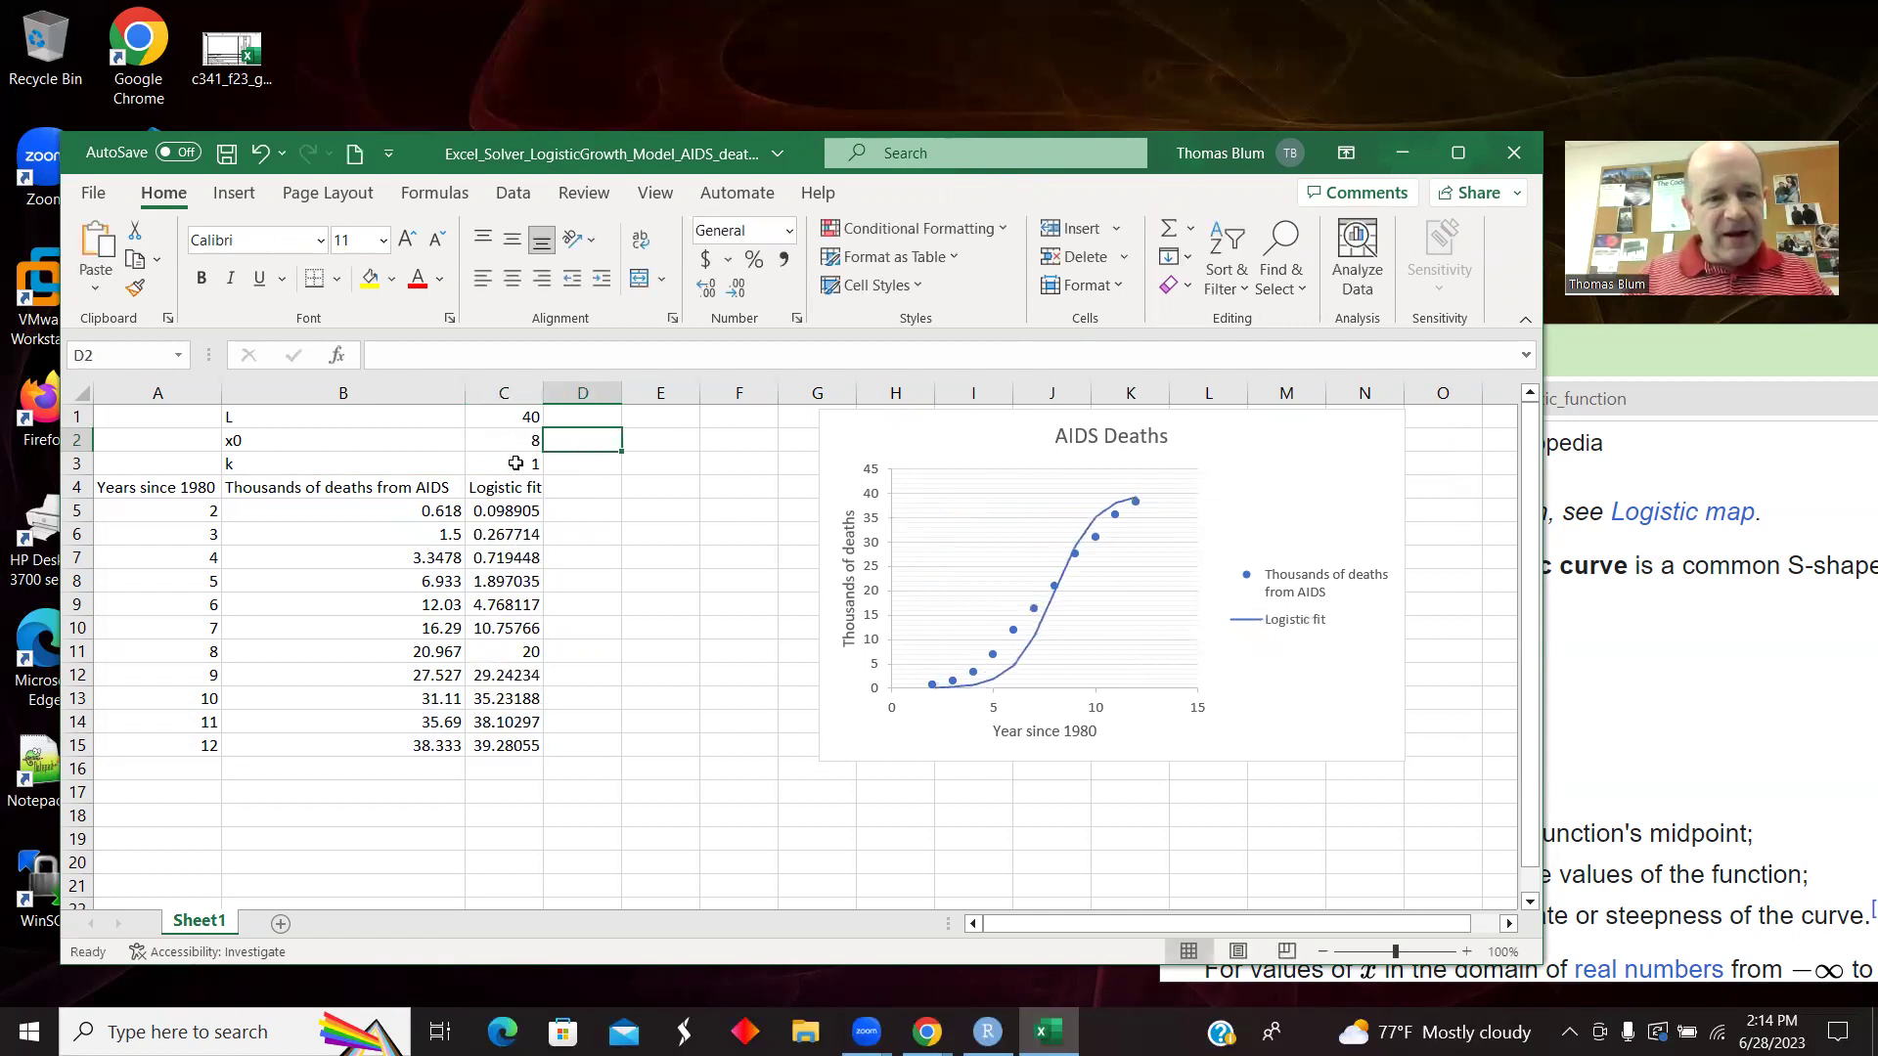
click(516, 464)
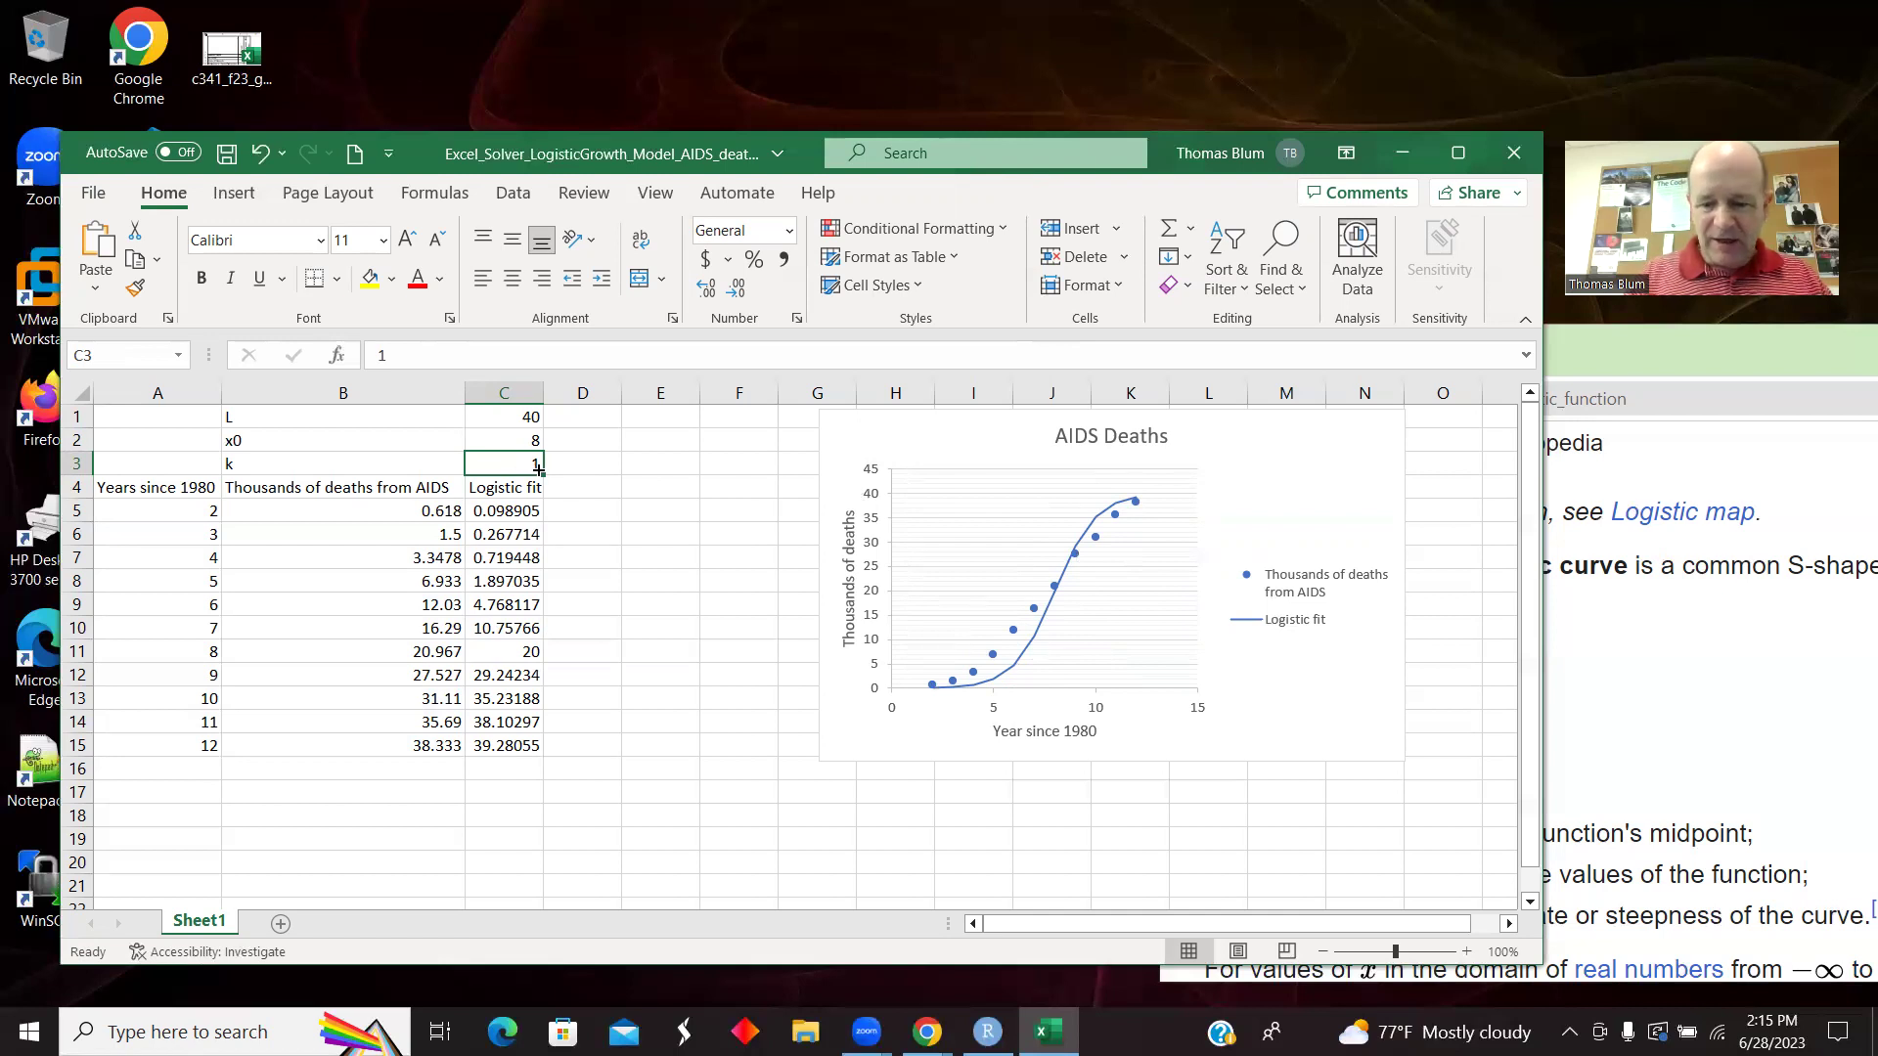
text(0.5)
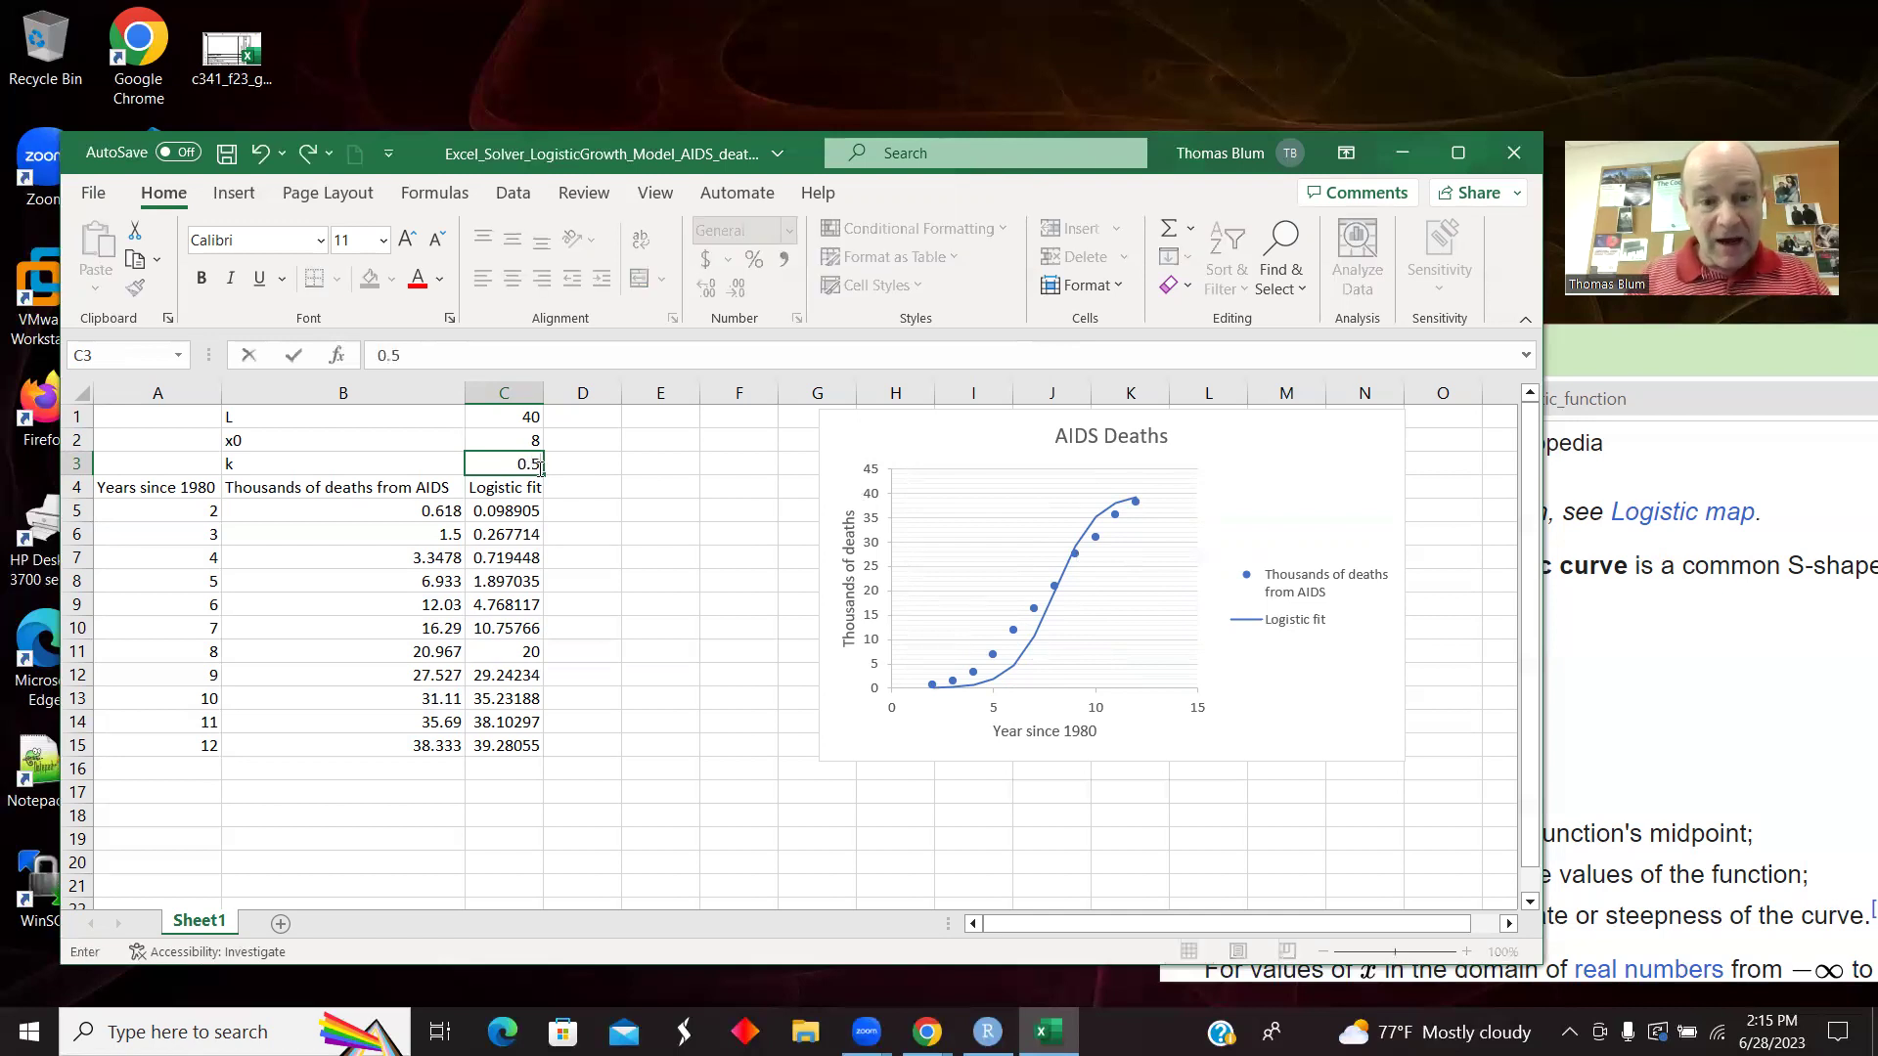
key(Tab)
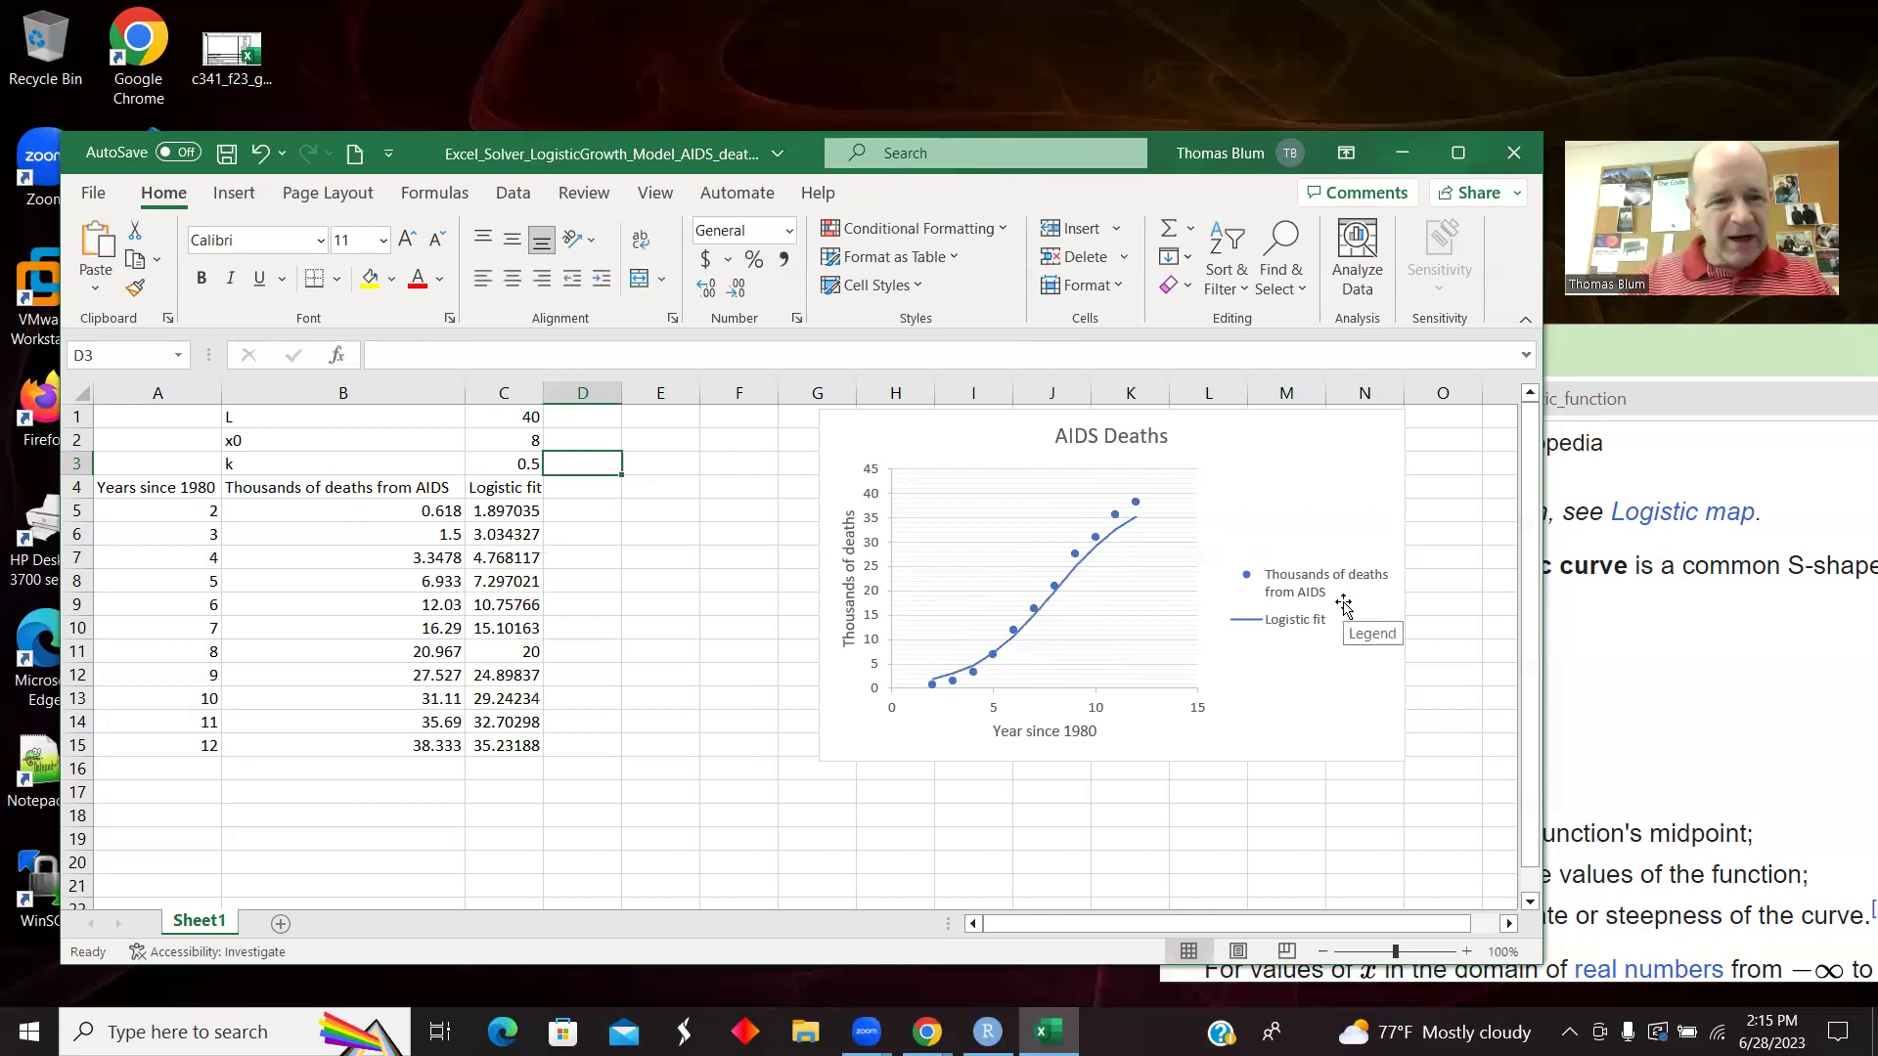
Change the parameters in C1:C3 to L 30, x0 6 and k 1.
click(535, 417)
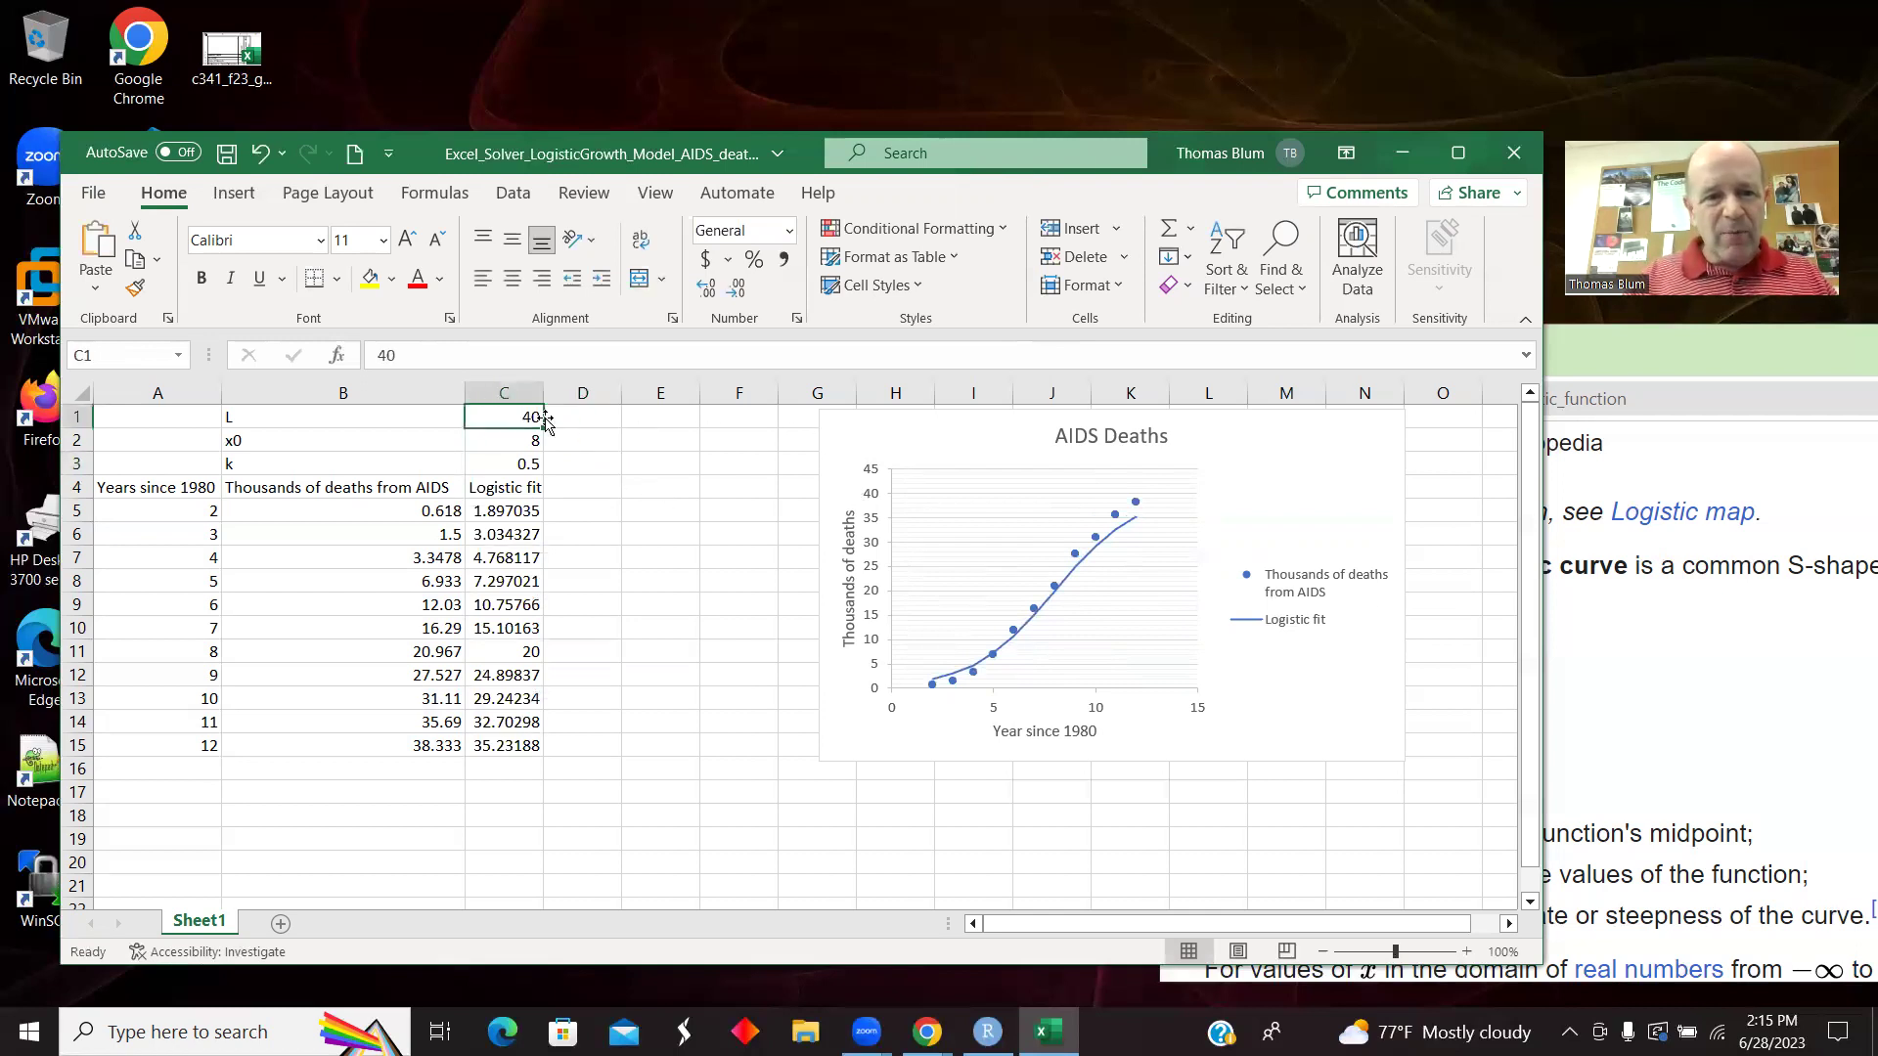
text(30)
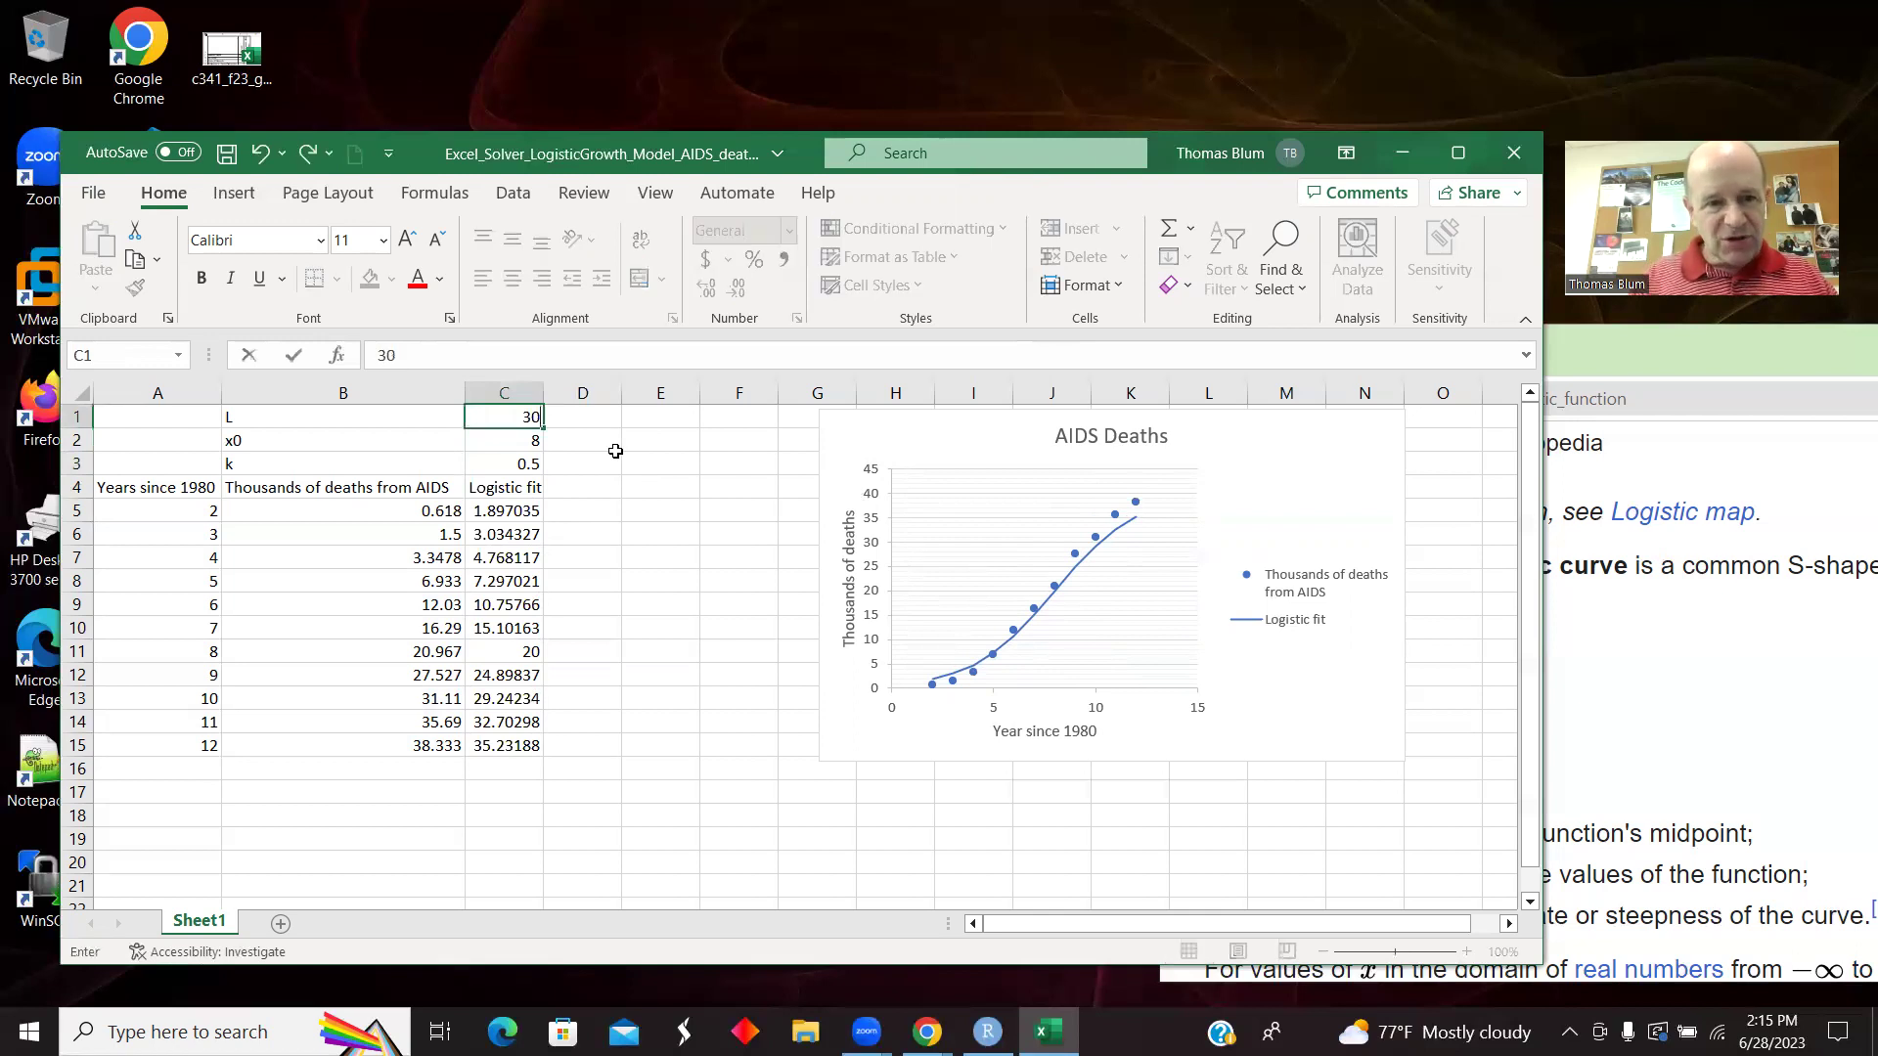
key(Return)
text(6)
key(Return)
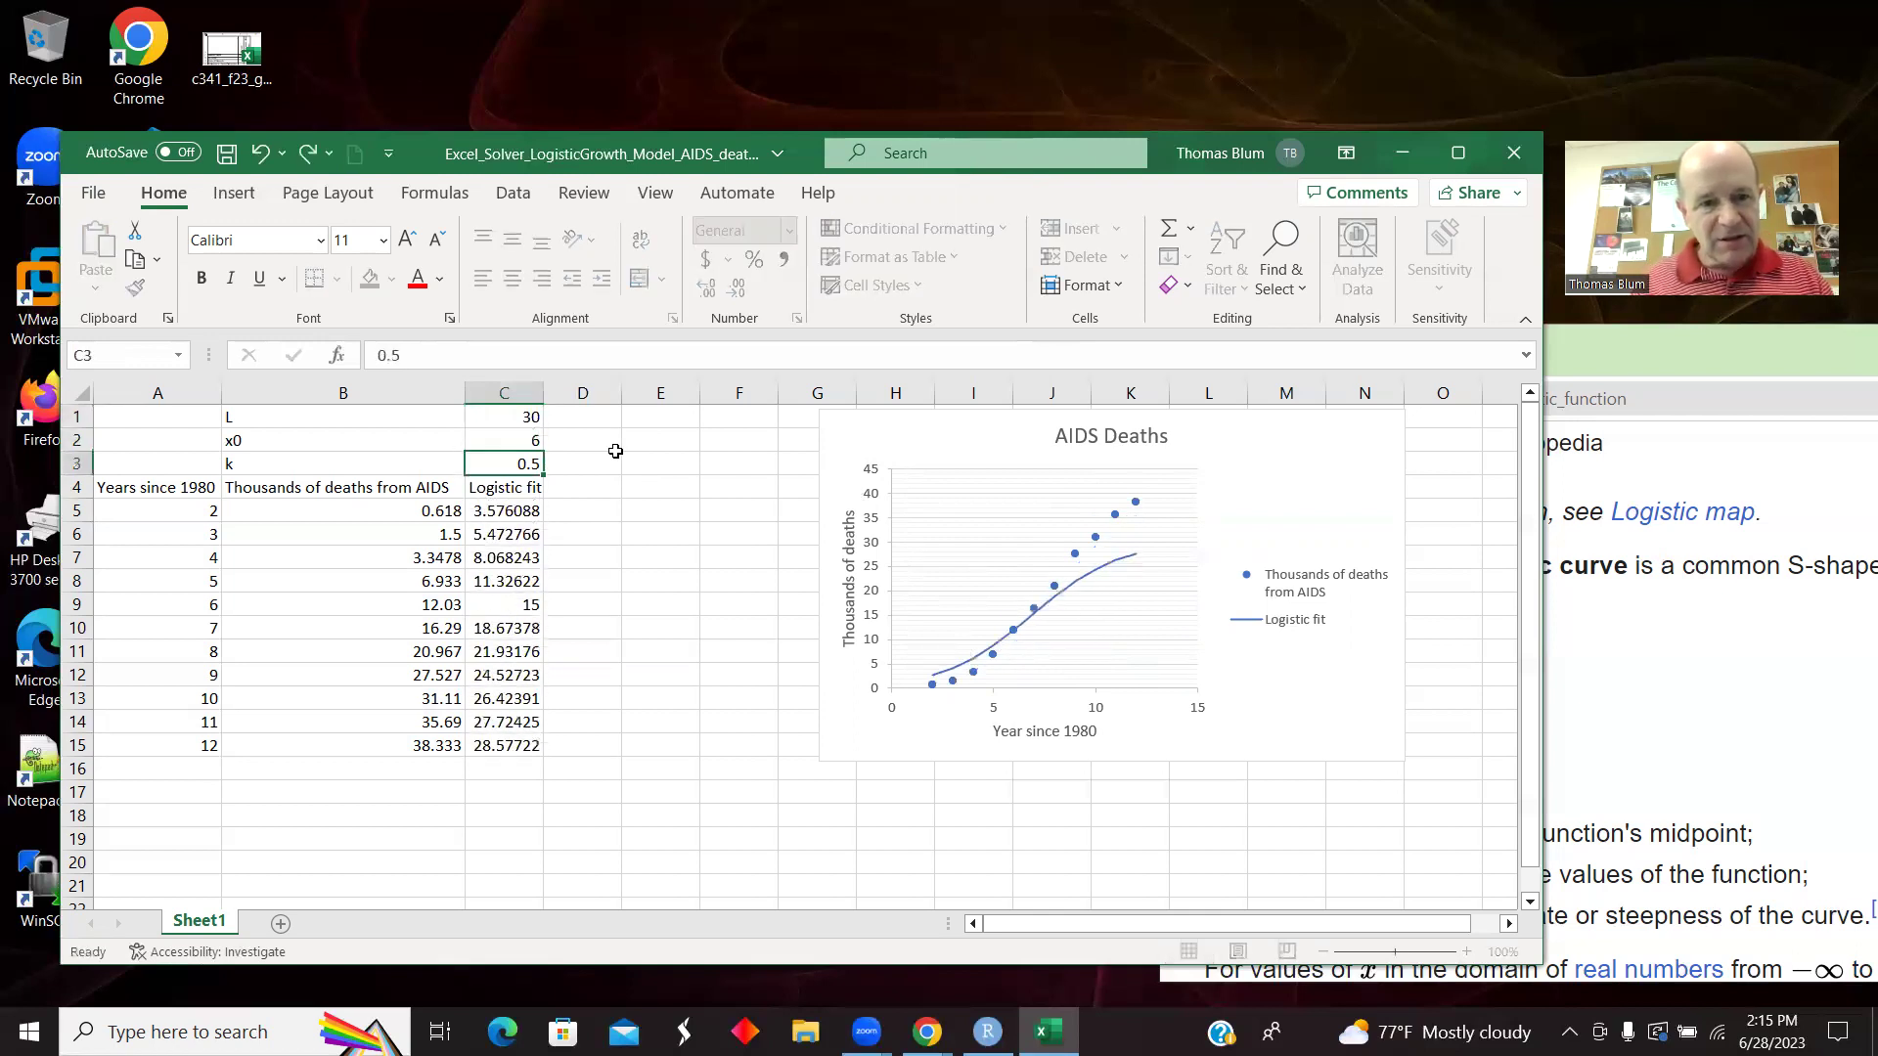
text(1)
click(616, 455)
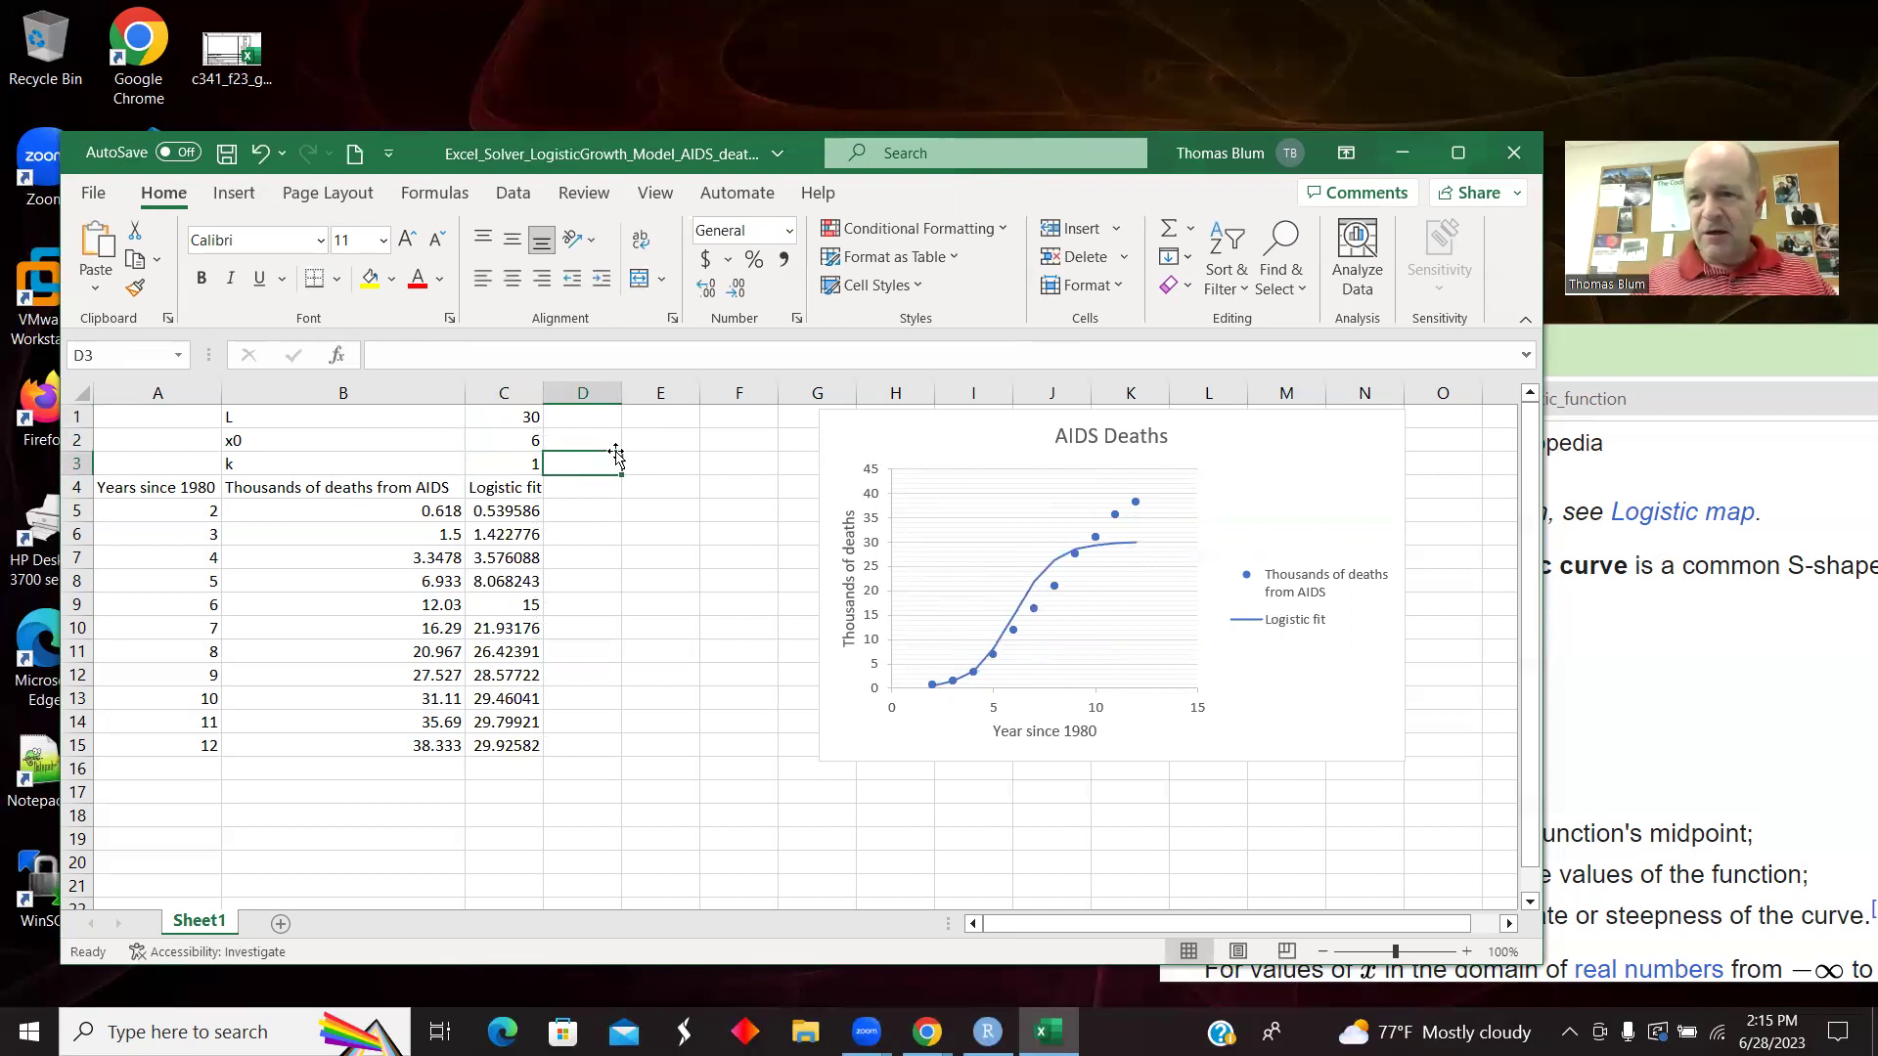
click(599, 509)
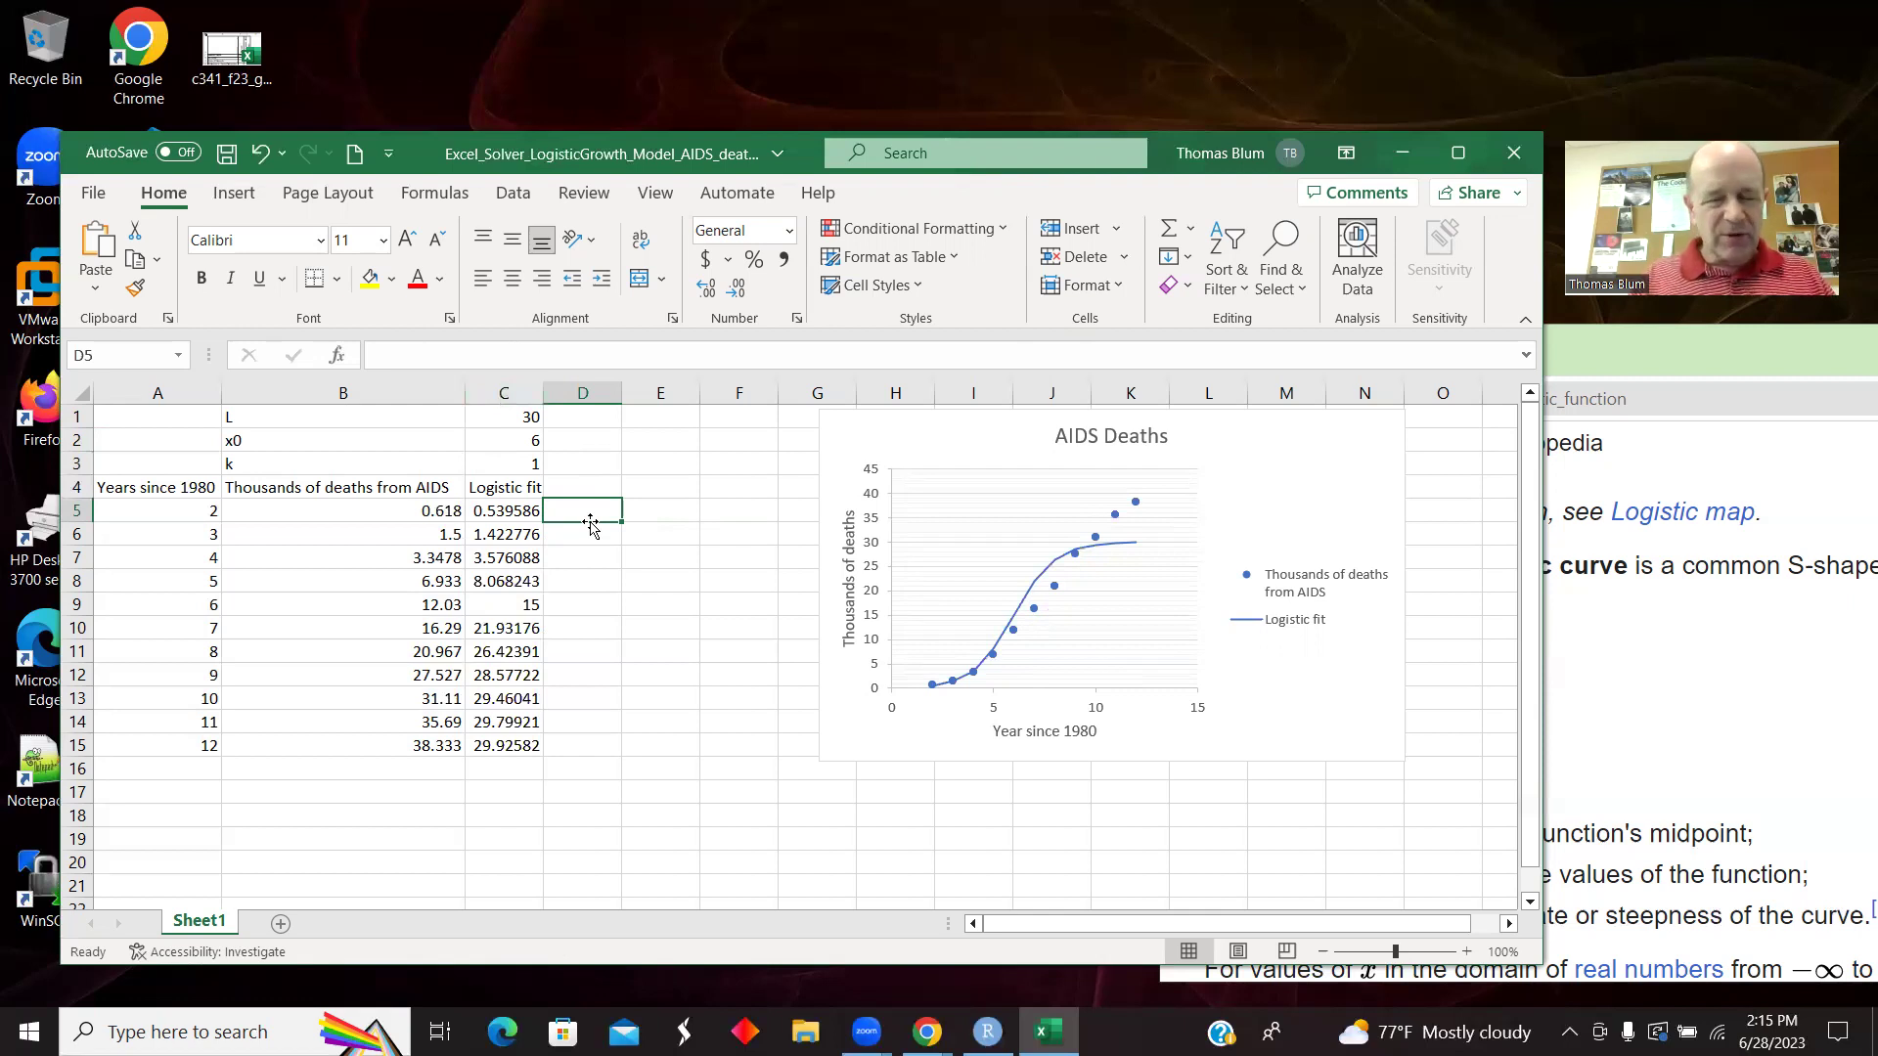
Enter the squared deviation formula =(B5-C5)^2 in D5.
text(=)
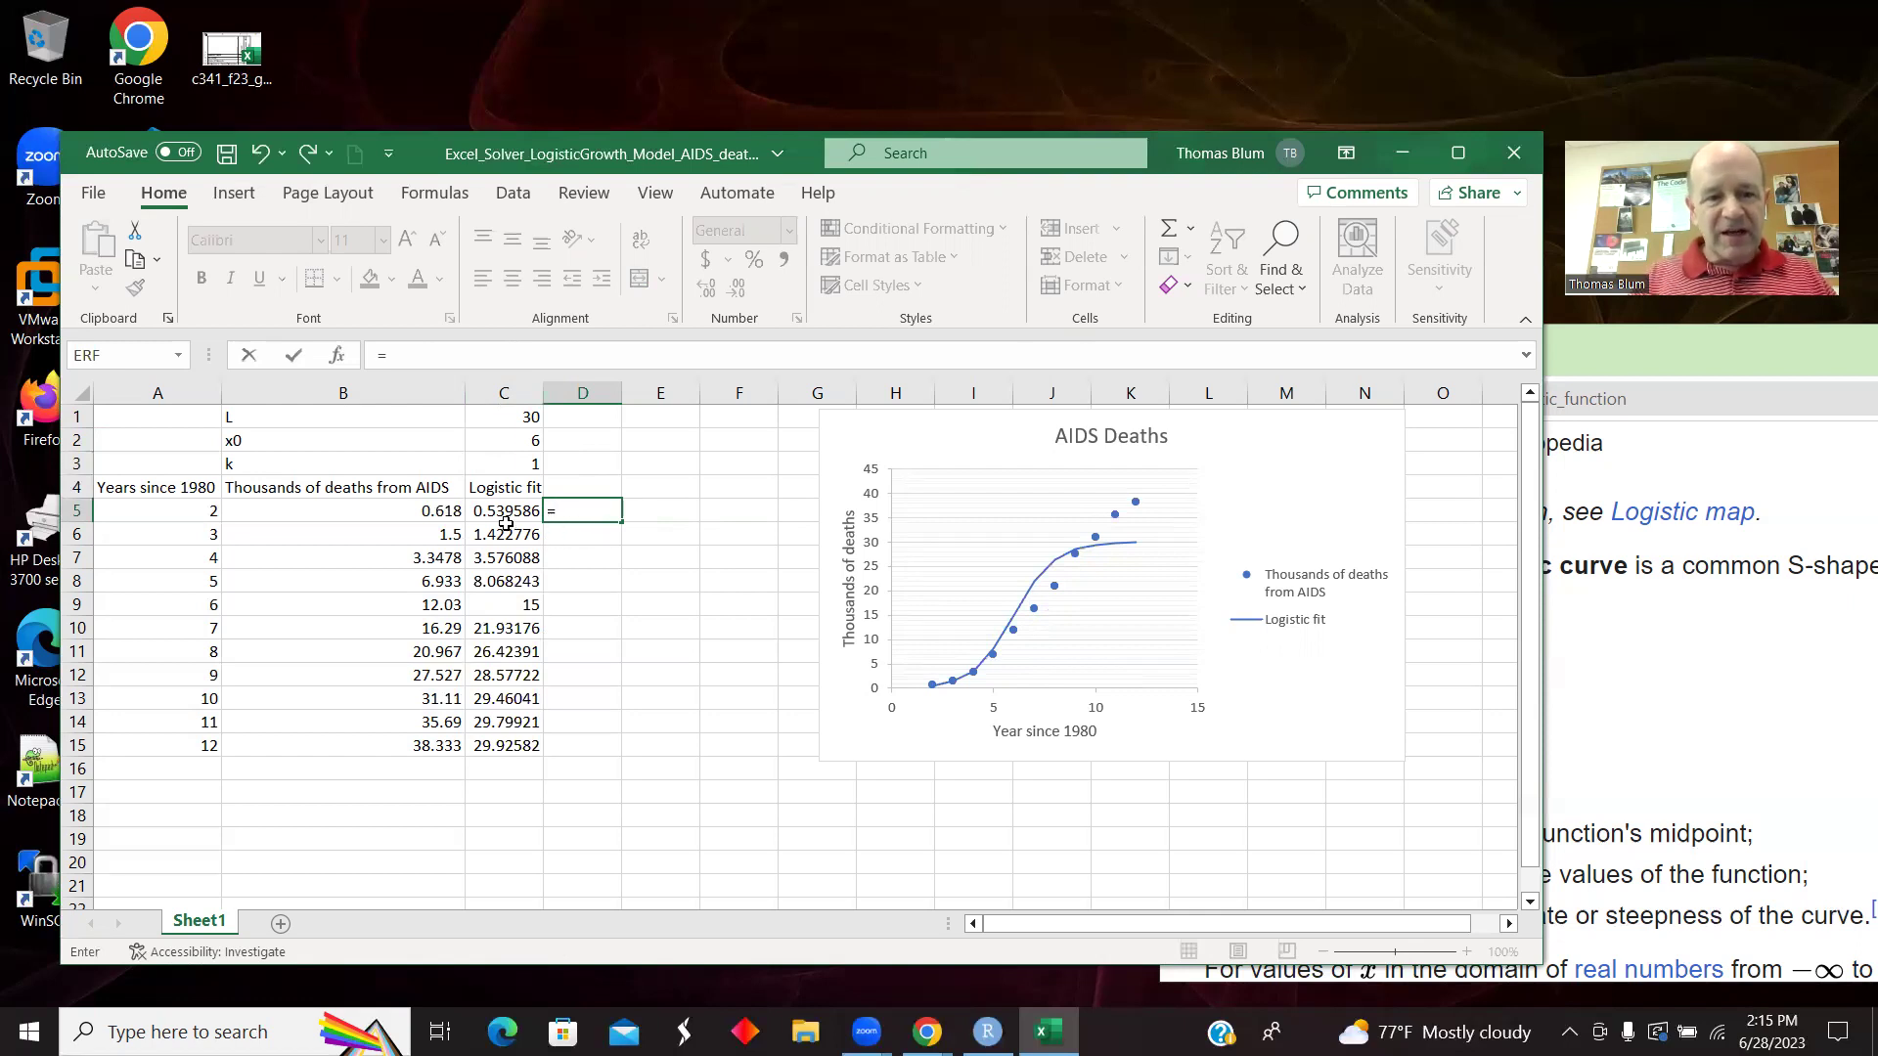
text(()
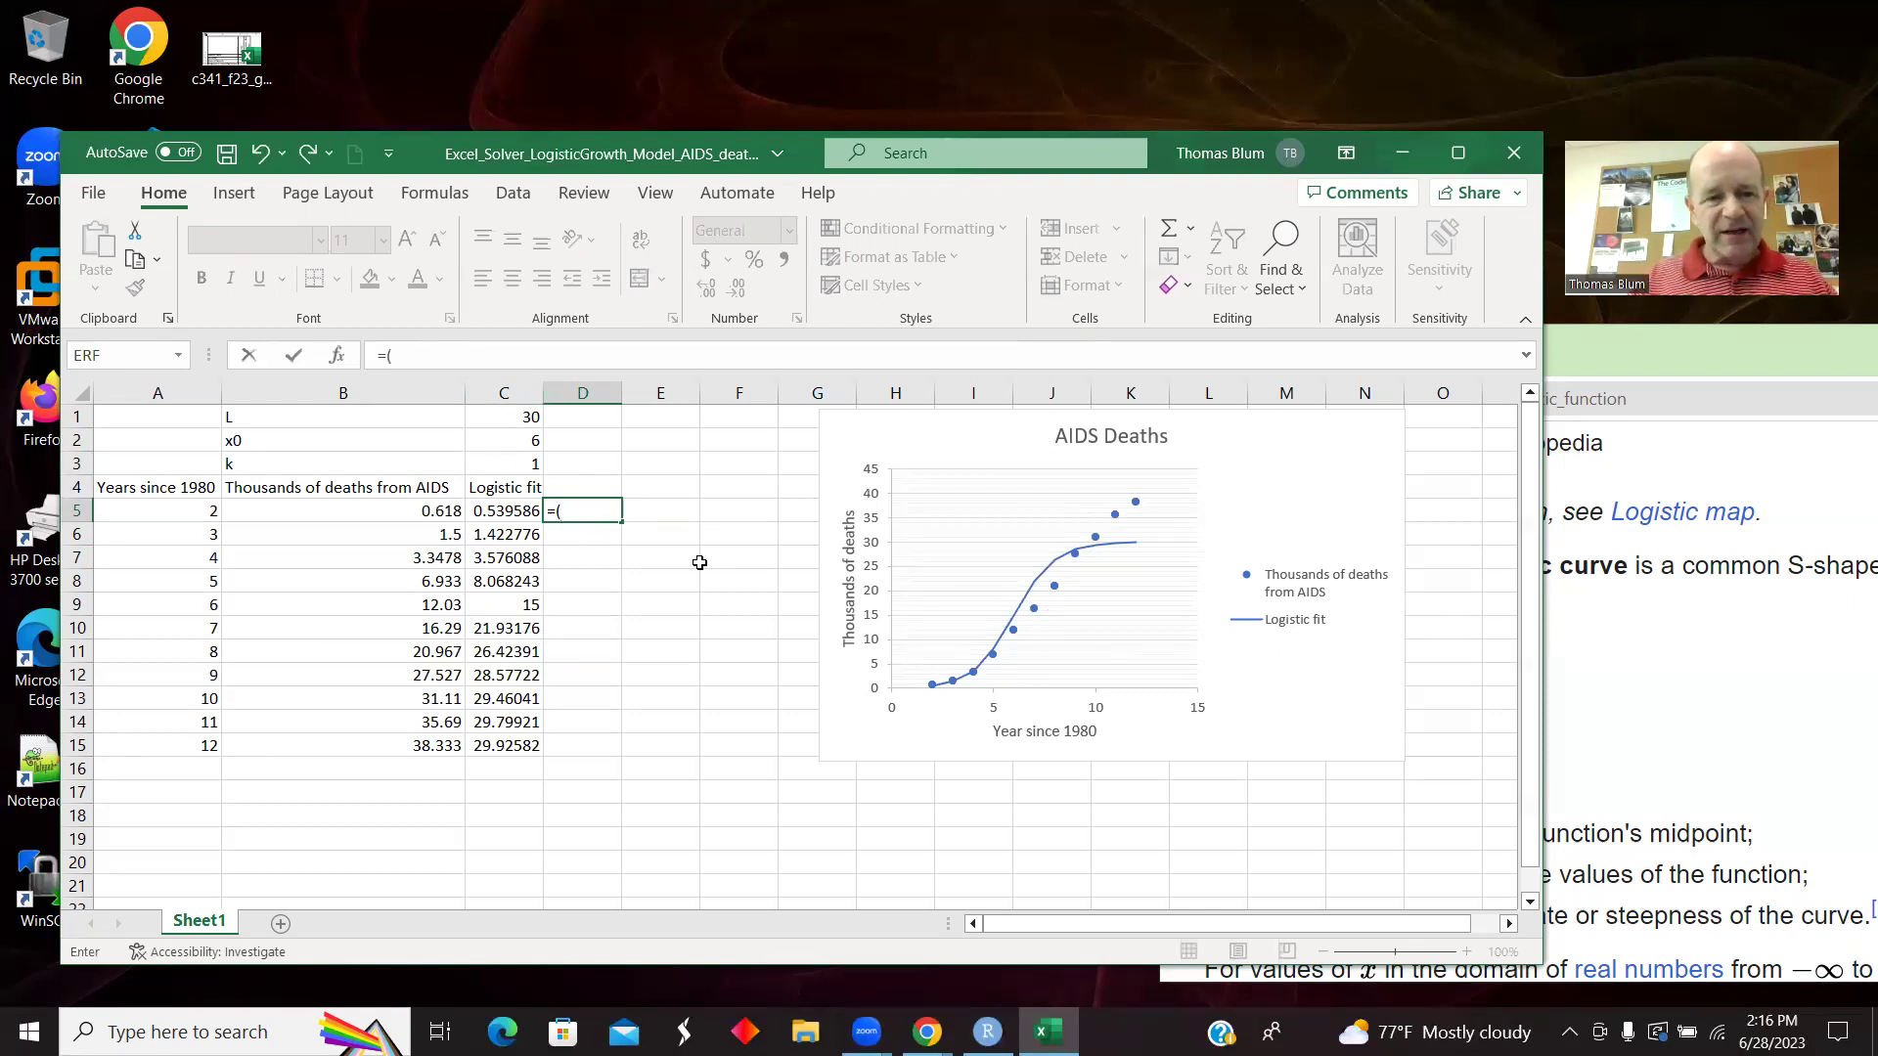
click(430, 512)
text(-)
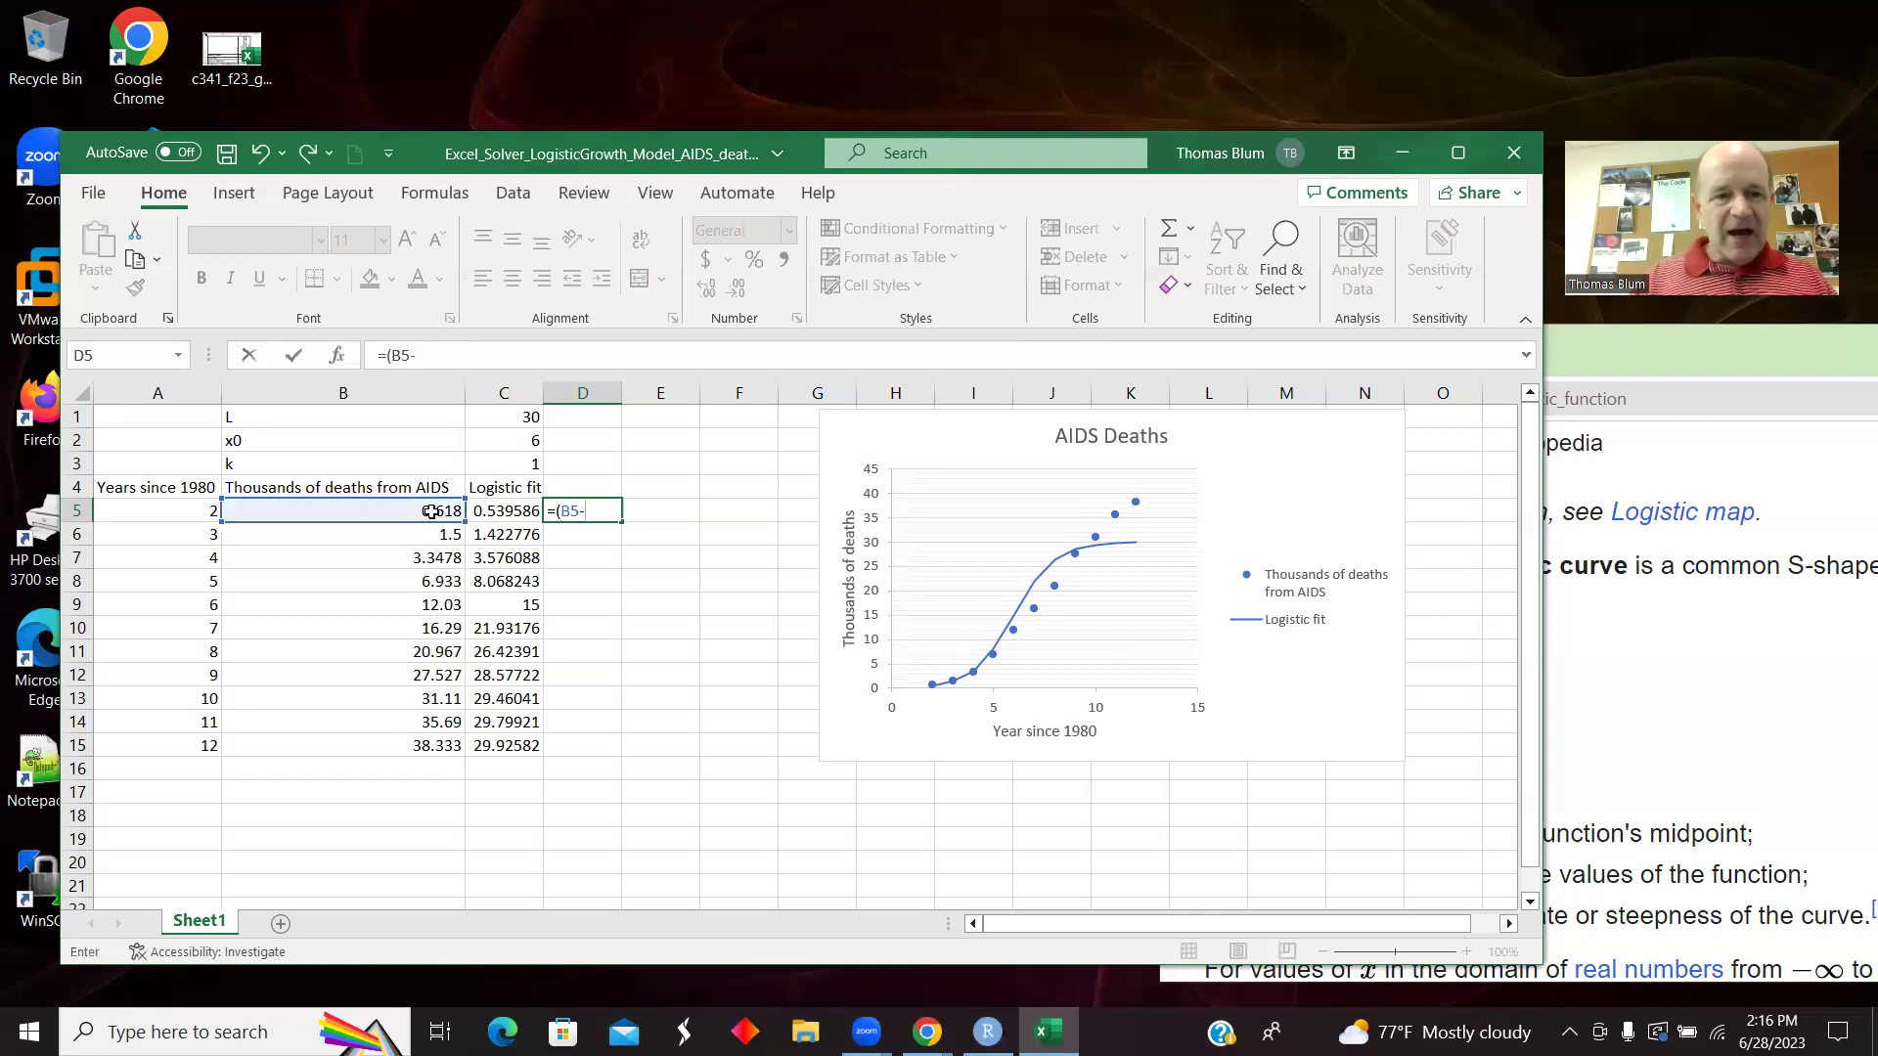
click(507, 506)
text())
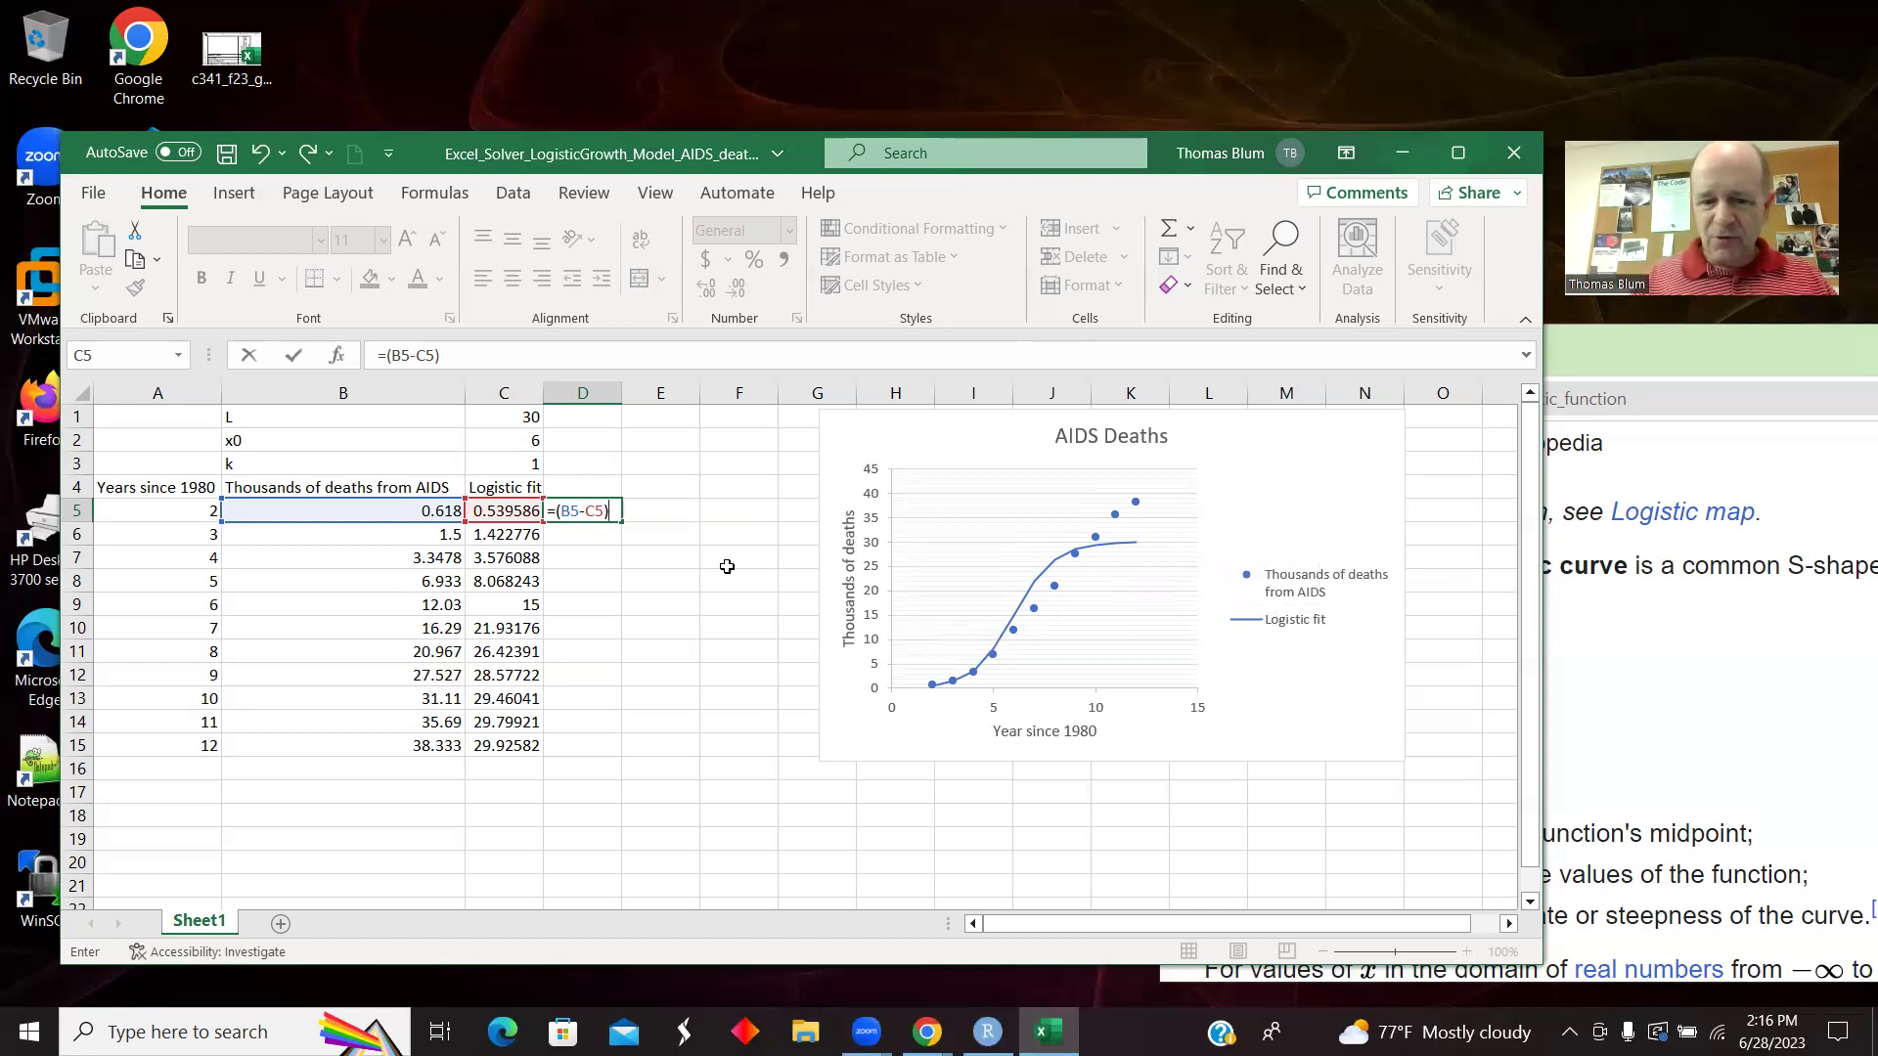
text(2)
key(Tab)
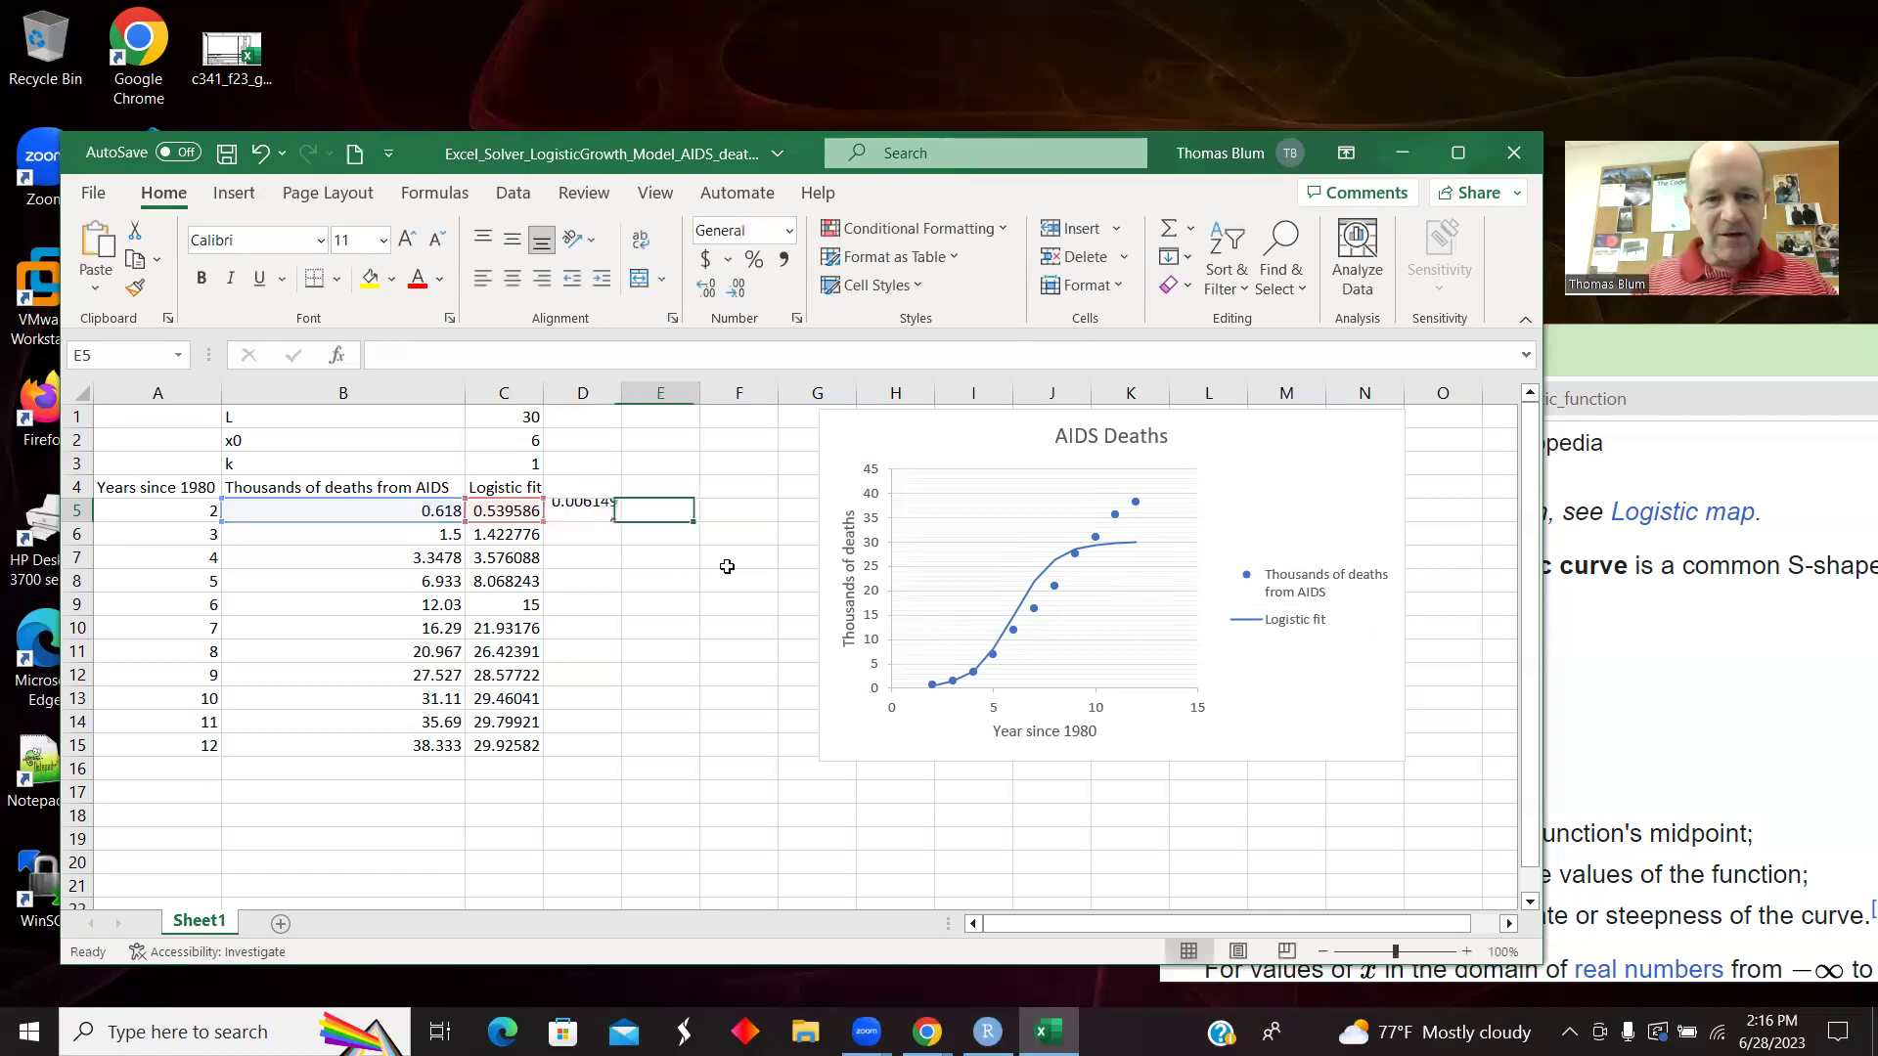
Fill the squared deviation formula down from D5 to D15.
click(604, 509)
drag(620, 525, 618, 751)
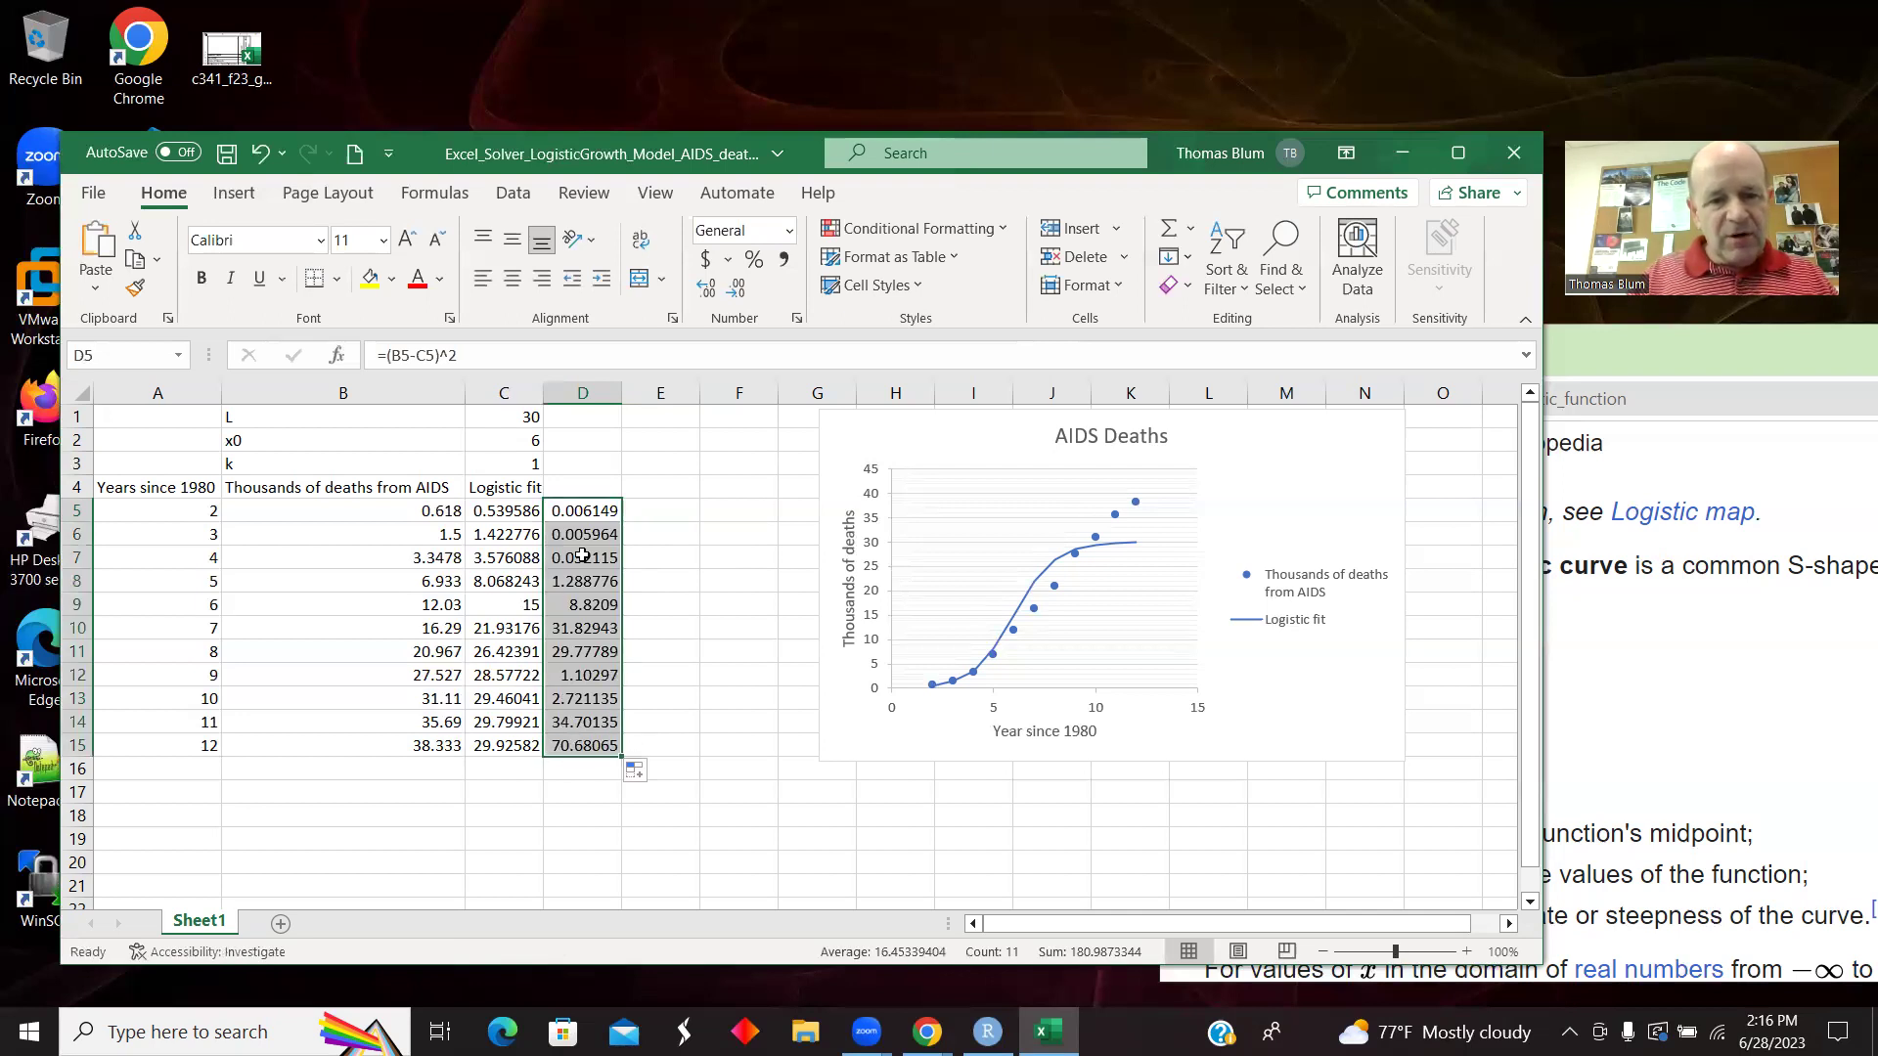
click(601, 510)
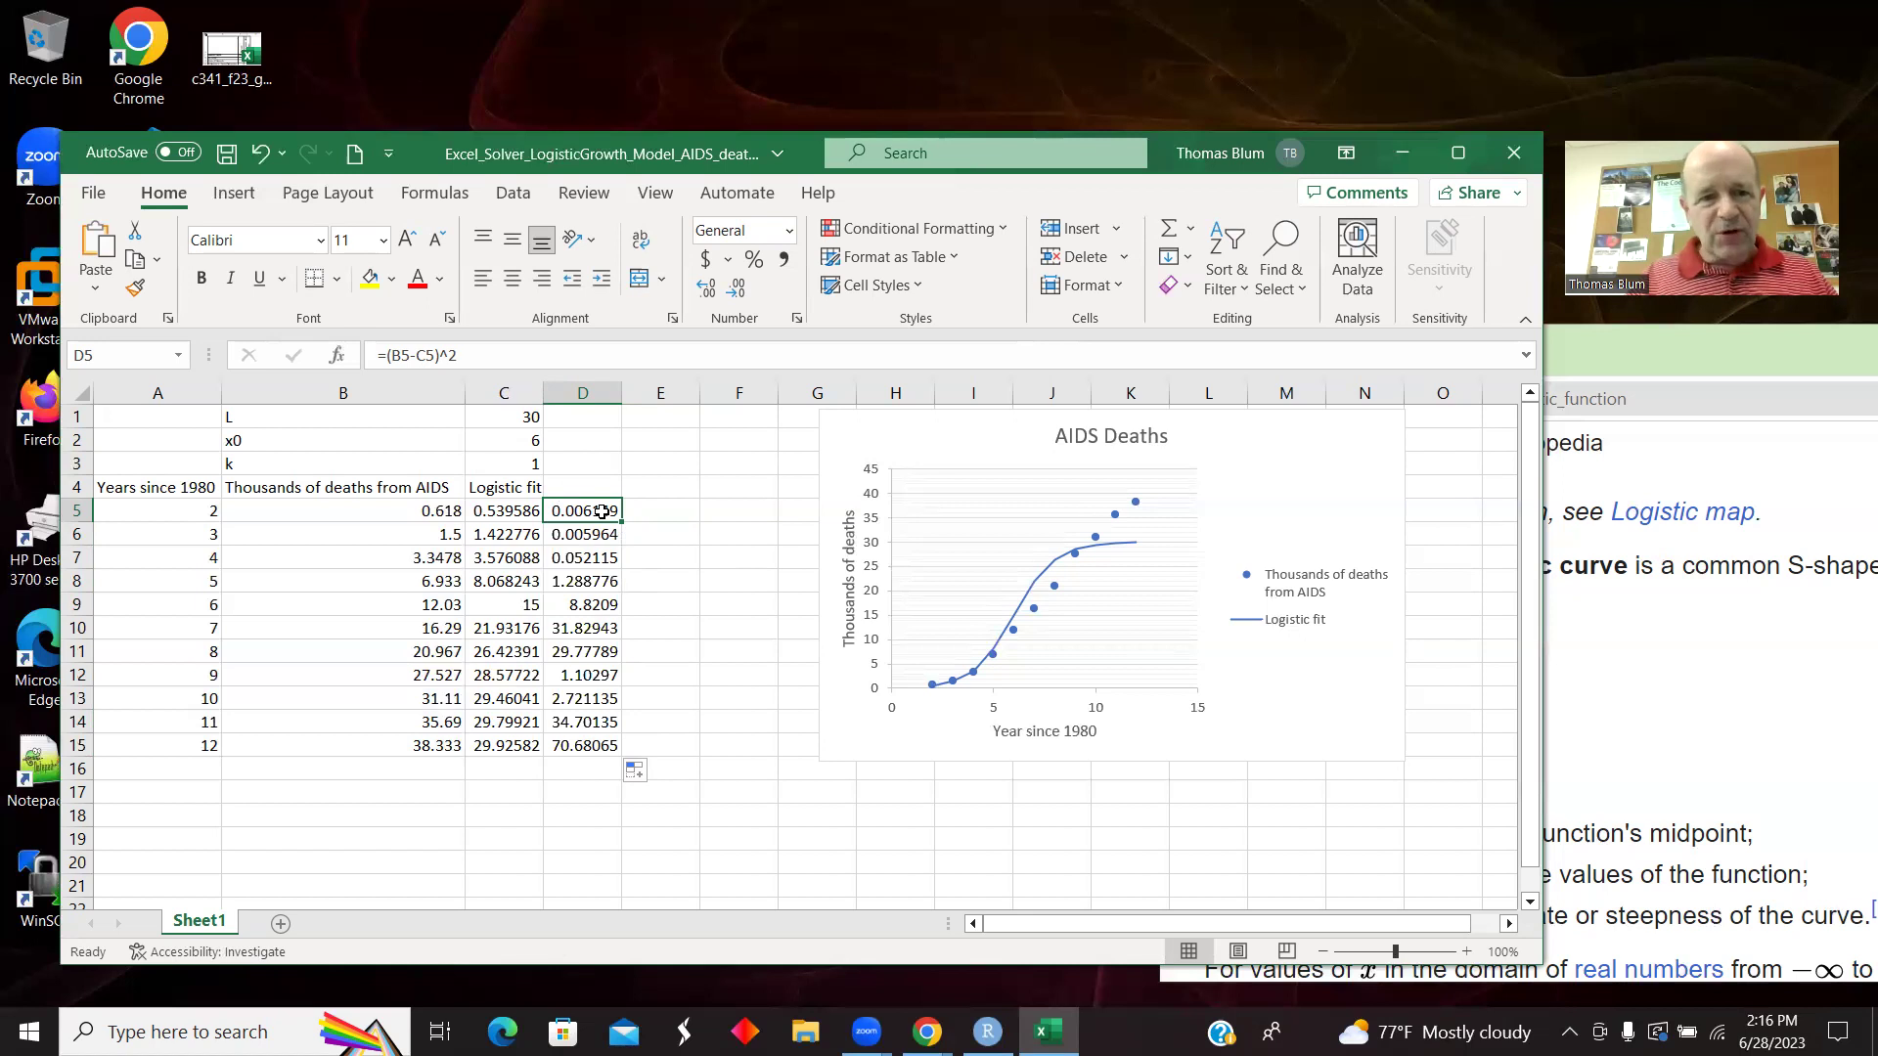
click(649, 486)
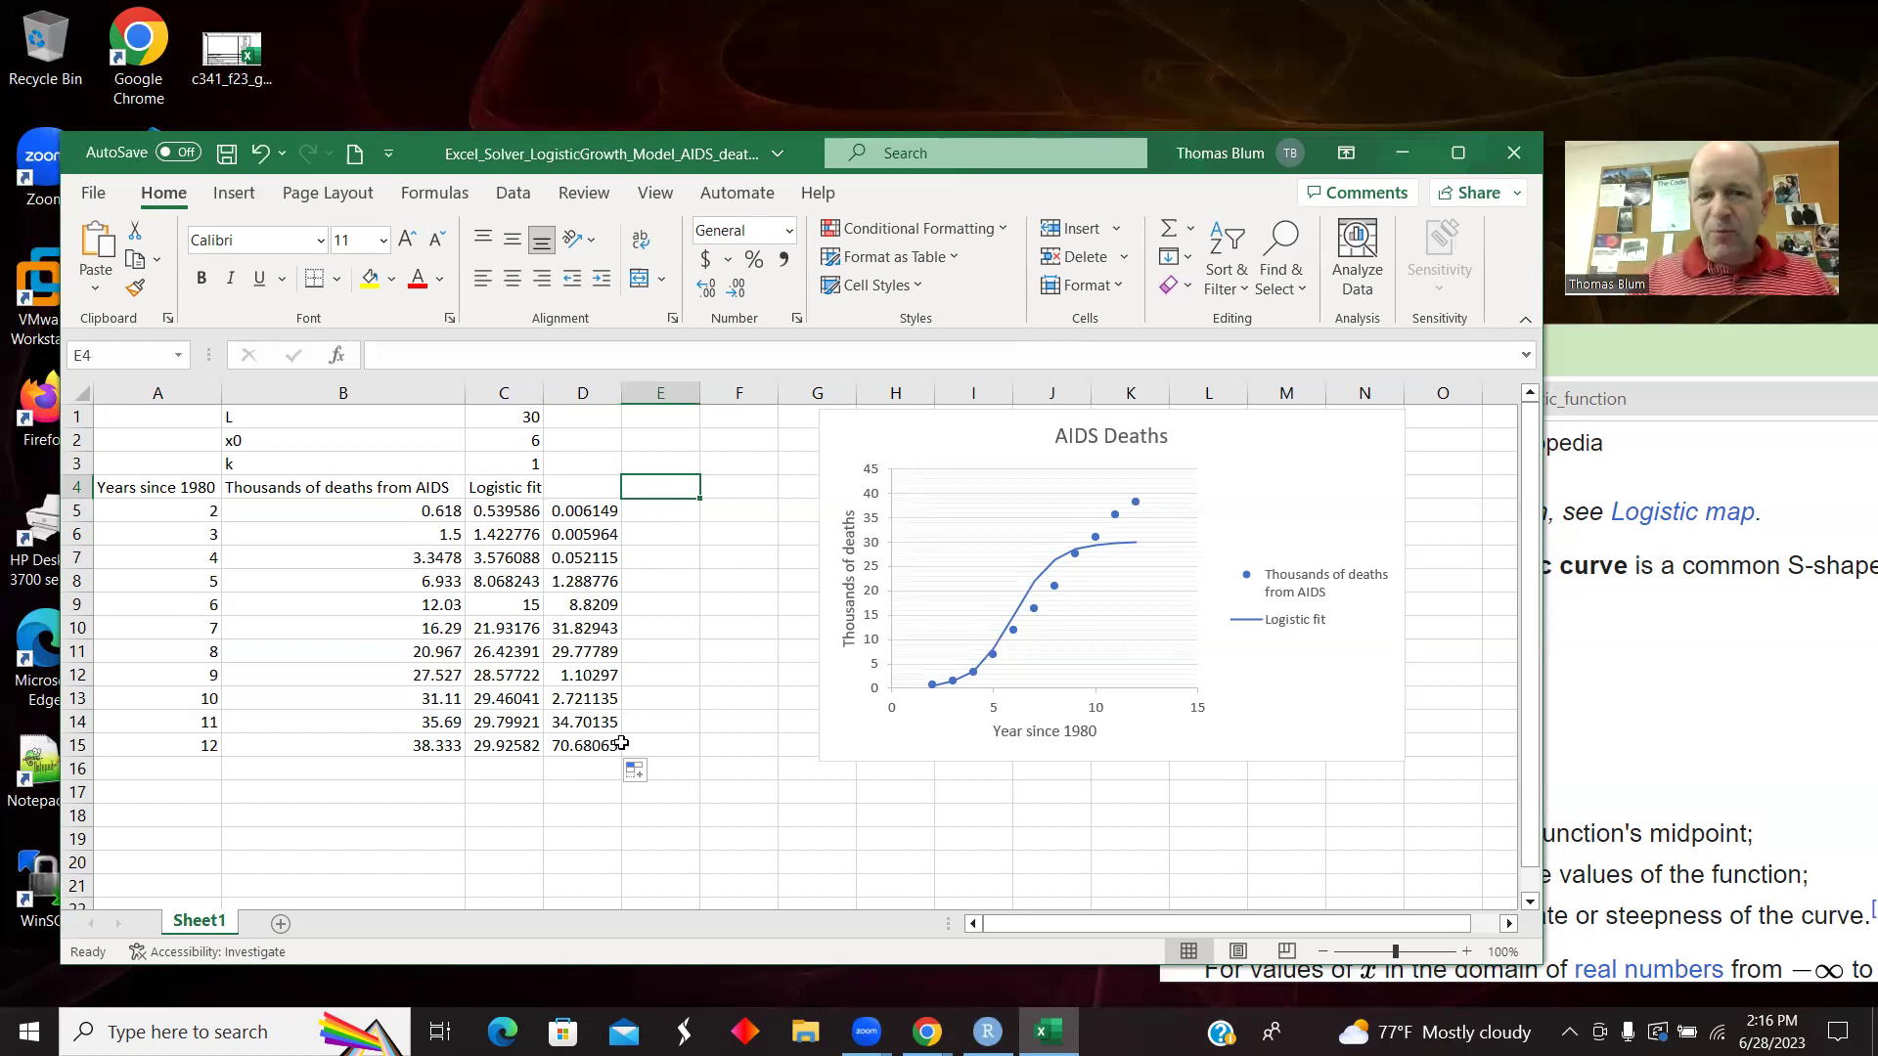
Total the squared deviations in E4 with =SUM(D5:D15).
text(=)
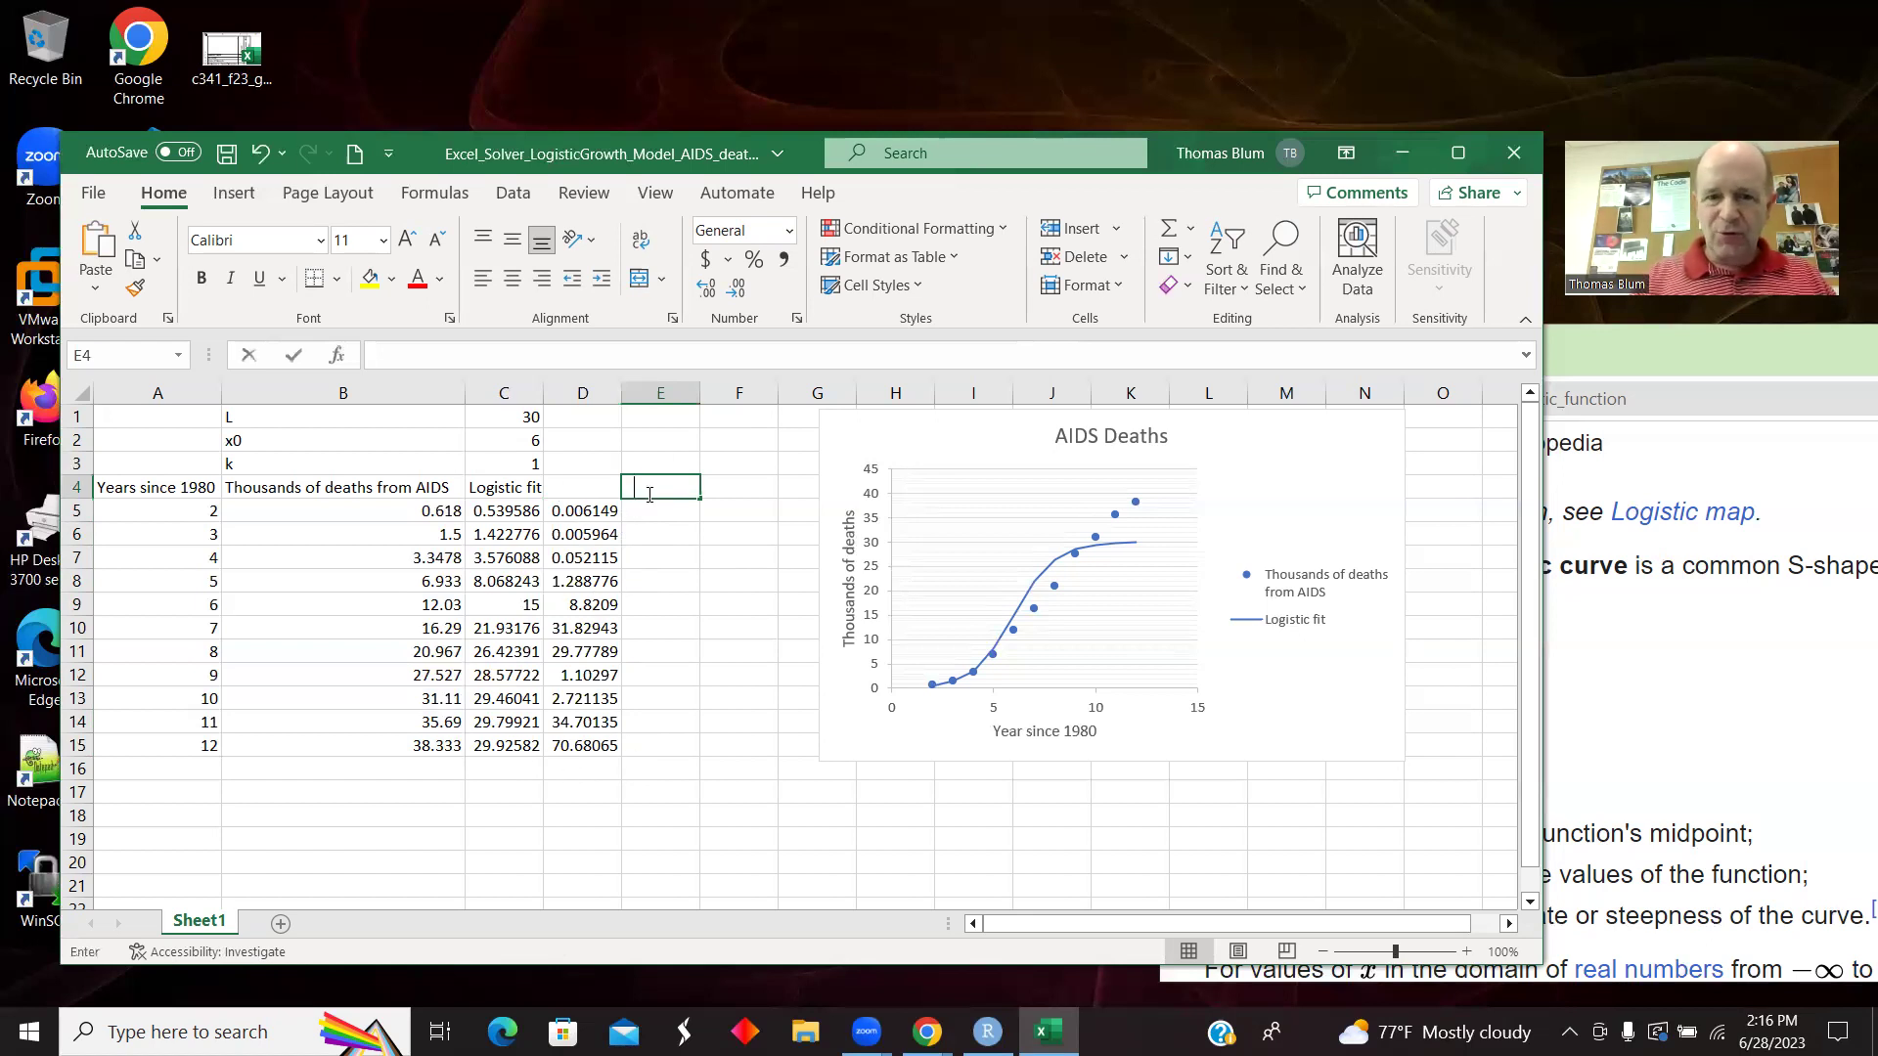
text(s)
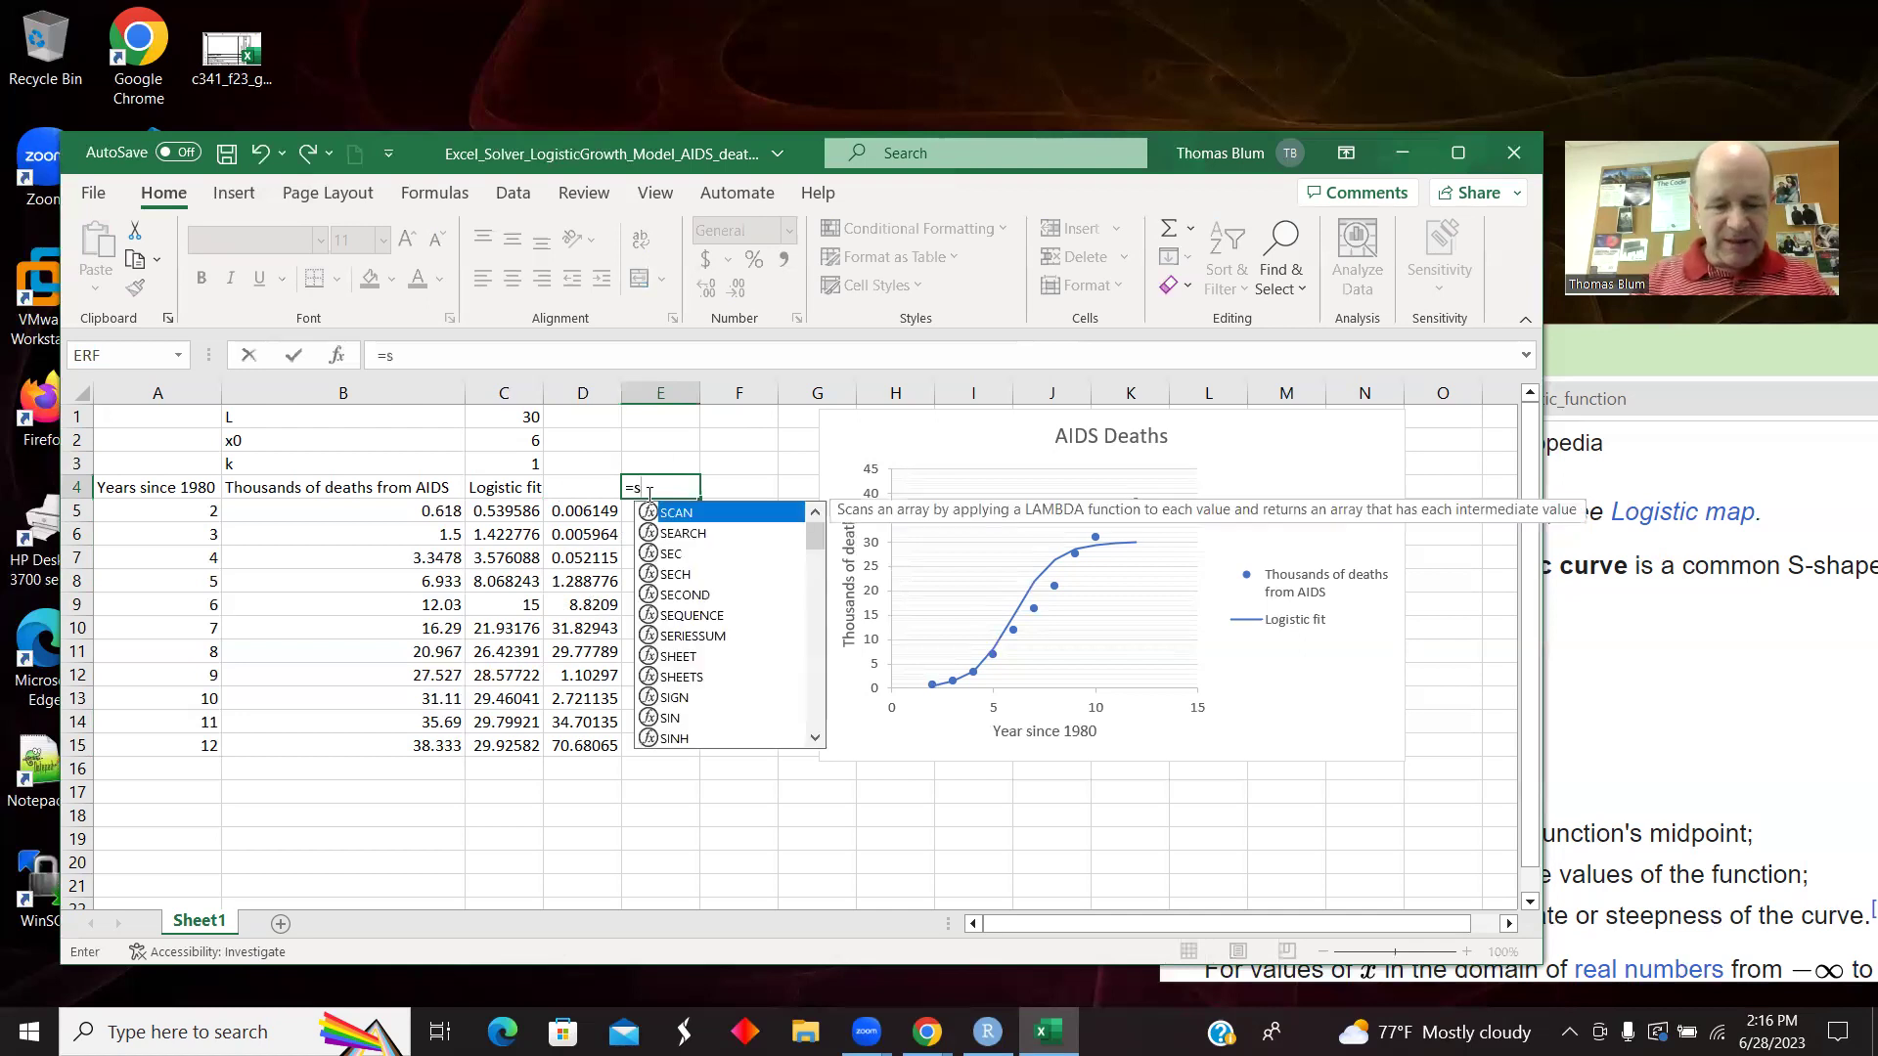
text(um()
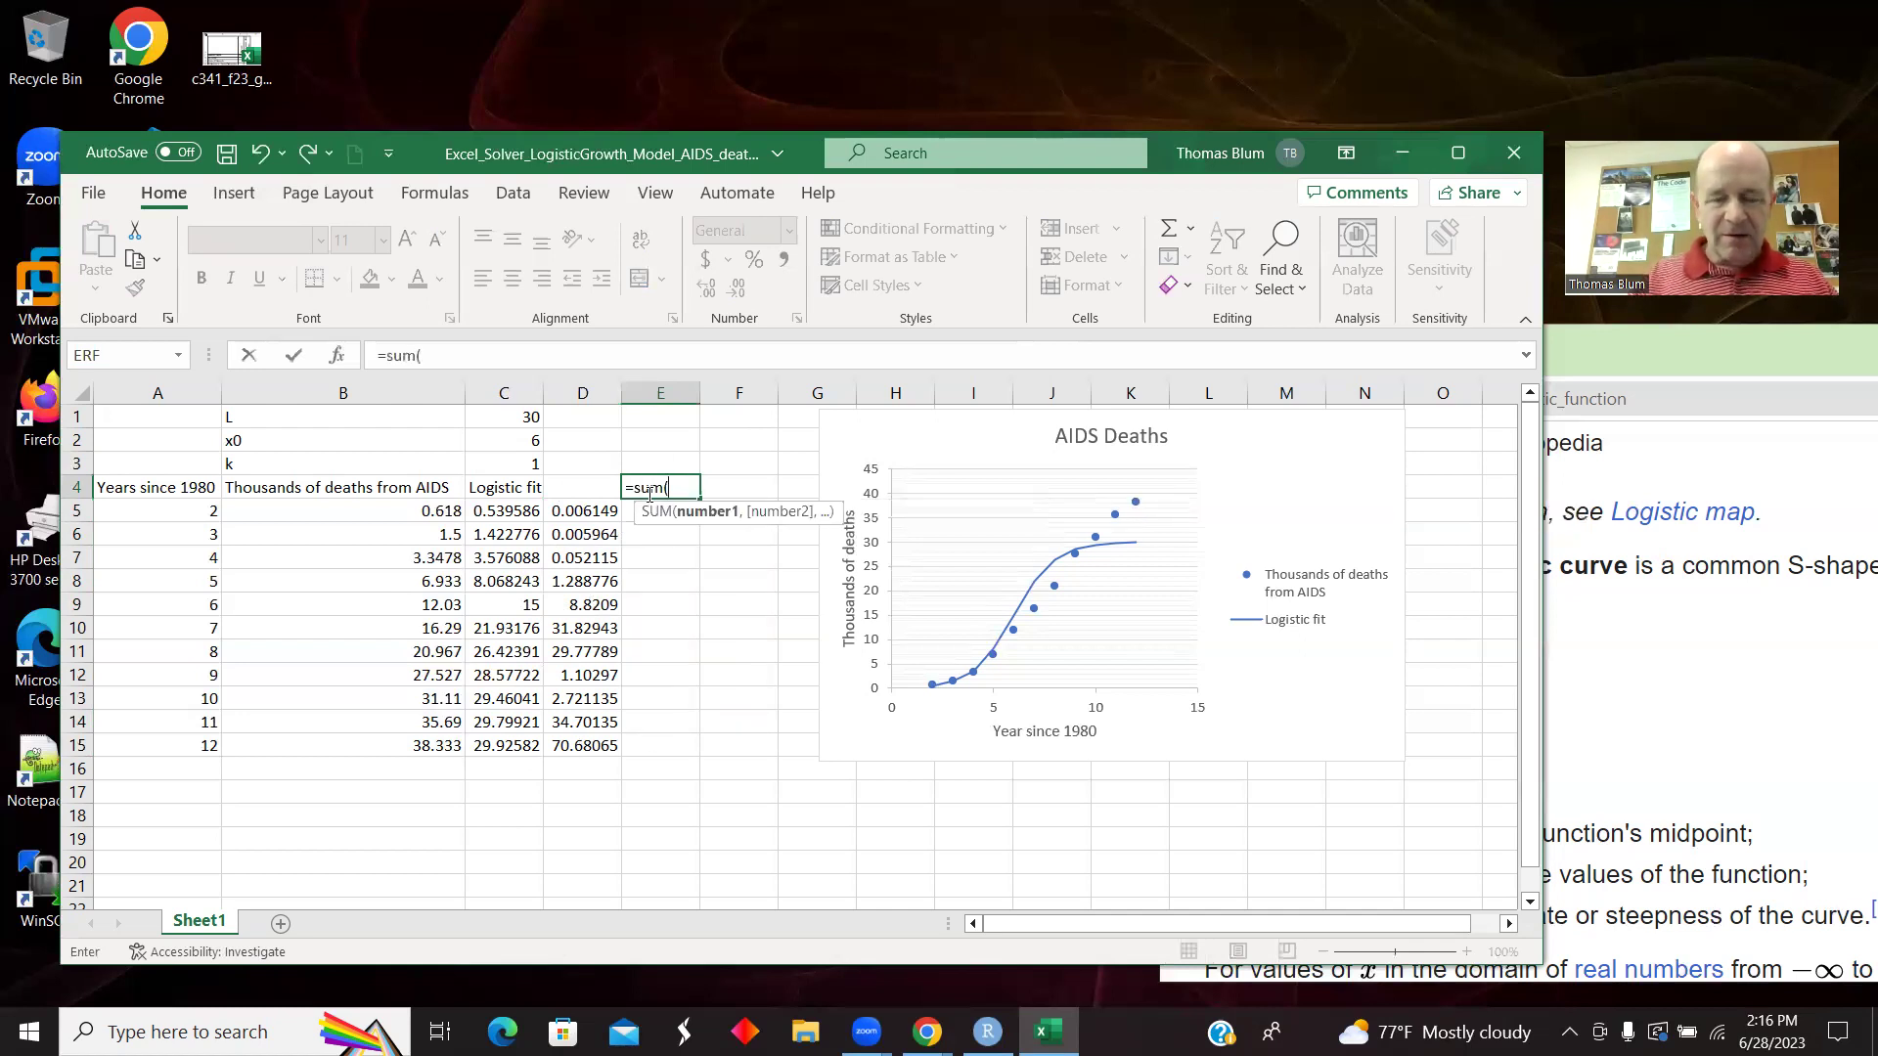
click(603, 522)
drag(604, 522, 597, 737)
text())
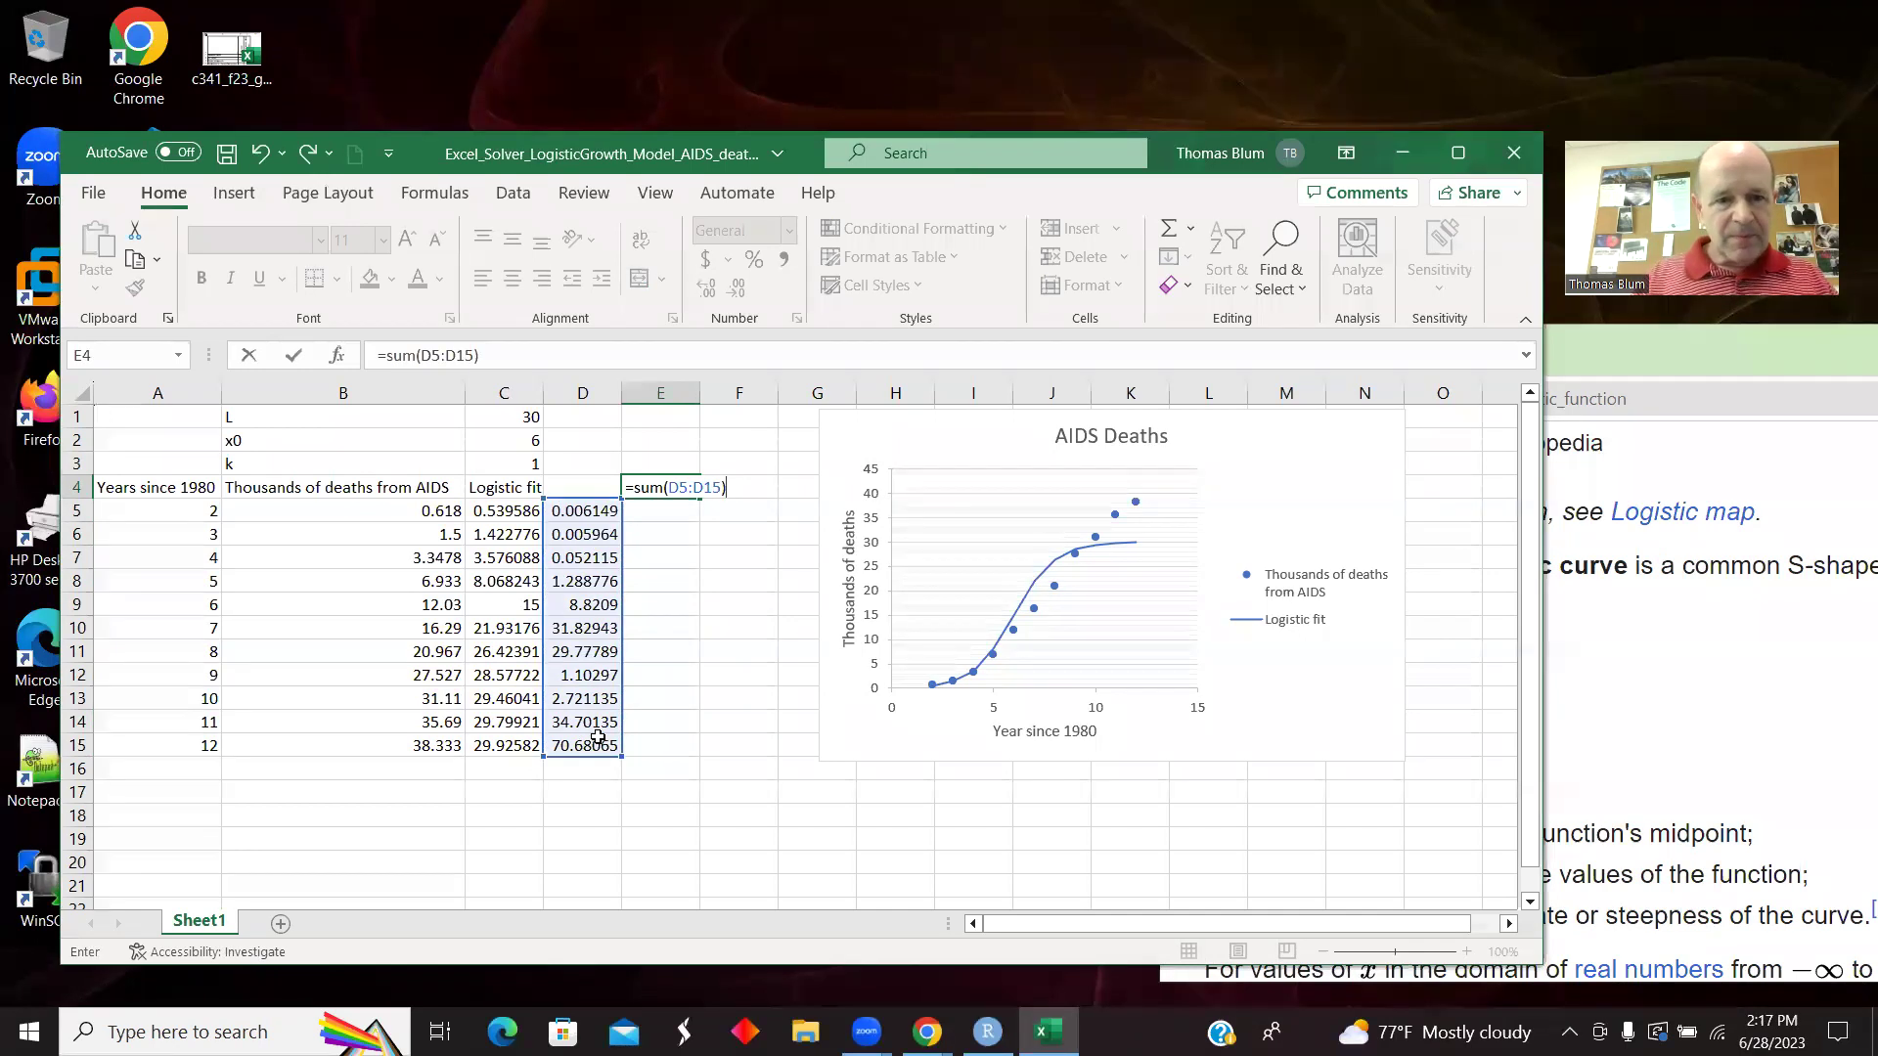
key(Return)
Label E3 'sum of the square deviation' and shift the chart slightly right.
click(659, 463)
text(s)
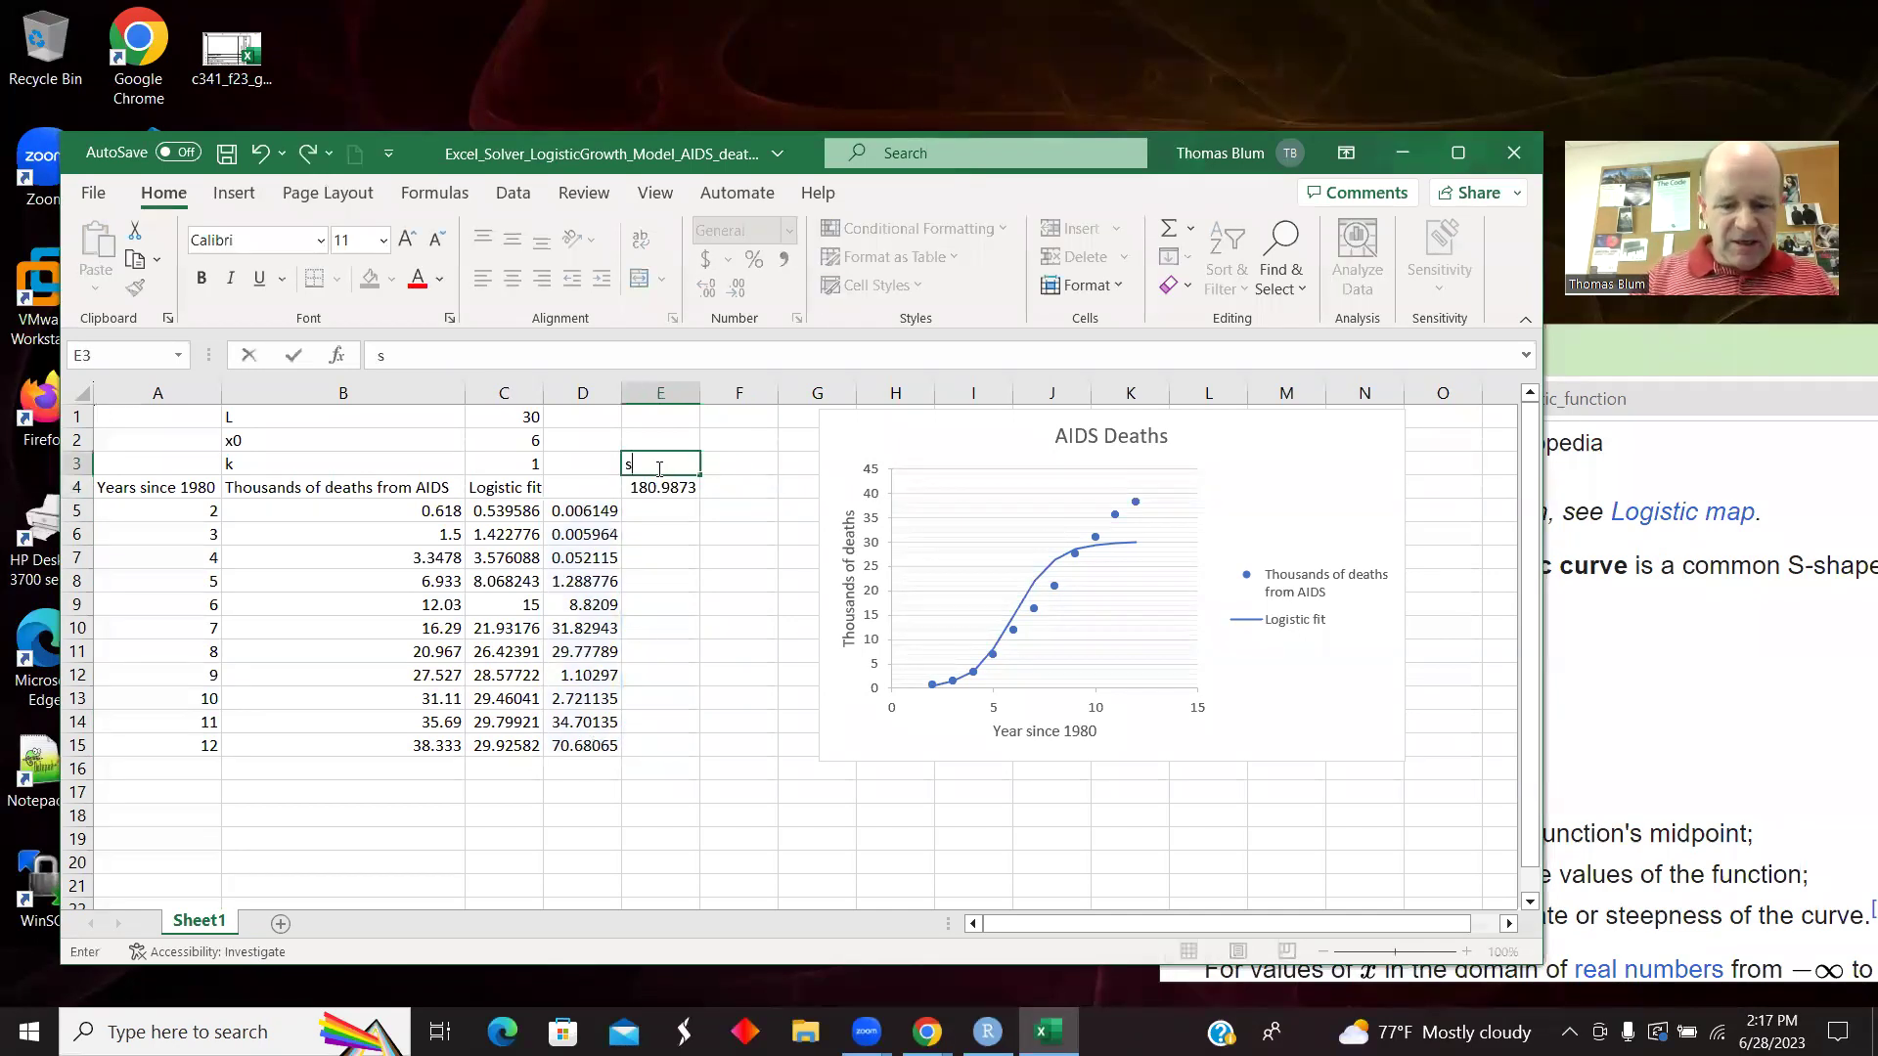
text(um of the)
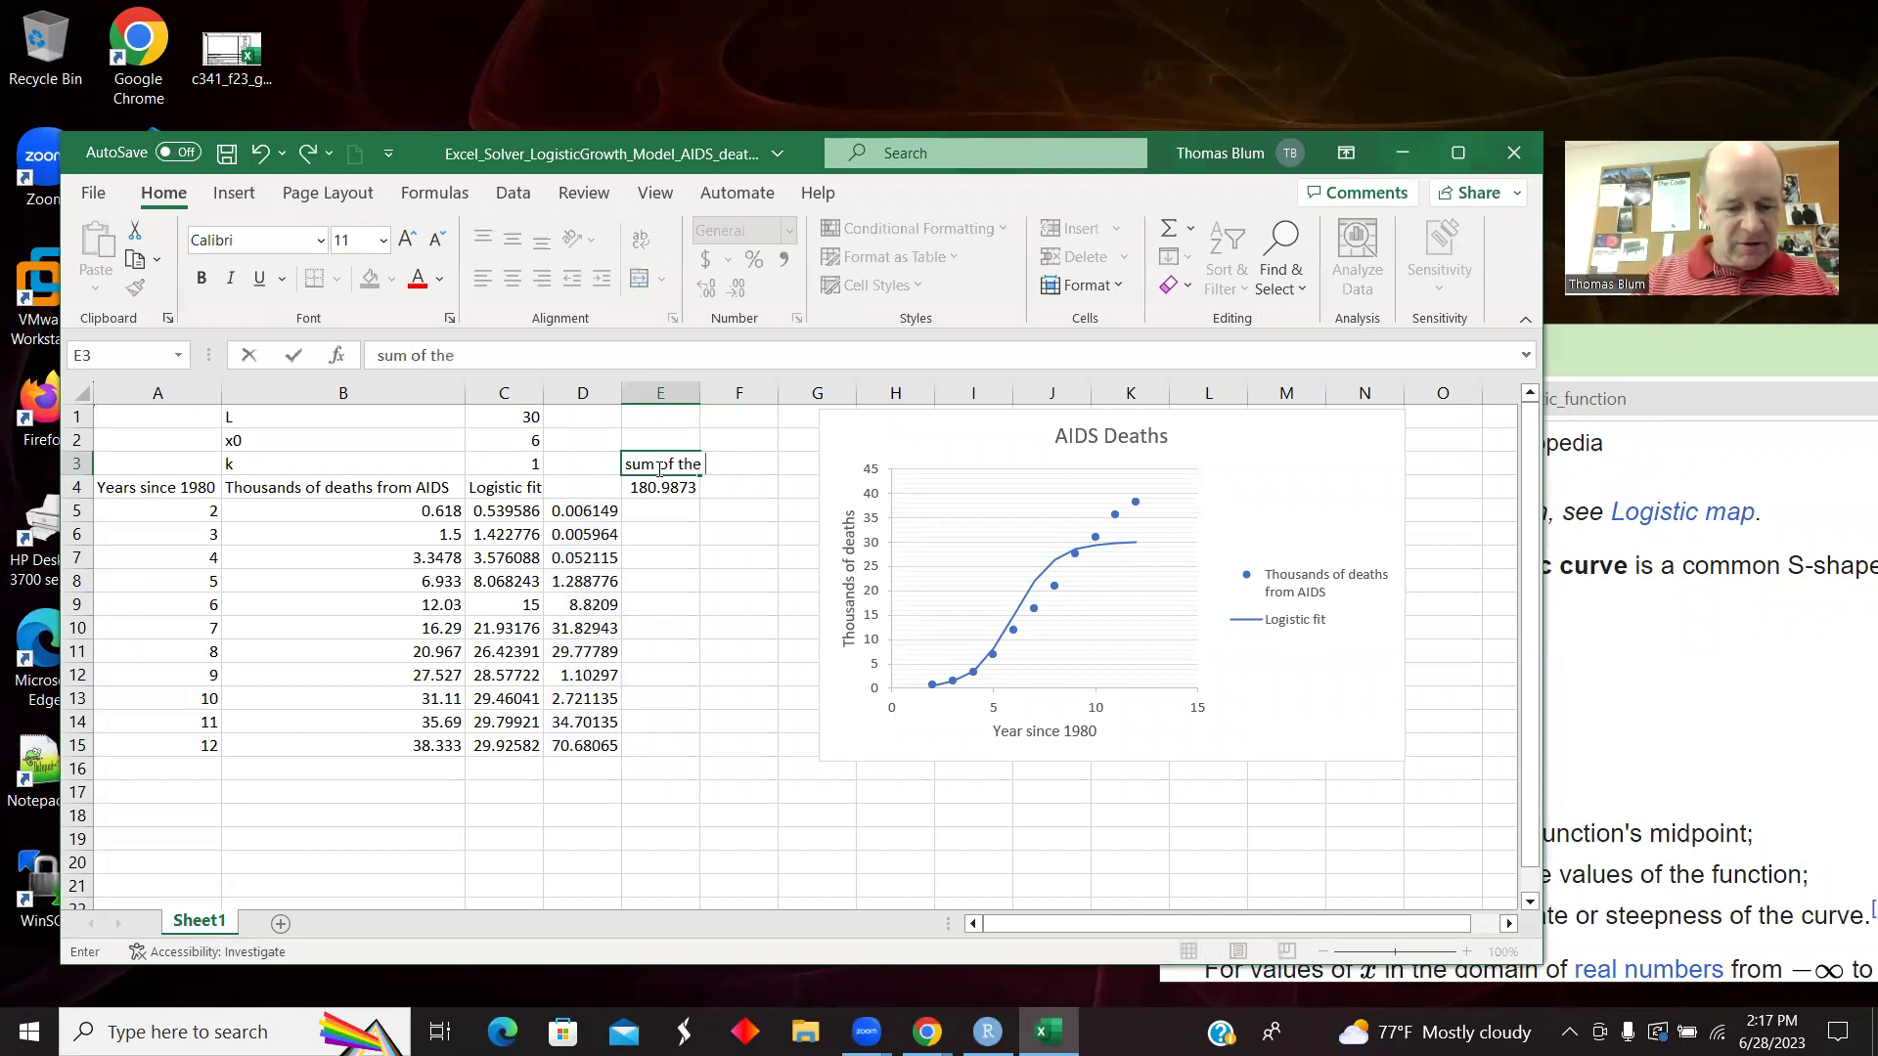
text( square de)
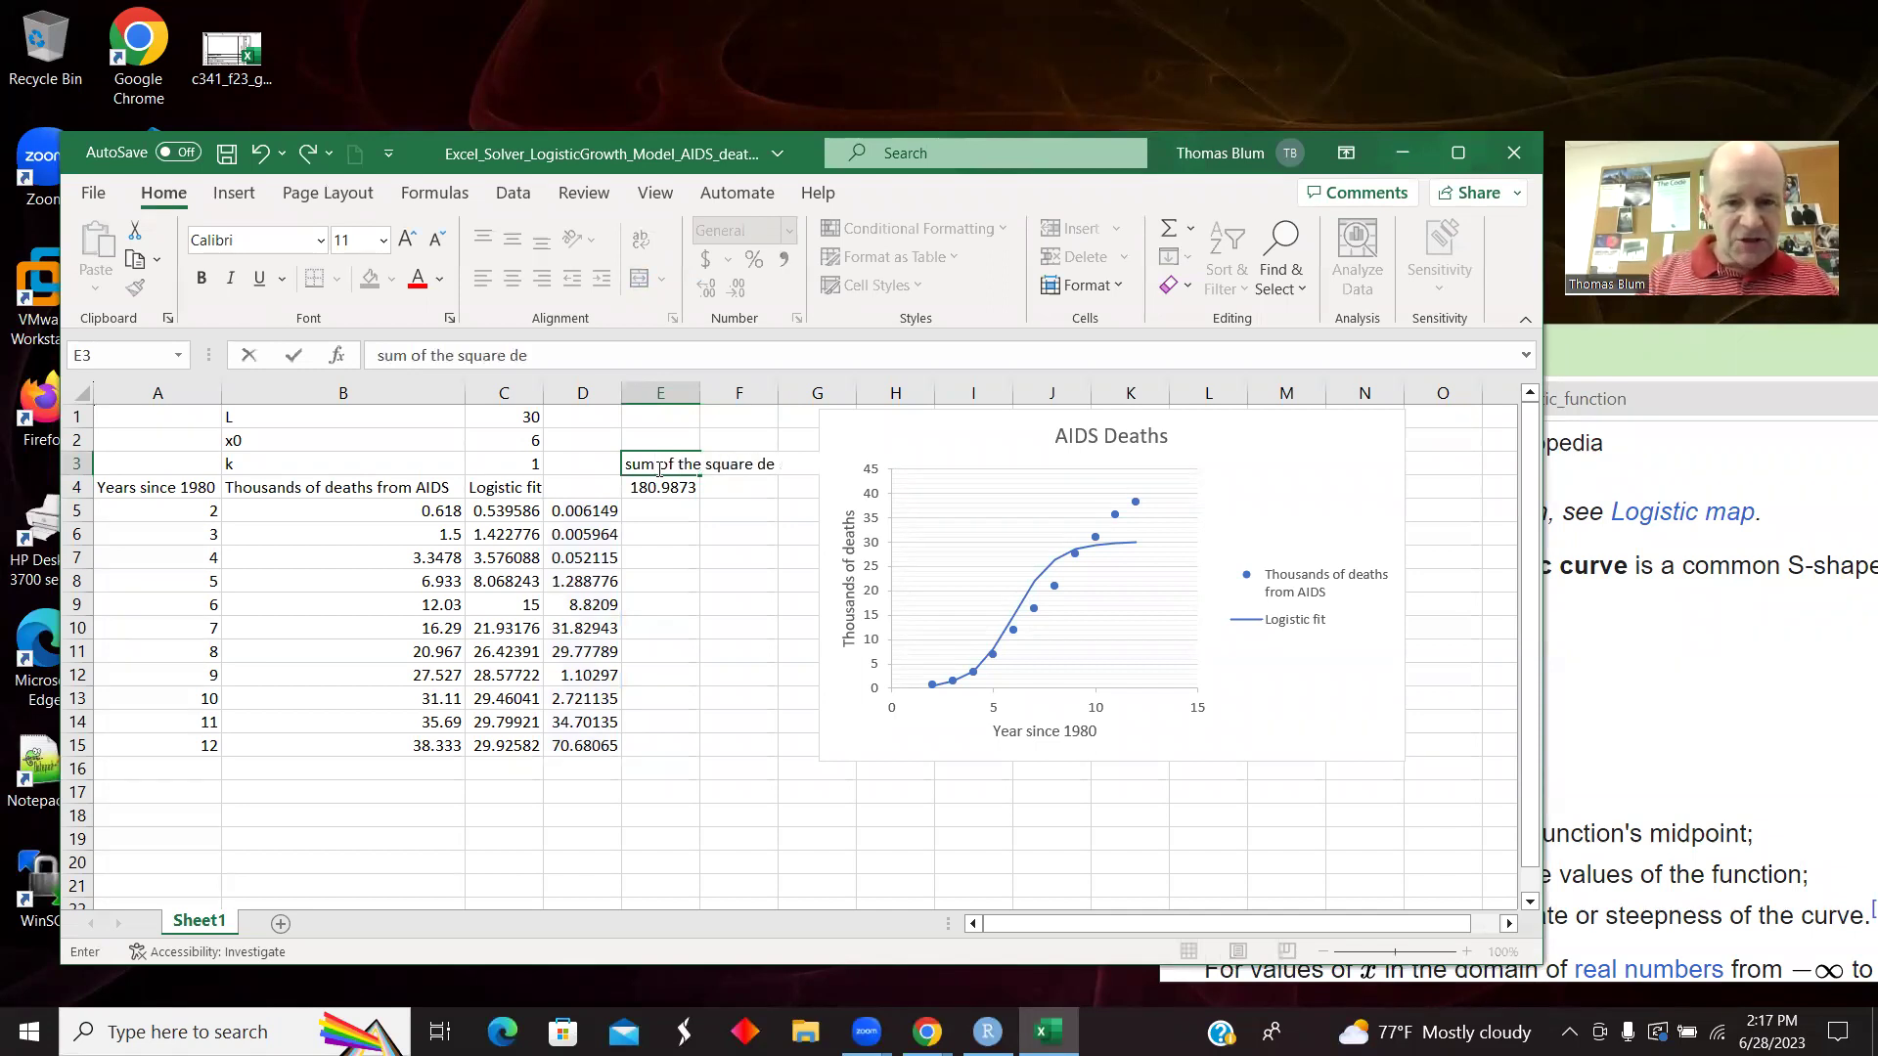
text(viations)
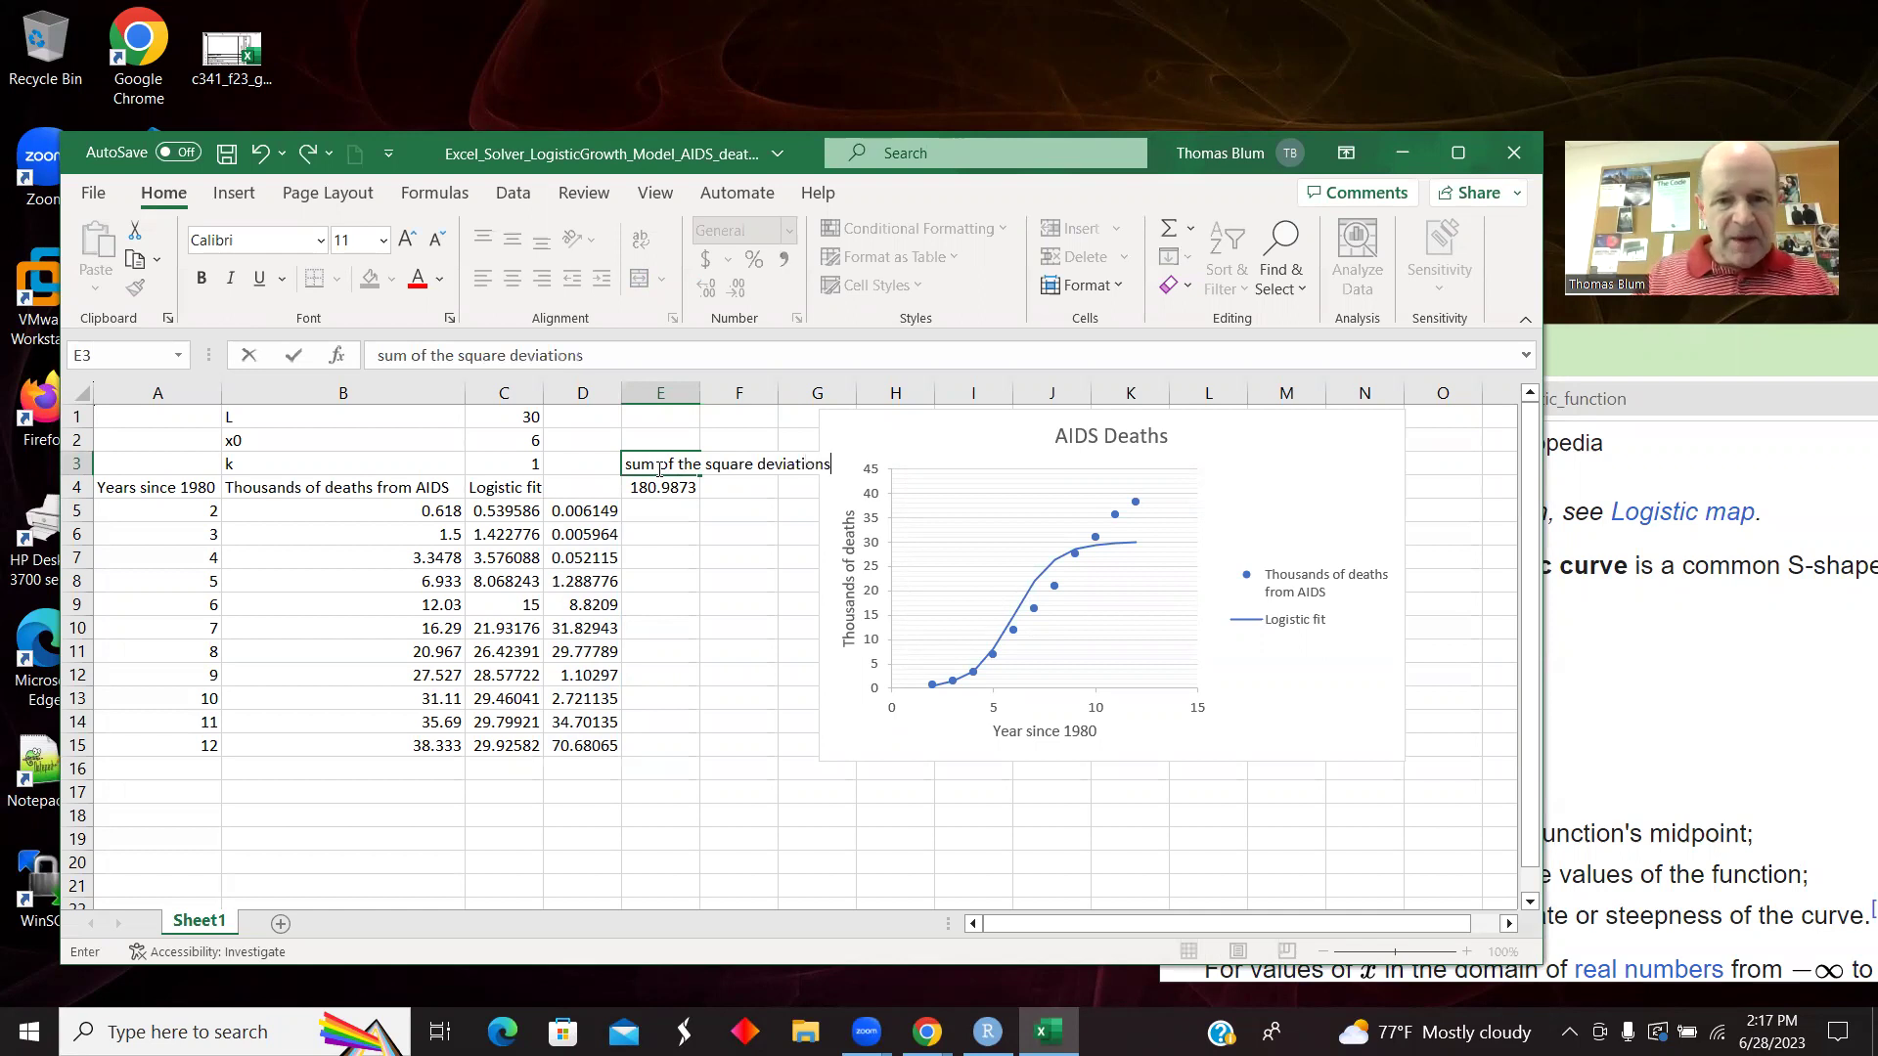
key(Tab)
drag(879, 418, 962, 429)
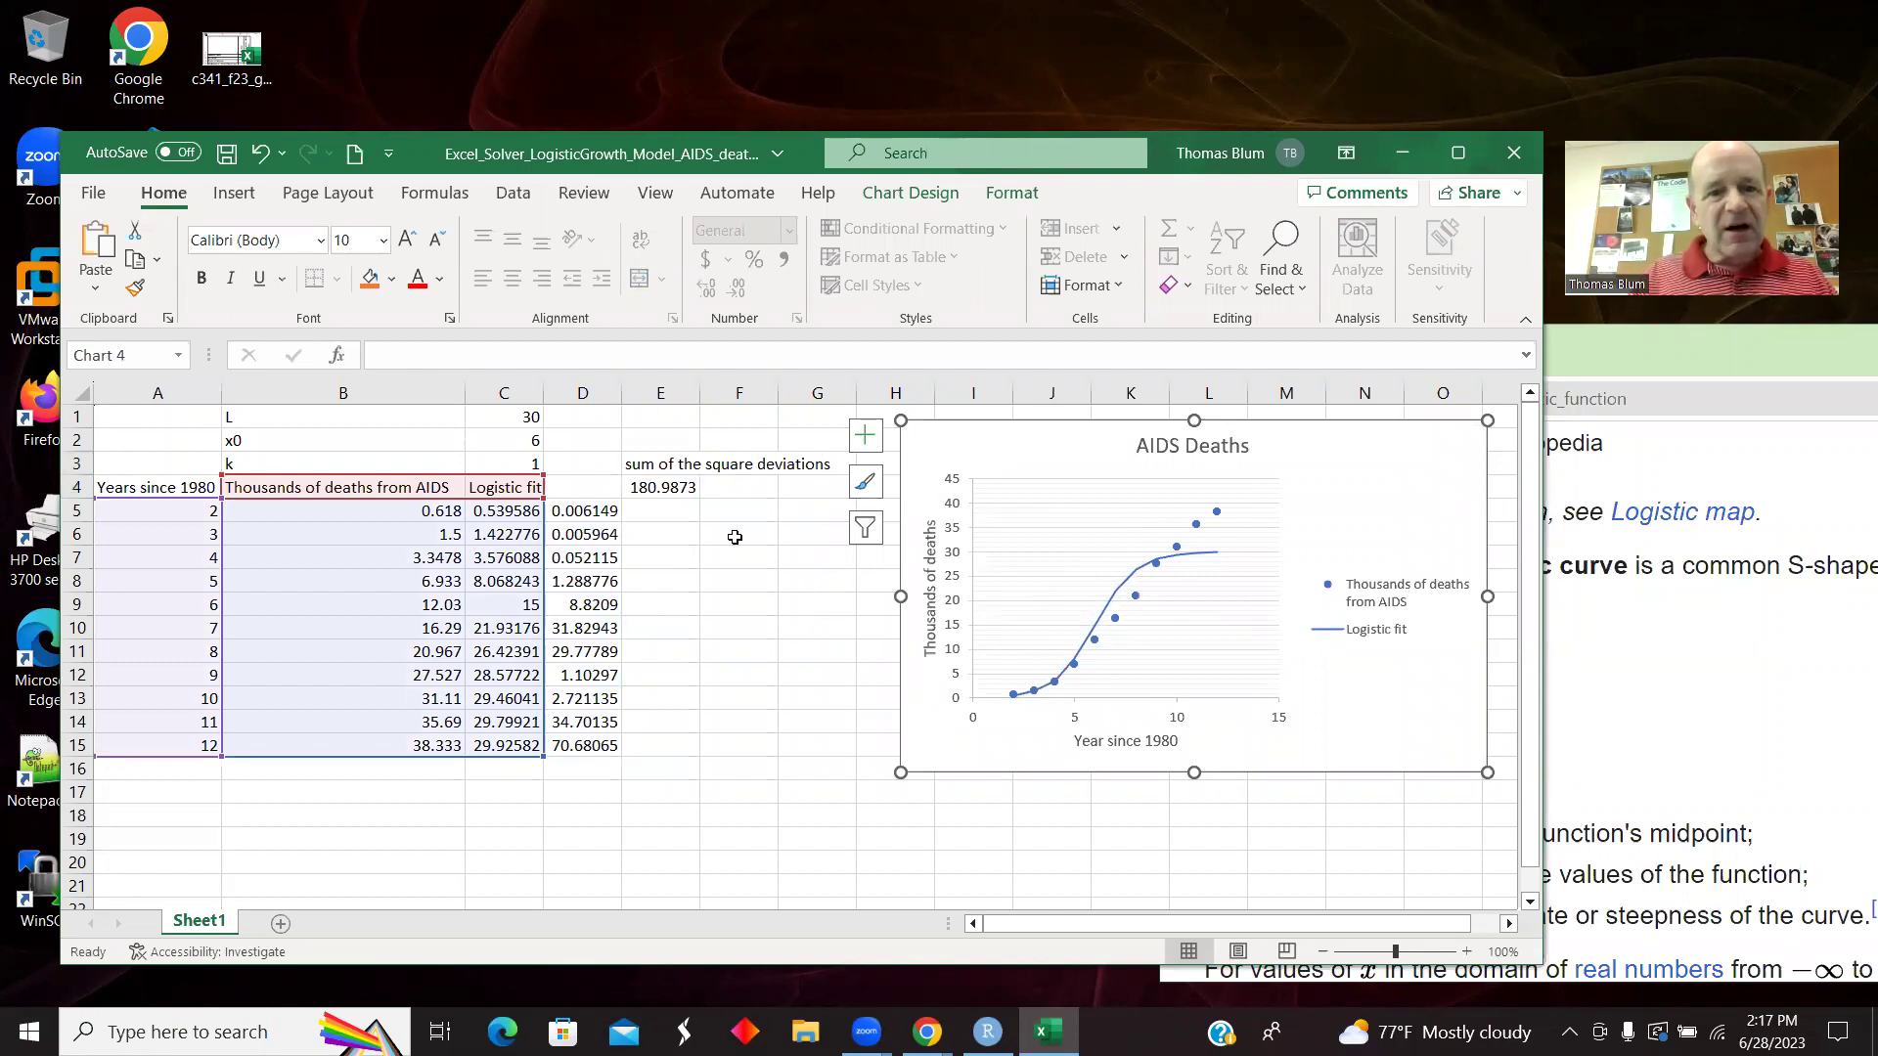
Enable the Solver Add-in and Analysis ToolPak through Excel Options' Add-ins manager.
click(647, 486)
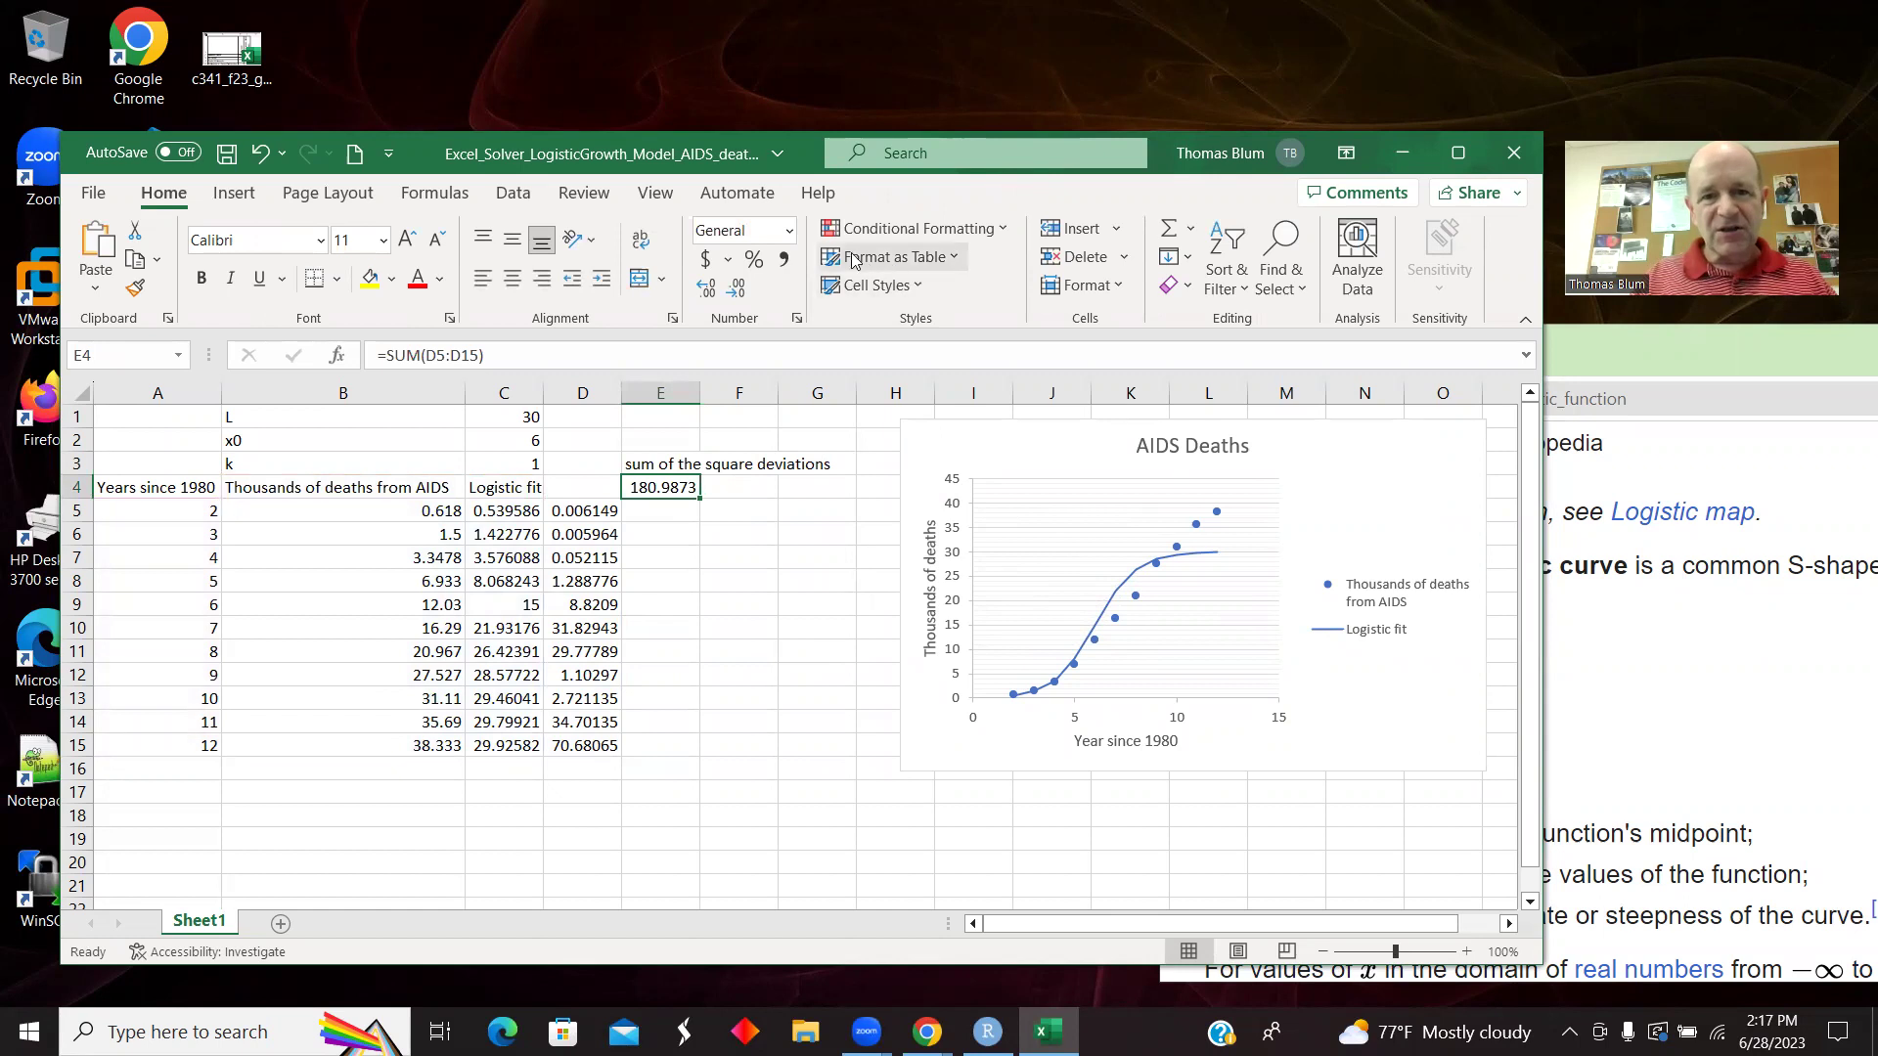
click(512, 193)
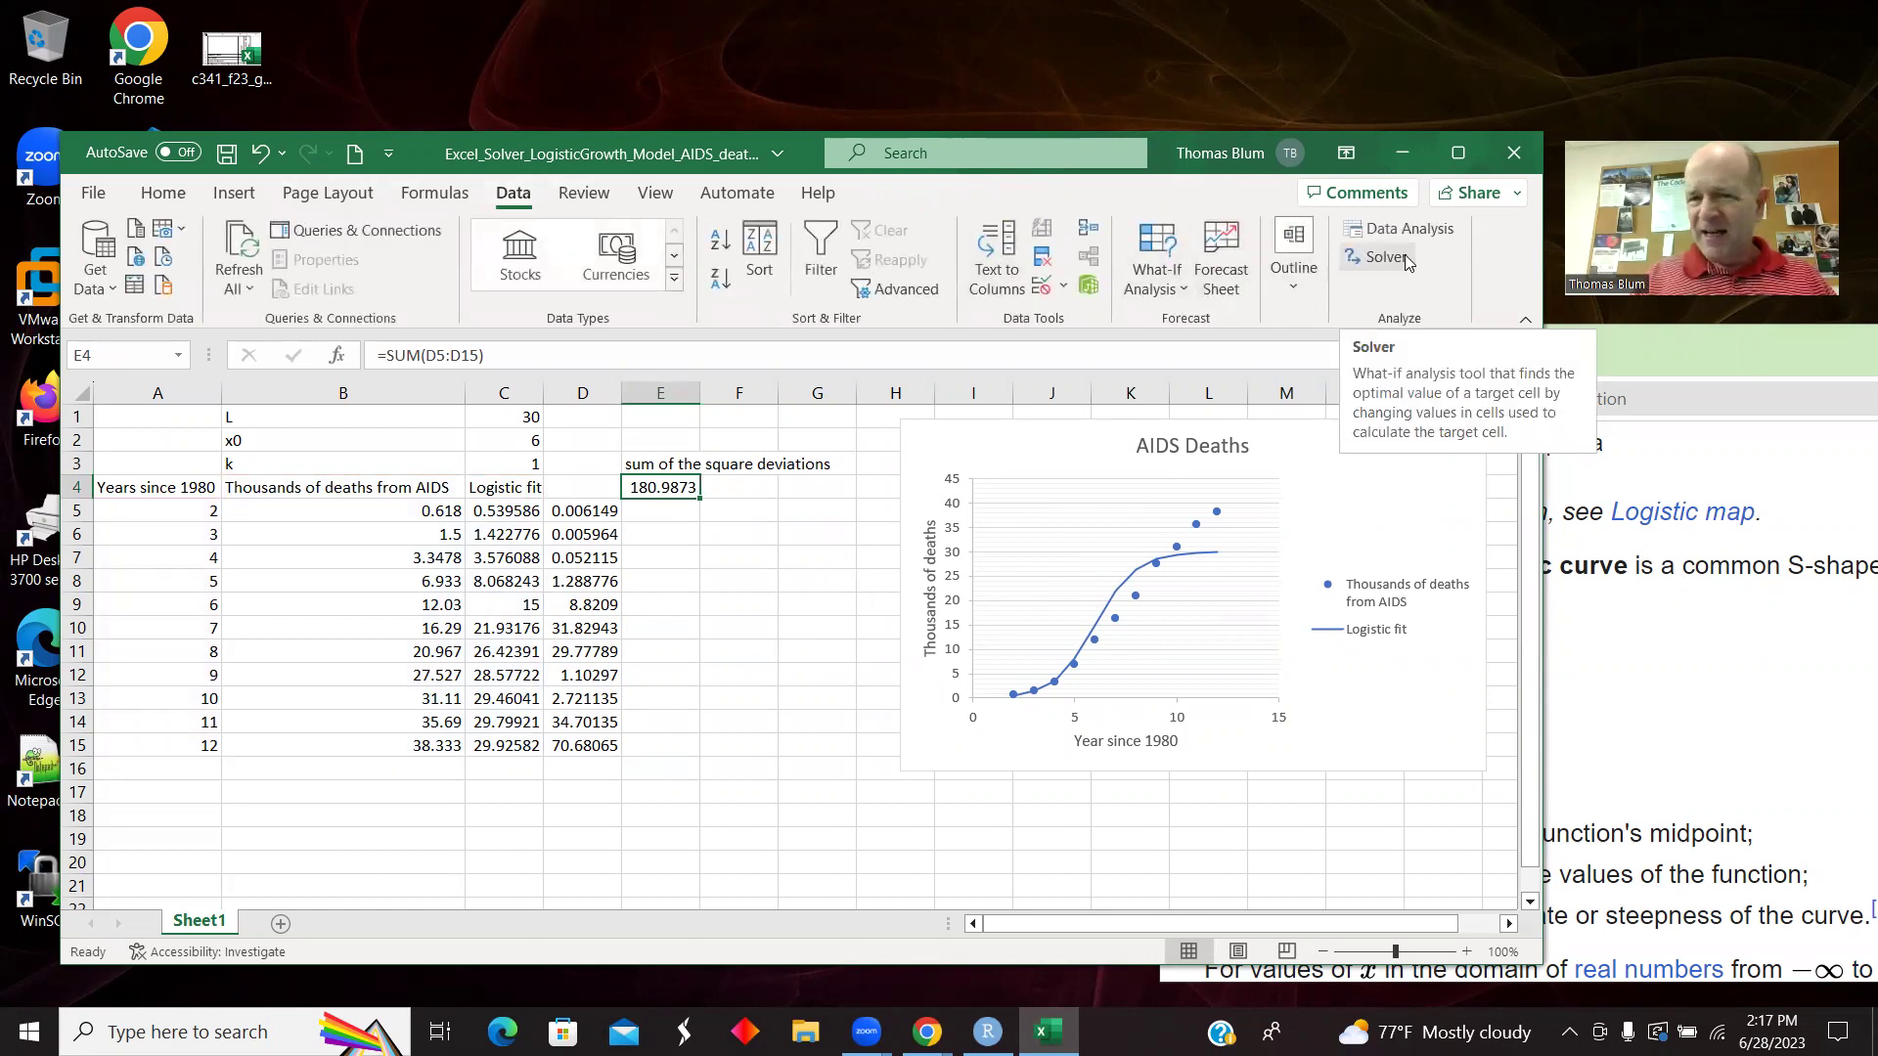
click(94, 200)
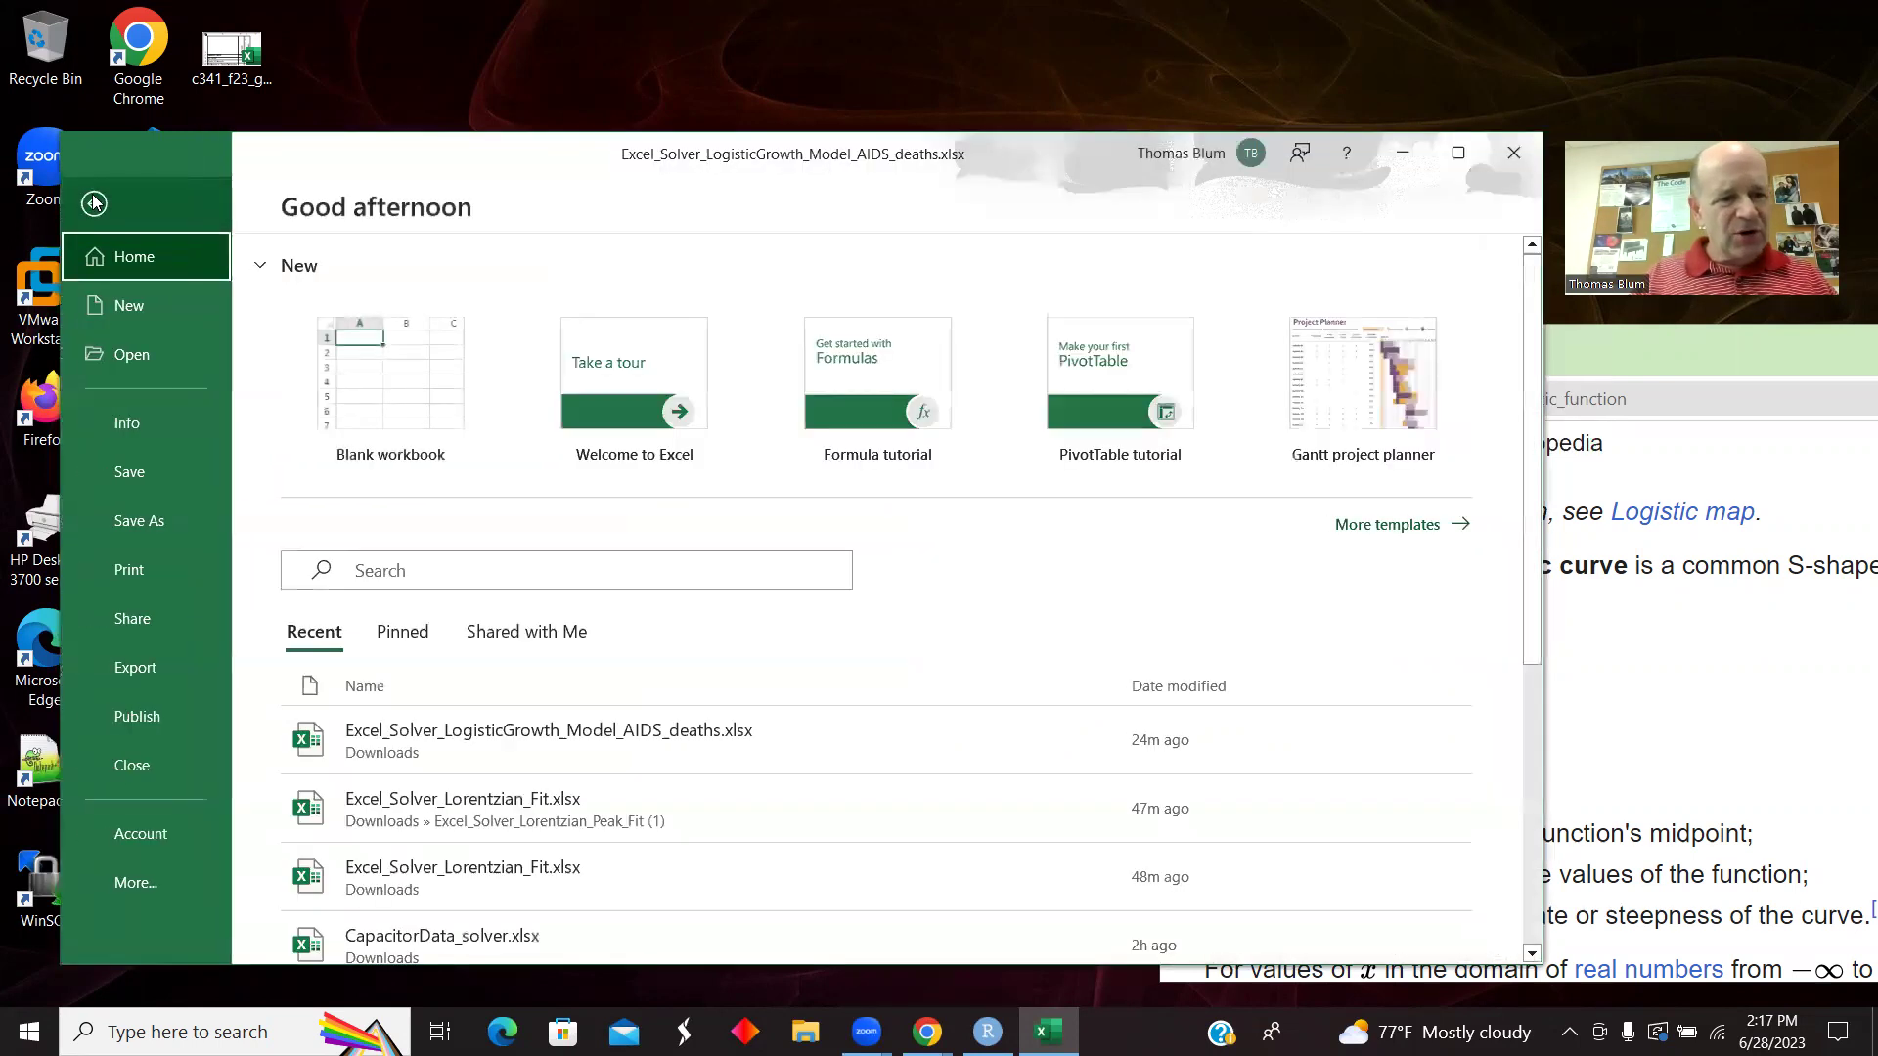
click(162, 886)
click(311, 930)
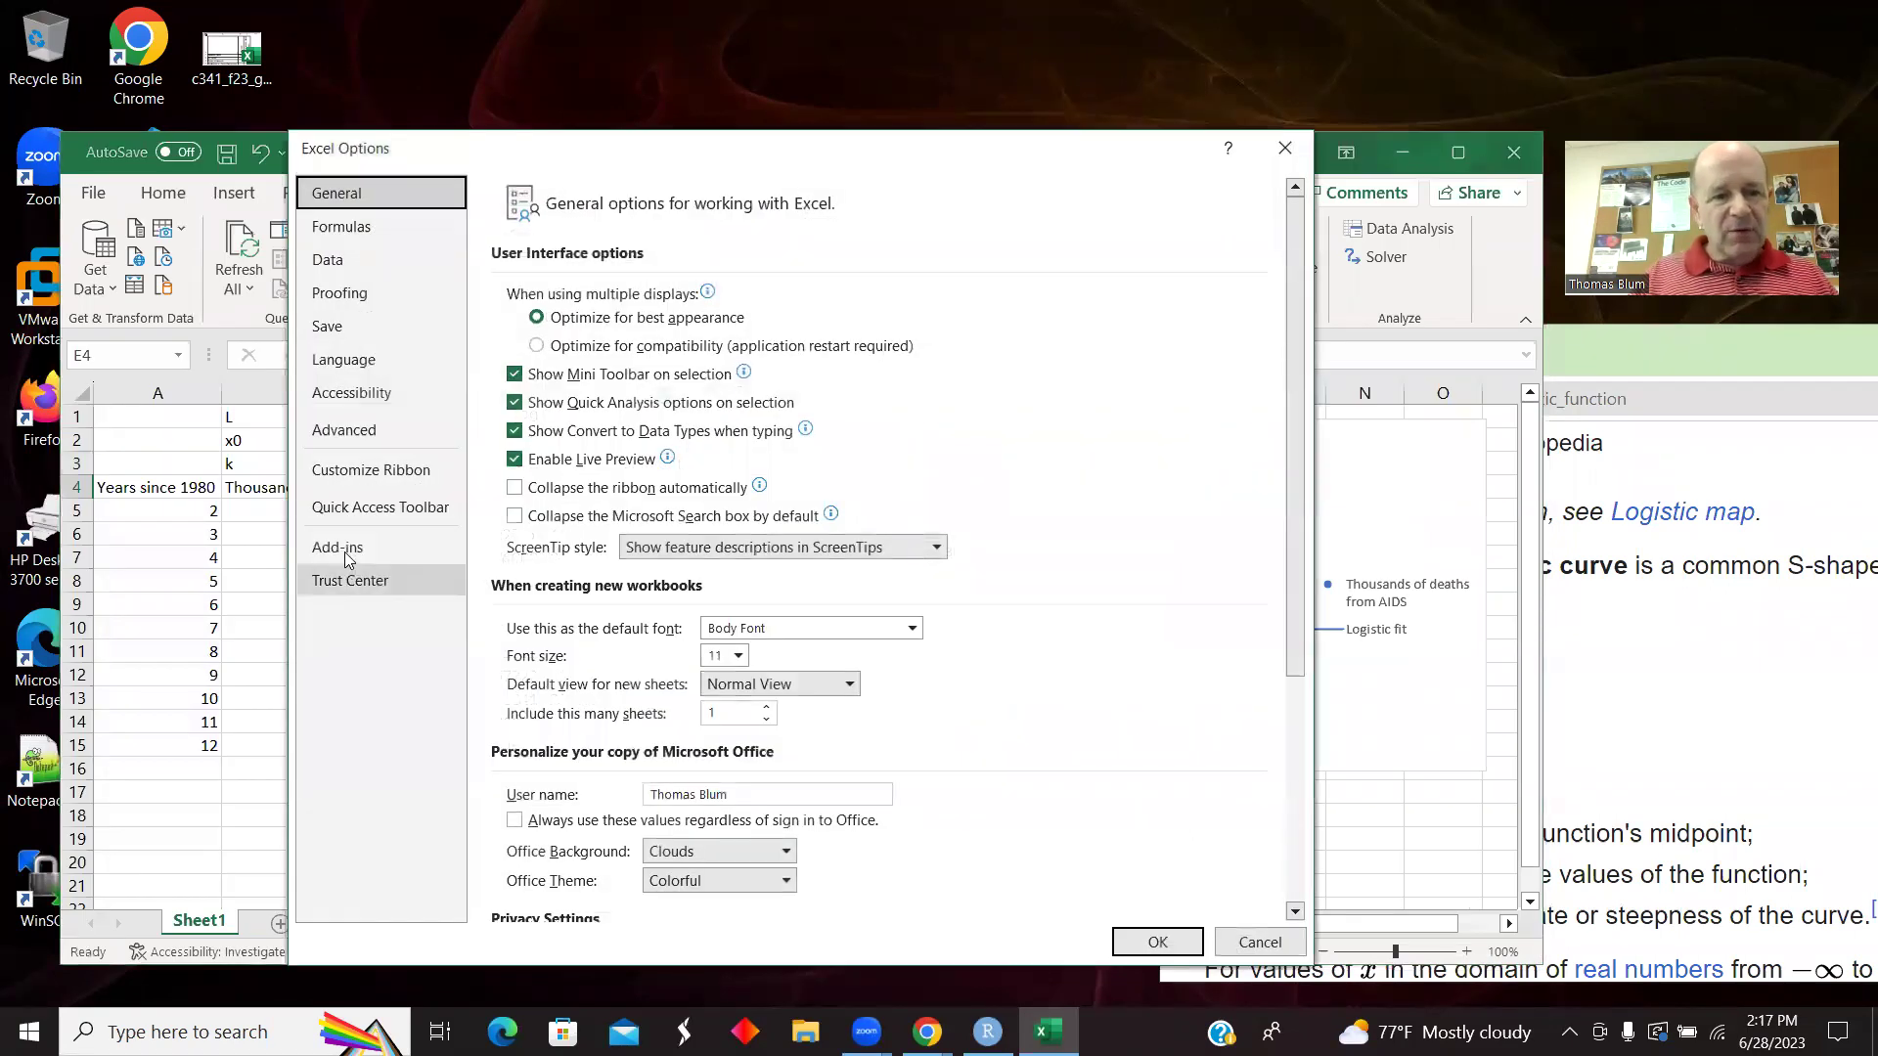
click(344, 553)
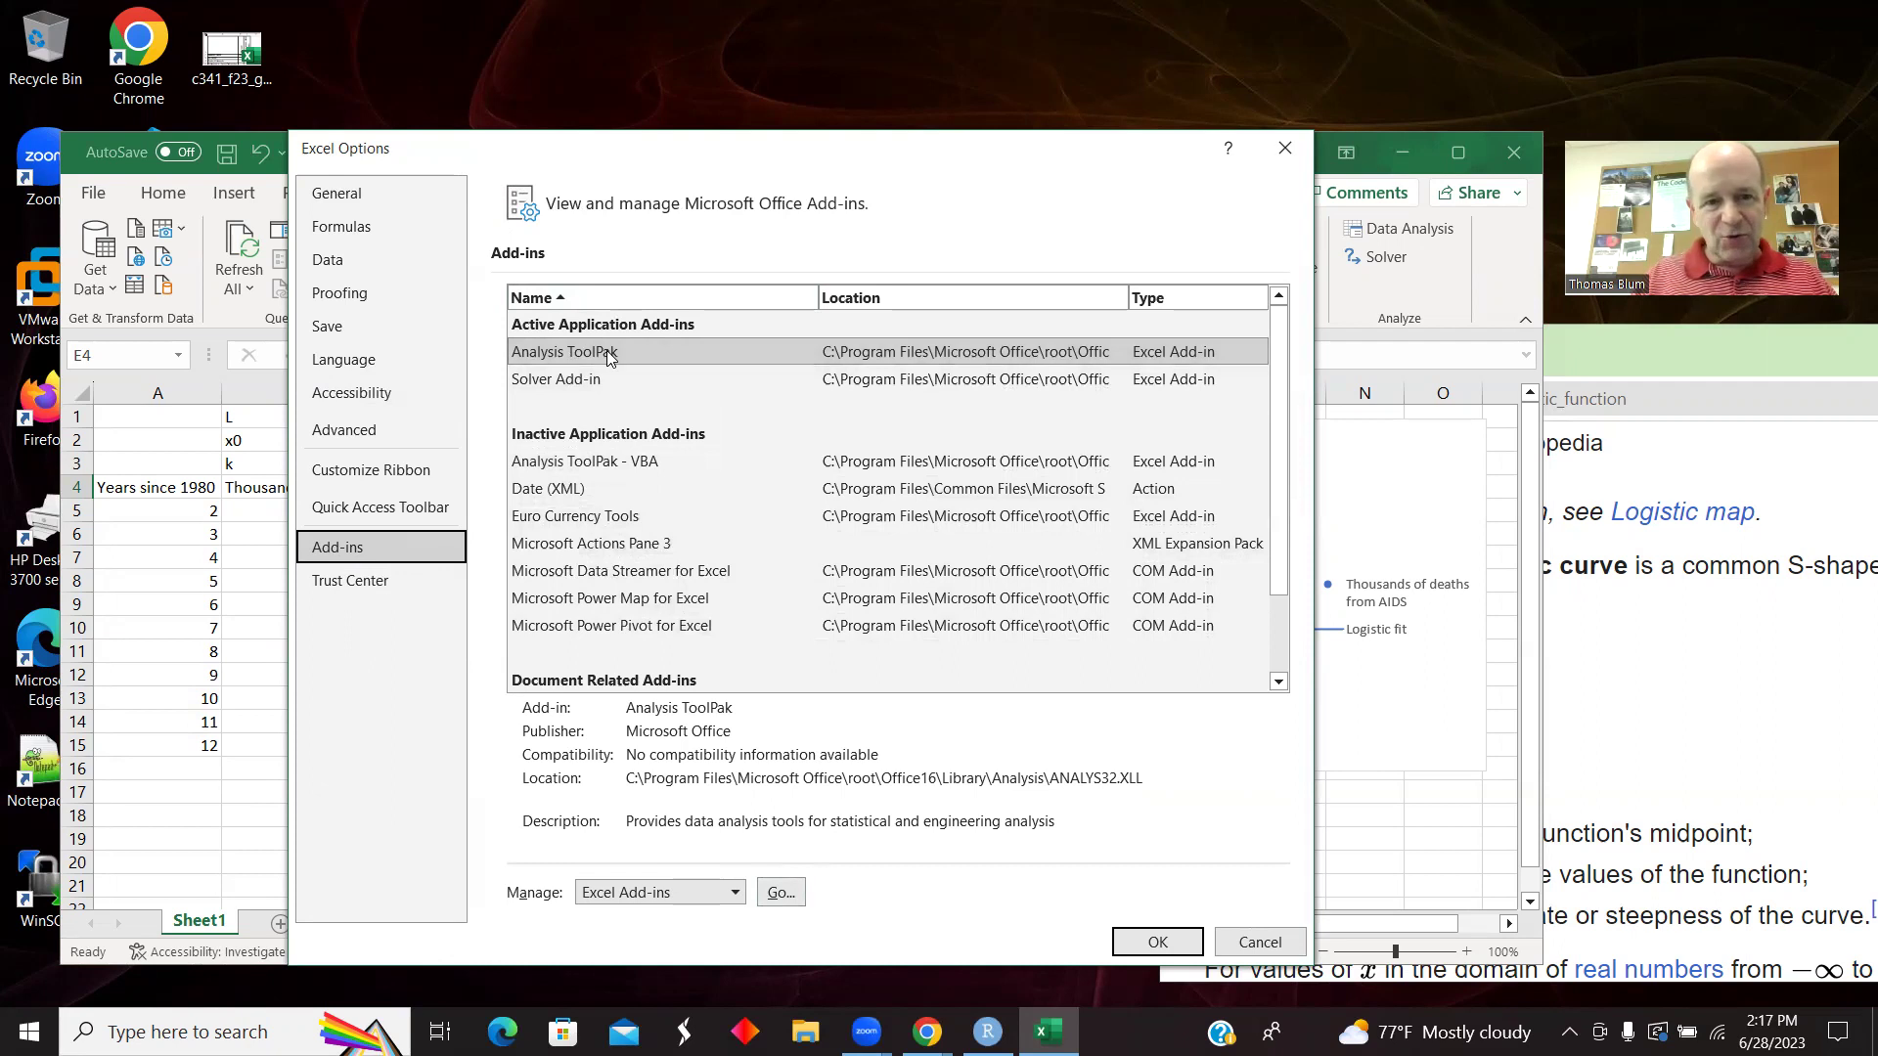
click(563, 381)
click(780, 892)
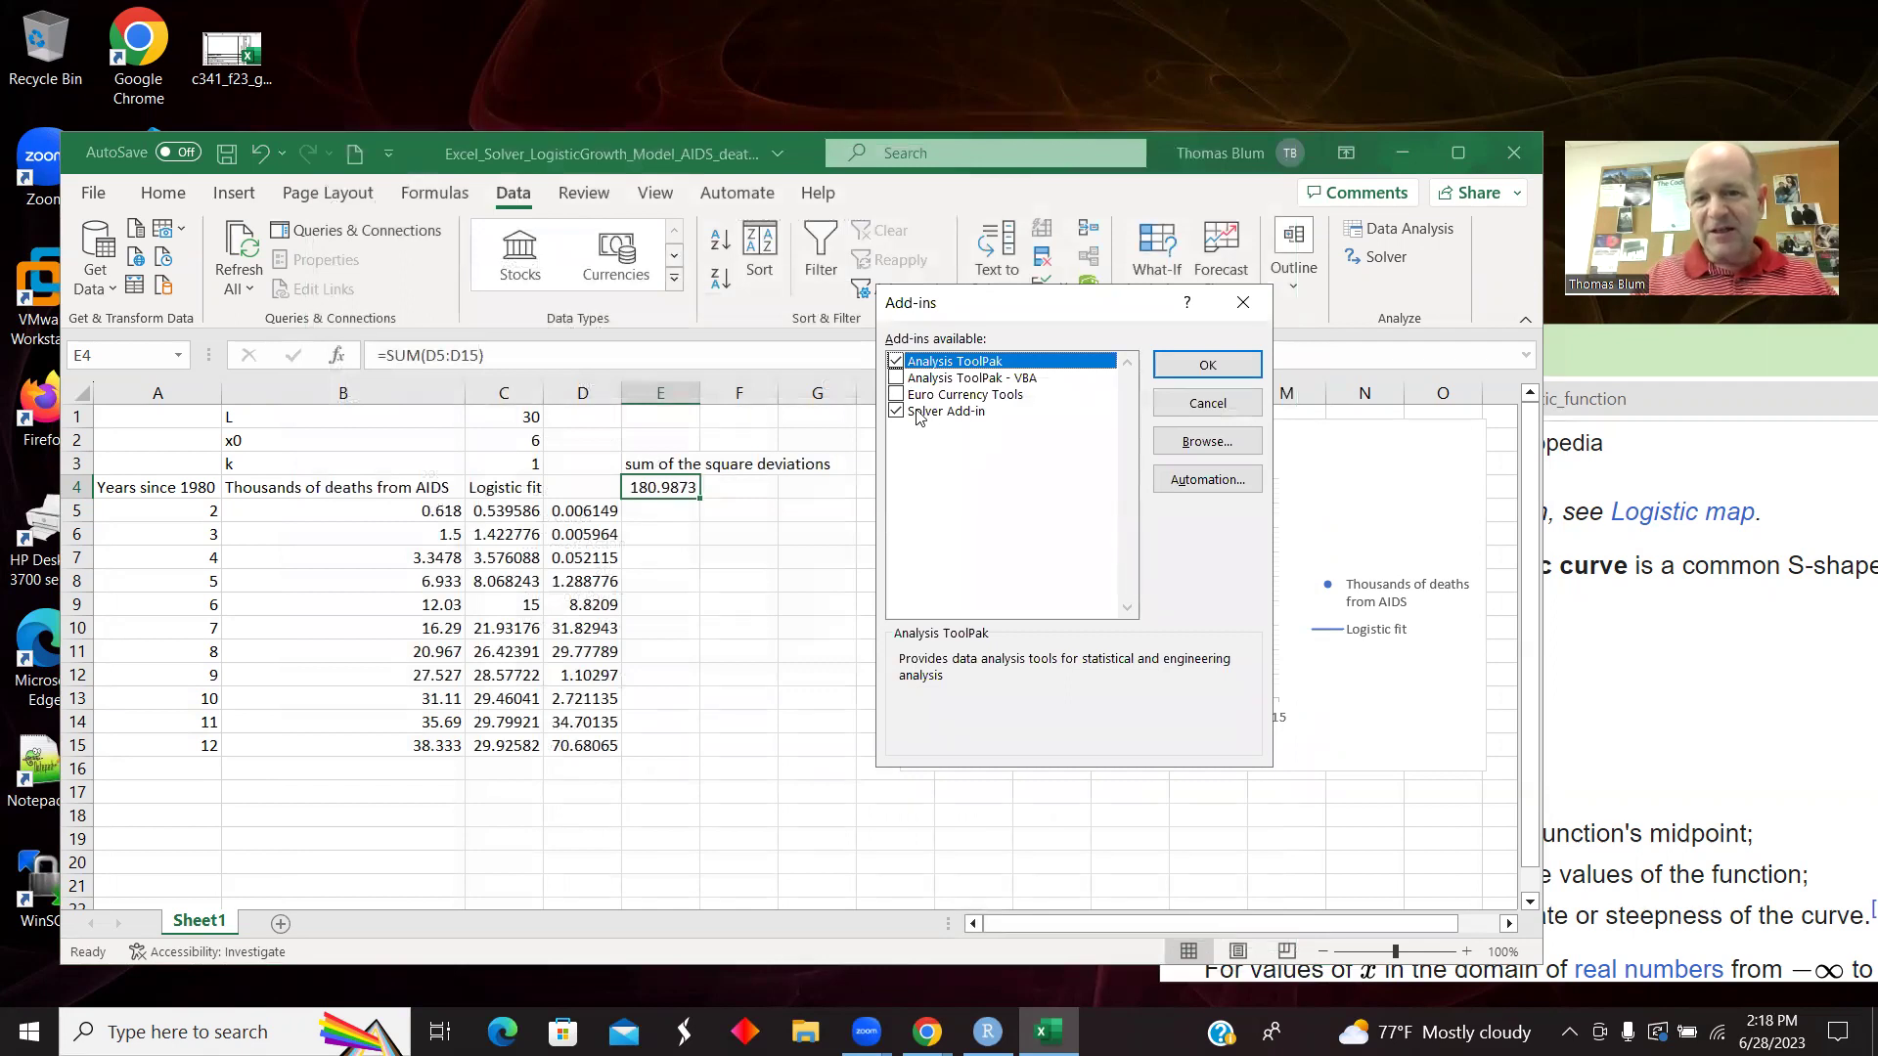
click(1208, 365)
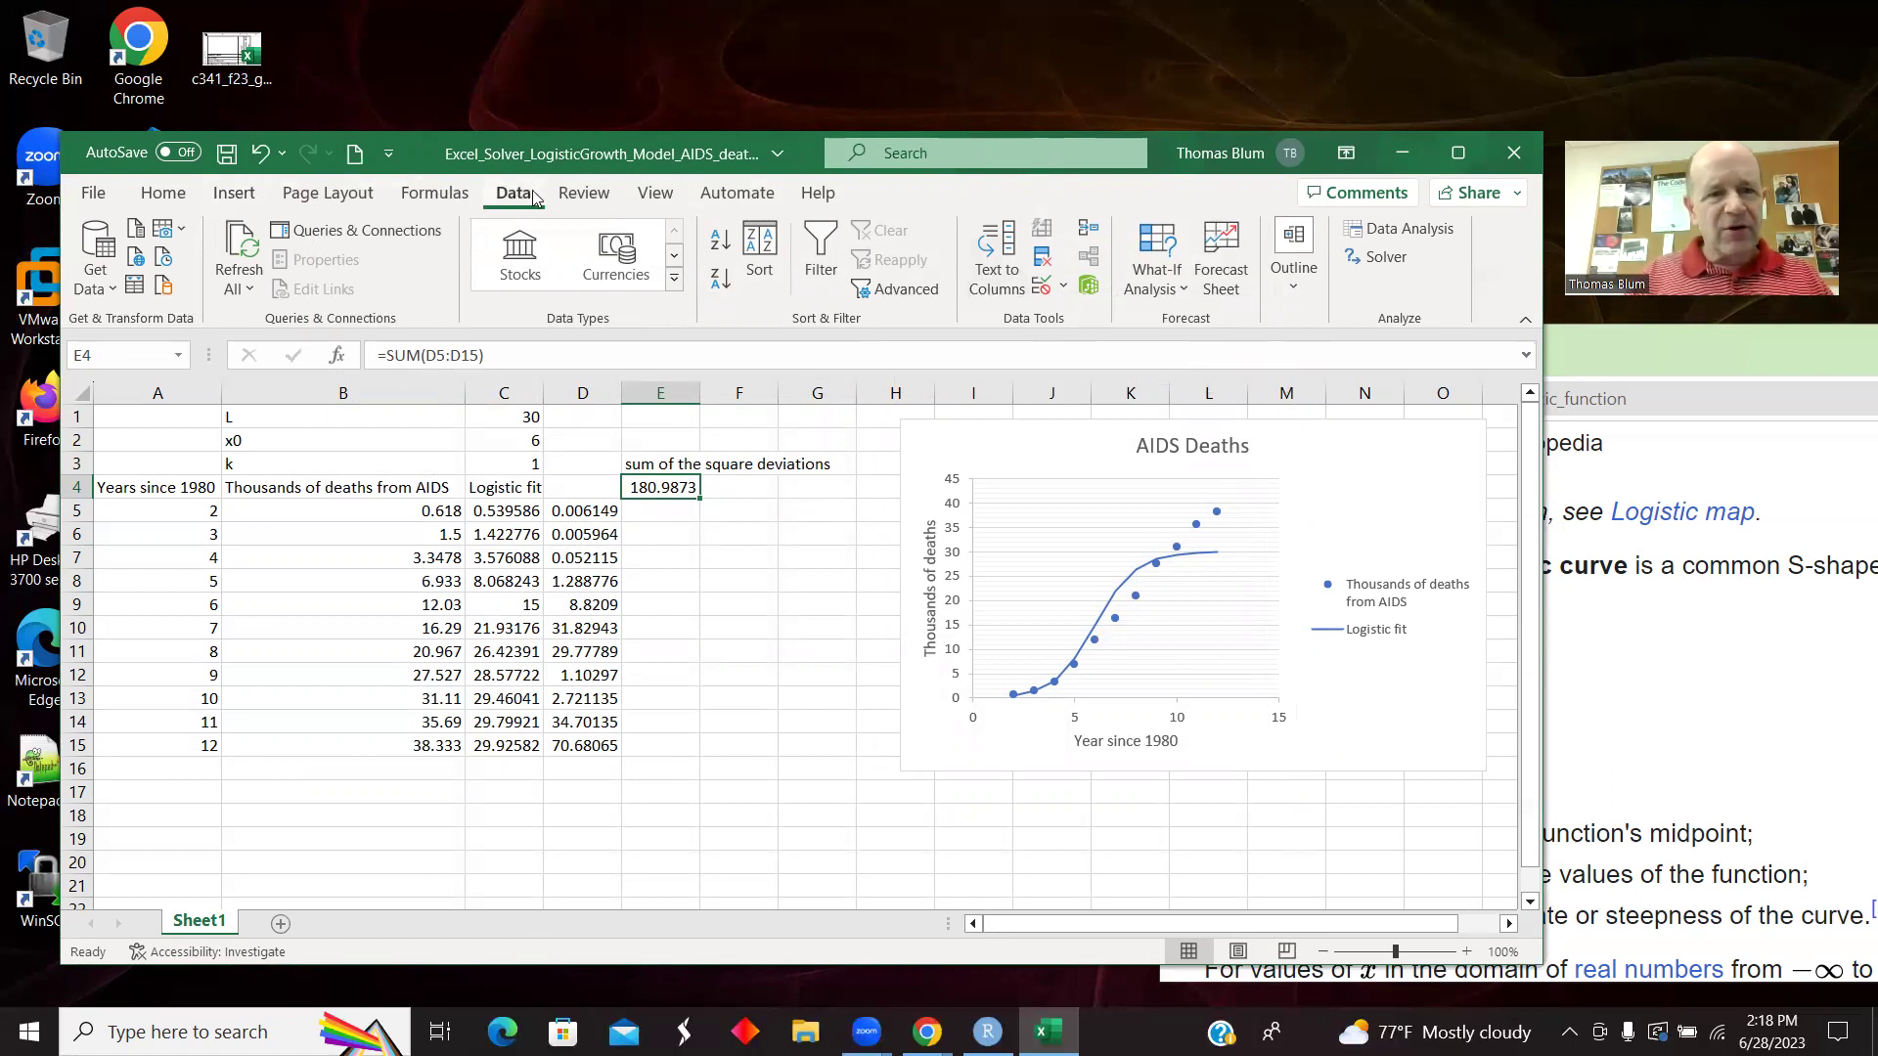
Set up Solver to minimize E4 by changing cells C1:C3.
click(1361, 256)
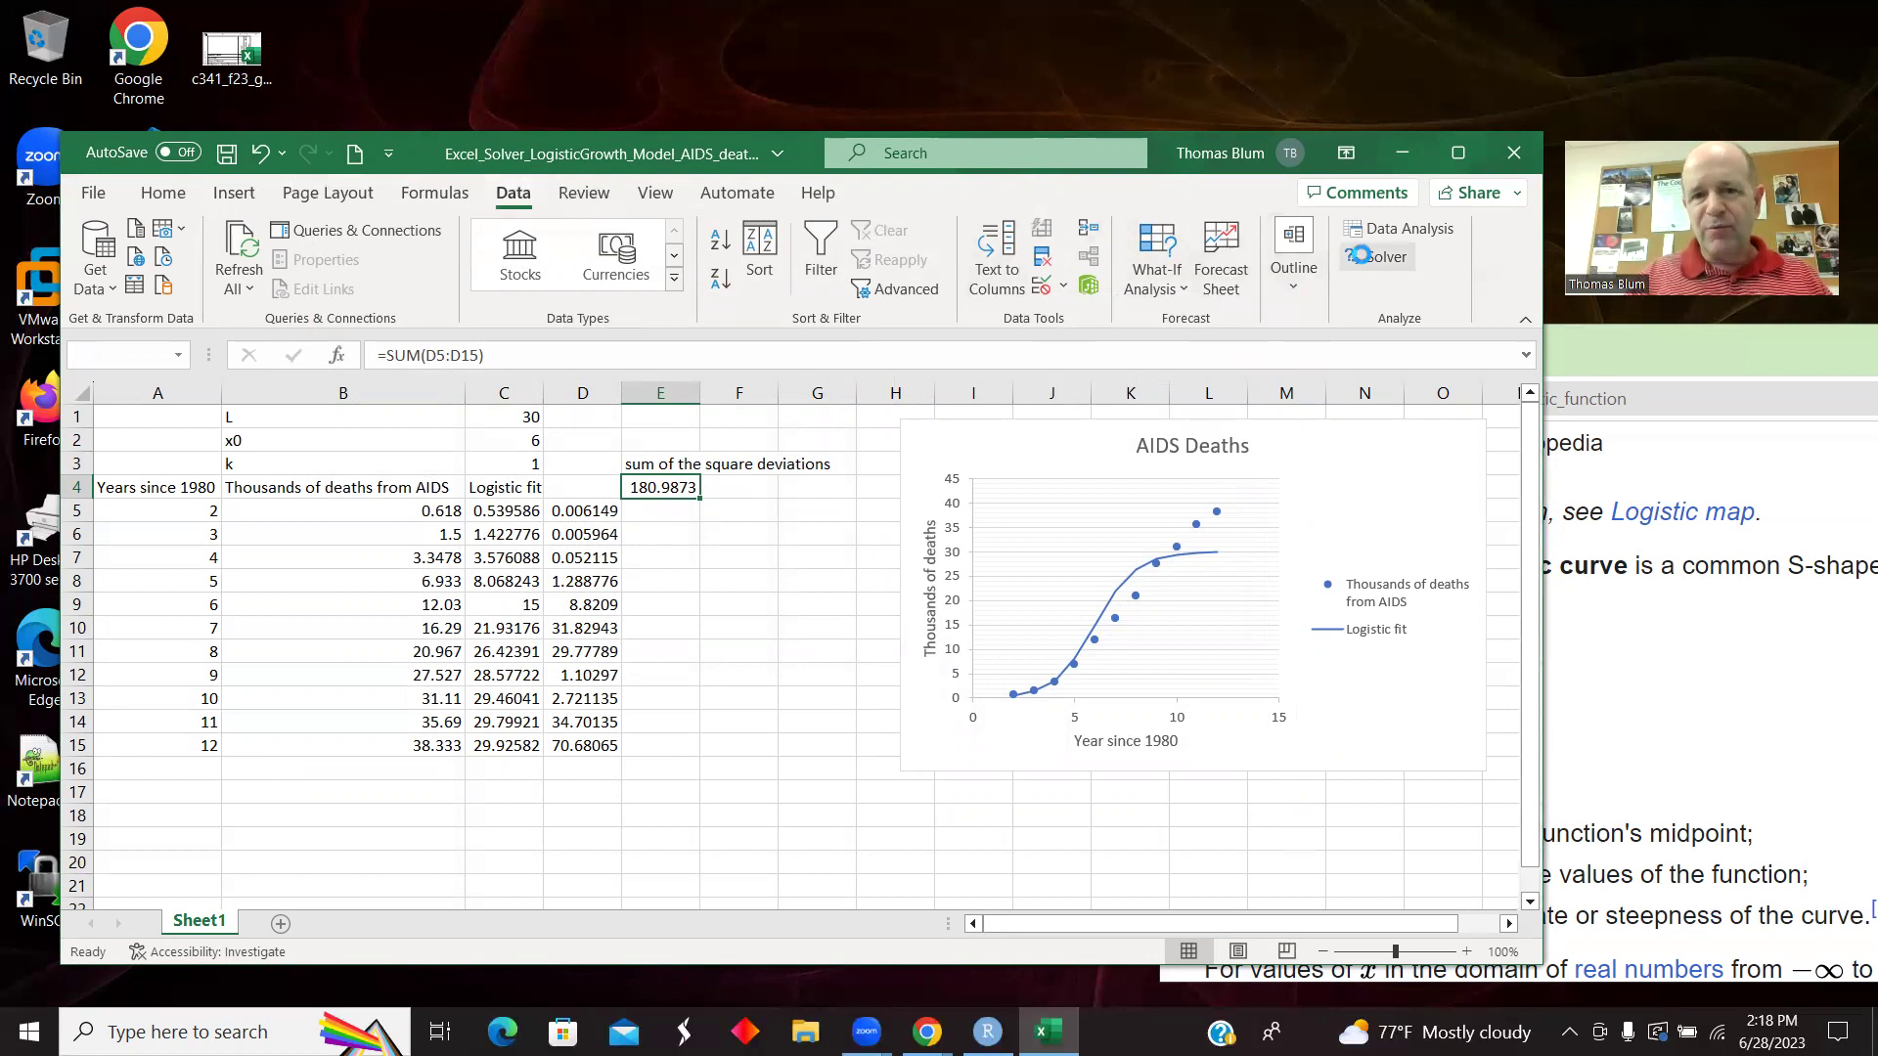
click(977, 605)
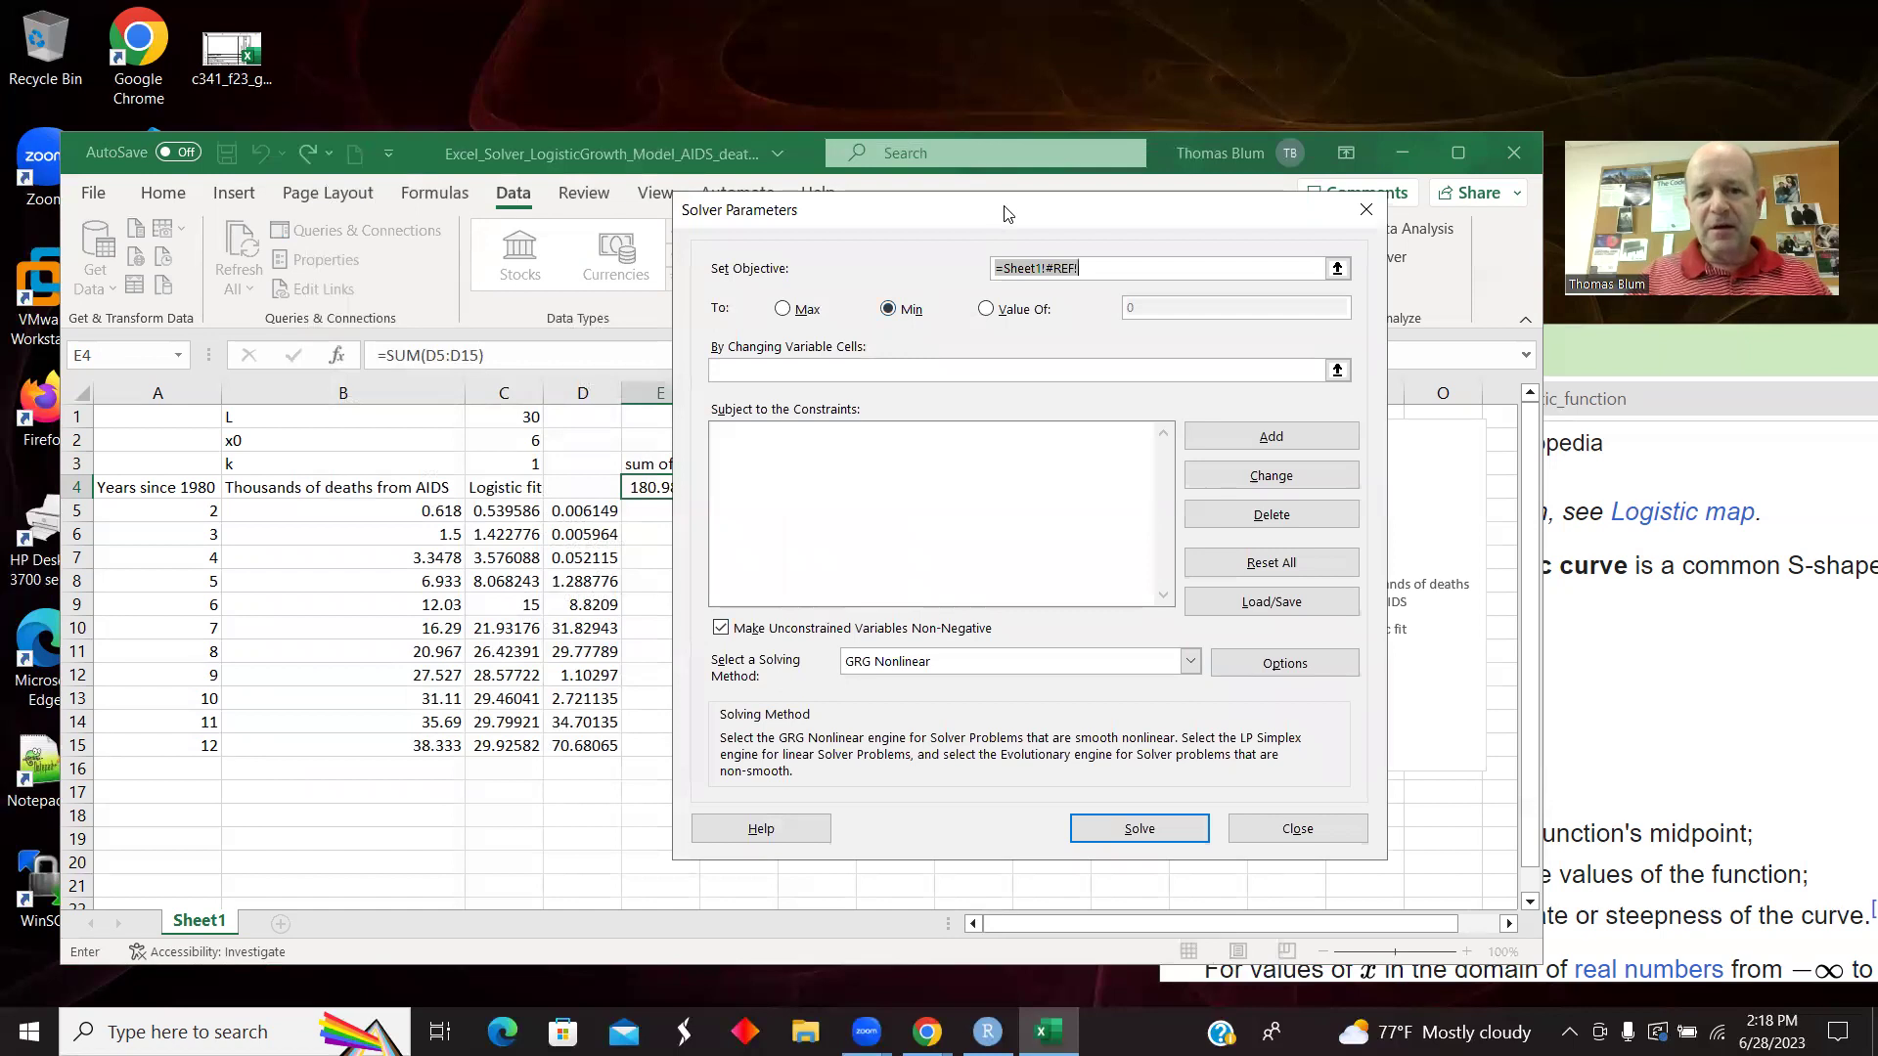
click(1442, 358)
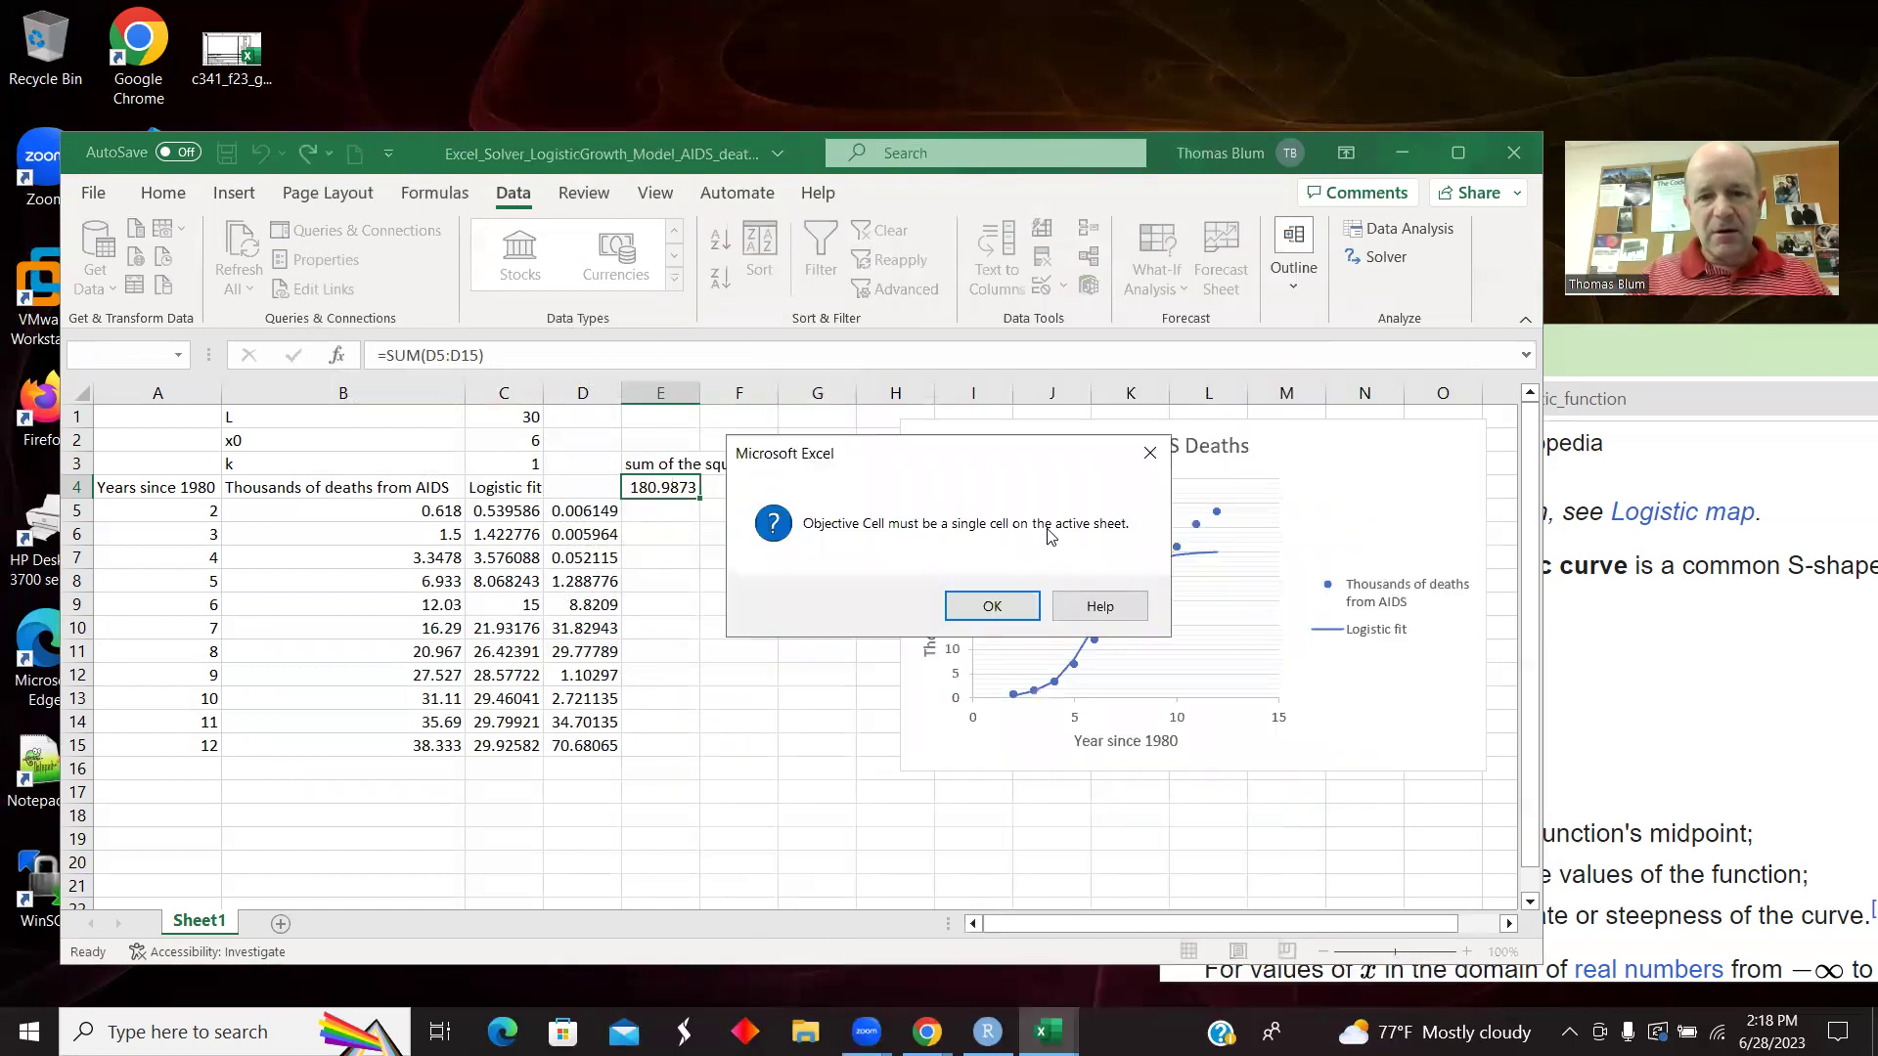
click(999, 605)
click(992, 607)
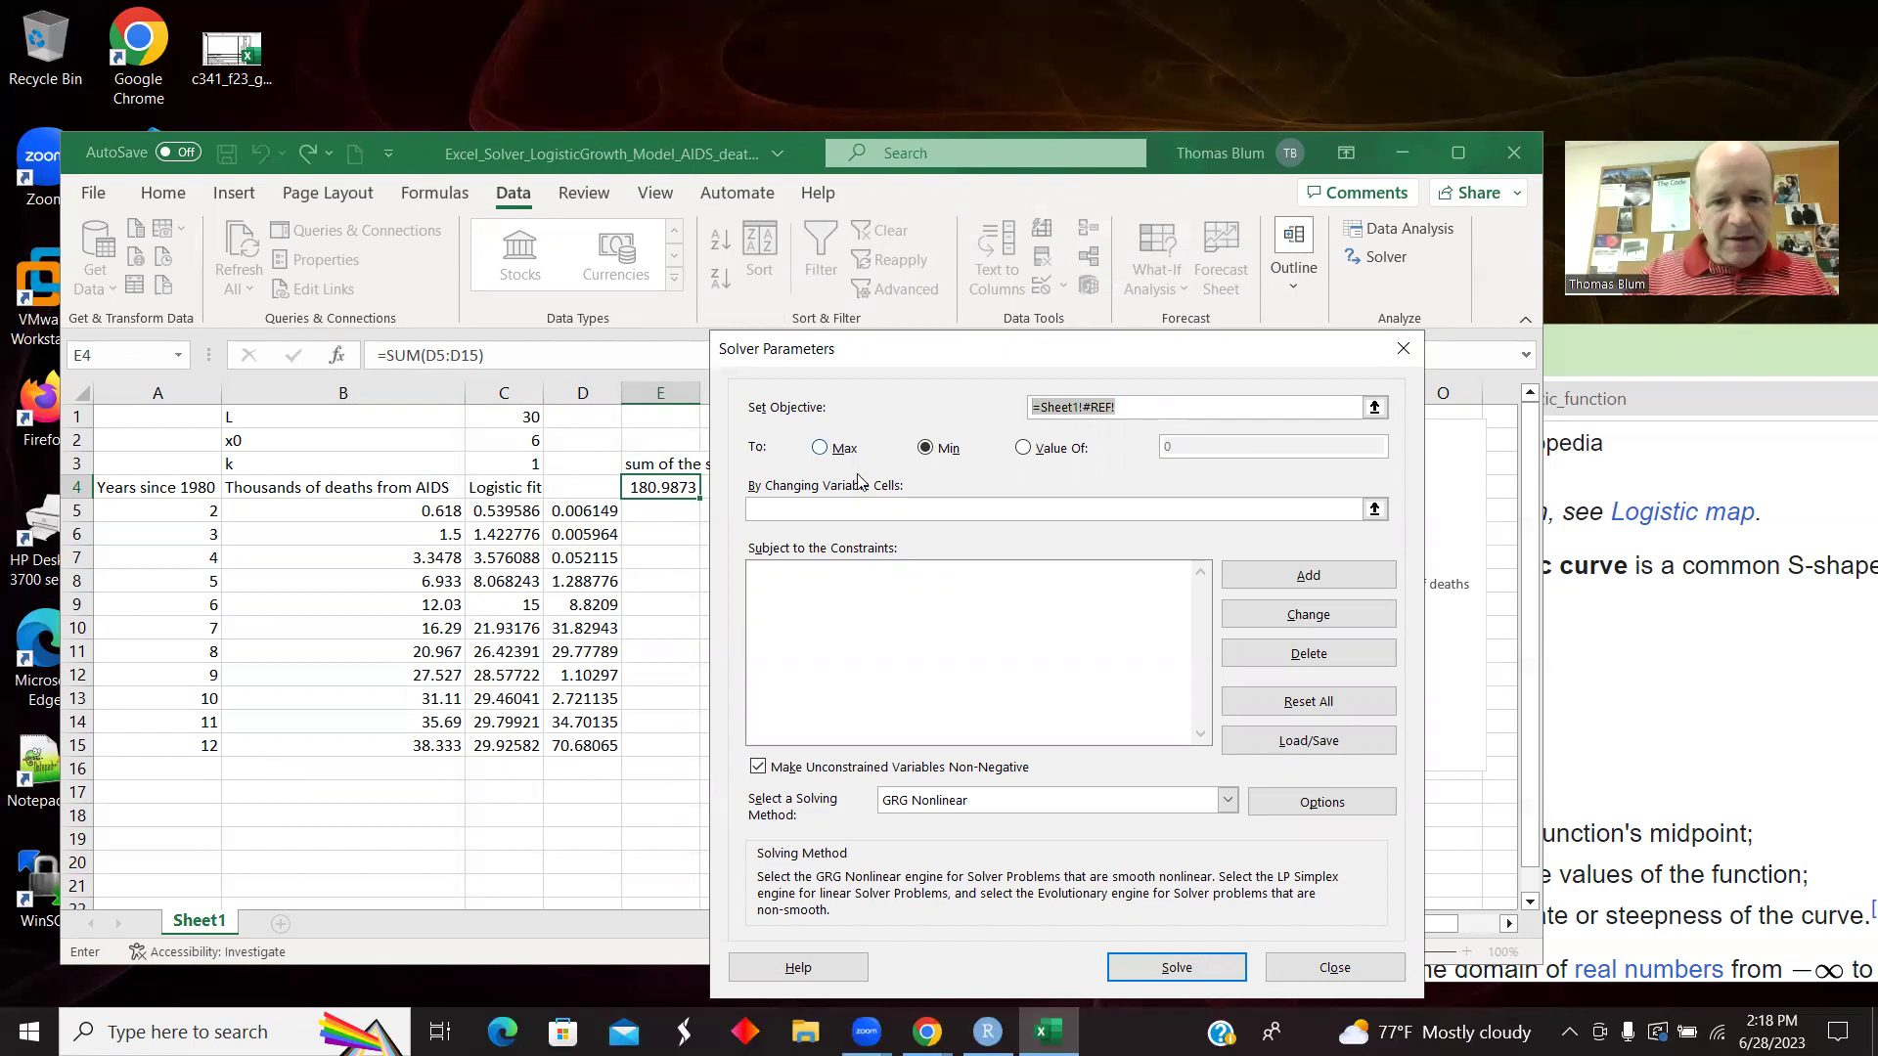
click(673, 495)
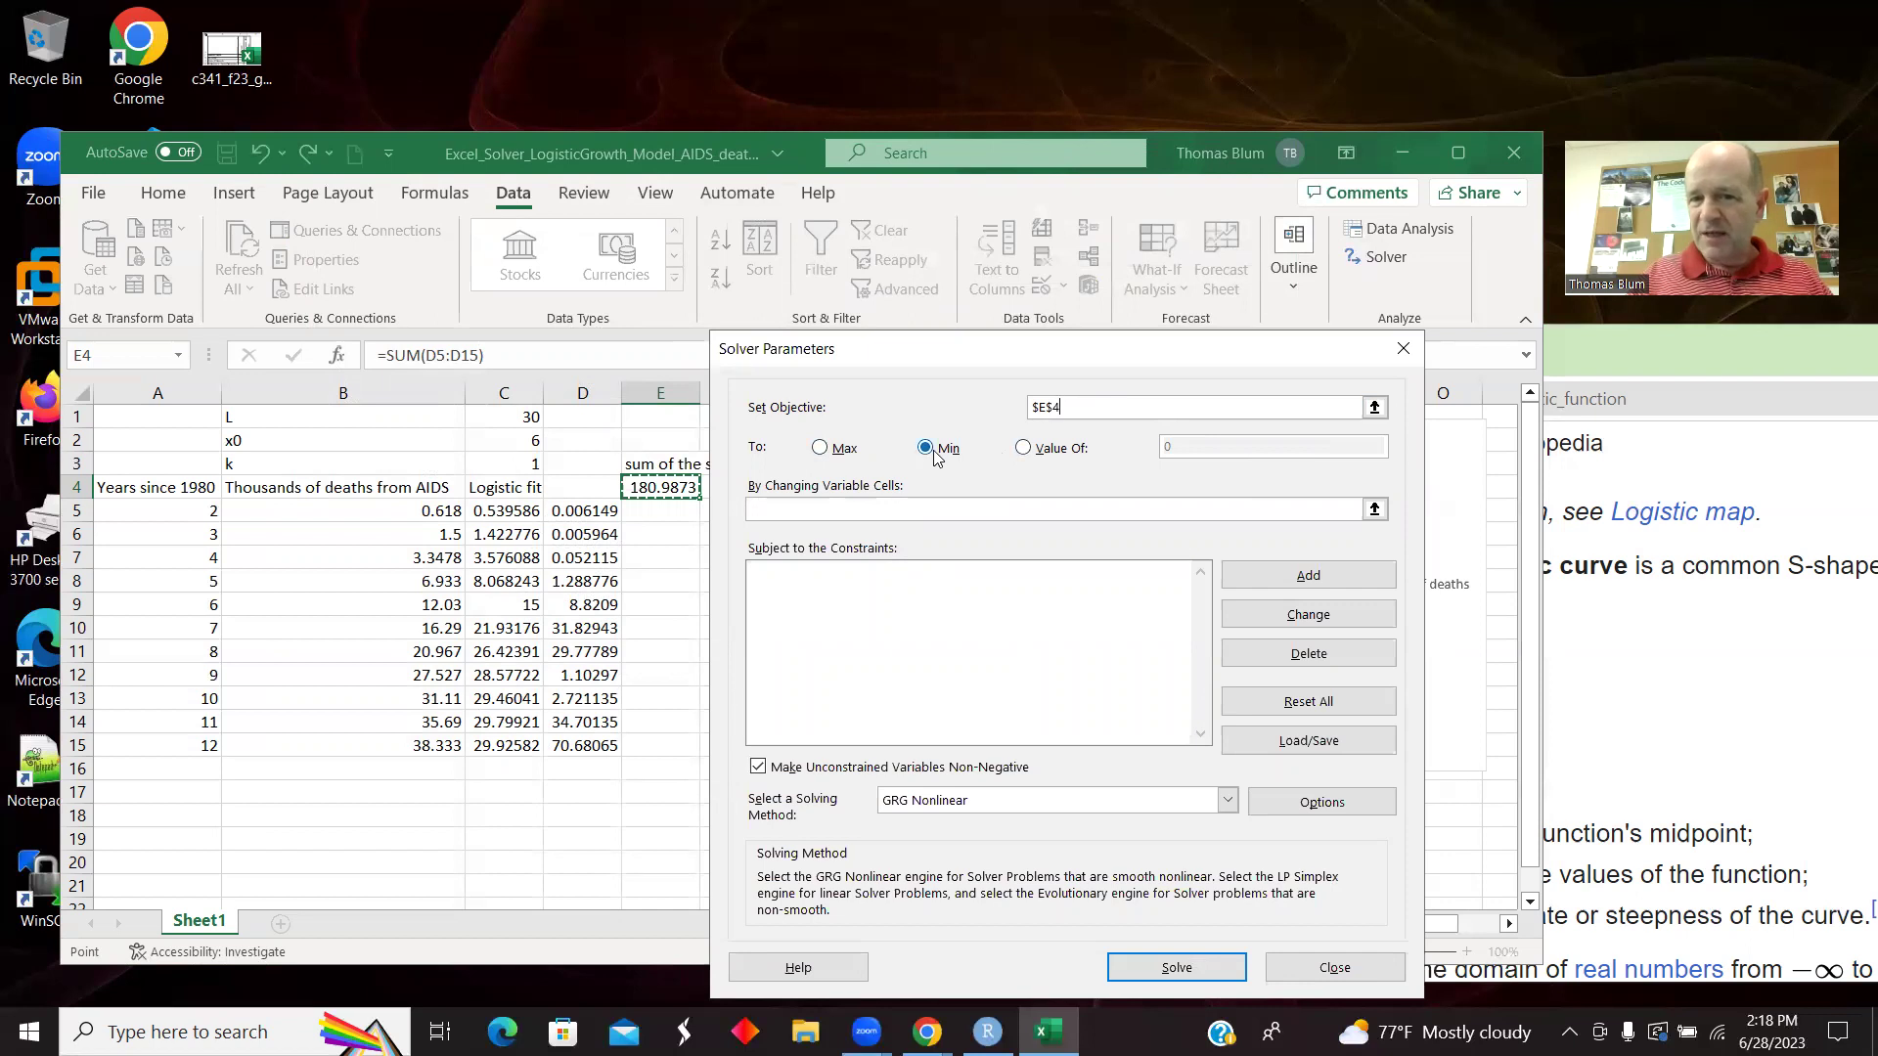
click(910, 508)
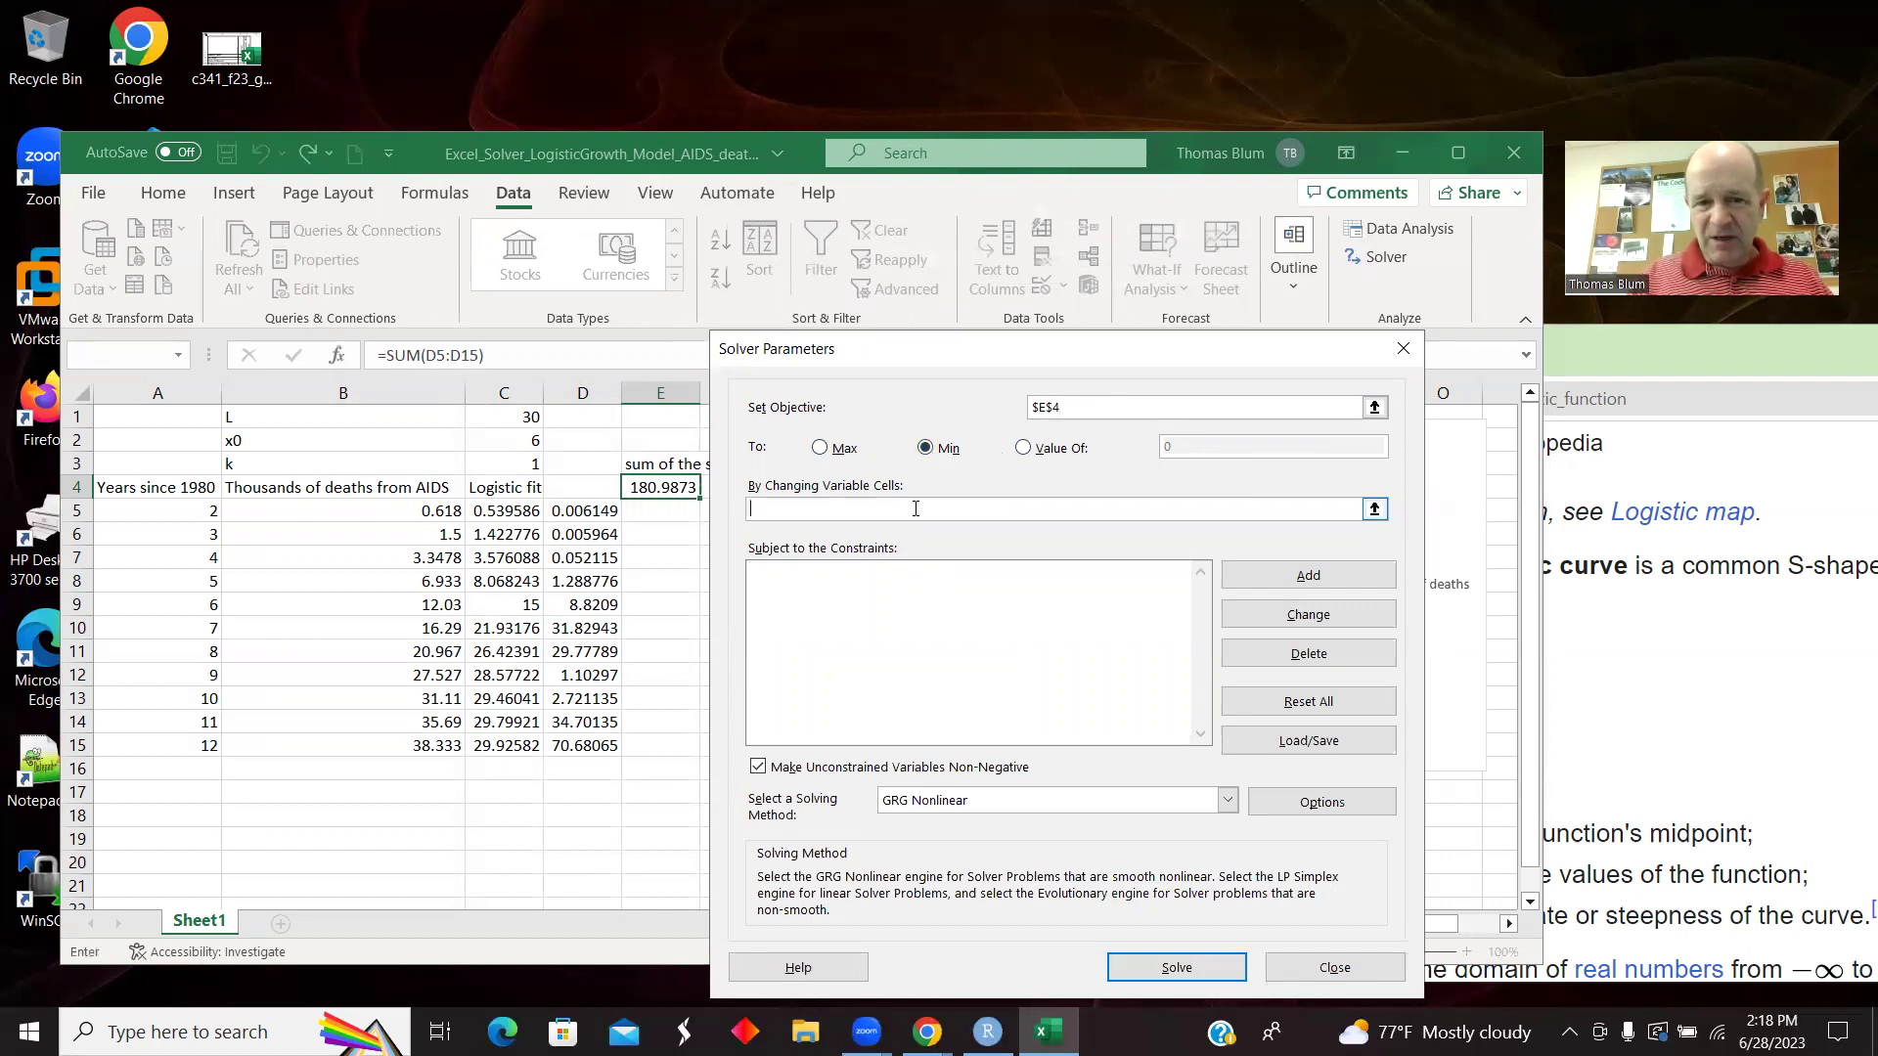
drag(528, 419, 528, 460)
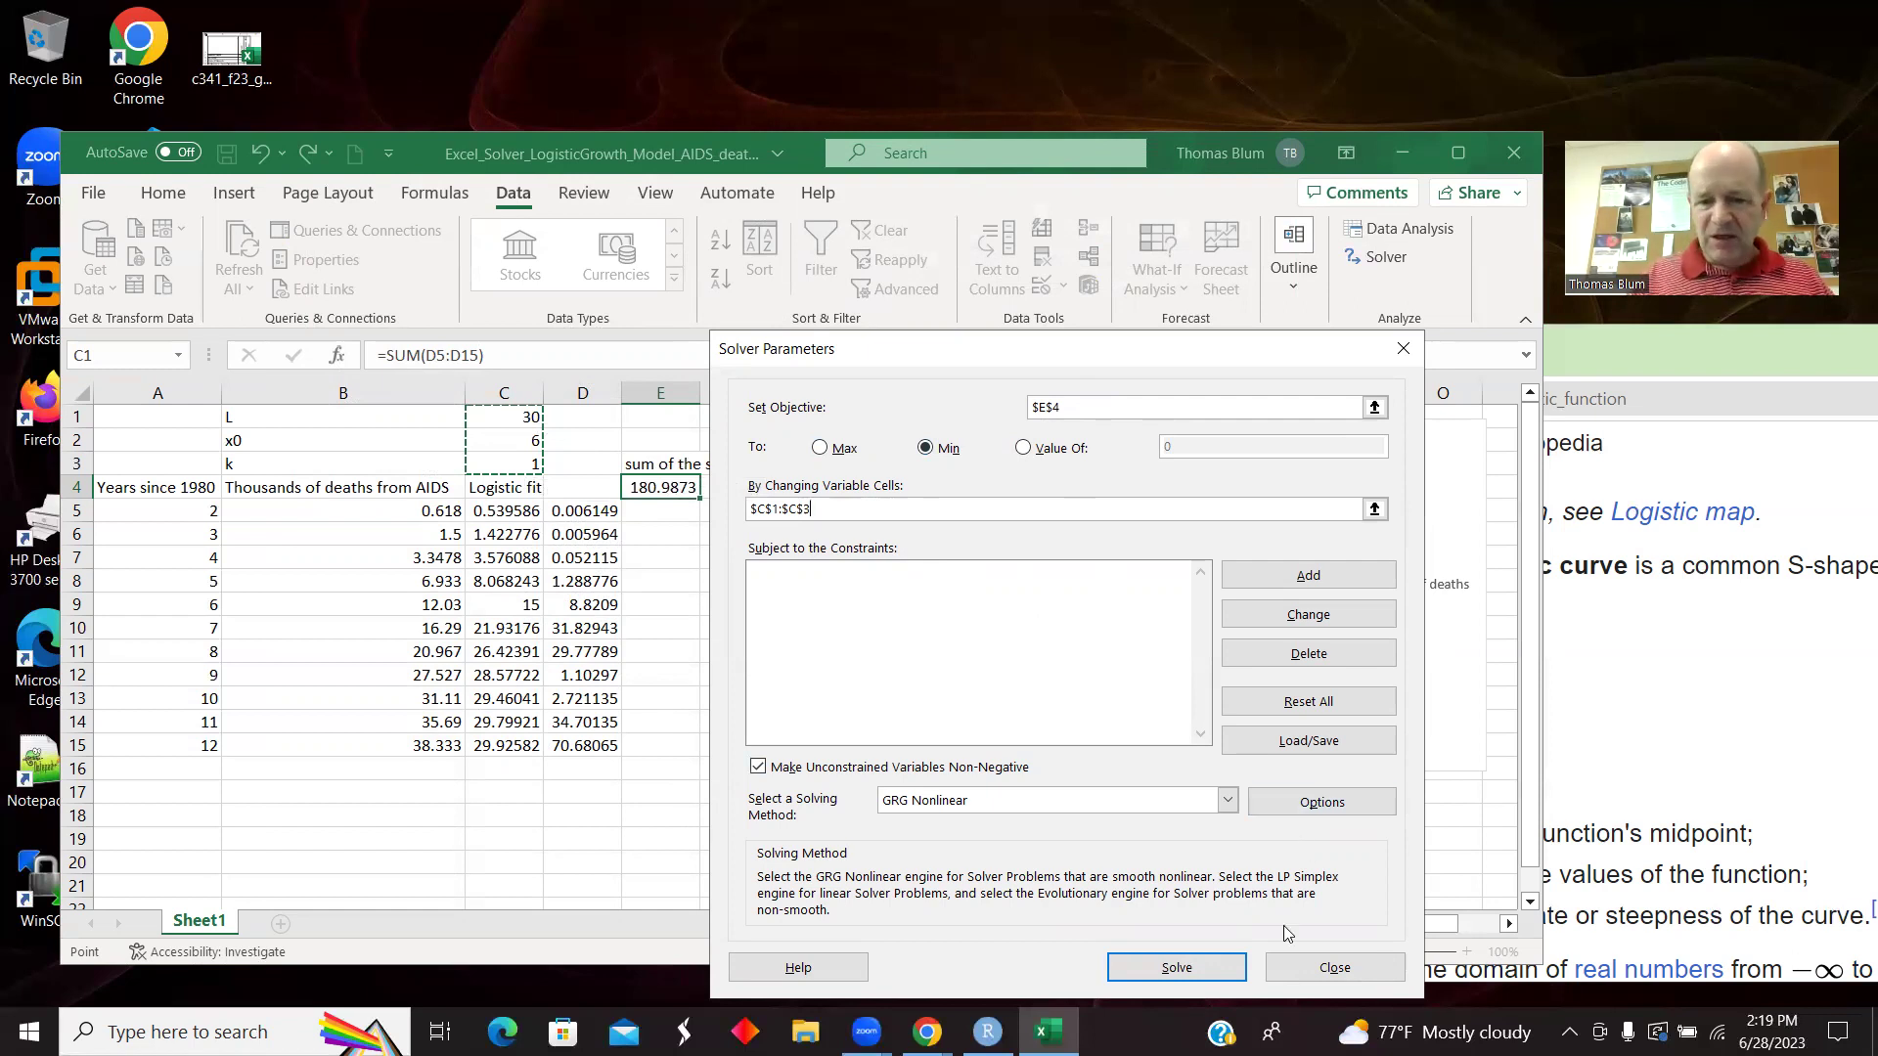
Run Solver and keep its solution: L 41.43966, x0 7.84692, k 0.569598.
click(1176, 967)
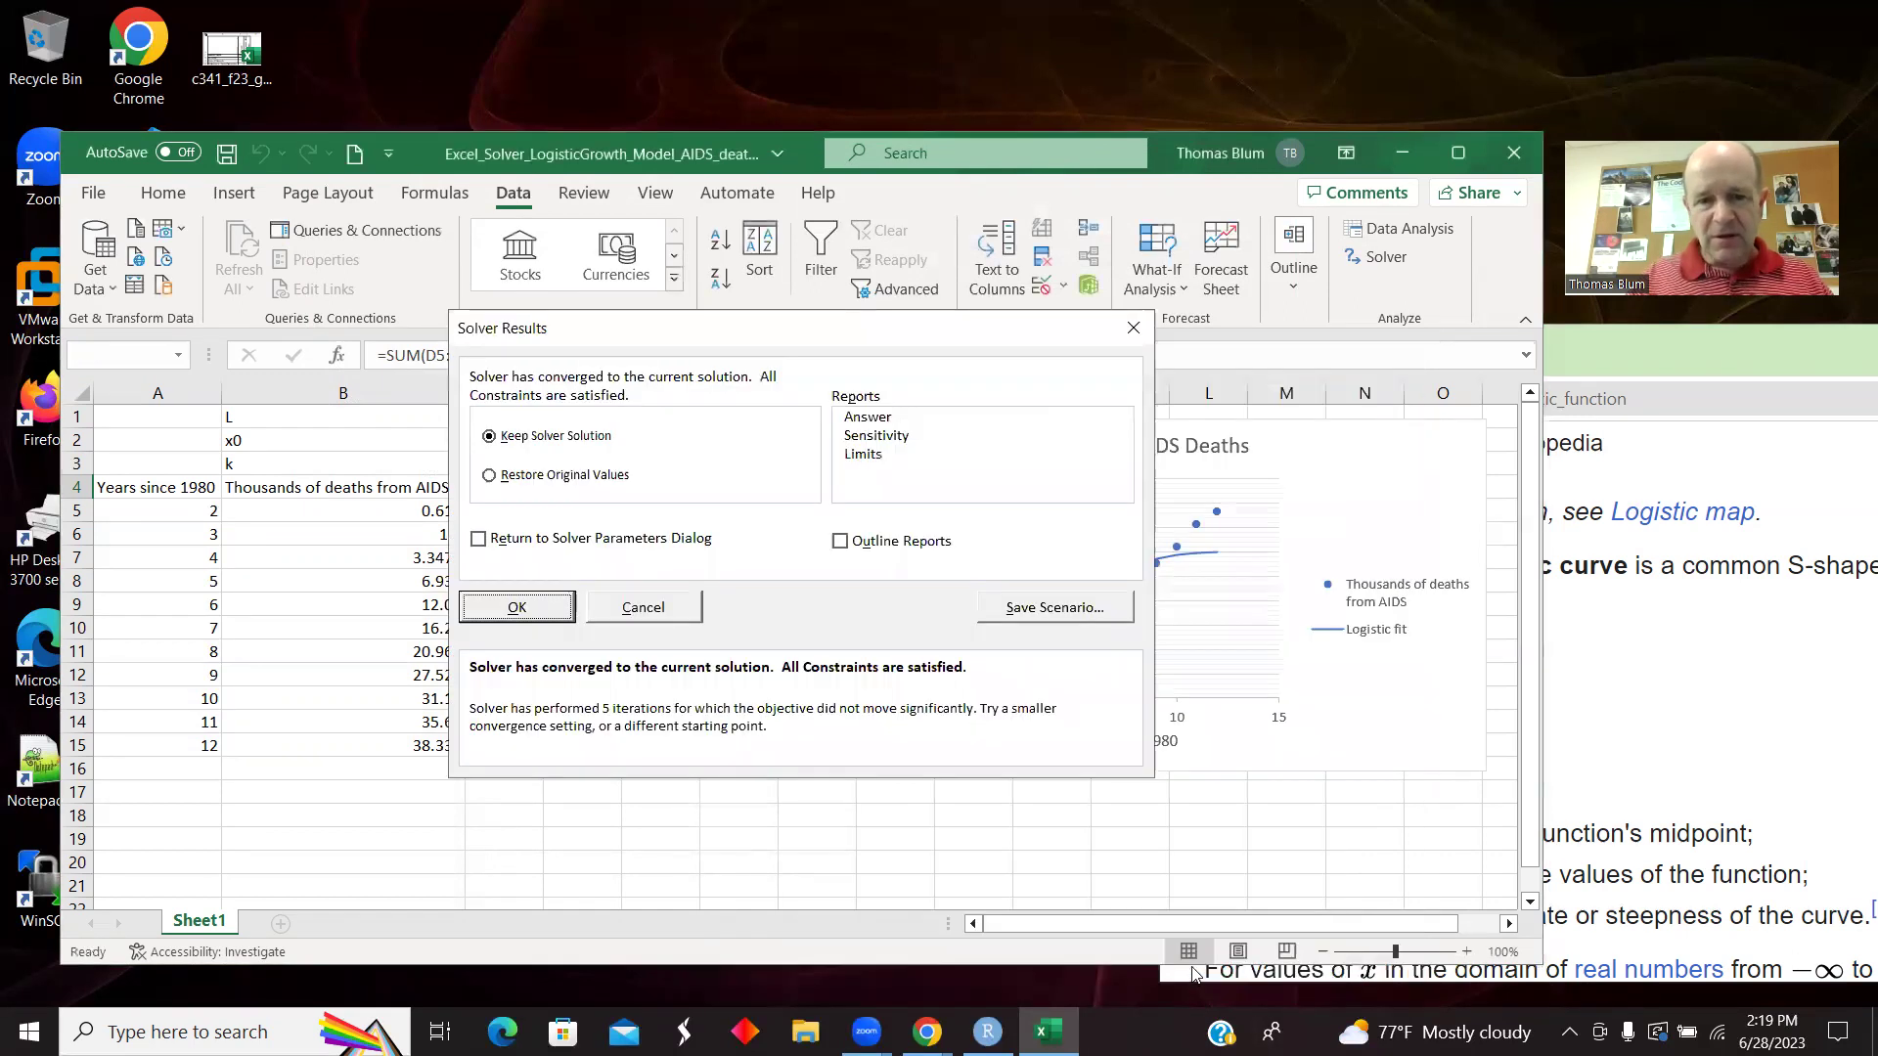
drag(949, 331, 672, 348)
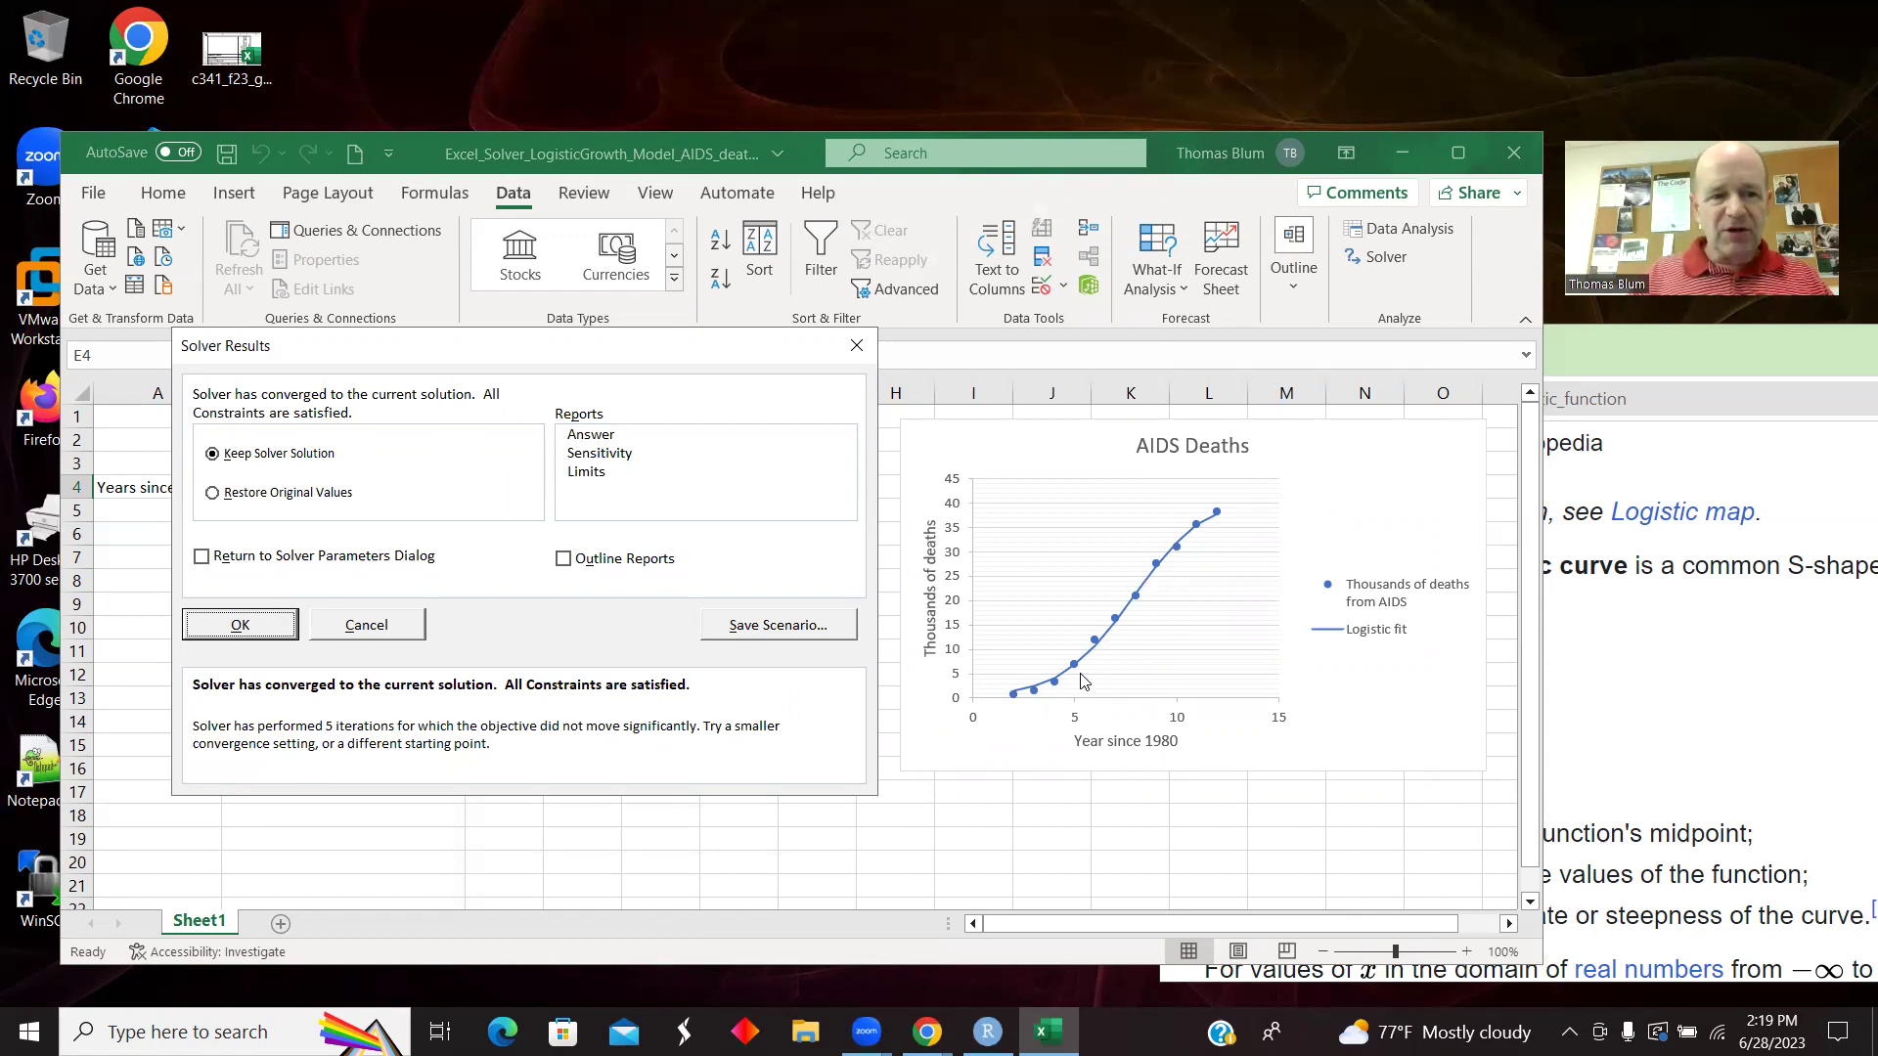
click(240, 625)
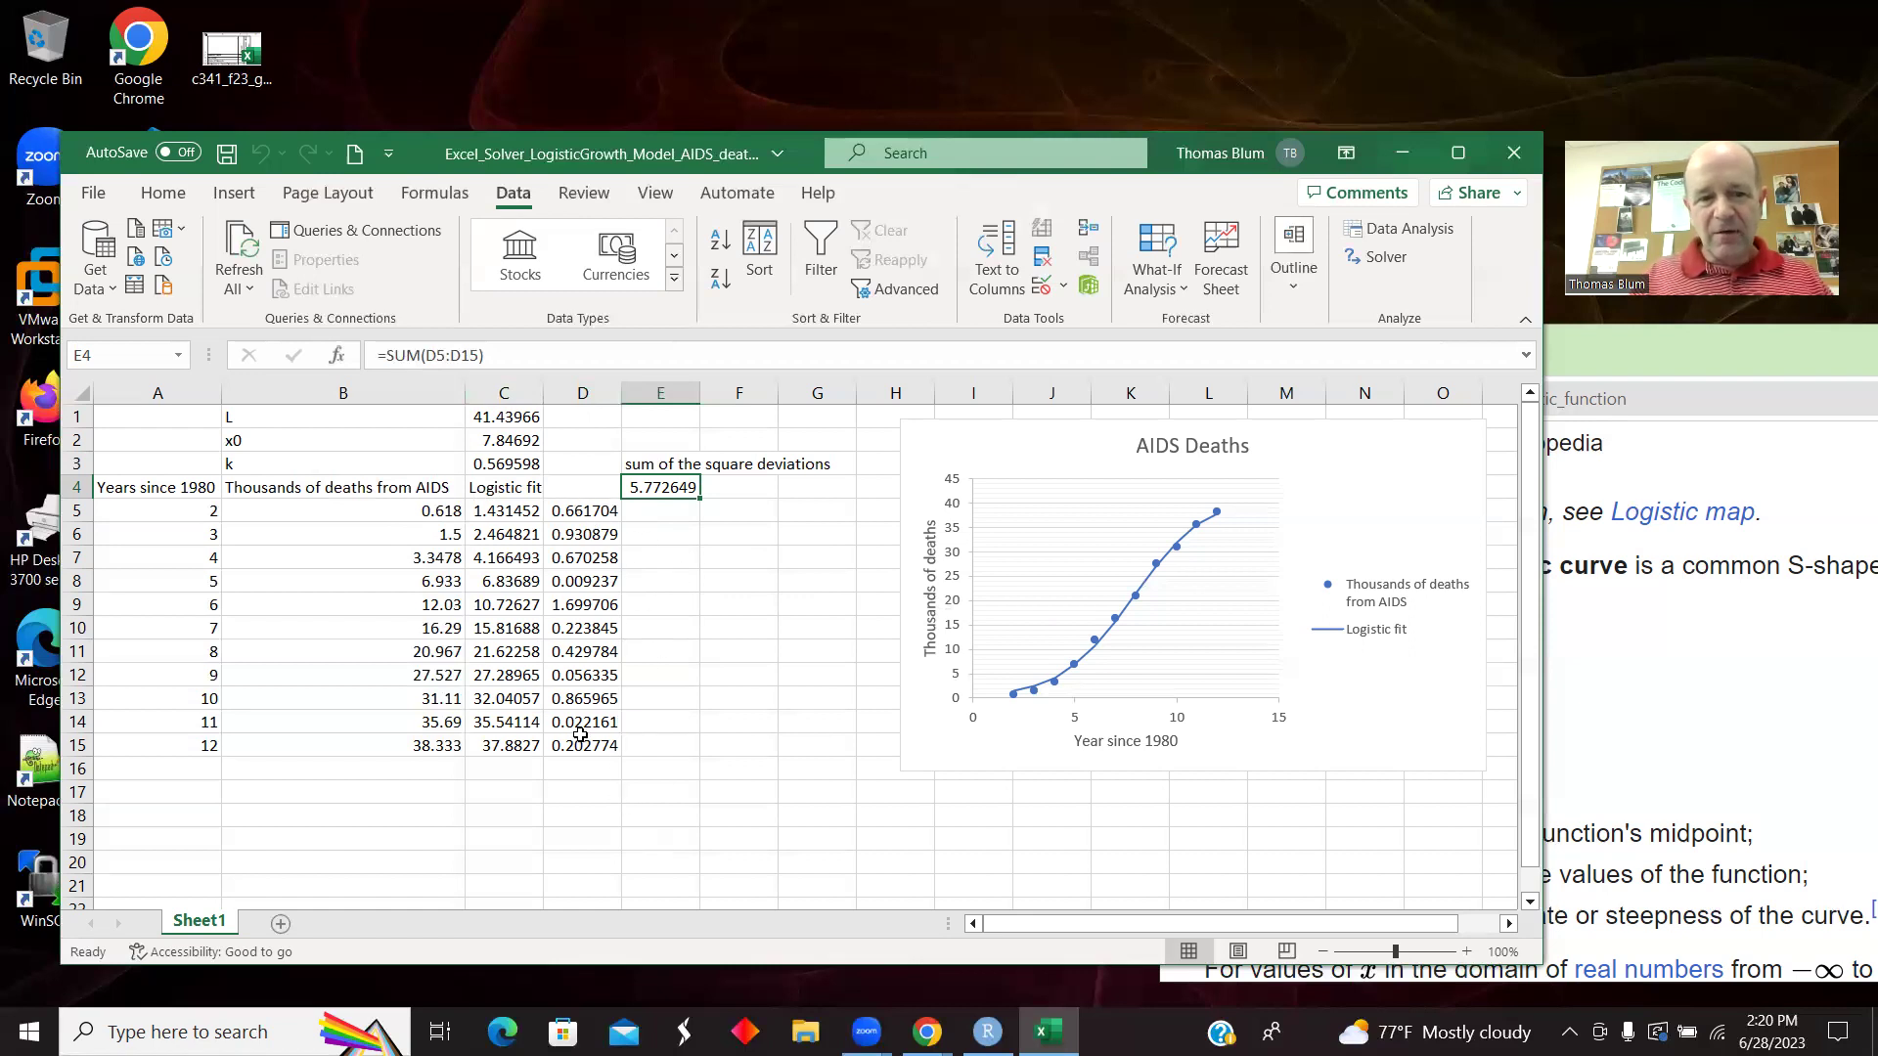
click(557, 506)
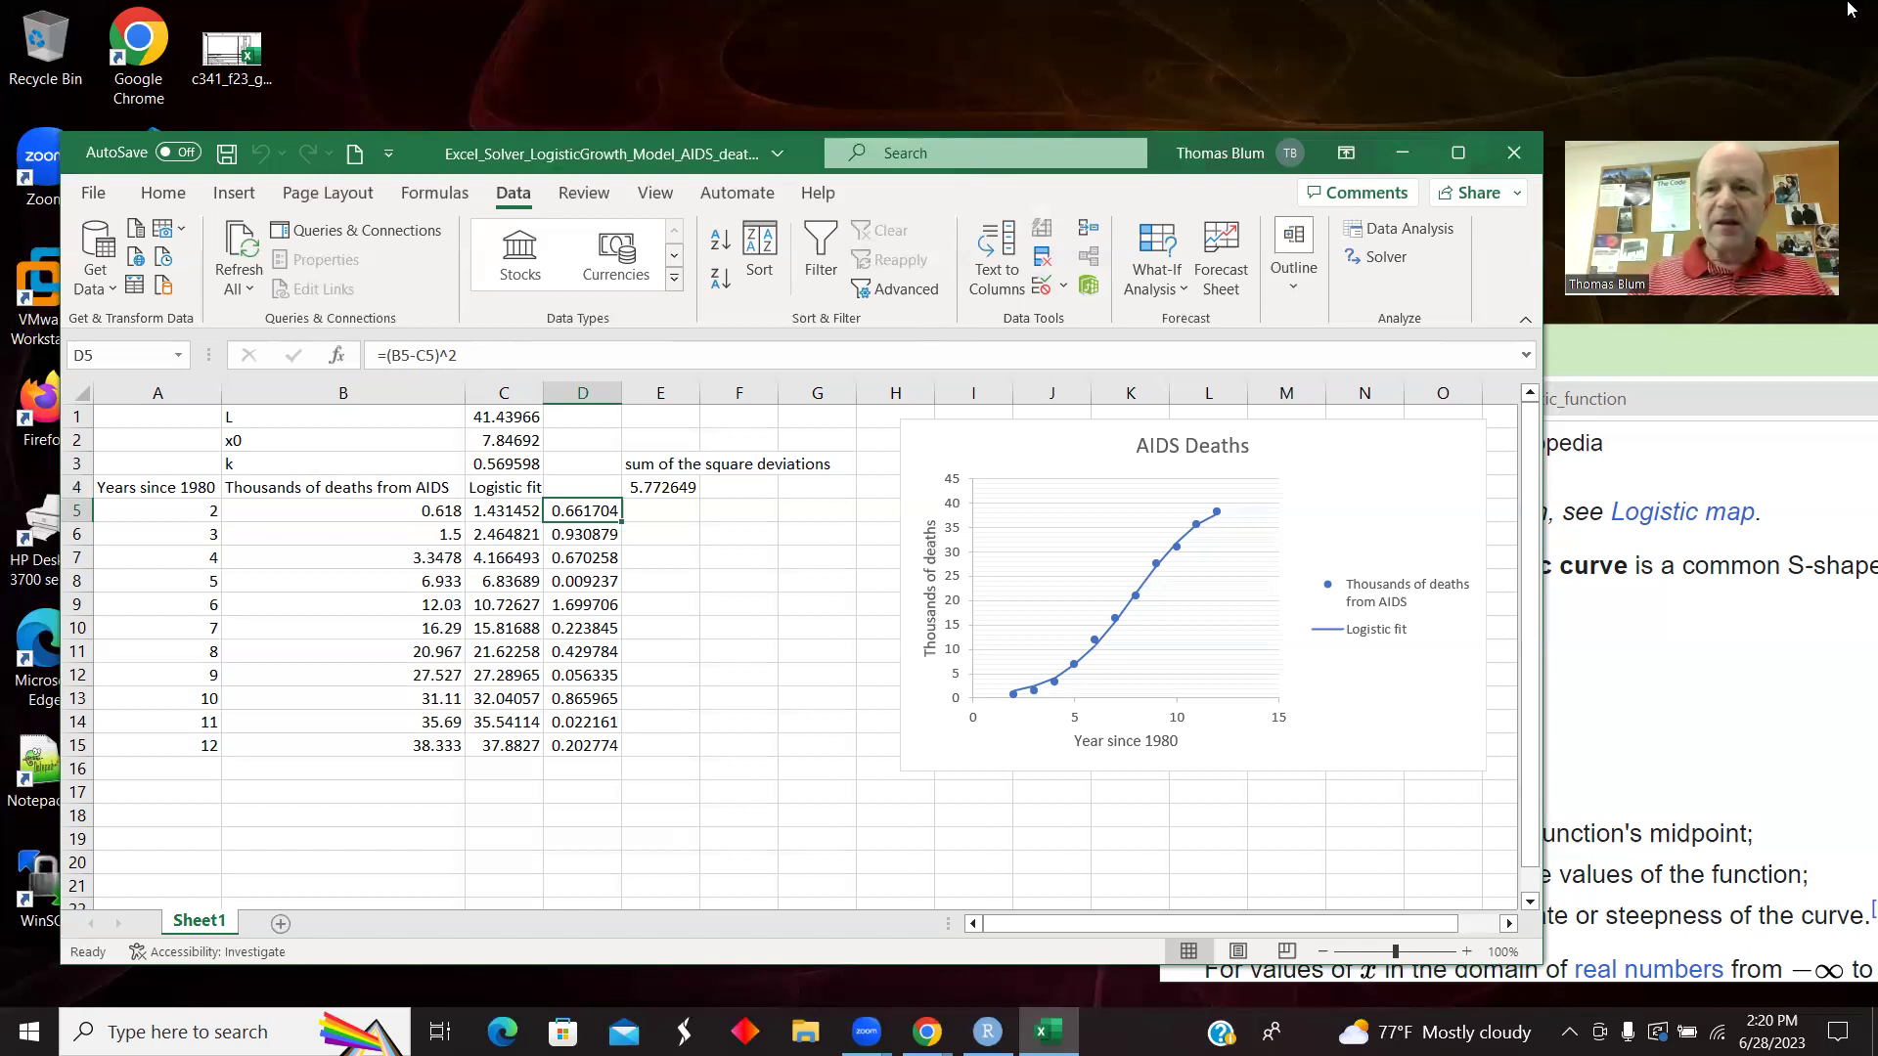
click(1676, 21)
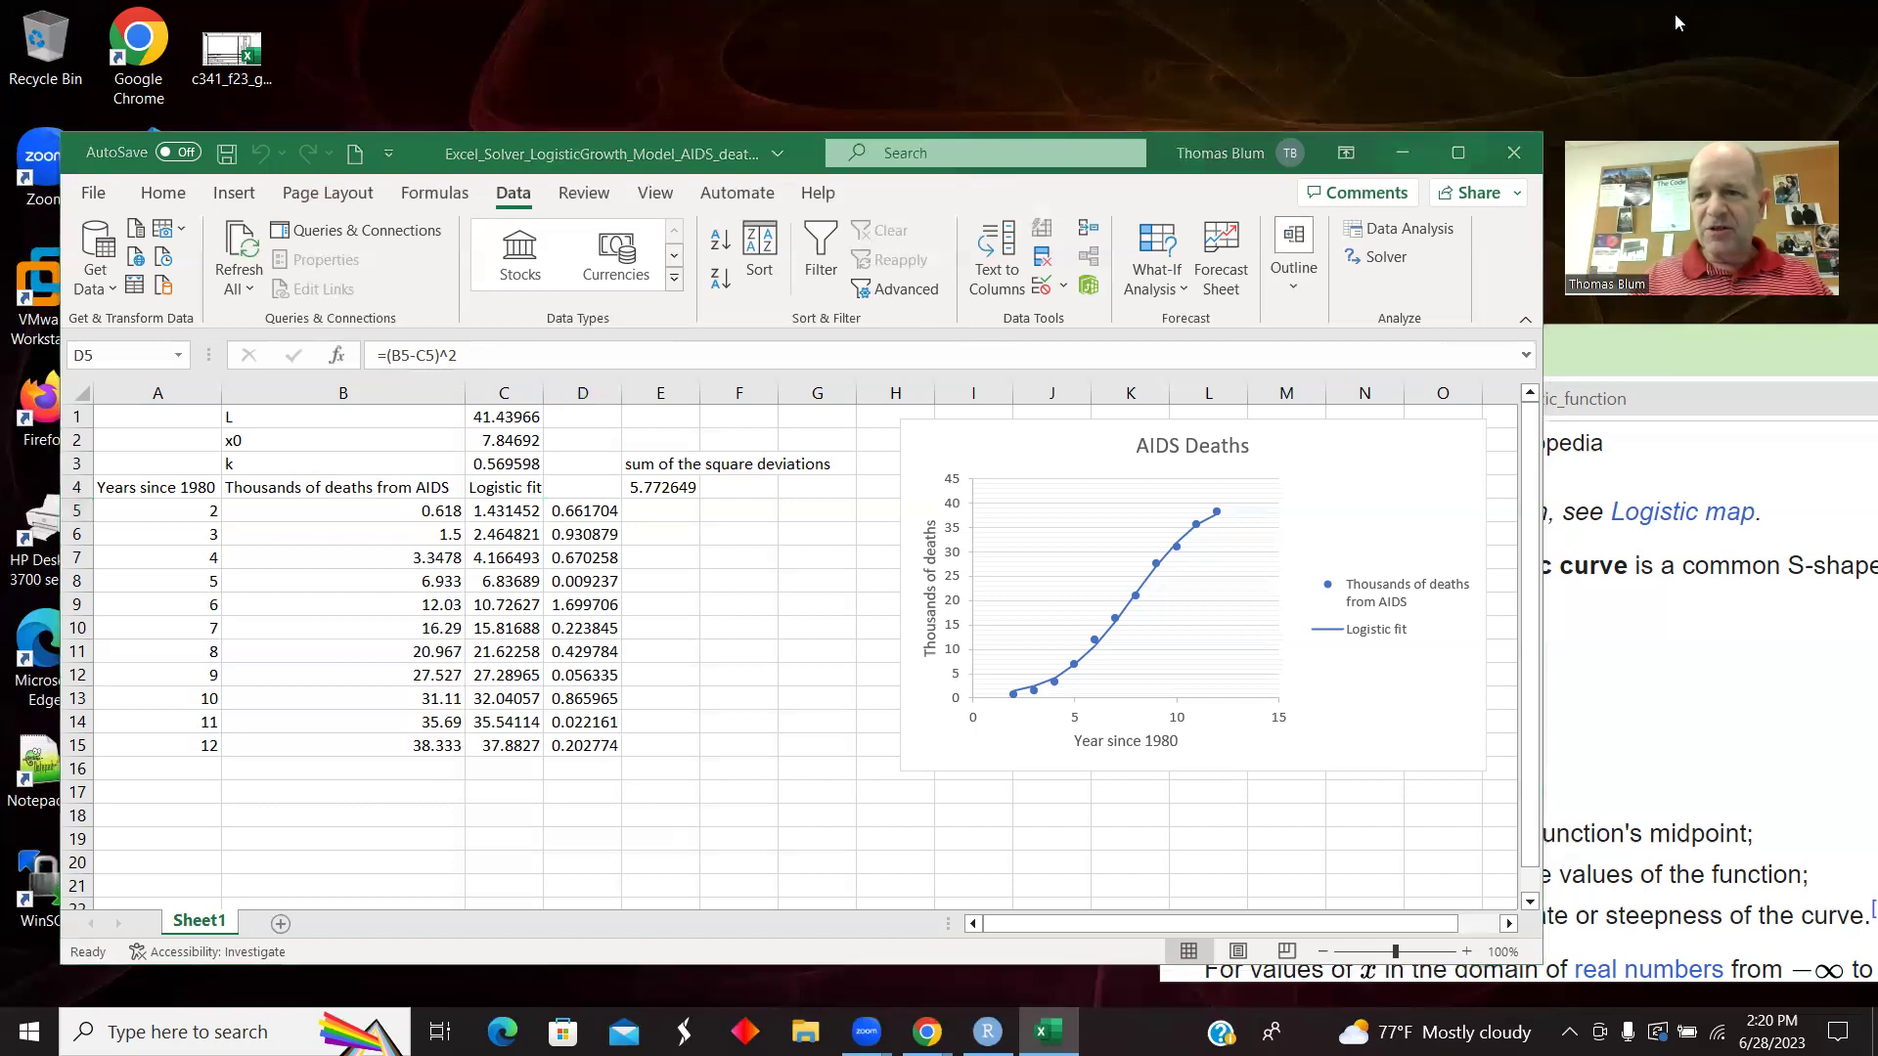